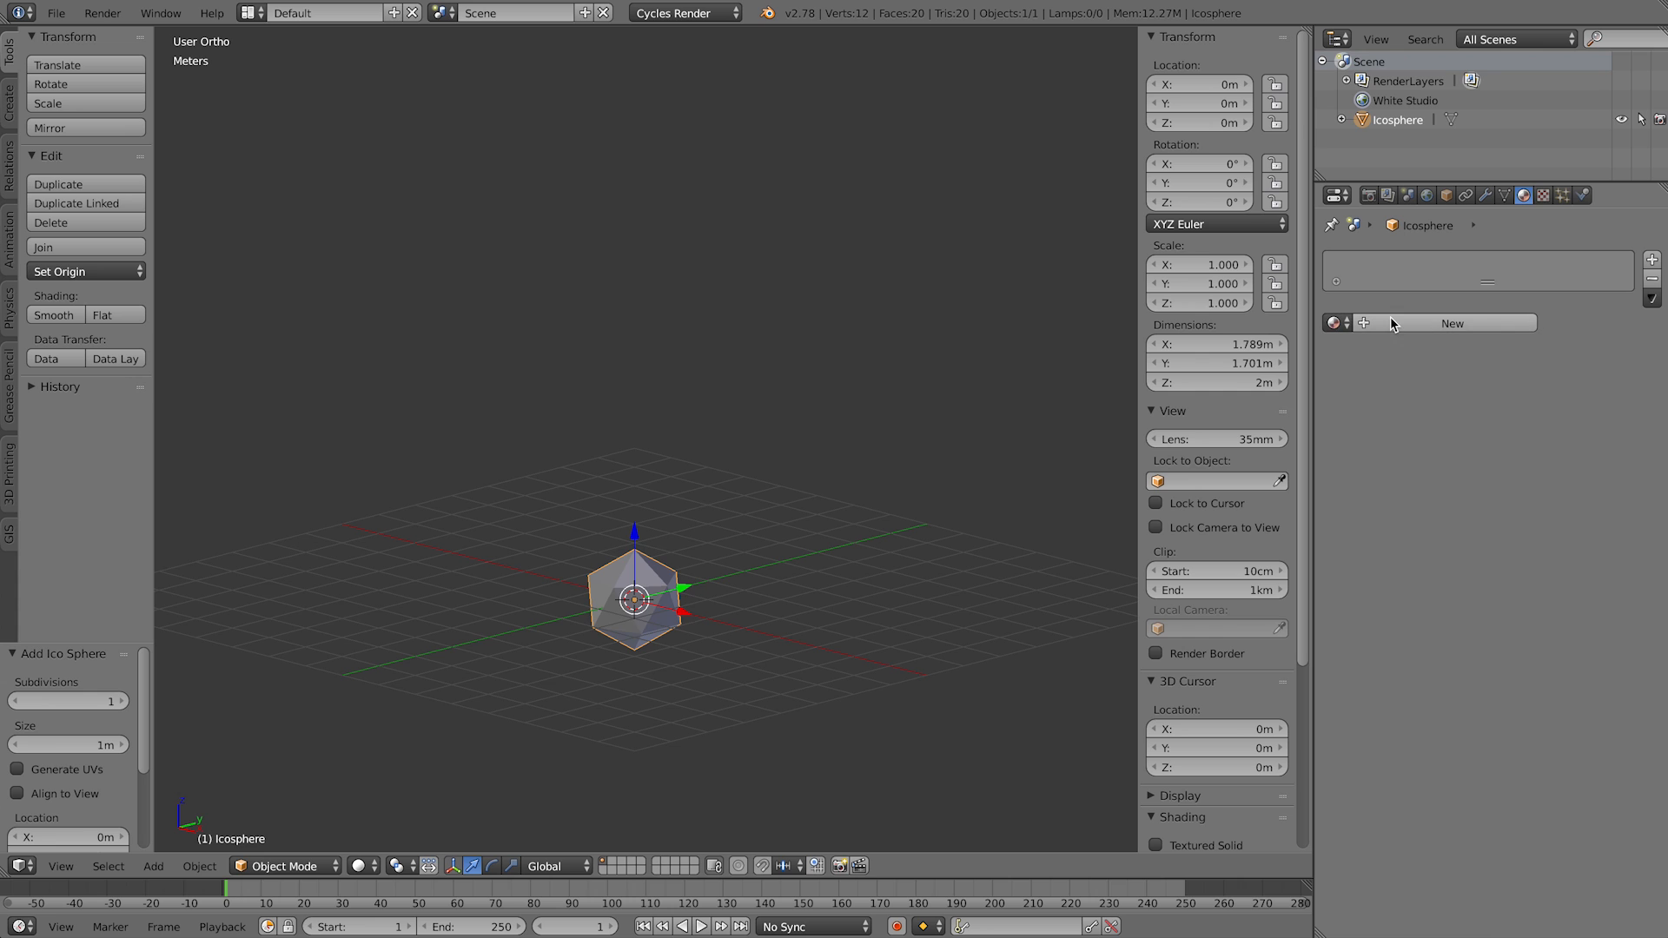
Step: Give the icosphere a new material with an Emission surface and set its strength to 5
click(1392, 324)
click(1476, 423)
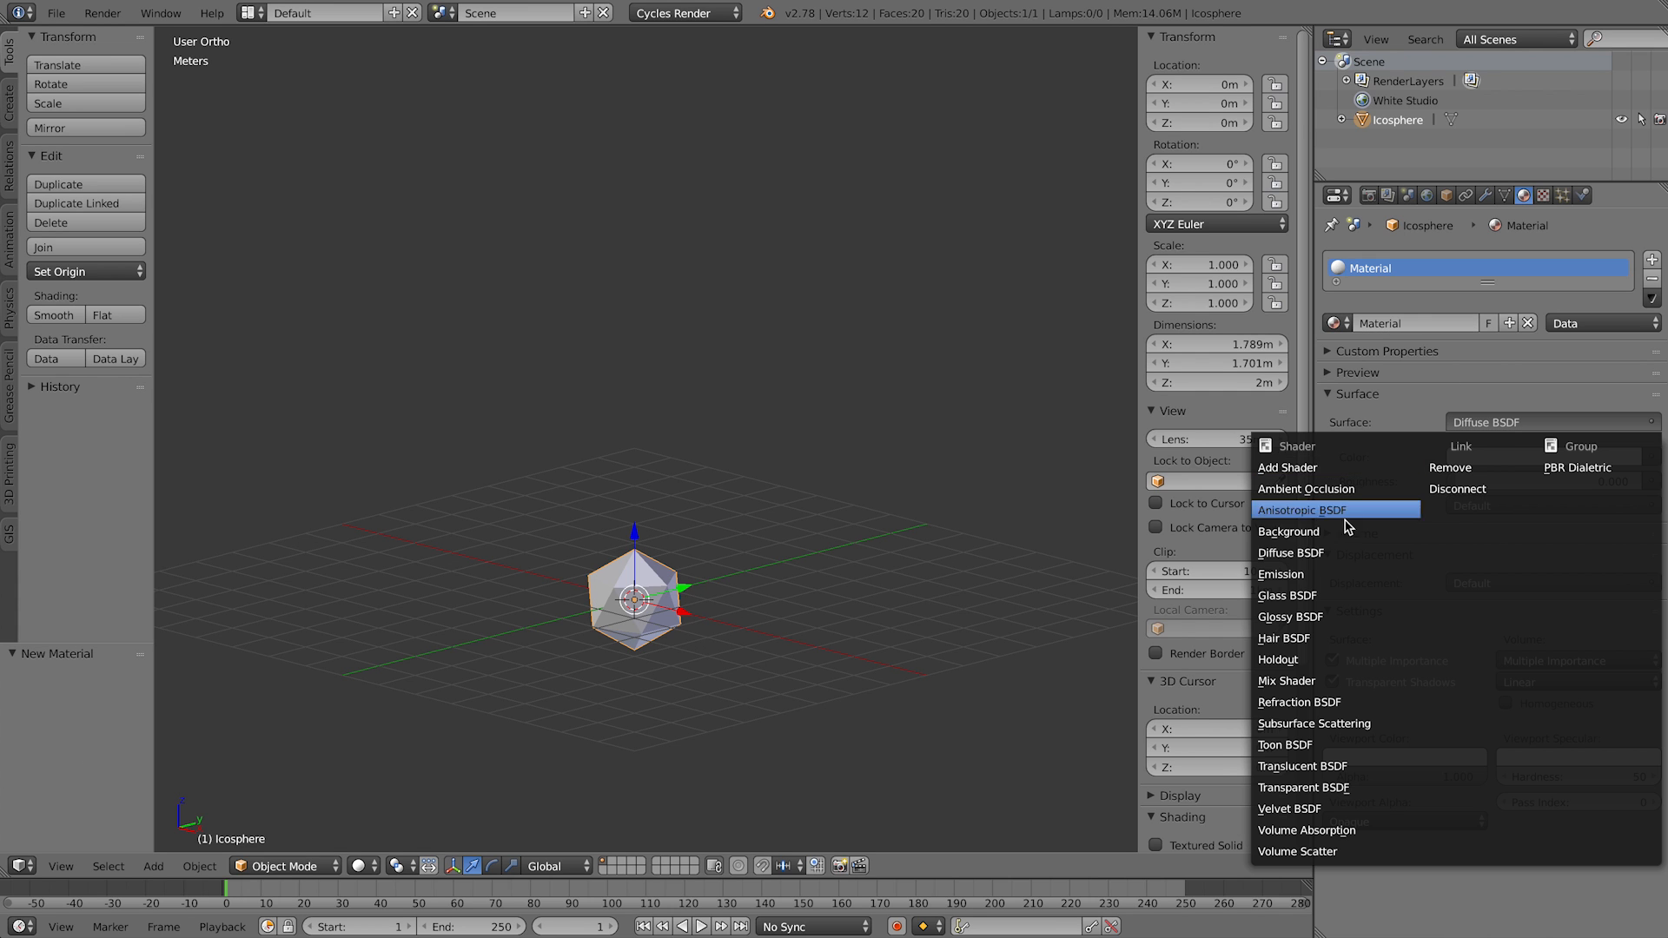
click(1314, 576)
click(1583, 480)
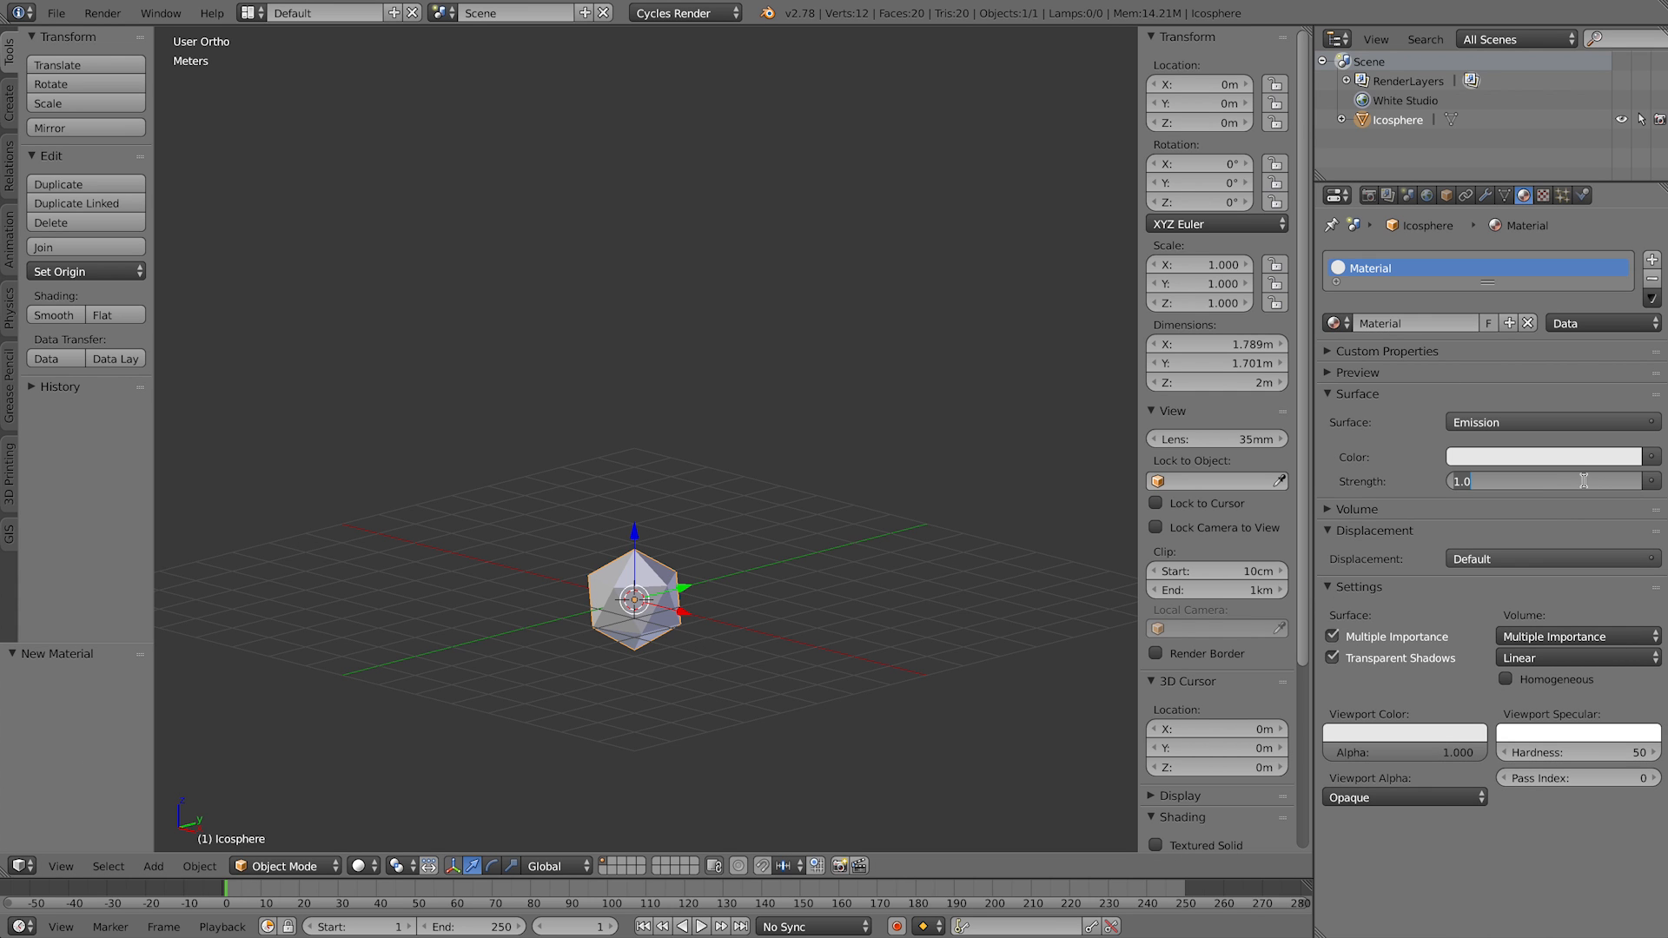
text(5)
key(Return)
Step: Add a camera, clear its rotation, and rotate it 90° around the X axis
key(shift+a)
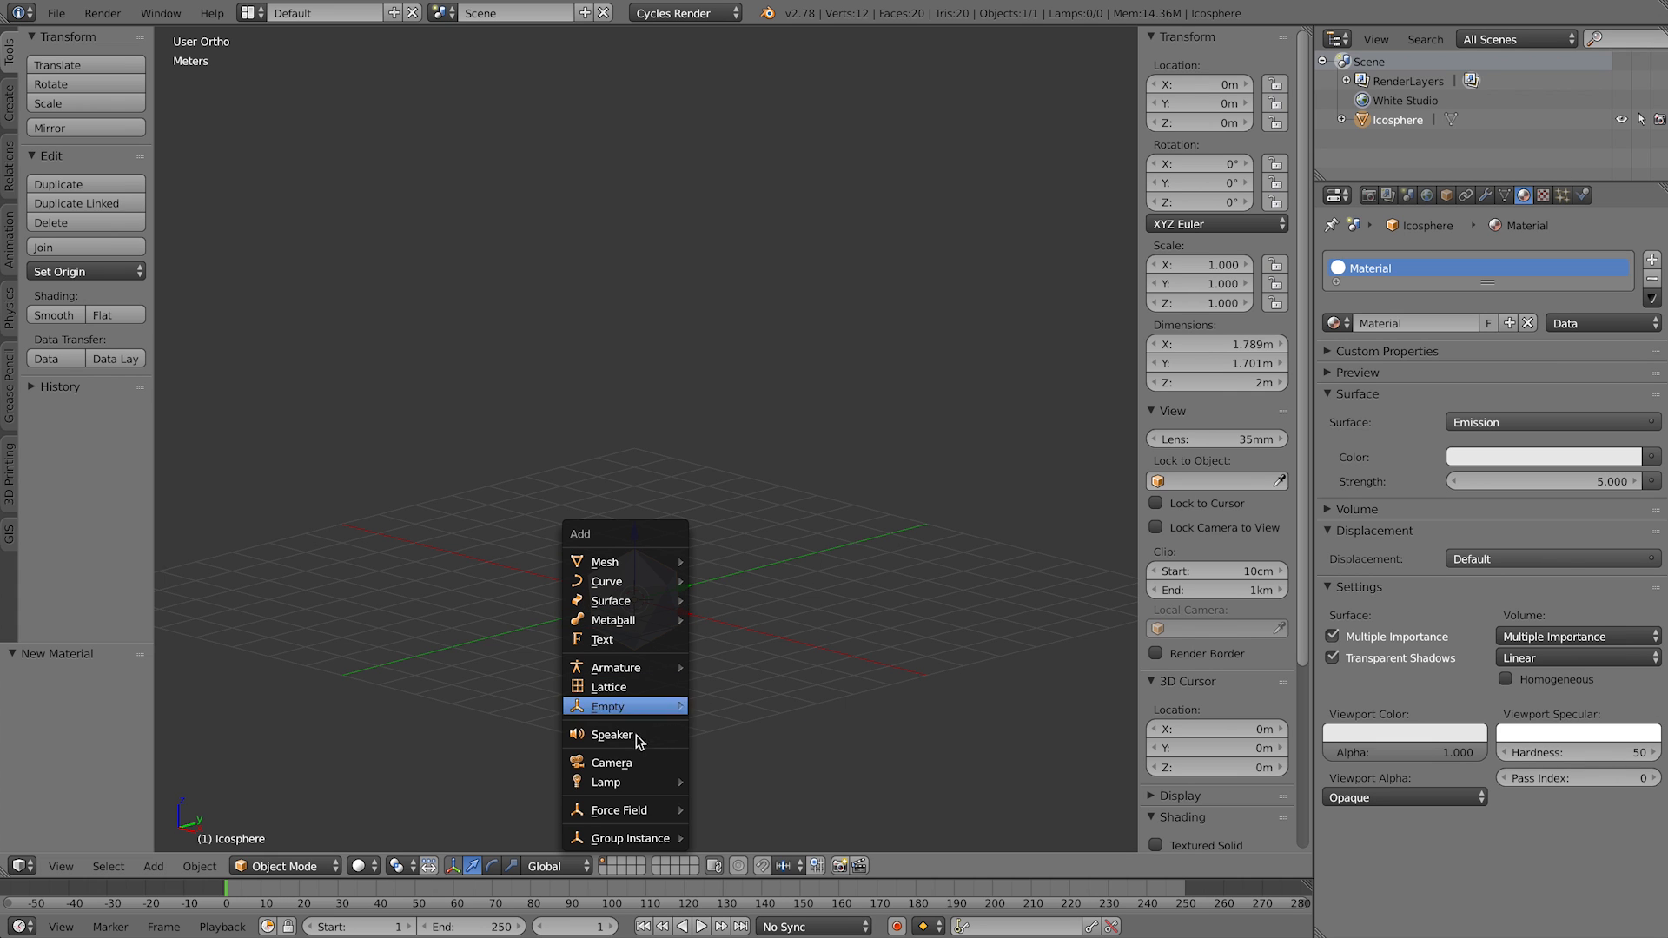
click(643, 769)
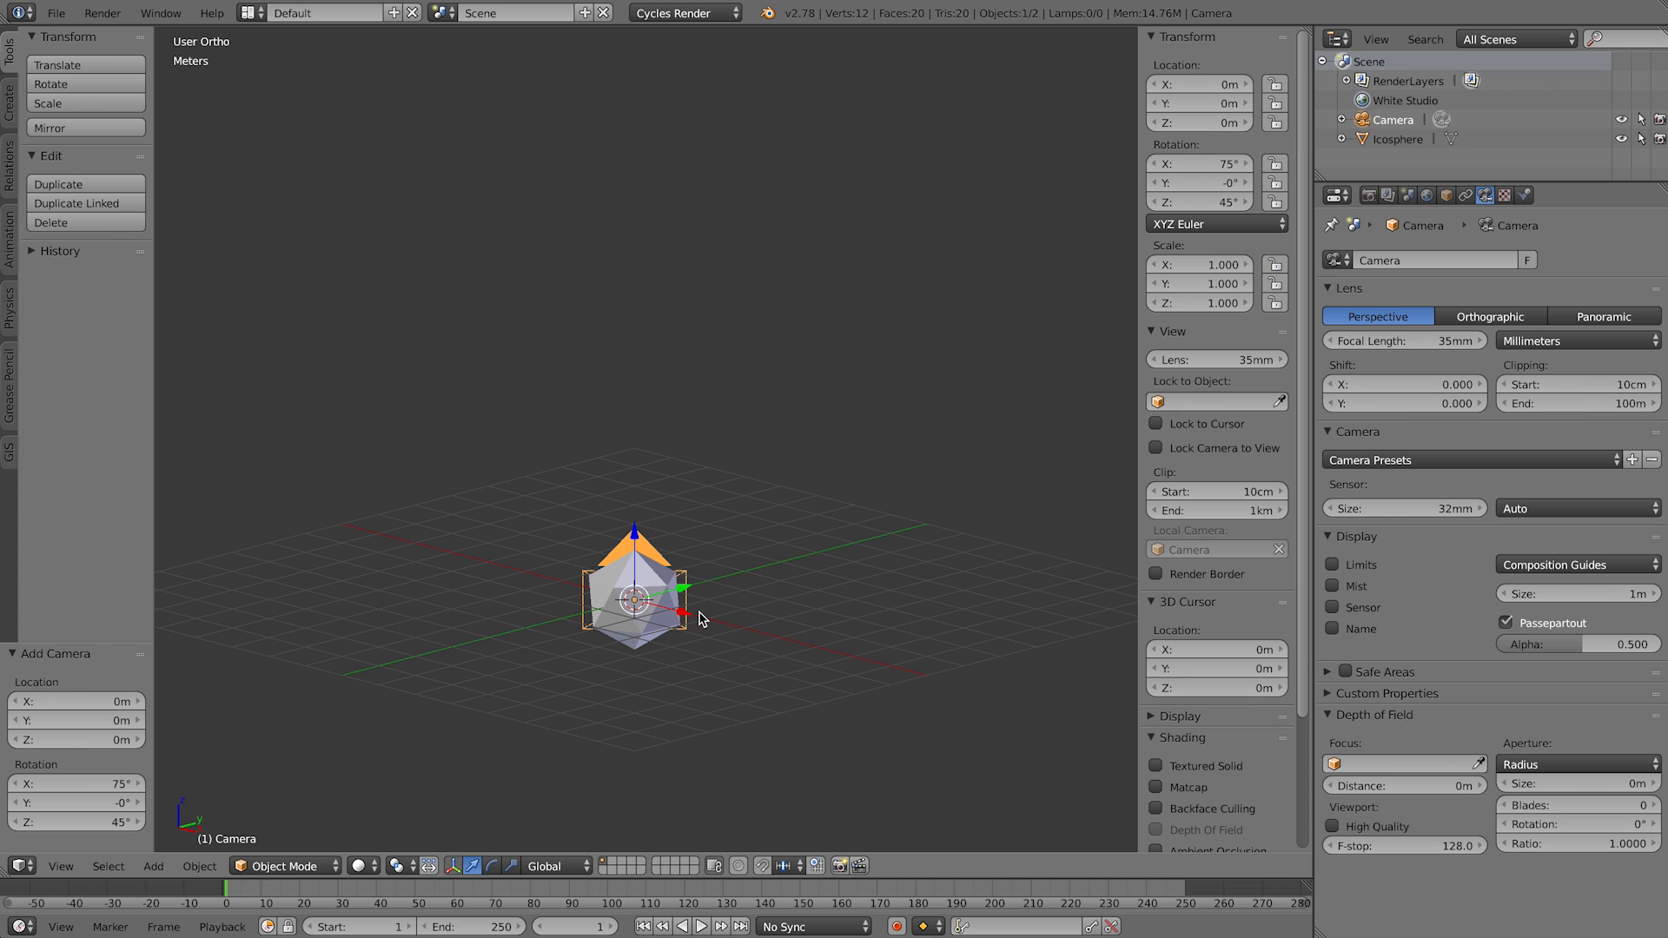
key(alt+r)
key(r)
text(x)
text(90)
key(Return)
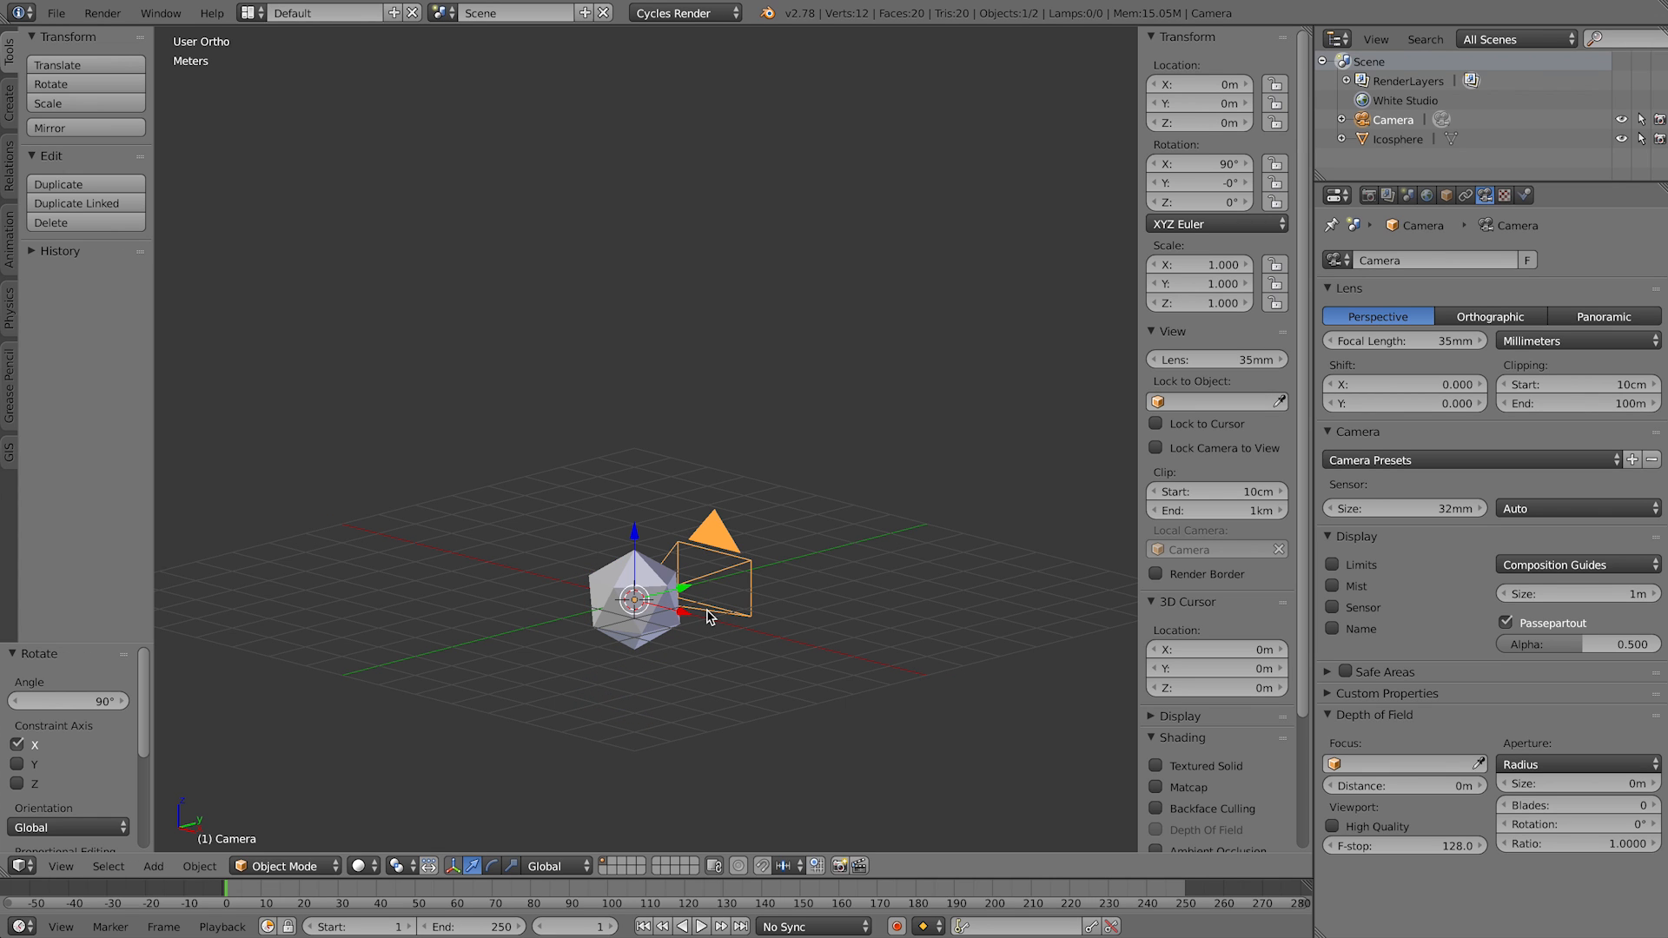
Step: Move the camera about -8.33 m along the Y axis and look through it
key(g)
key(y)
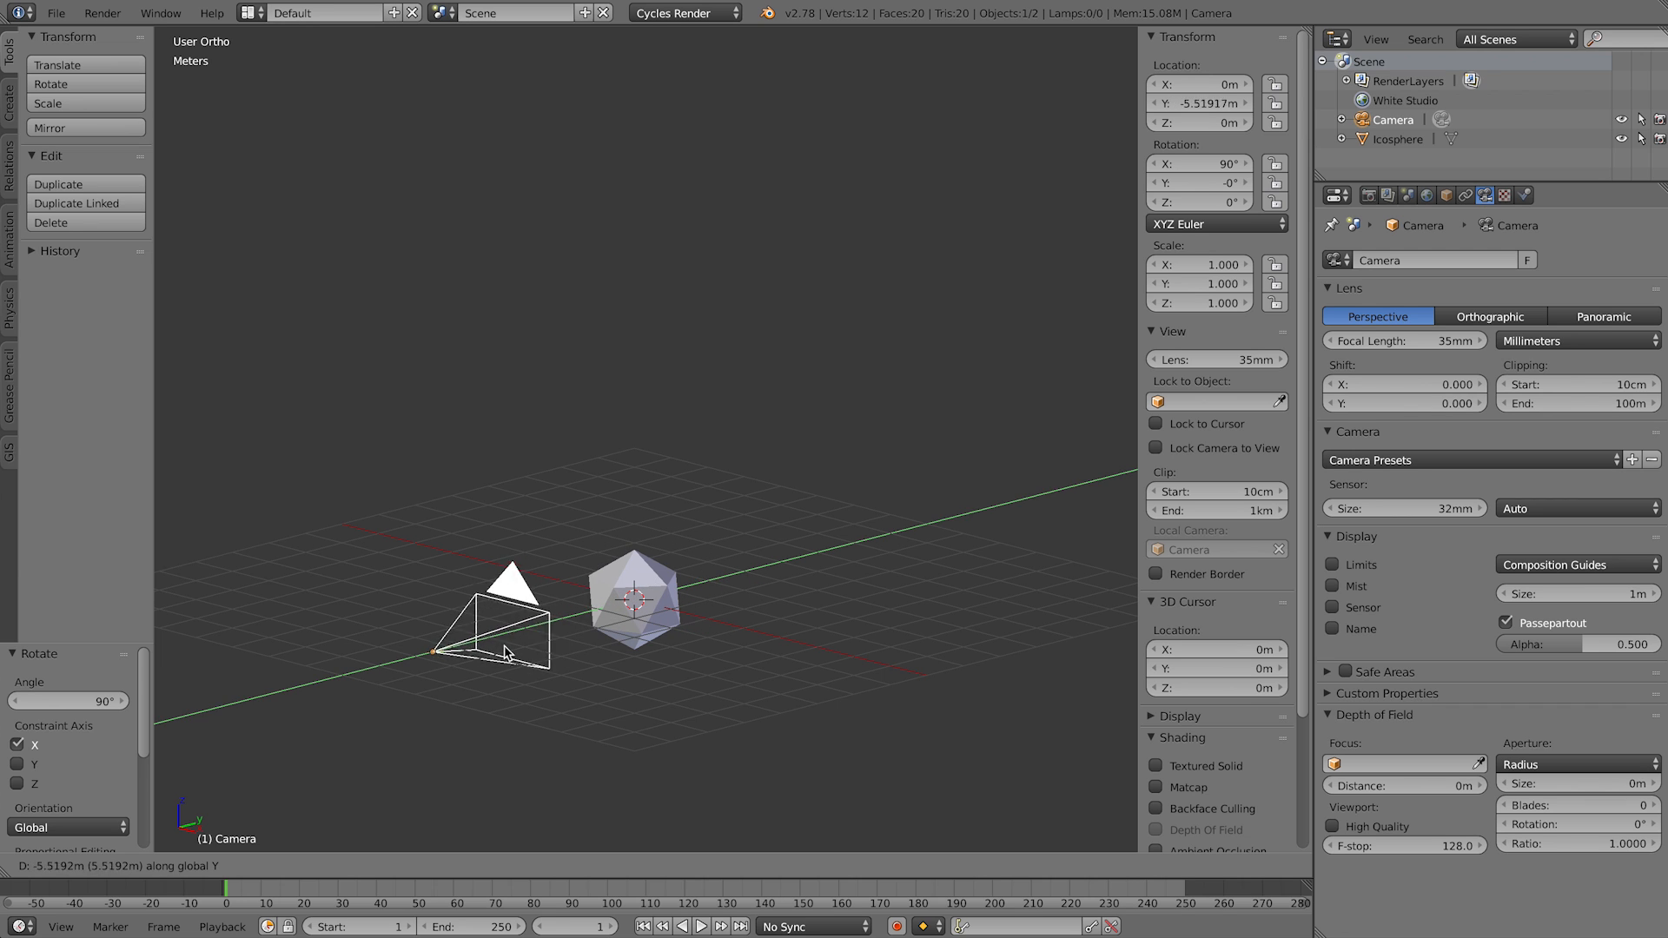
click(413, 660)
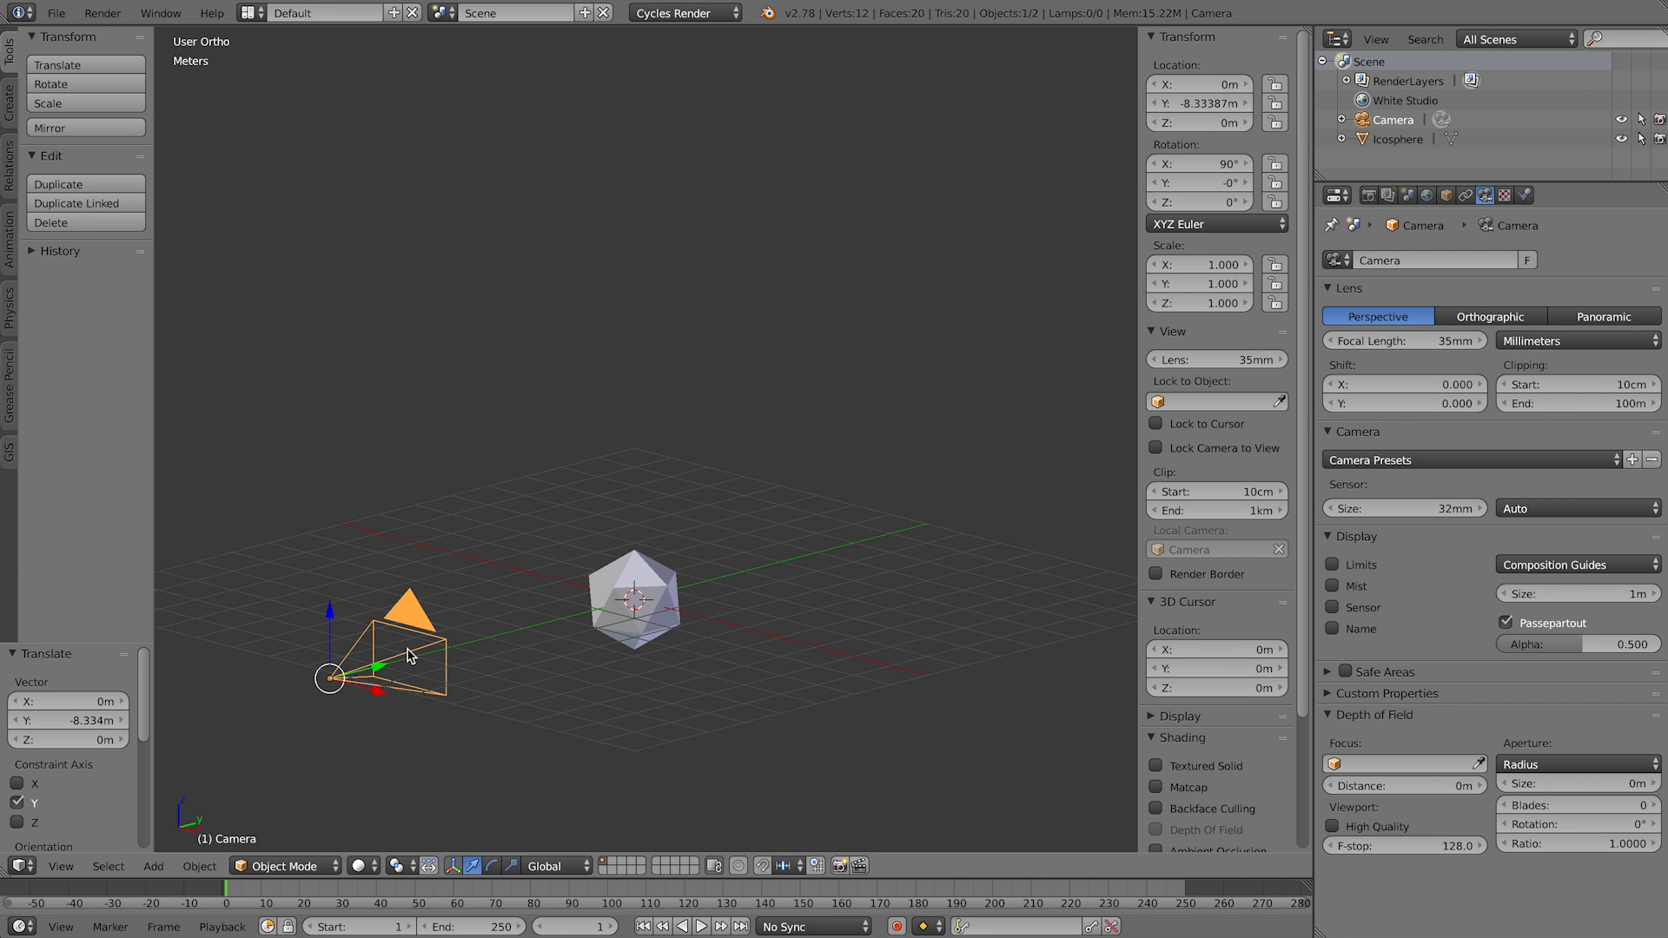
key(KP_0)
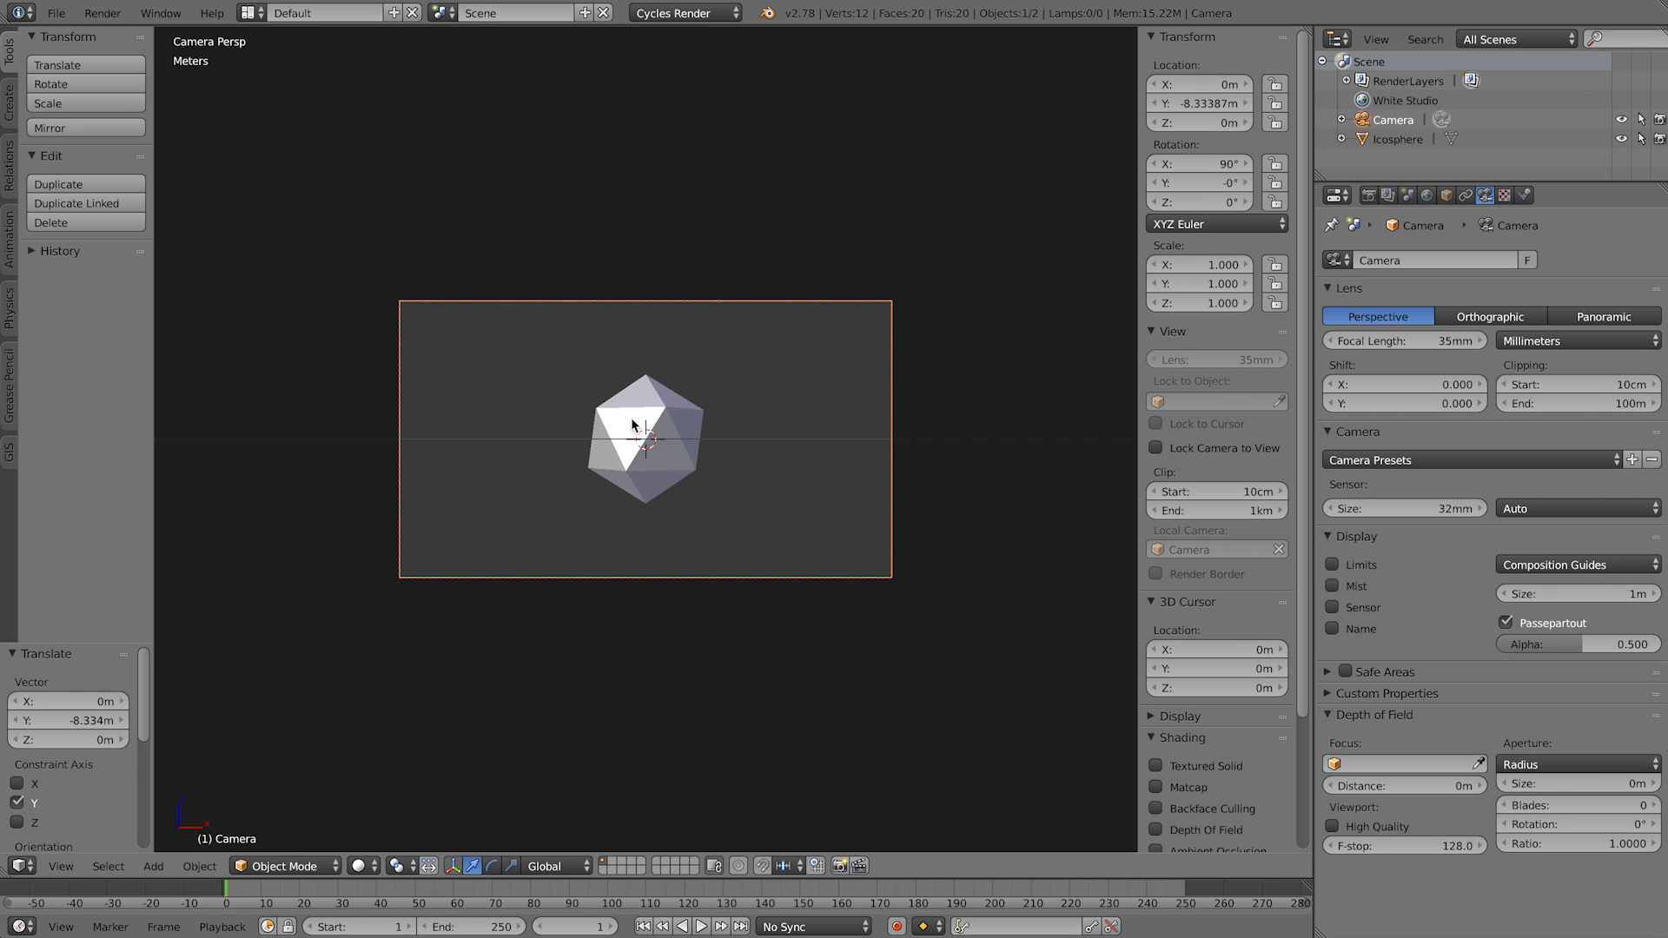
Step: Set the scene's world to Black Studio
click(1426, 194)
click(1336, 260)
click(1365, 292)
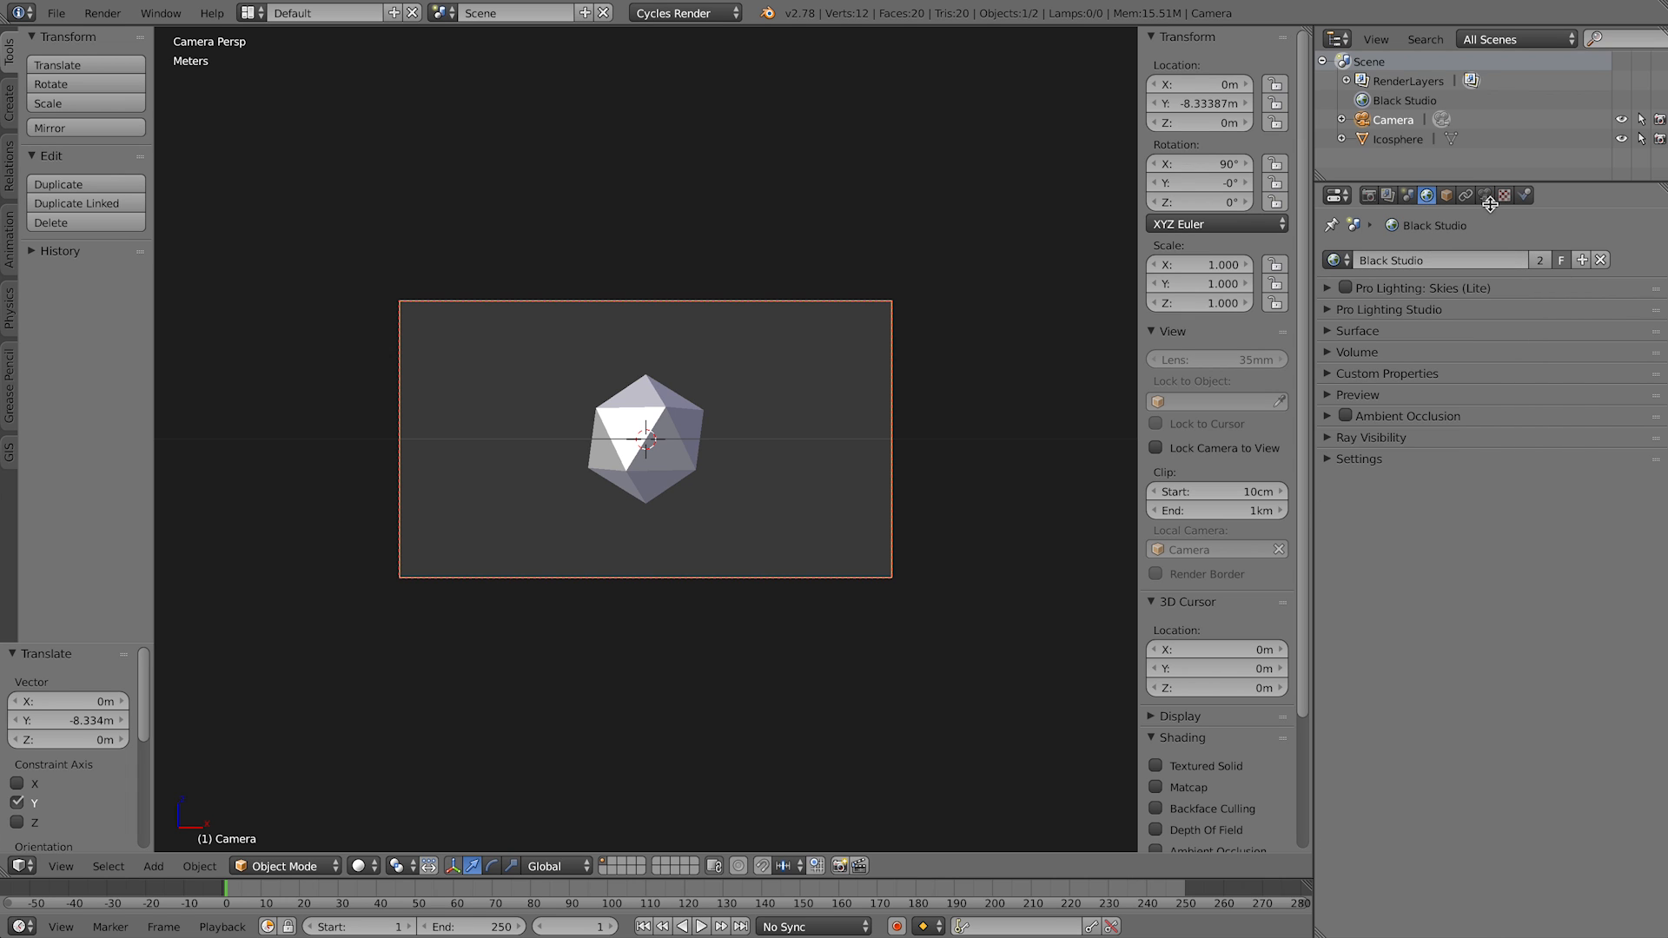
Step: Move the icosphere about -5.57 m along X, outside the camera frame, and insert a Location keyframe at frame 1
right_click(661, 415)
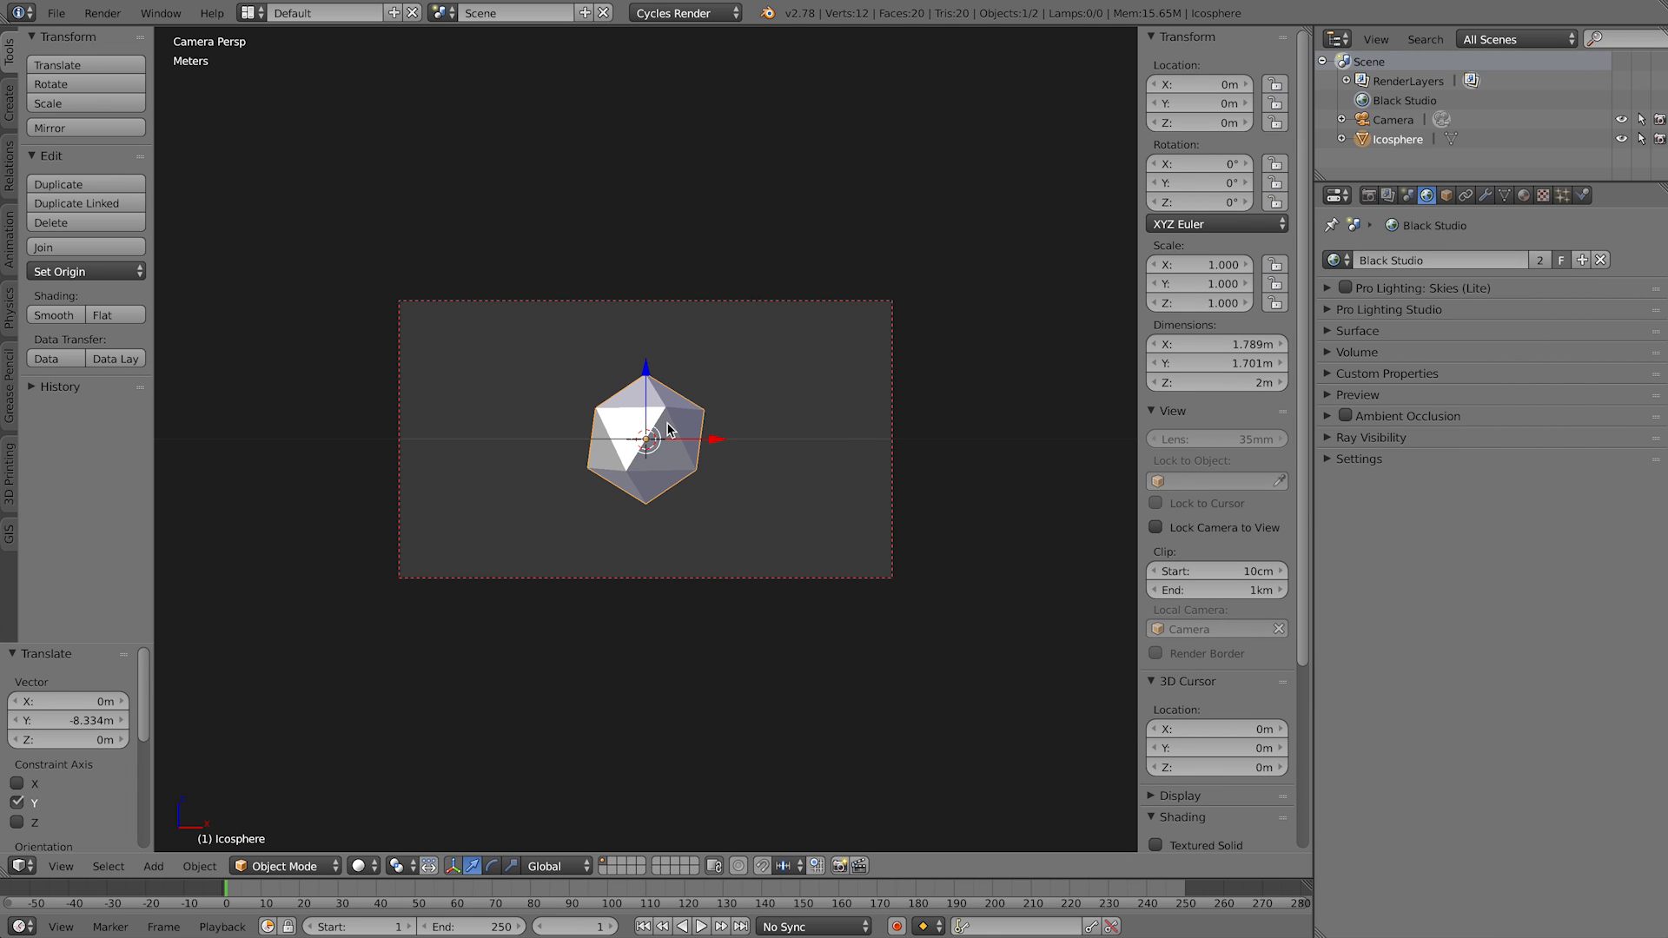
key(g)
key(x)
click(310, 437)
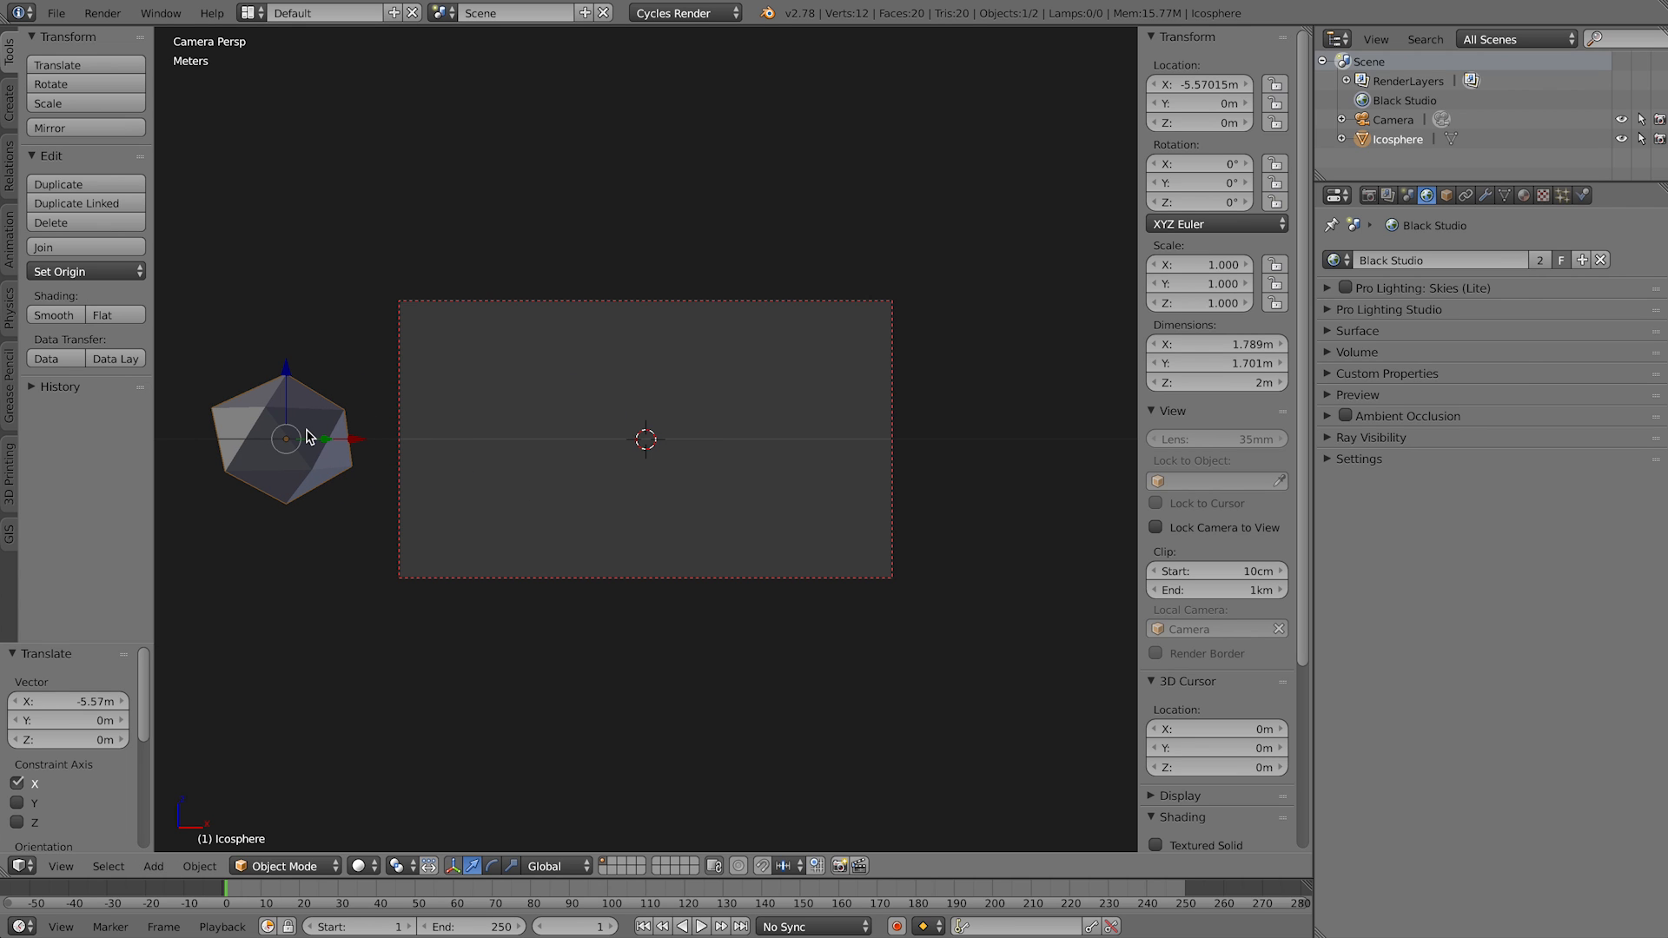
key(i)
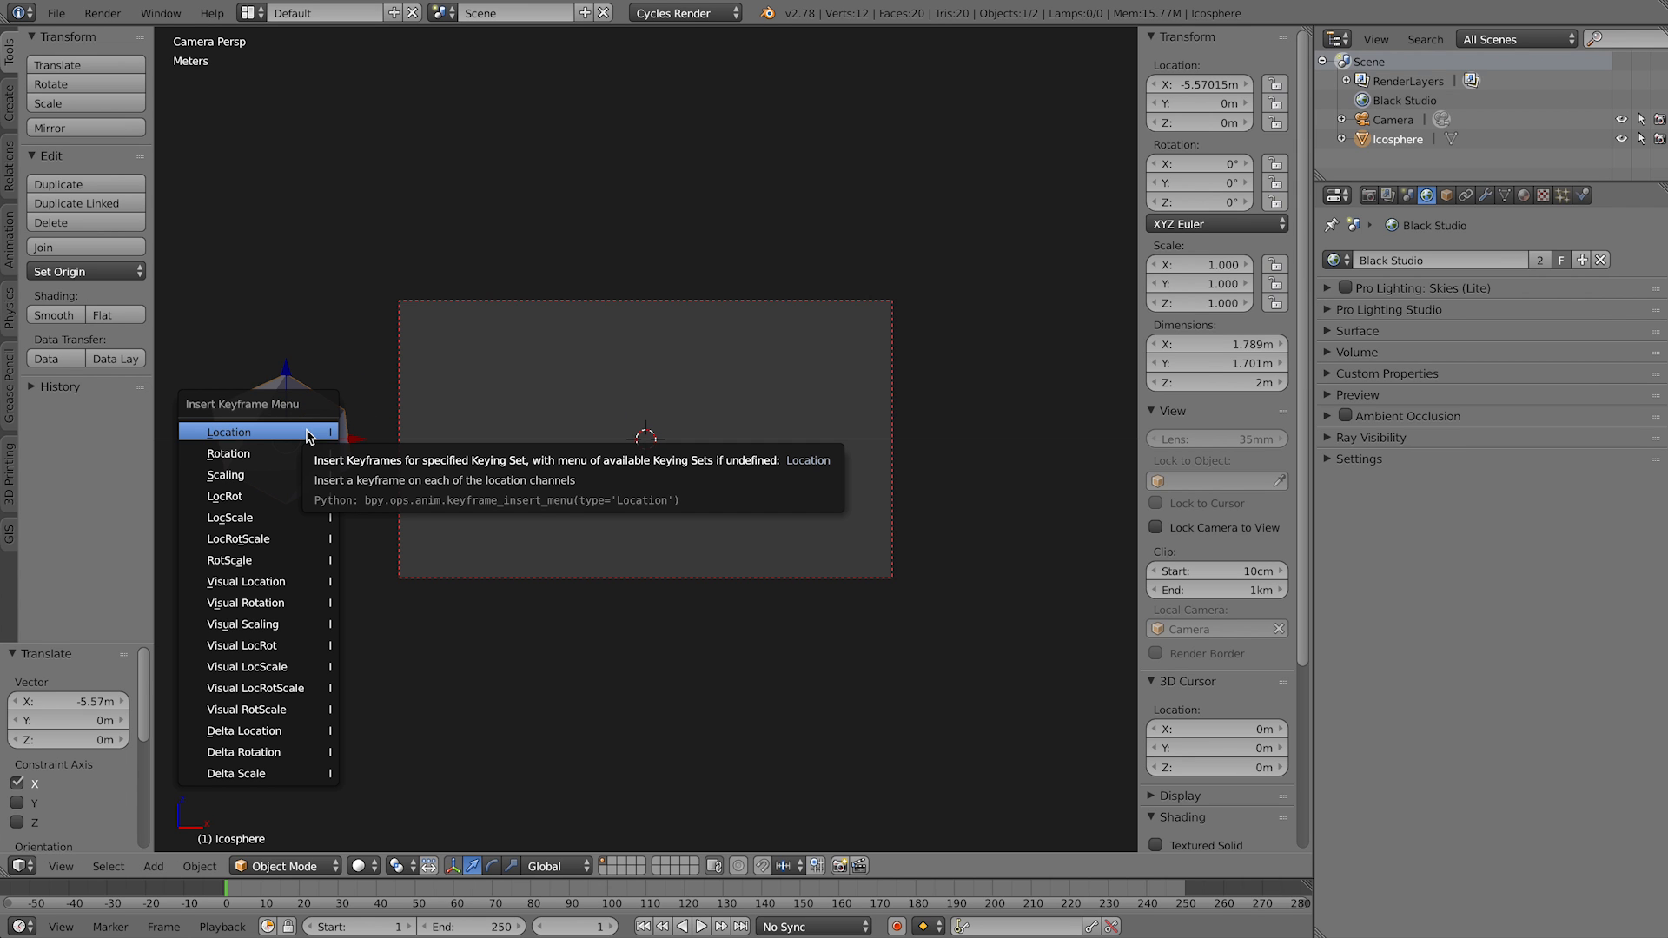
click(310, 432)
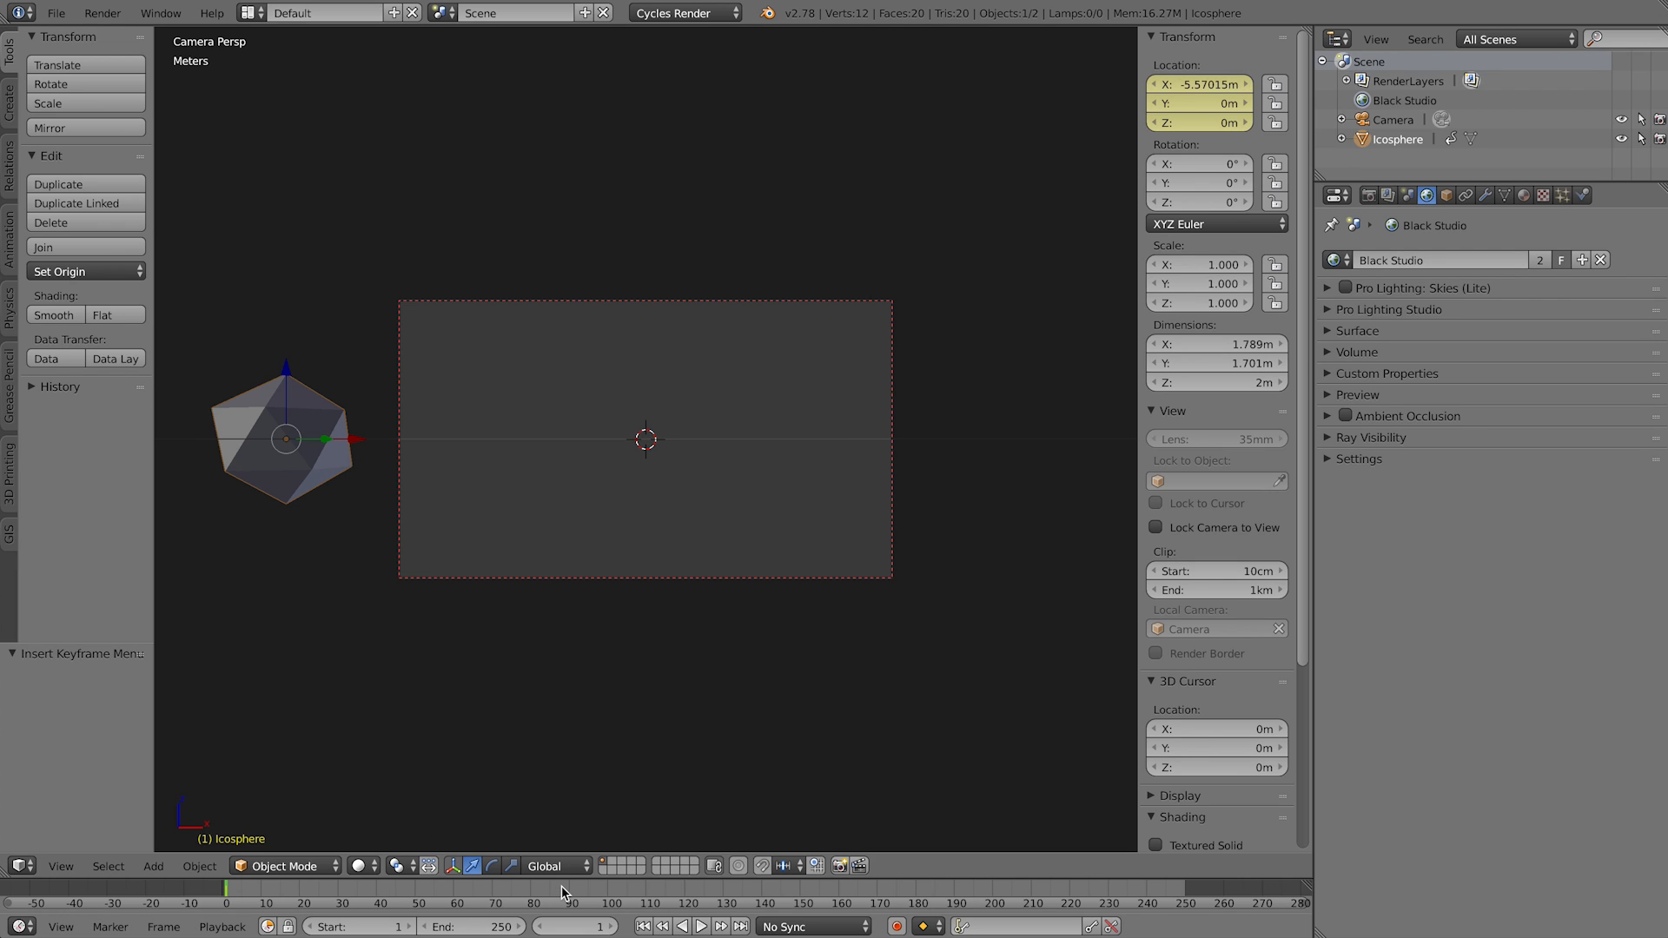
Step: At frame 80, move the icosphere about 11.11 m along X past the camera frame's opposite side and insert a Location keyframe
click(532, 885)
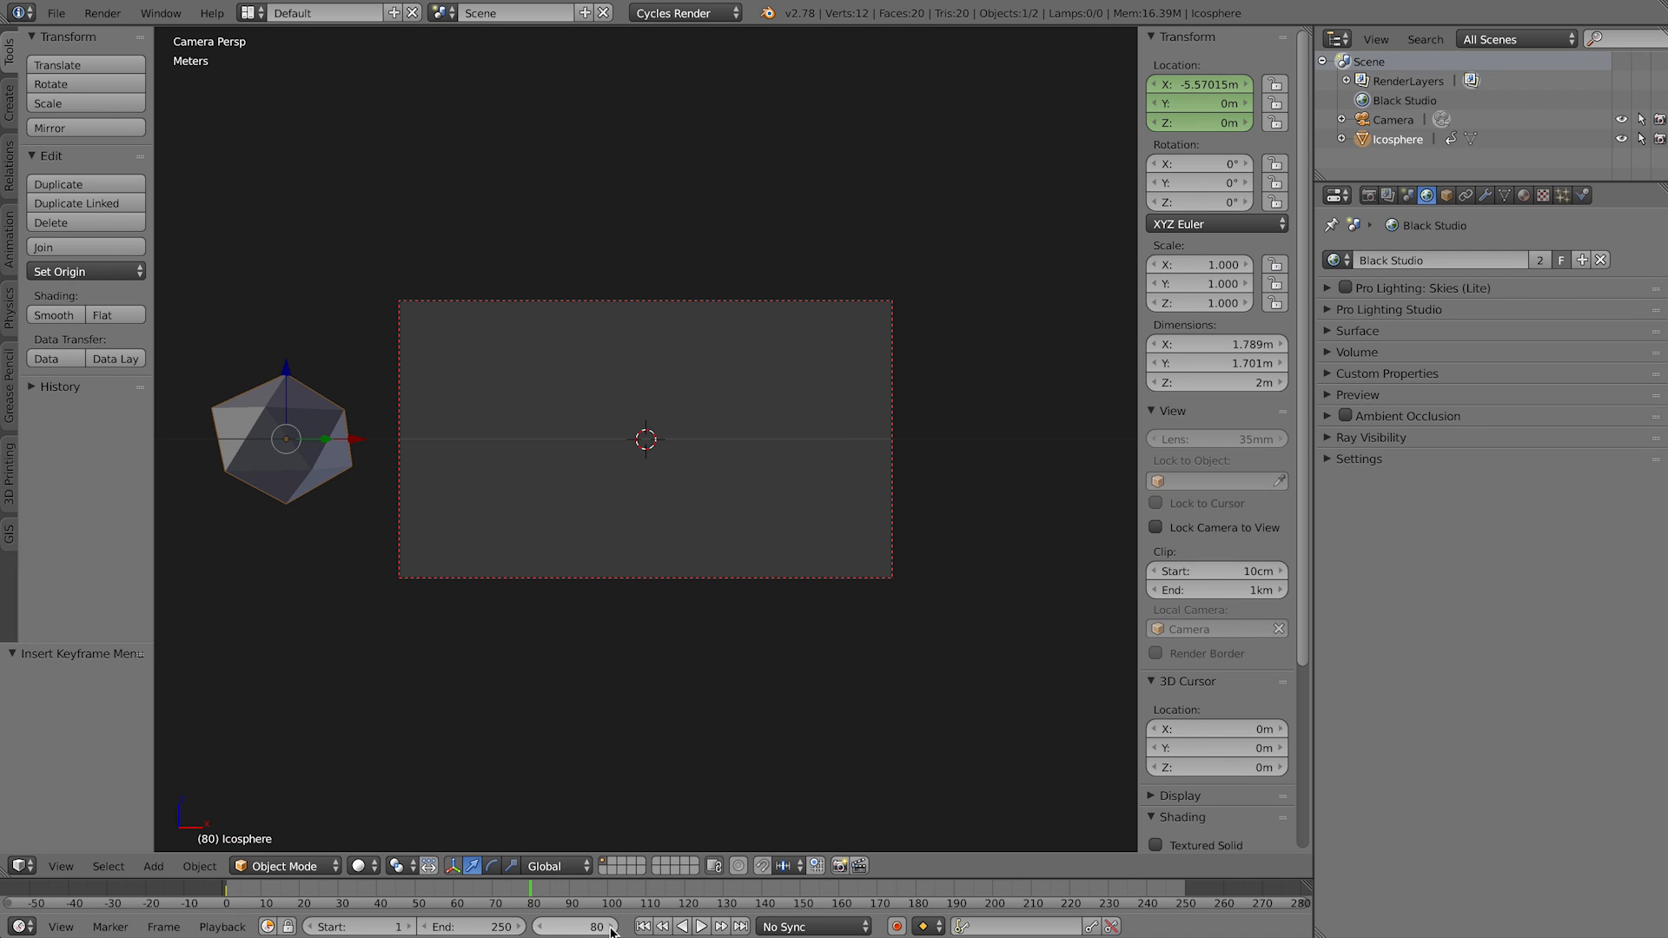
key(g)
key(x)
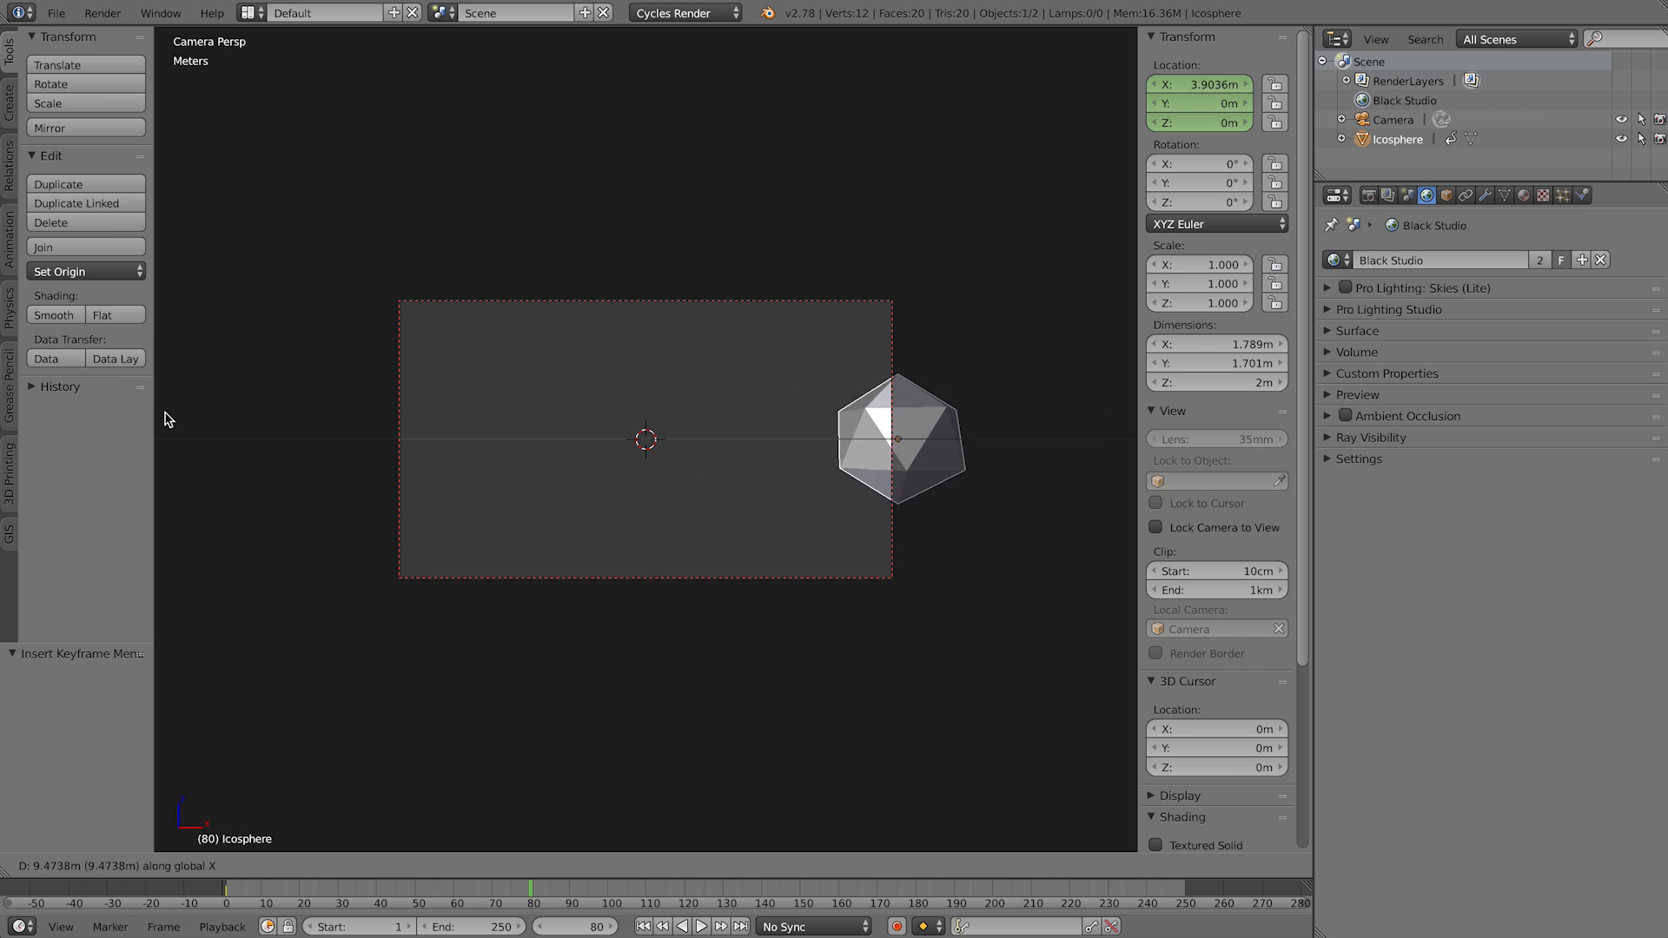
click(258, 419)
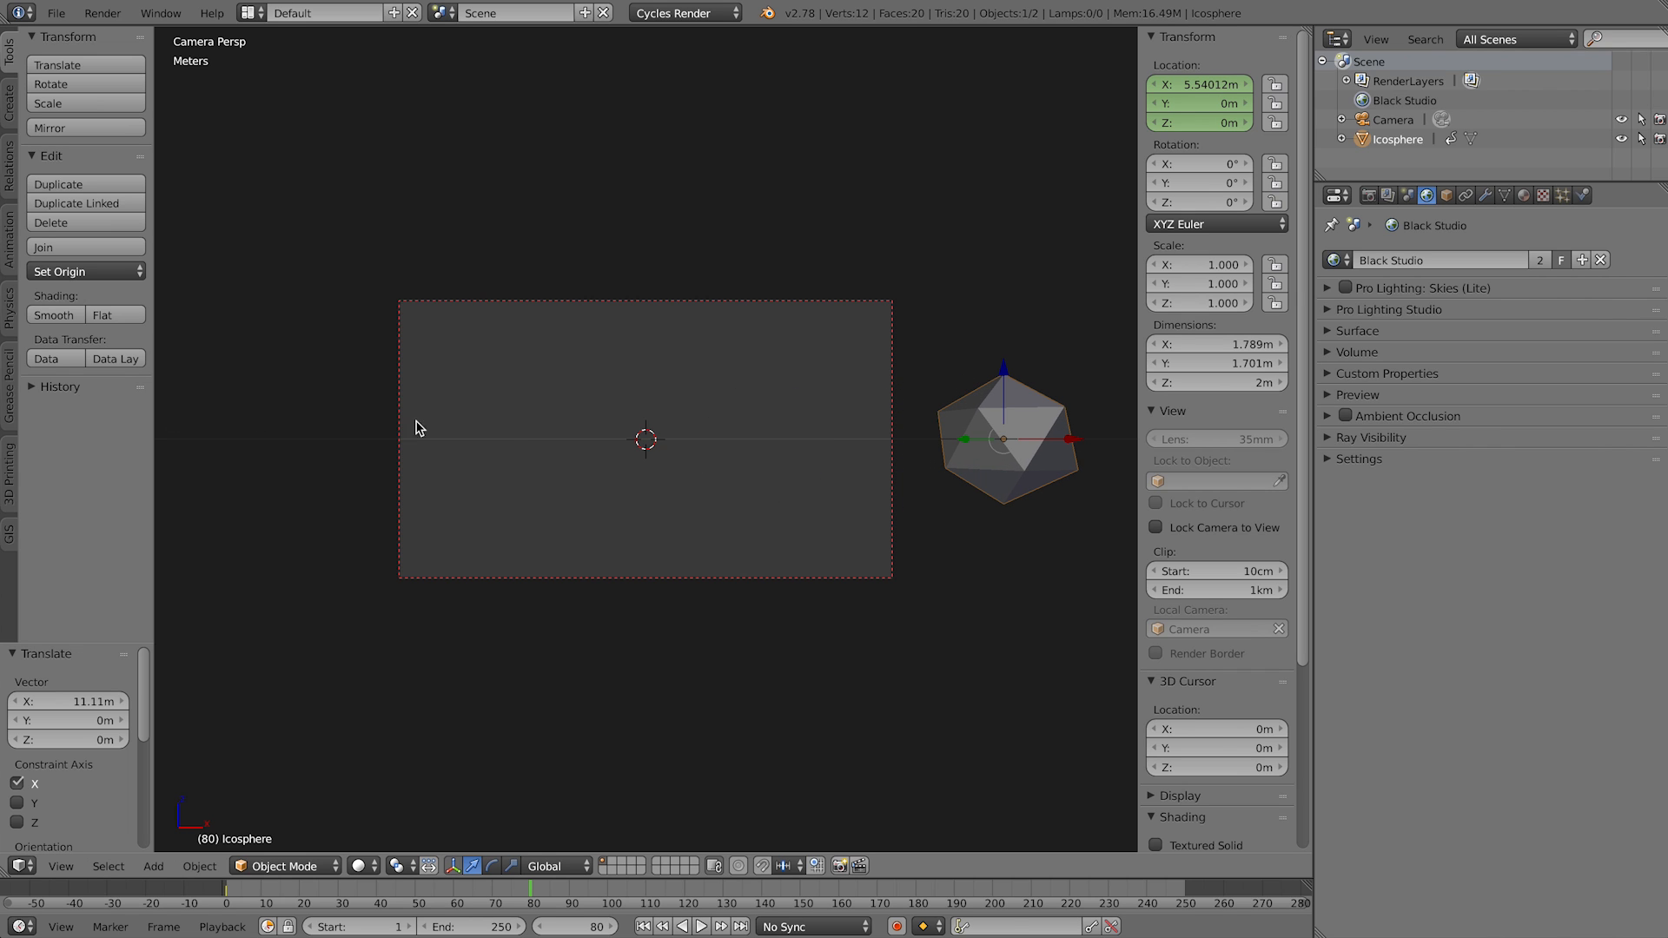
key(i)
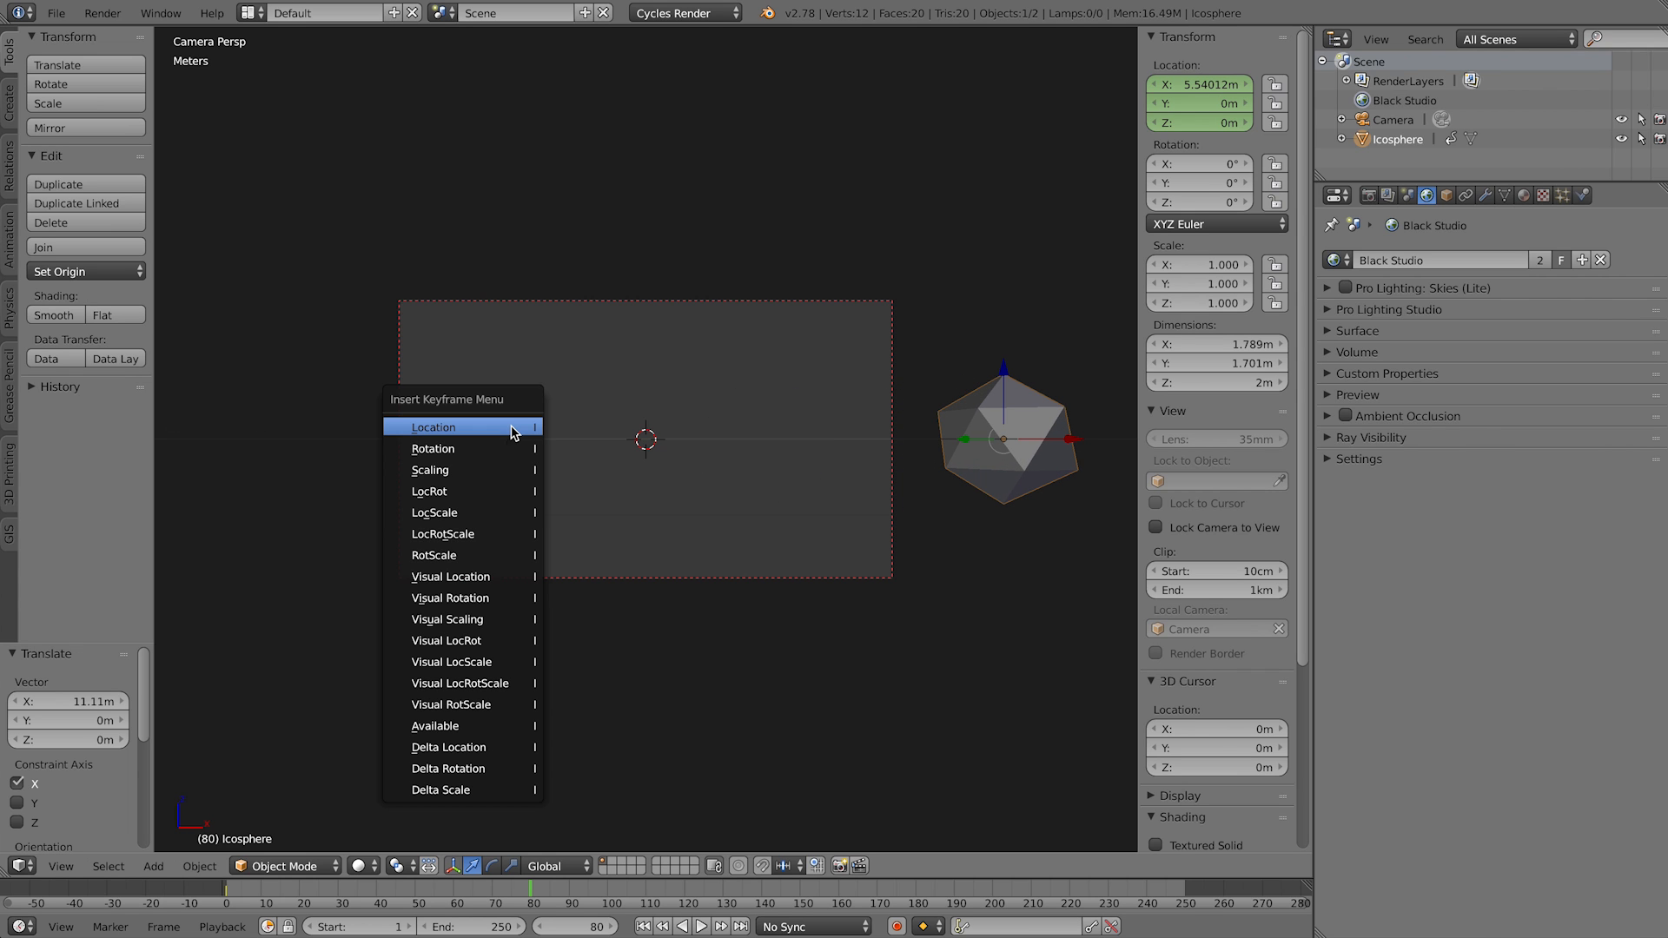
click(519, 430)
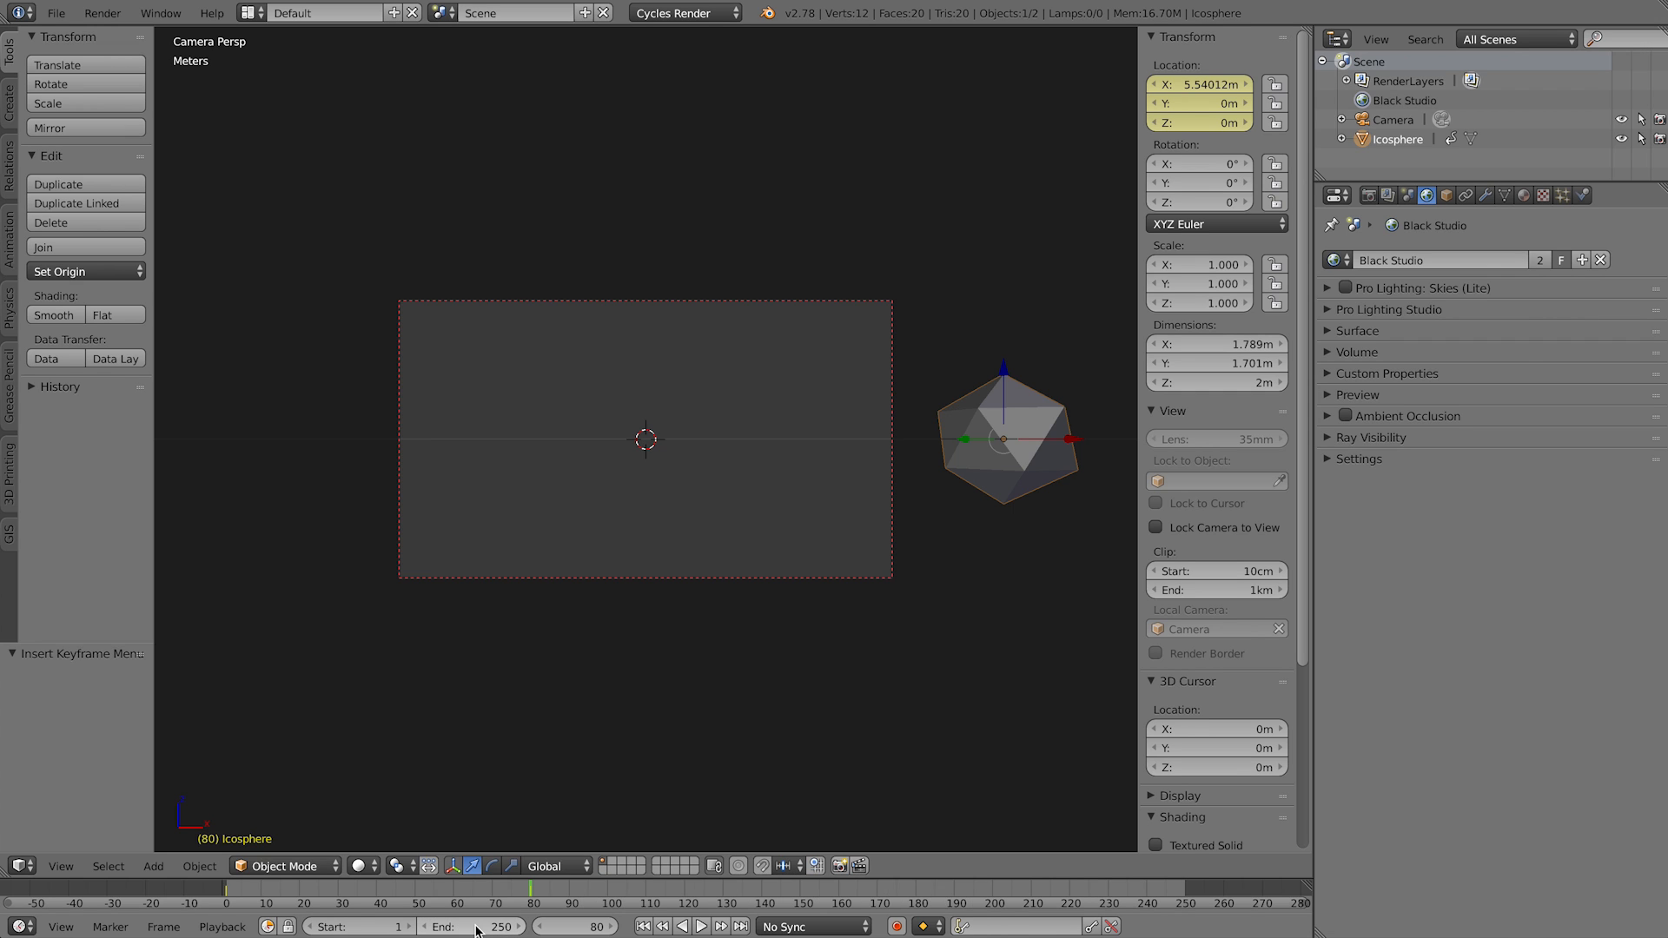
Step: Set the animation's end frame to 80 and play it back, stopping at frame 41 with the icosphere near the centre
key(ctrl+v)
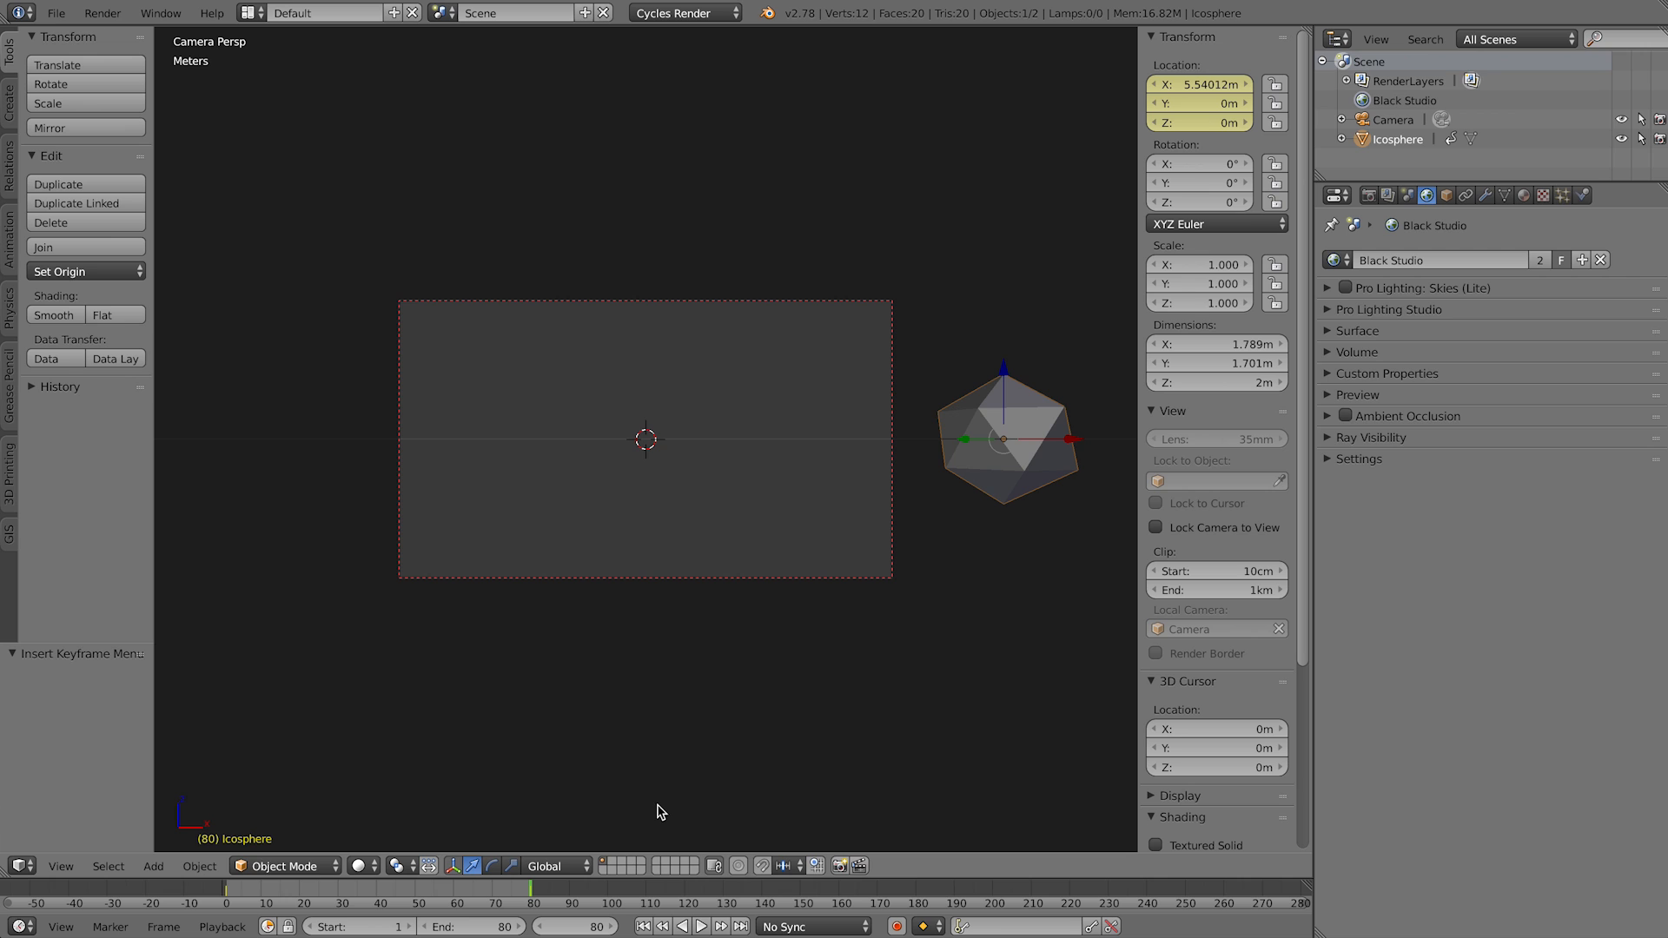
key(alt+a)
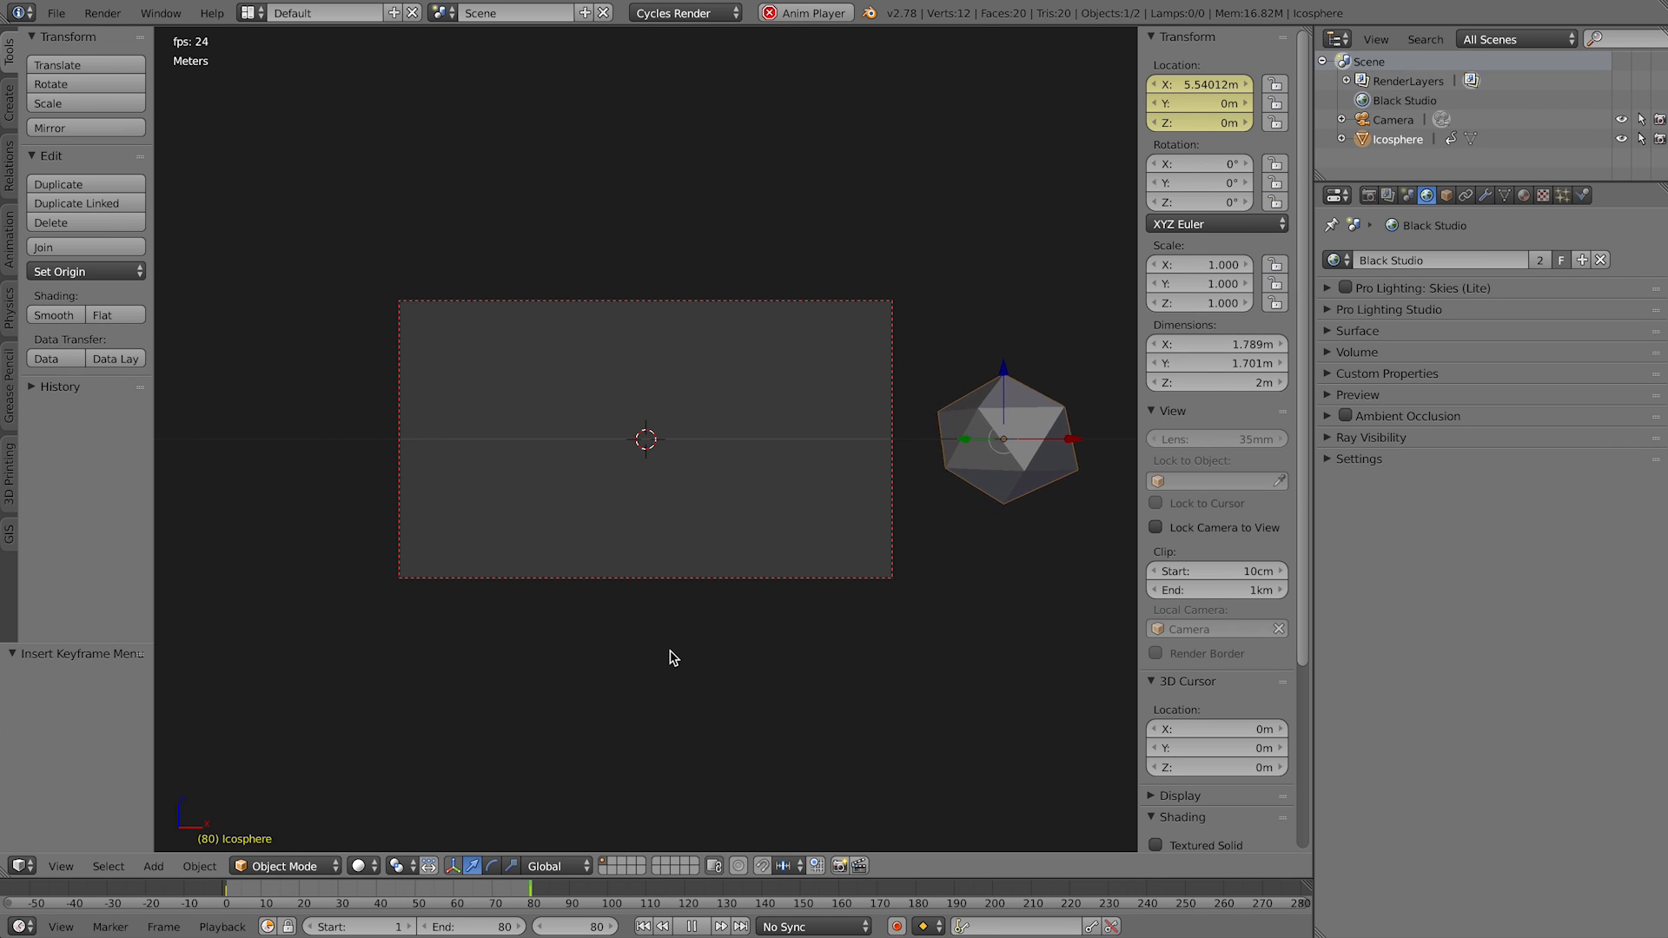
key(alt+a)
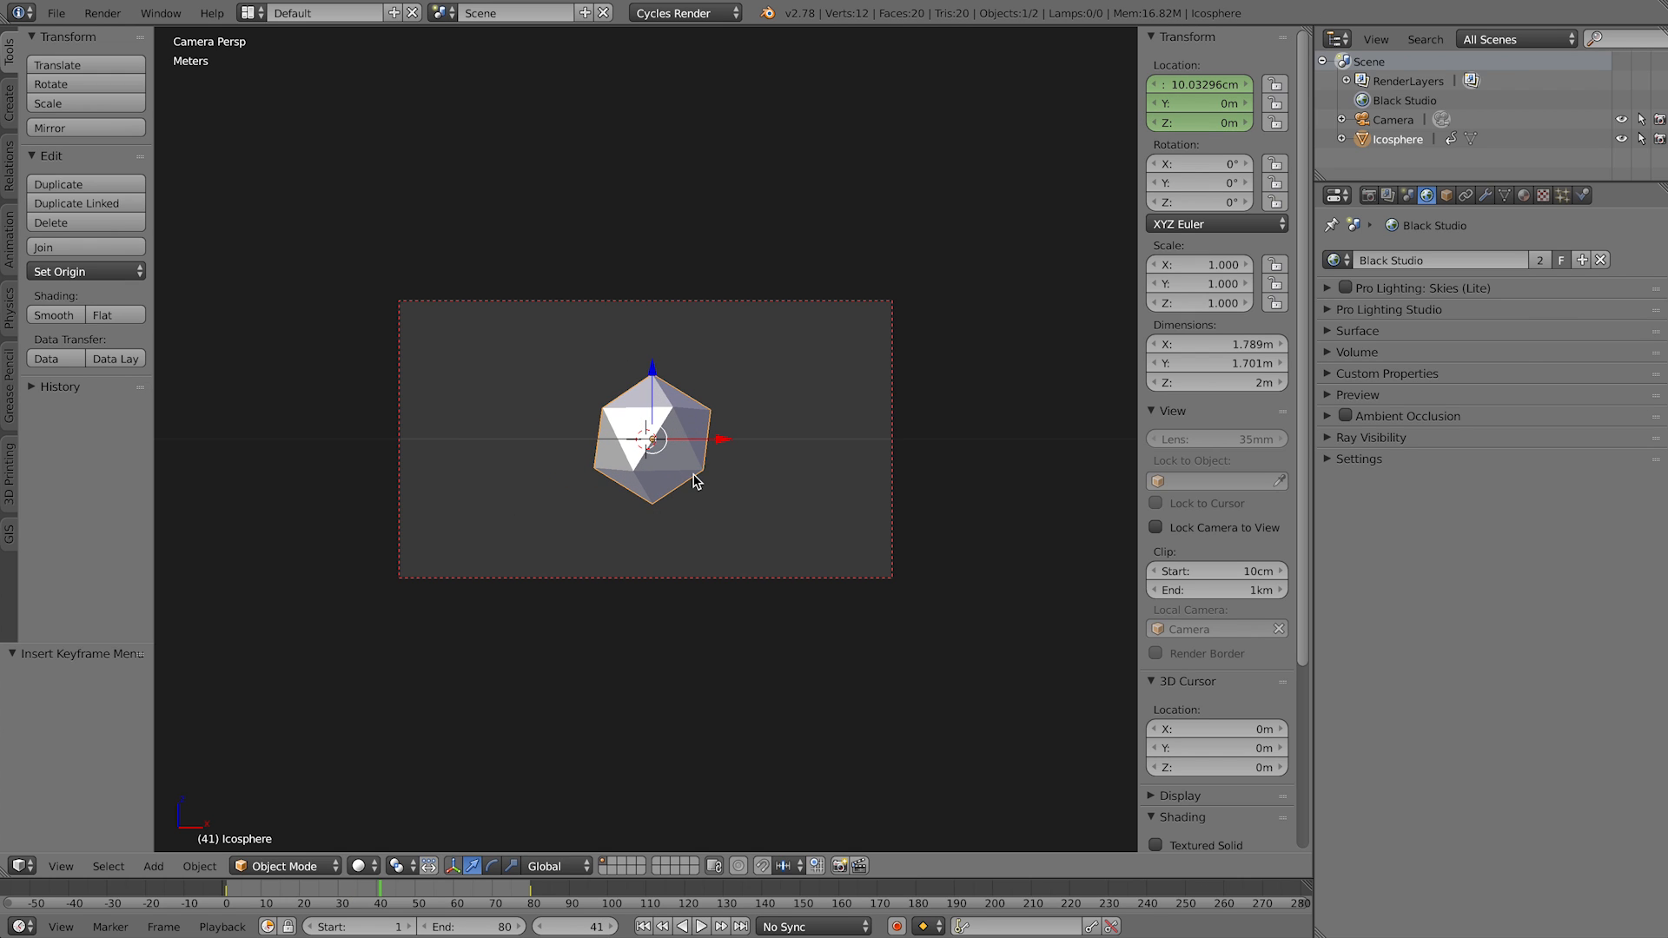
Step: Preview the glowing icosphere in rendered viewport shading, then return to solid shading
key(shift+z)
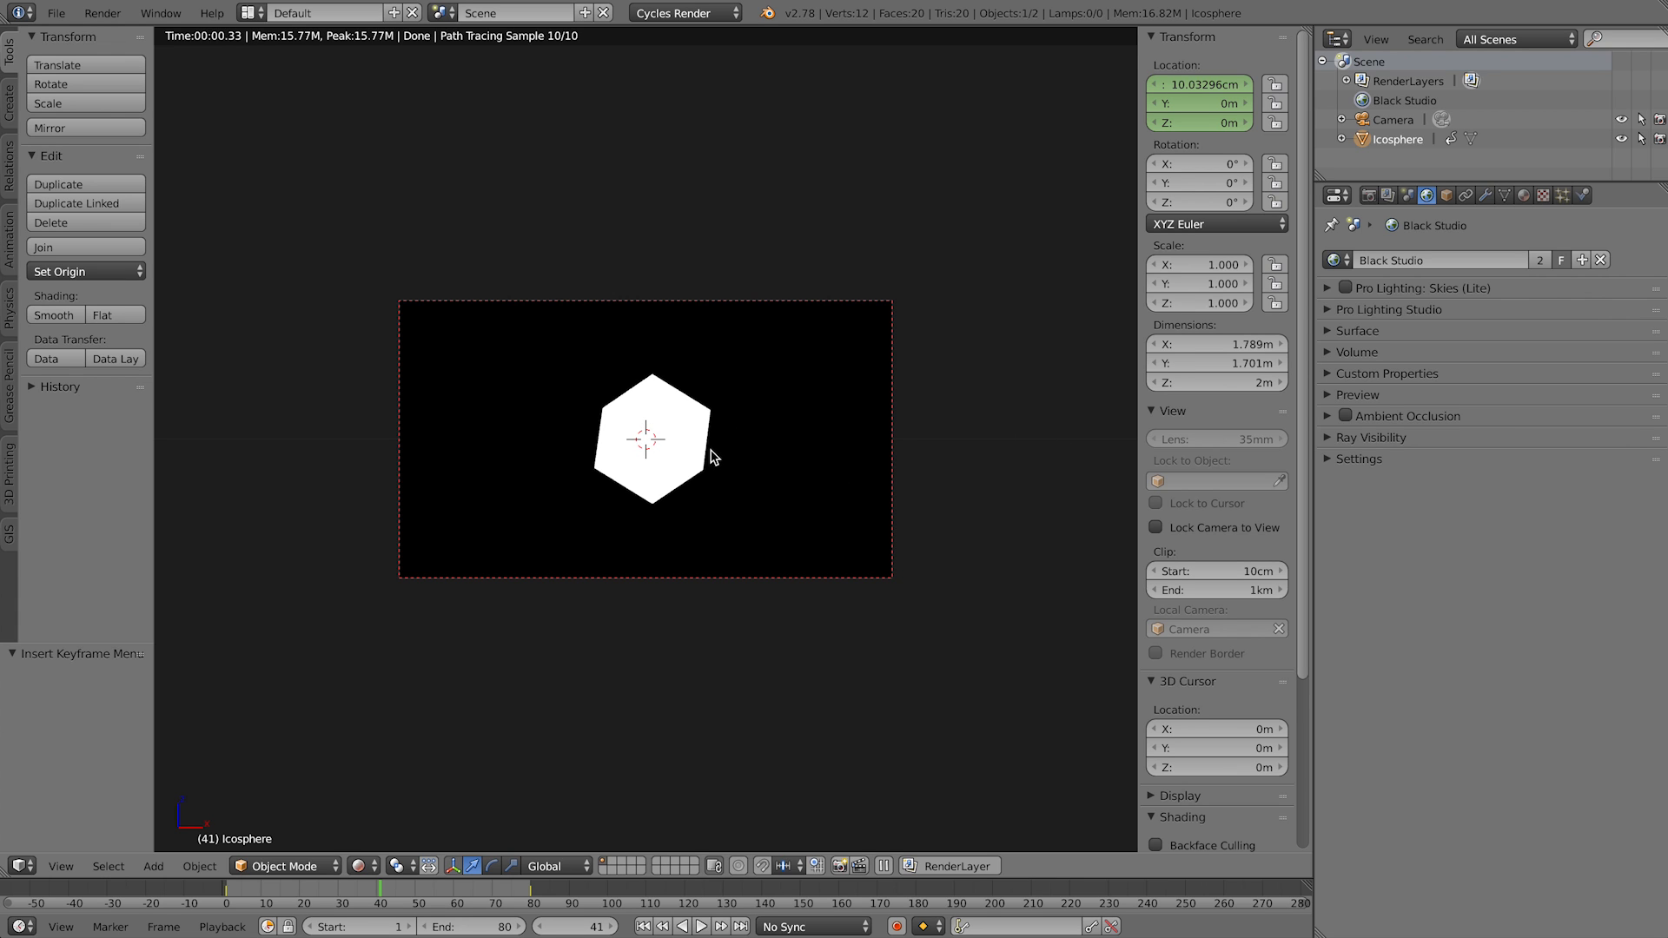
key(shift+z)
Step: Enable Motion Blur in the render settings and set its shutter to 5
click(1368, 194)
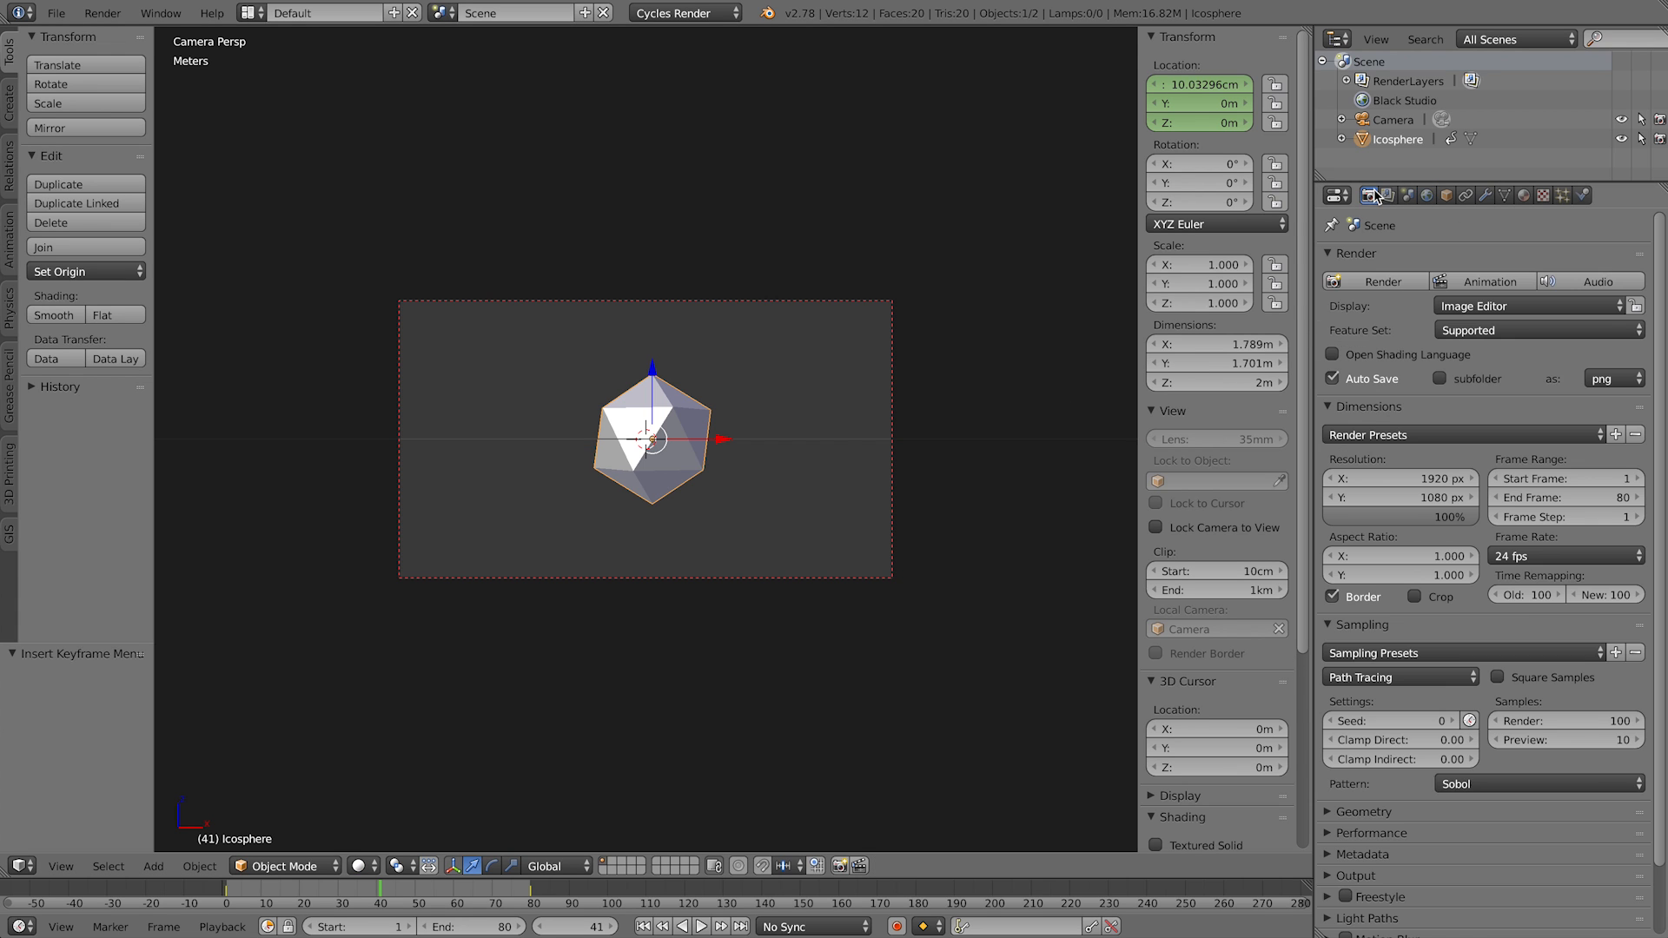
scroll(1437, 662, down, 3)
click(1402, 863)
scroll(1383, 794, down, 5)
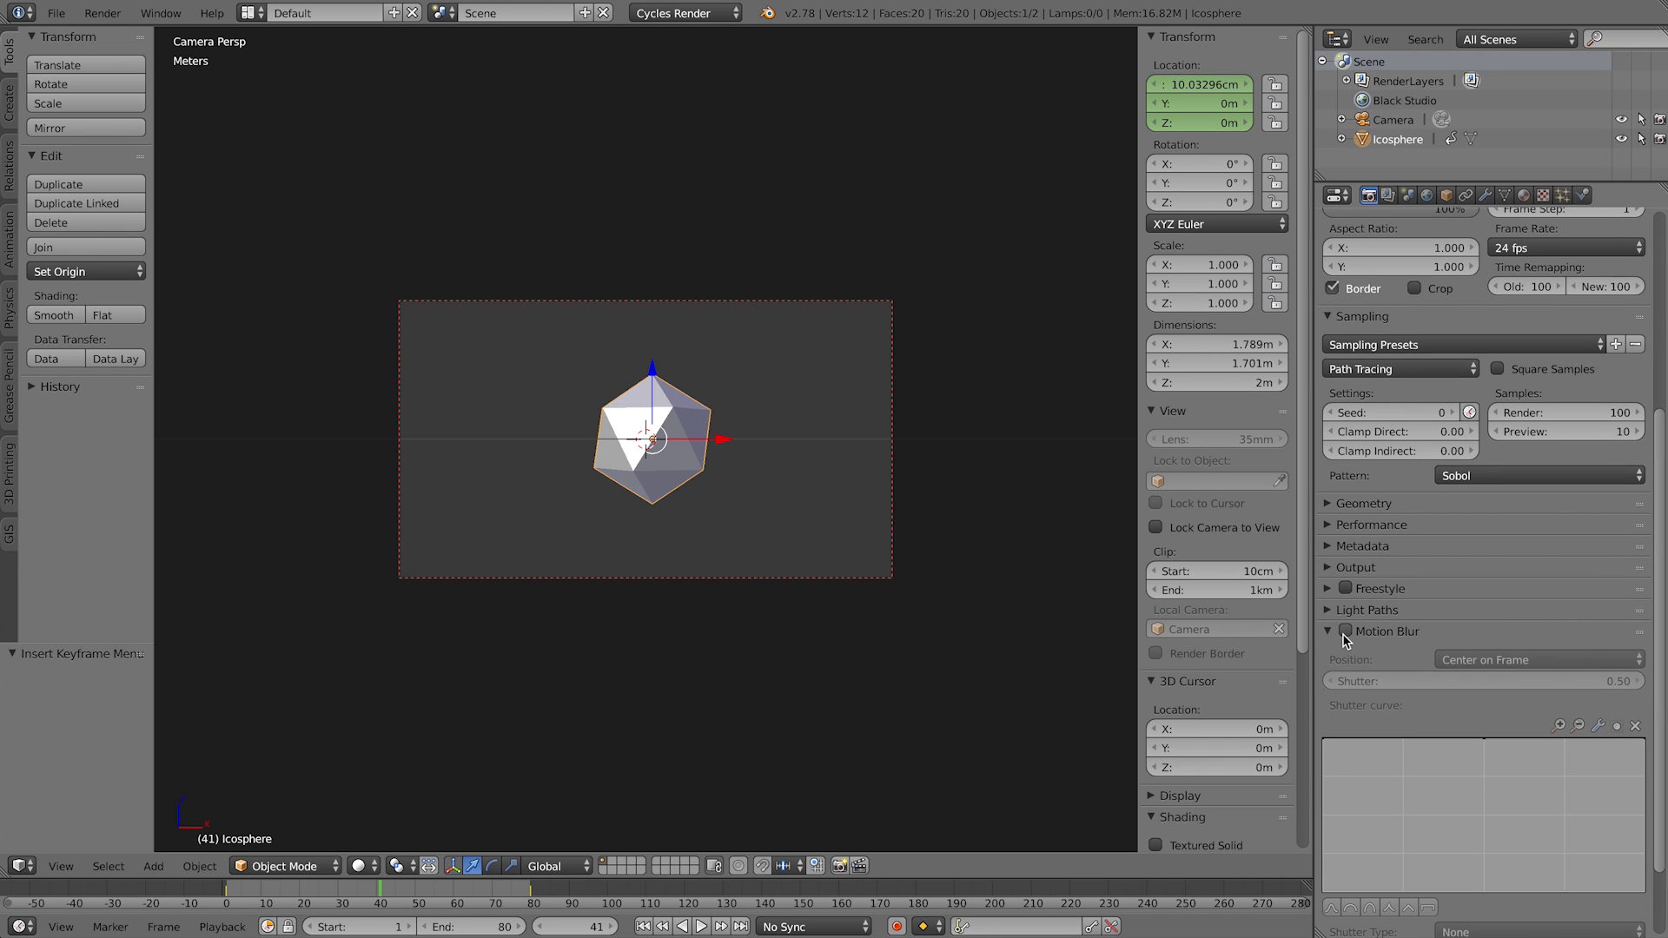
click(1344, 633)
scroll(1347, 634, down, 2)
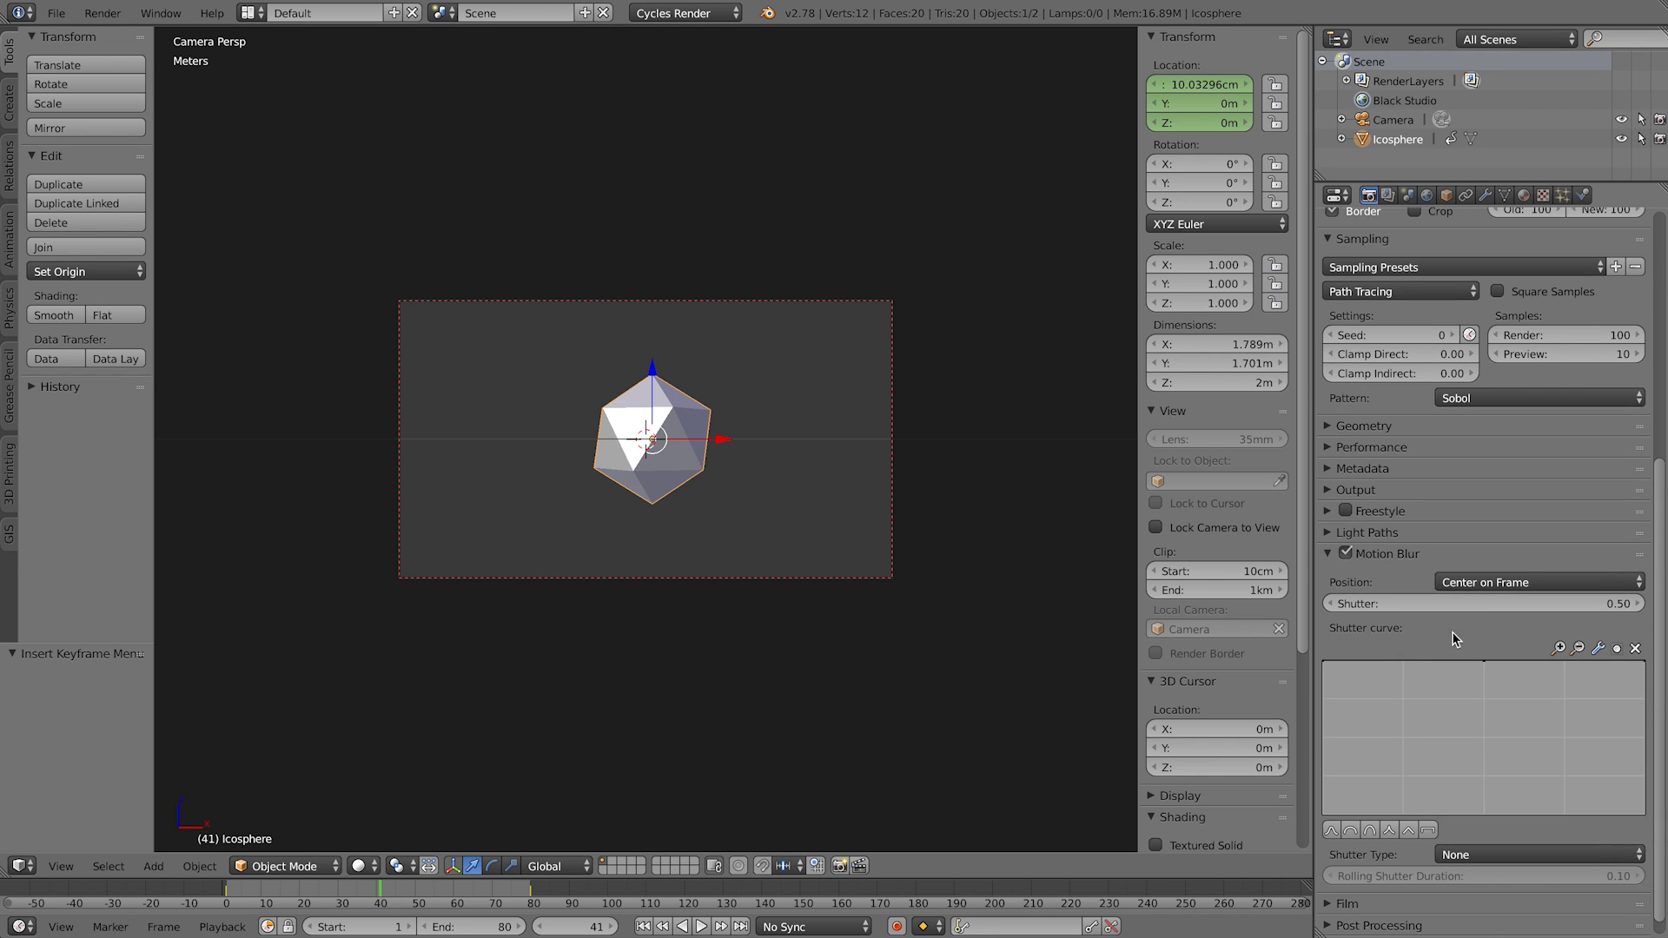
click(1497, 603)
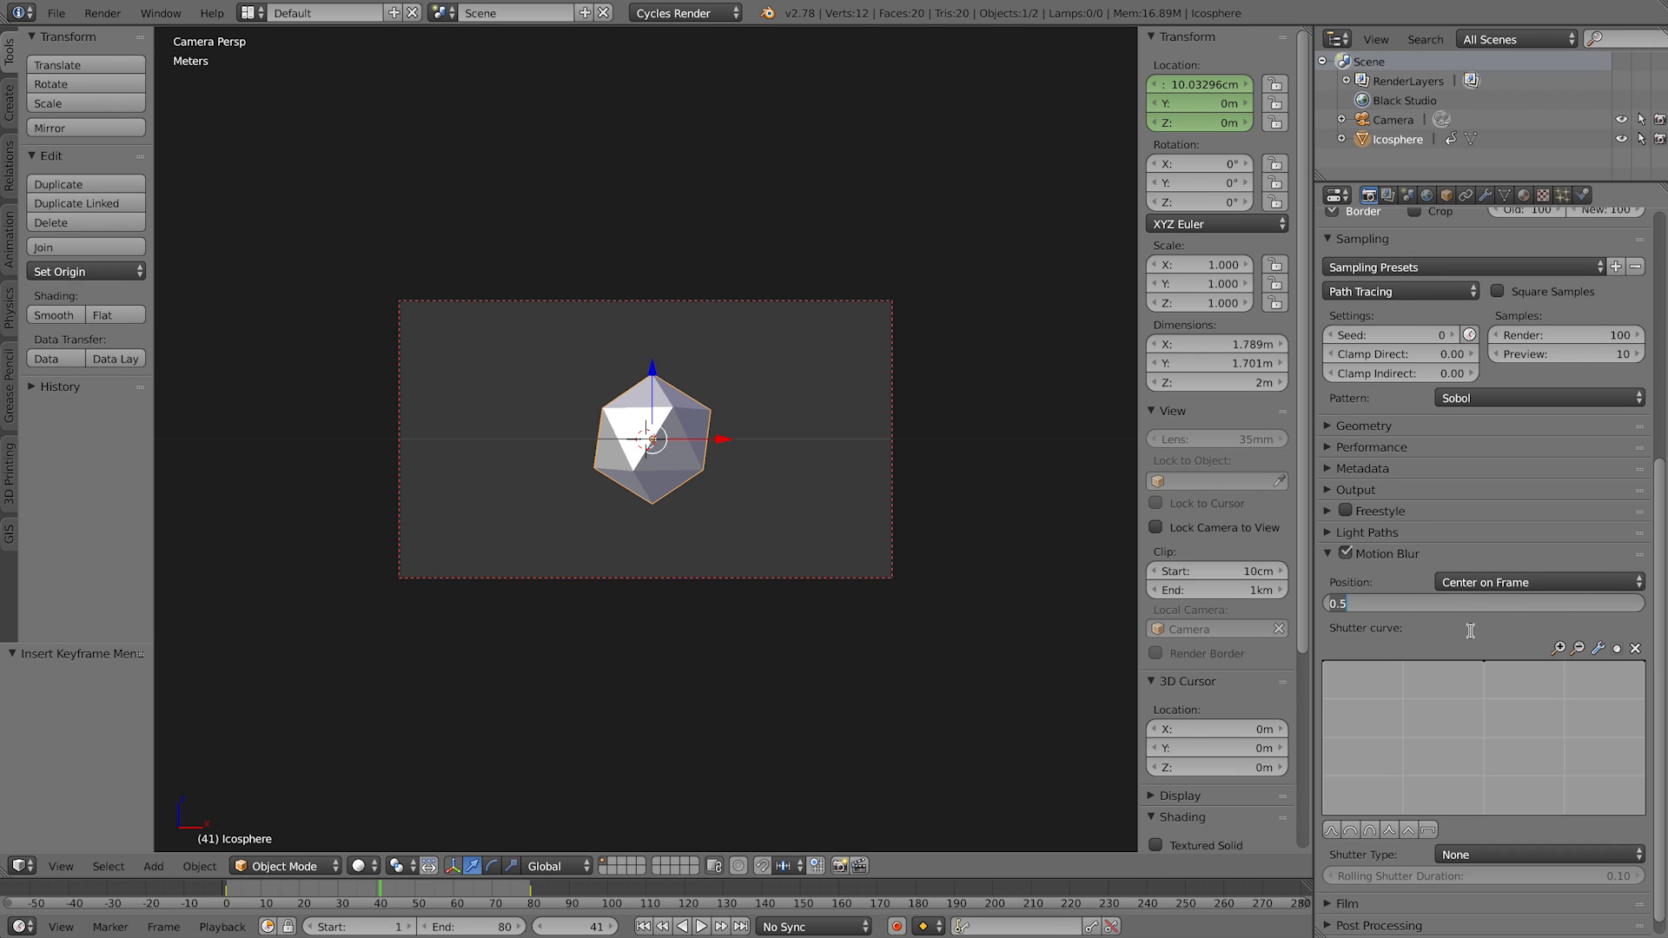
text(5)
key(Return)
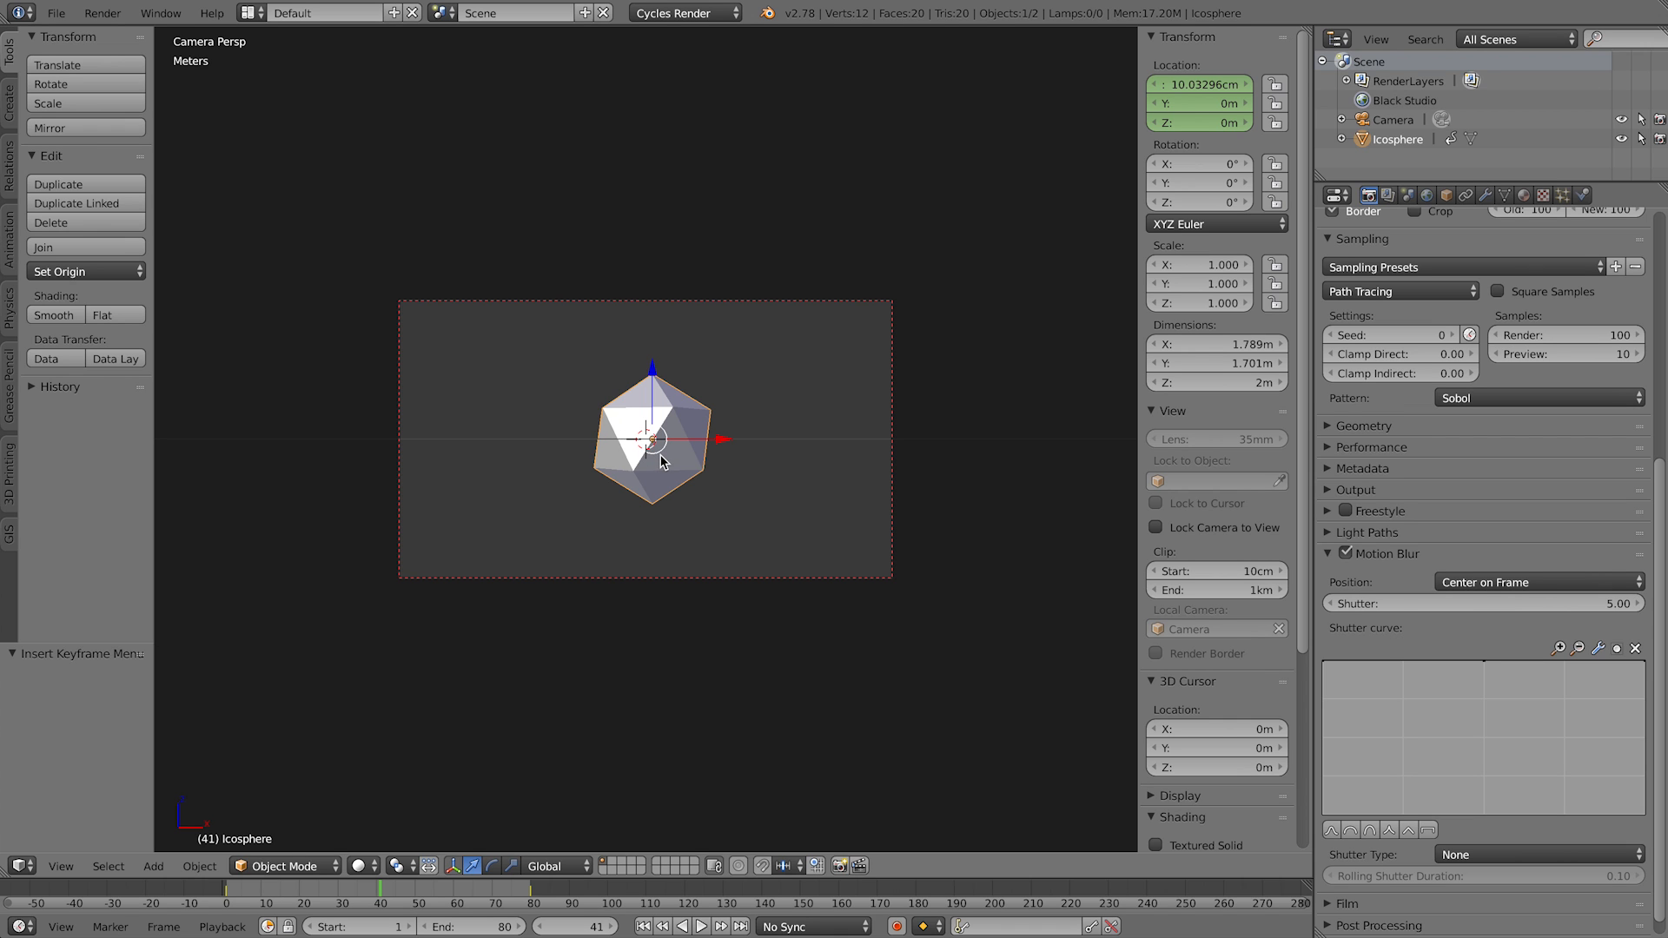
Step: Render frame 41 to check the motion blur on the full-size icosphere, and return to the 3D view
scroll(1425, 443, up, 10)
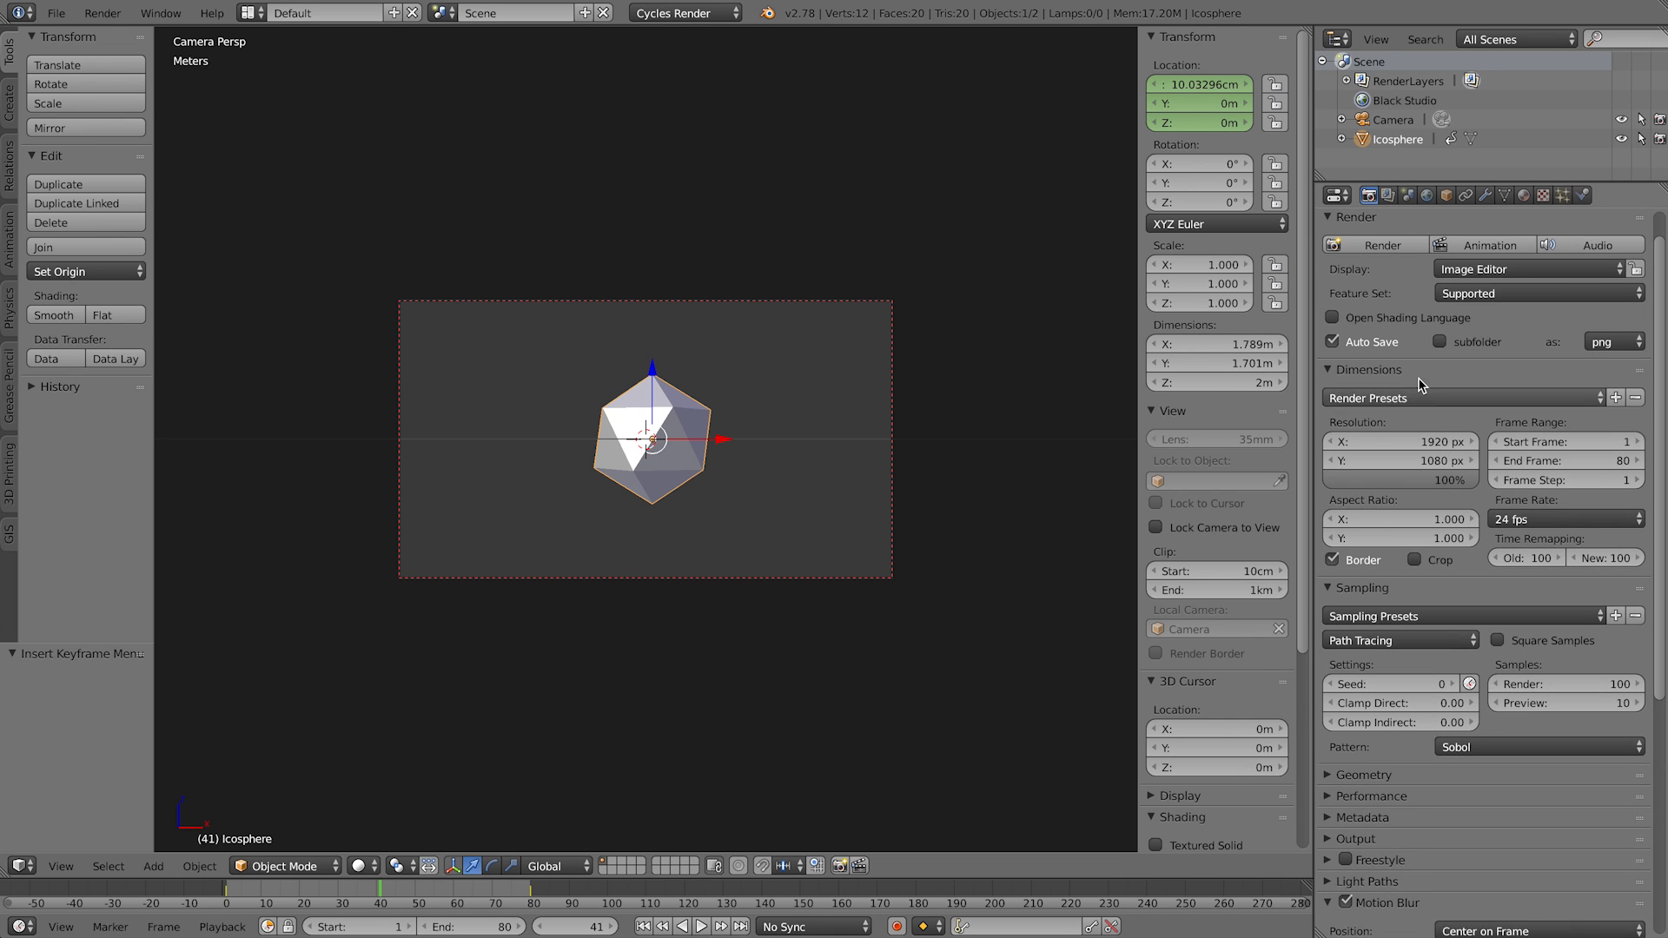
scroll(1423, 424, up, 1)
key(F12)
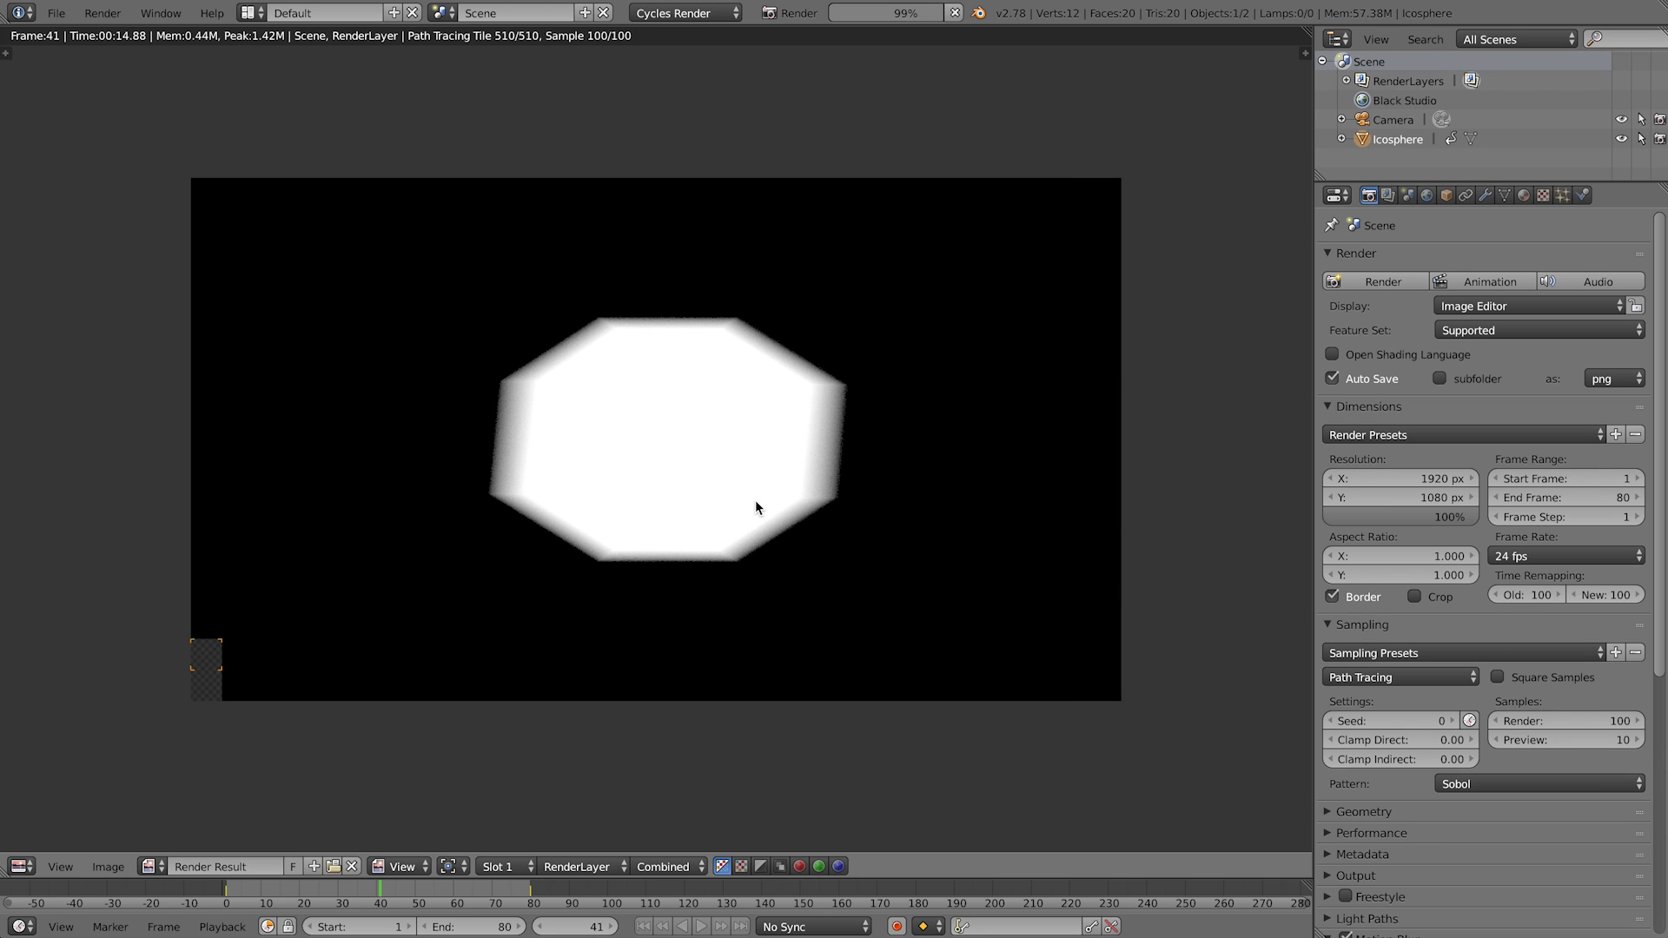
key(Escape)
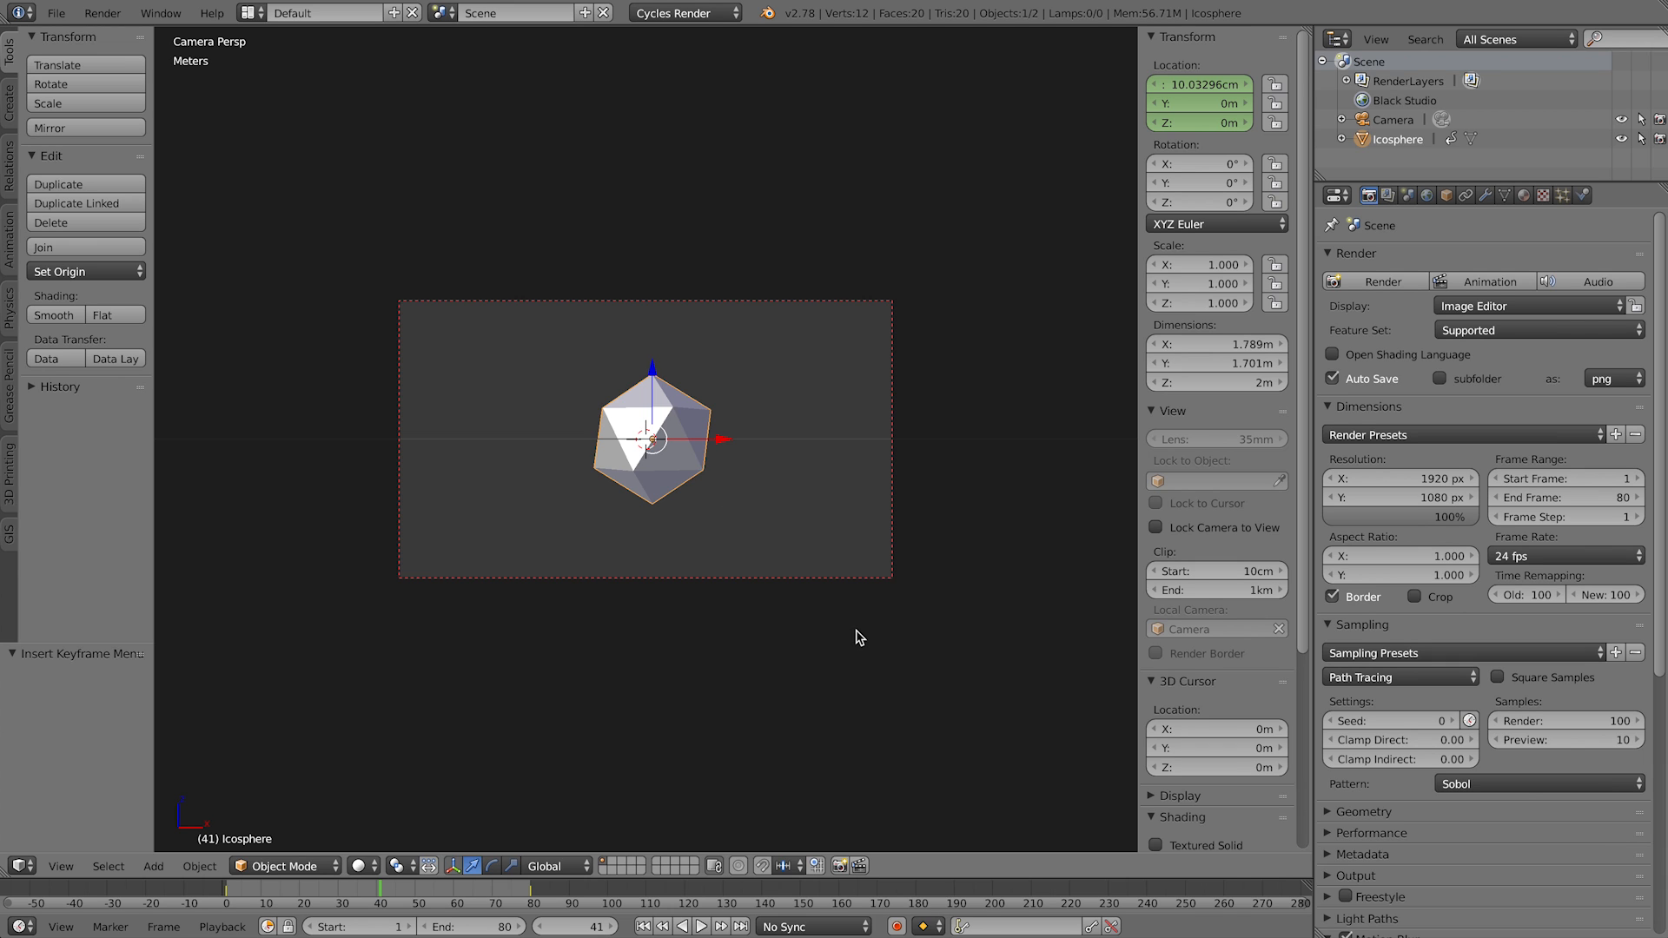
Step: Scale the icosphere down to about 0.172 and render frame 41 again to check the motion-blurred streak
key(s)
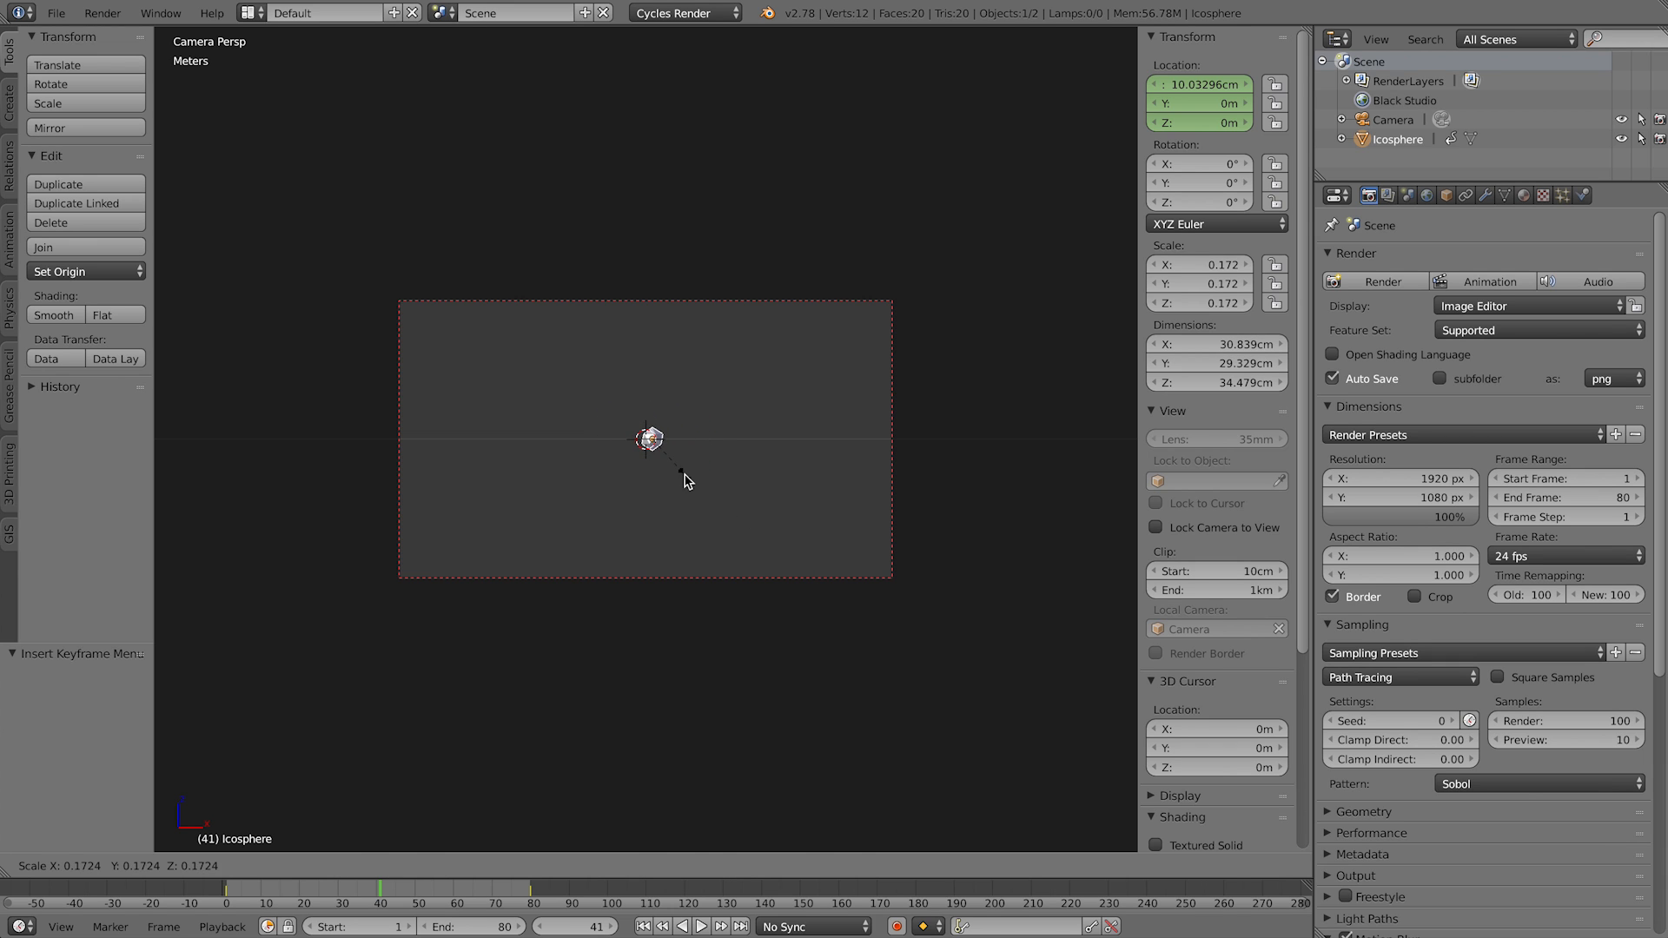
click(688, 481)
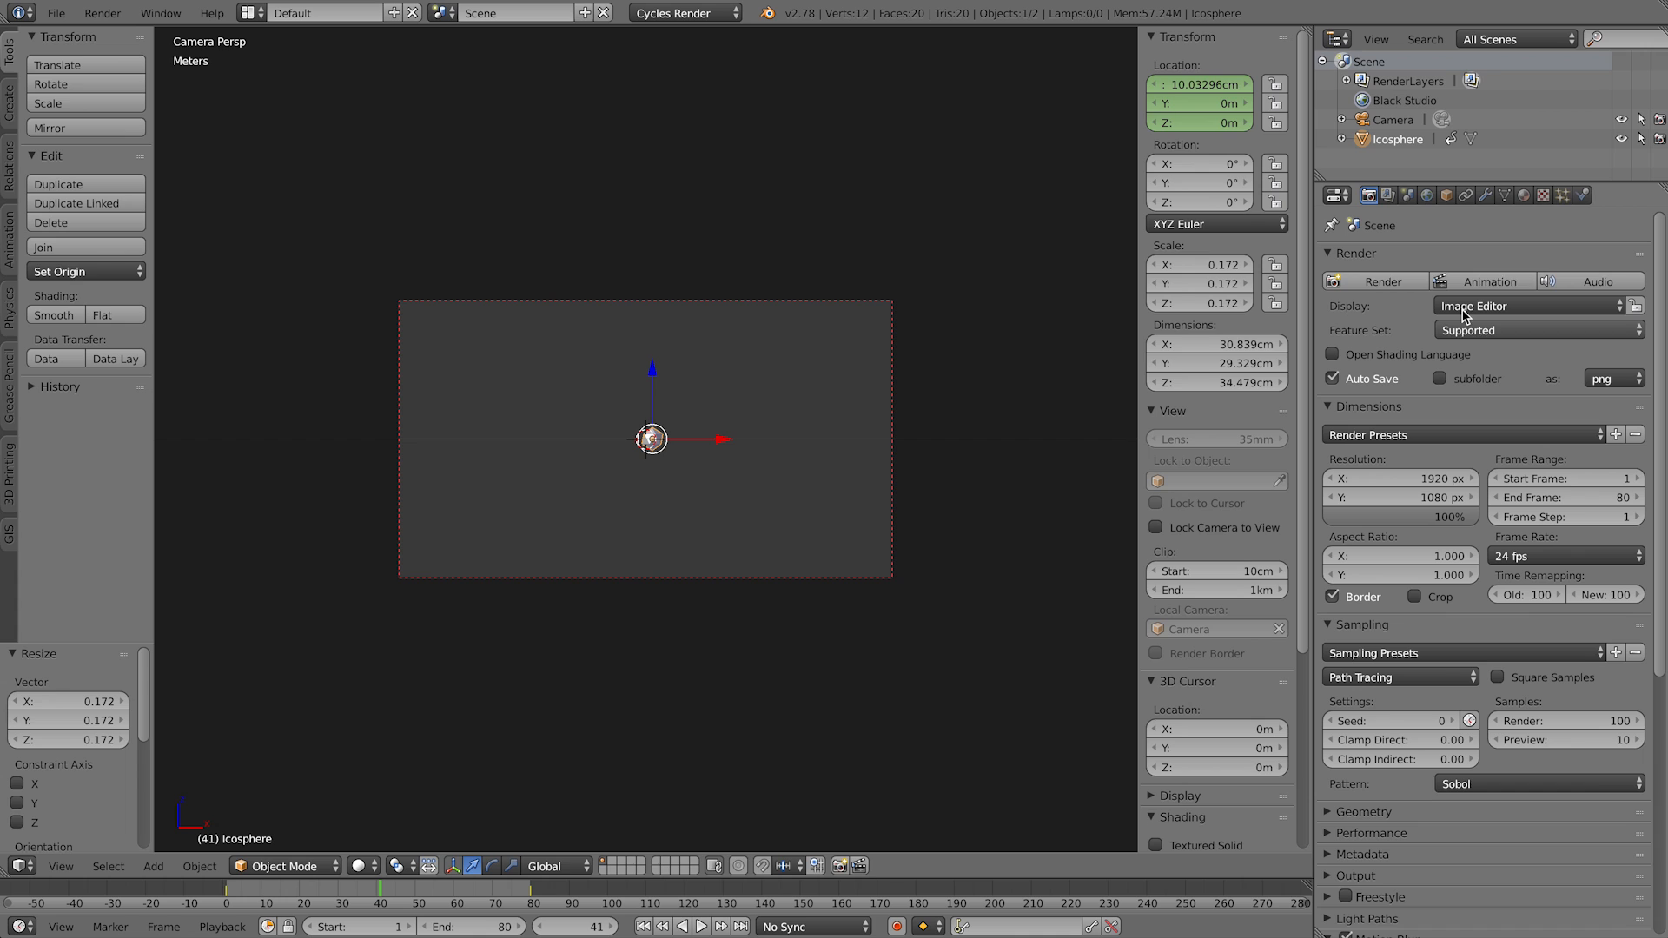
click(1403, 279)
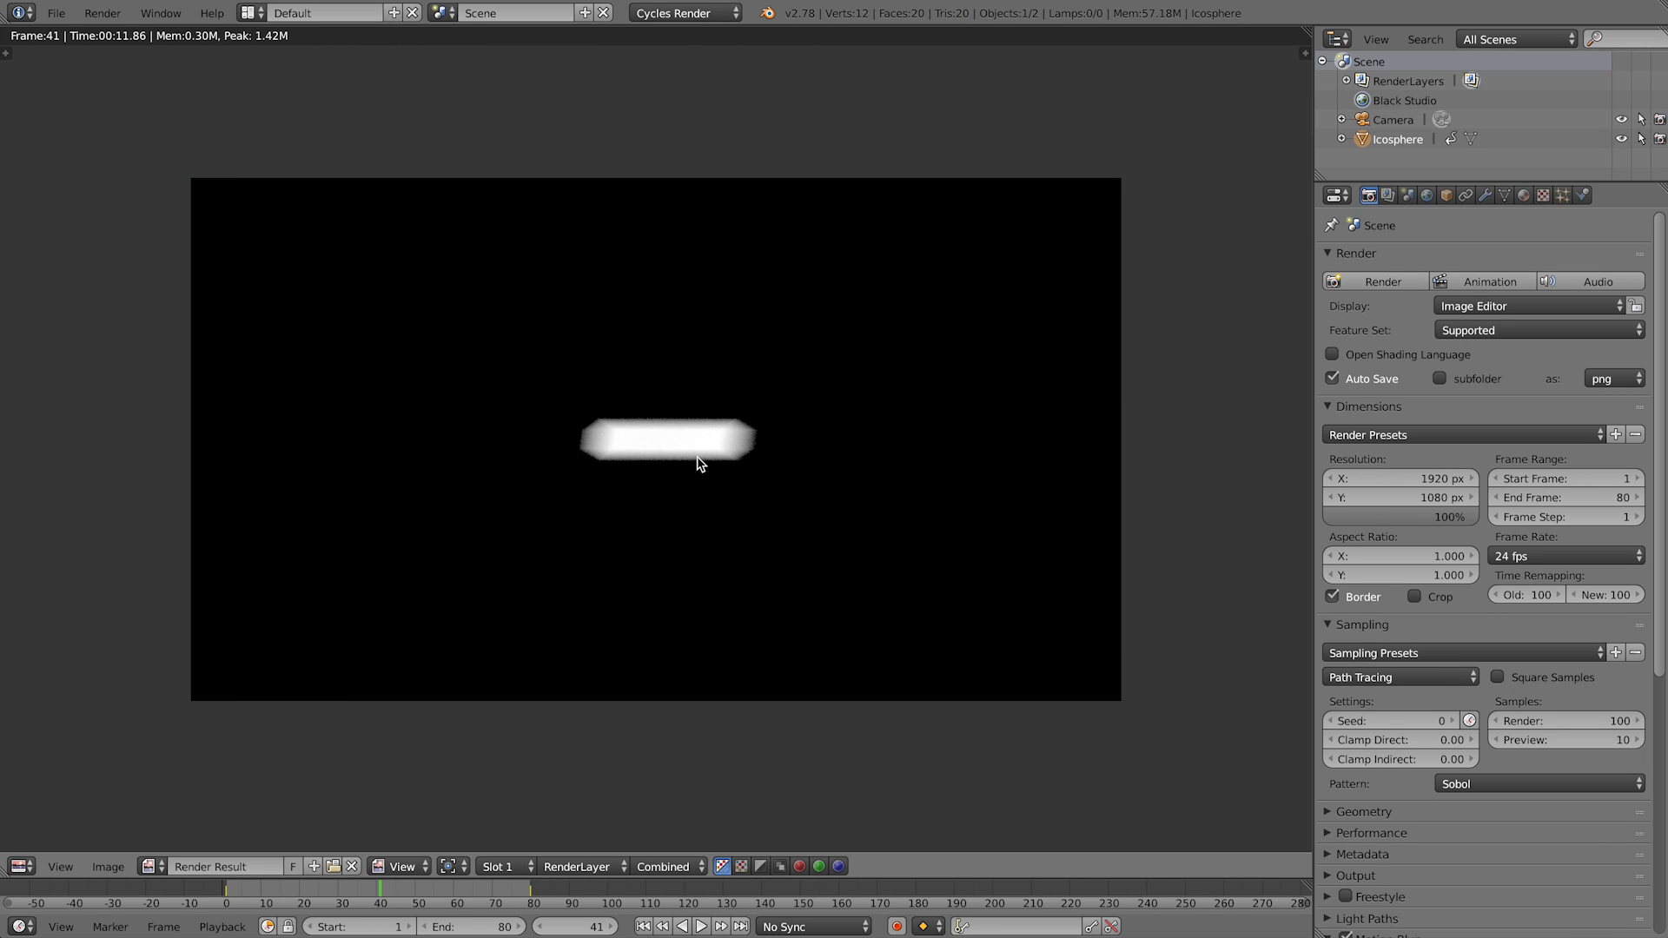
key(Escape)
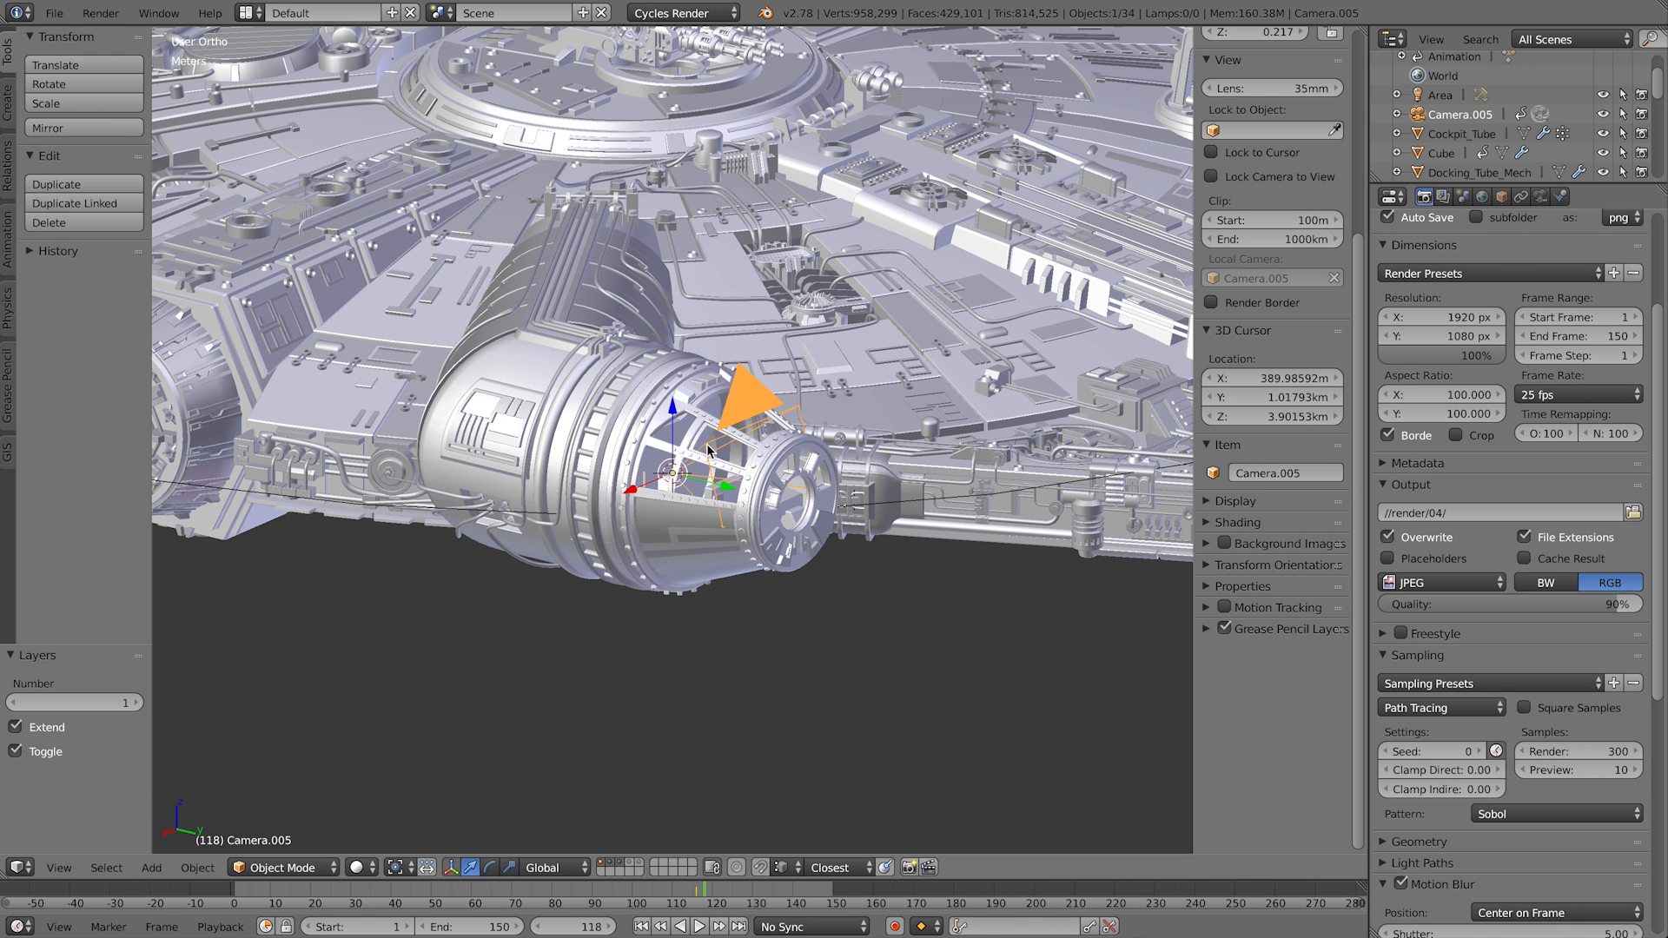
Step: Look through Camera.005 in the spaceship scene, showing only layer 4
key(KP_0)
scroll(707, 450, up, 4)
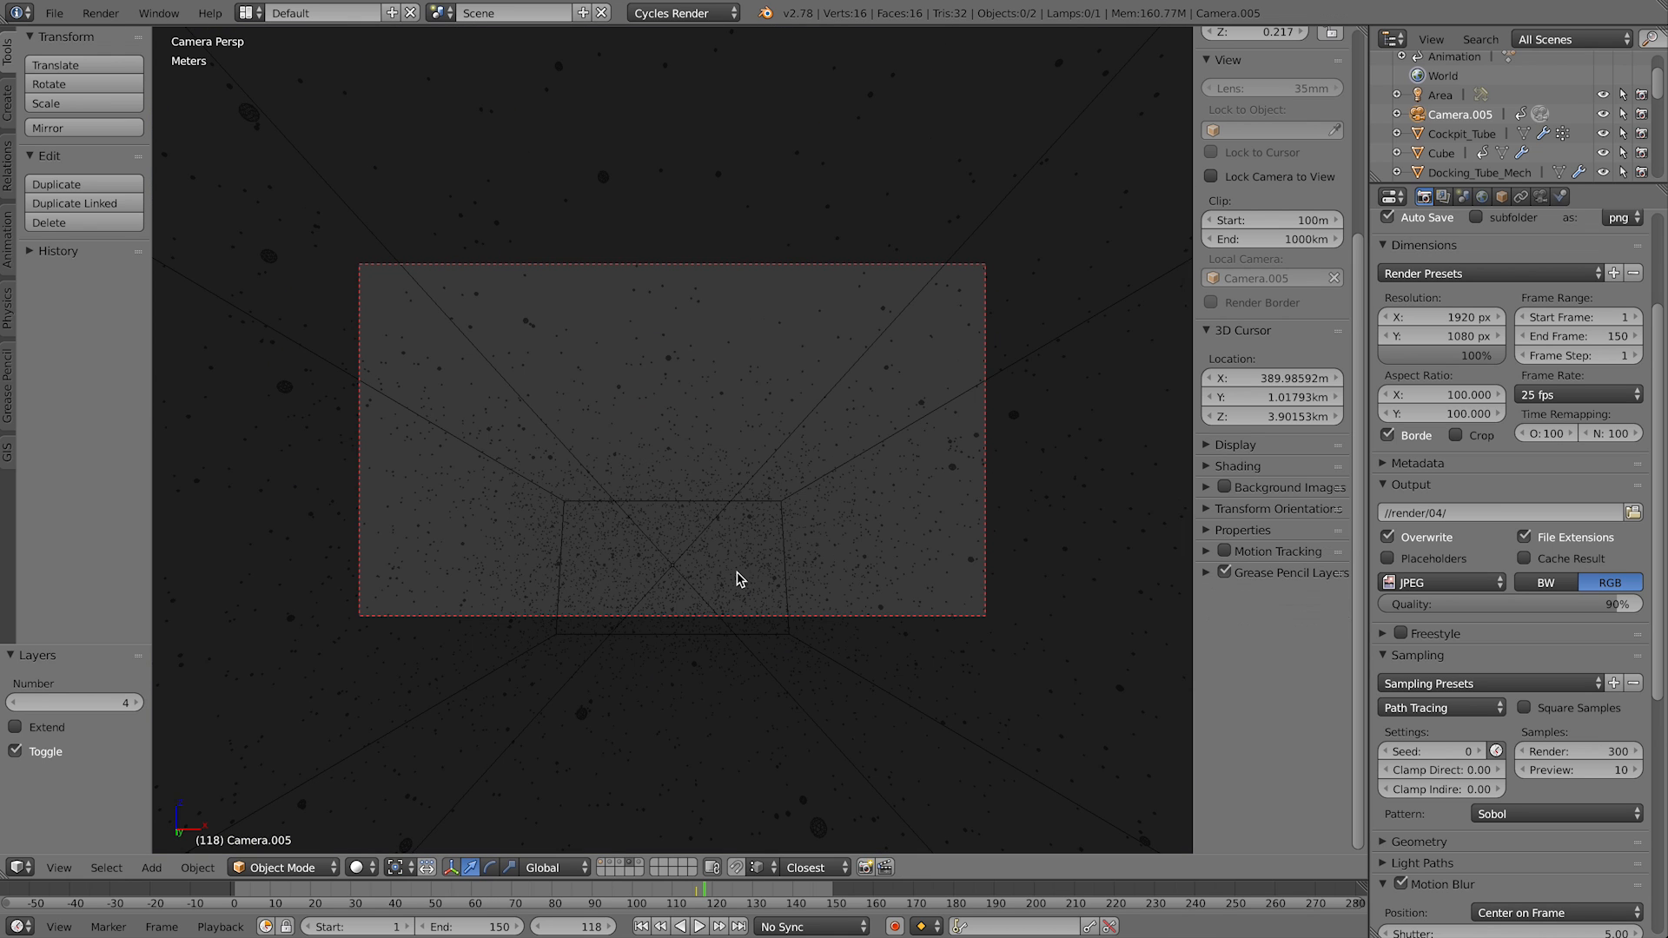
Step: Show layer 2 together with layer 4, delete the existing particle cube, and preview the cockpit rendered through the camera
key(4)
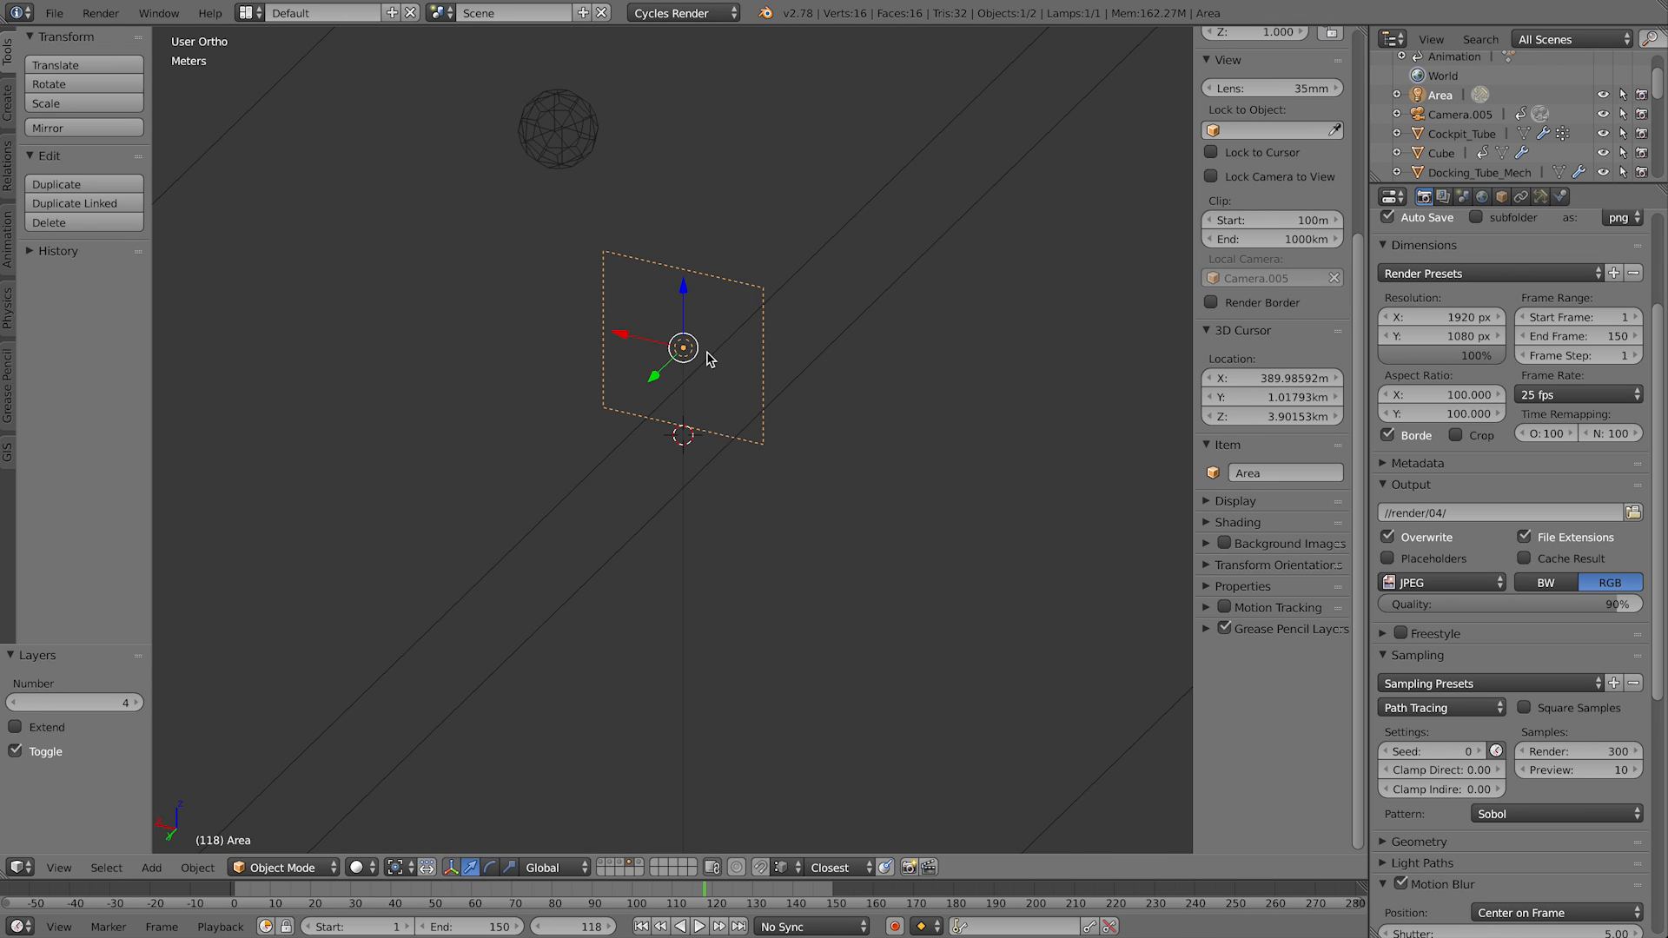
key(shift+2)
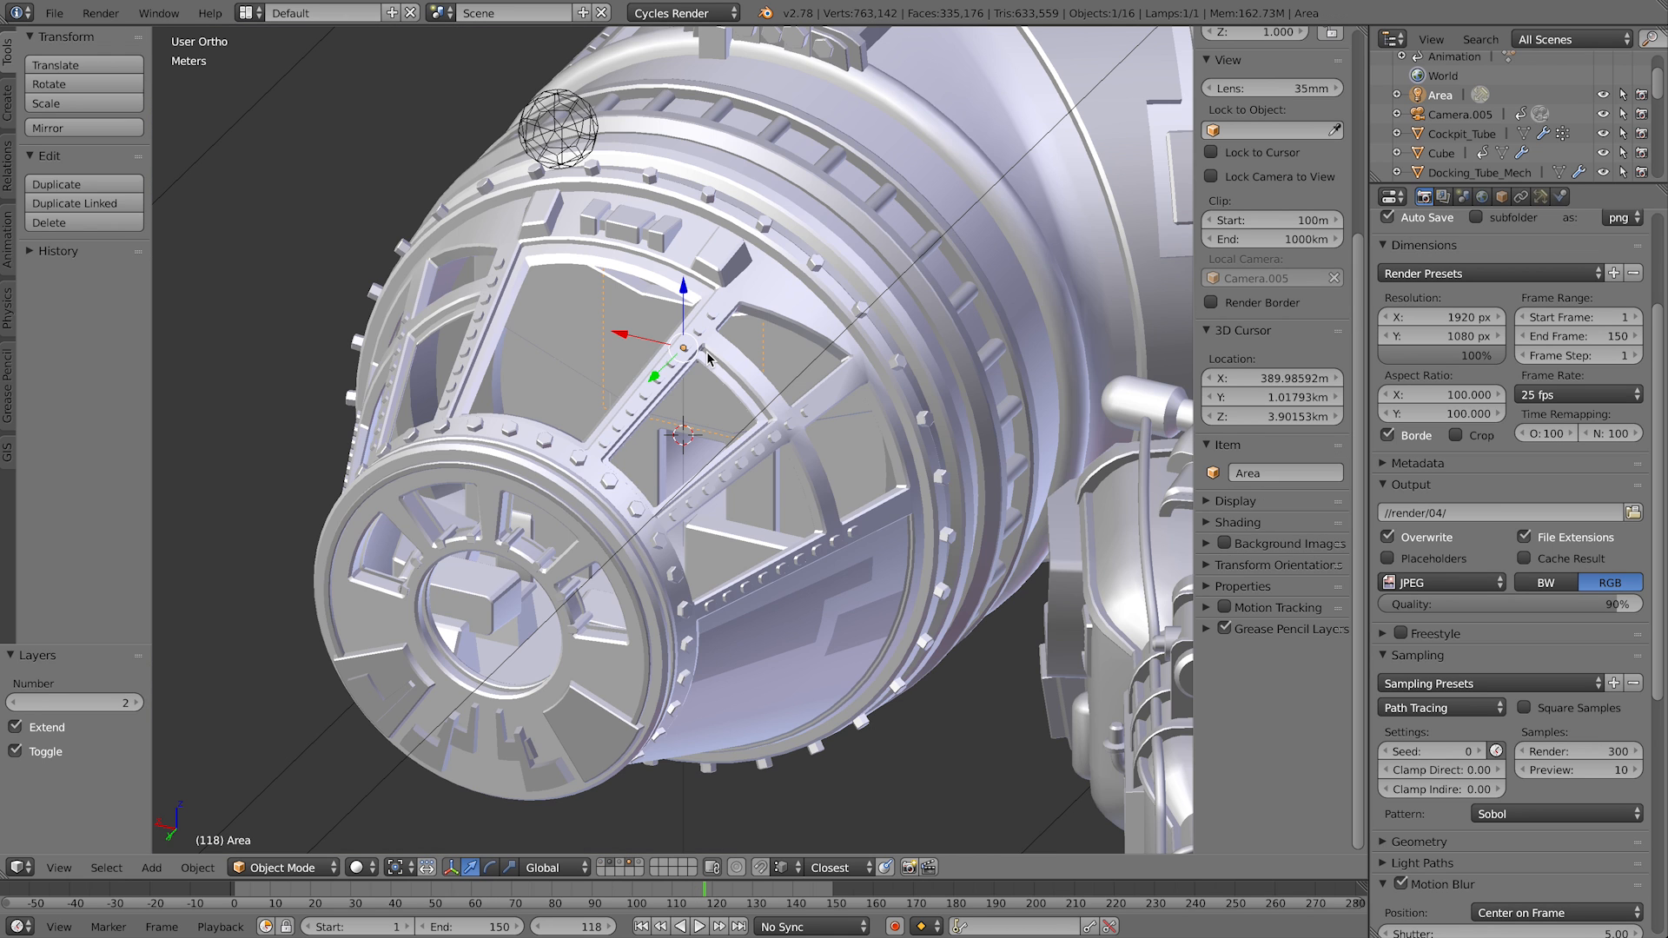
middle_drag(706, 360, 655, 334)
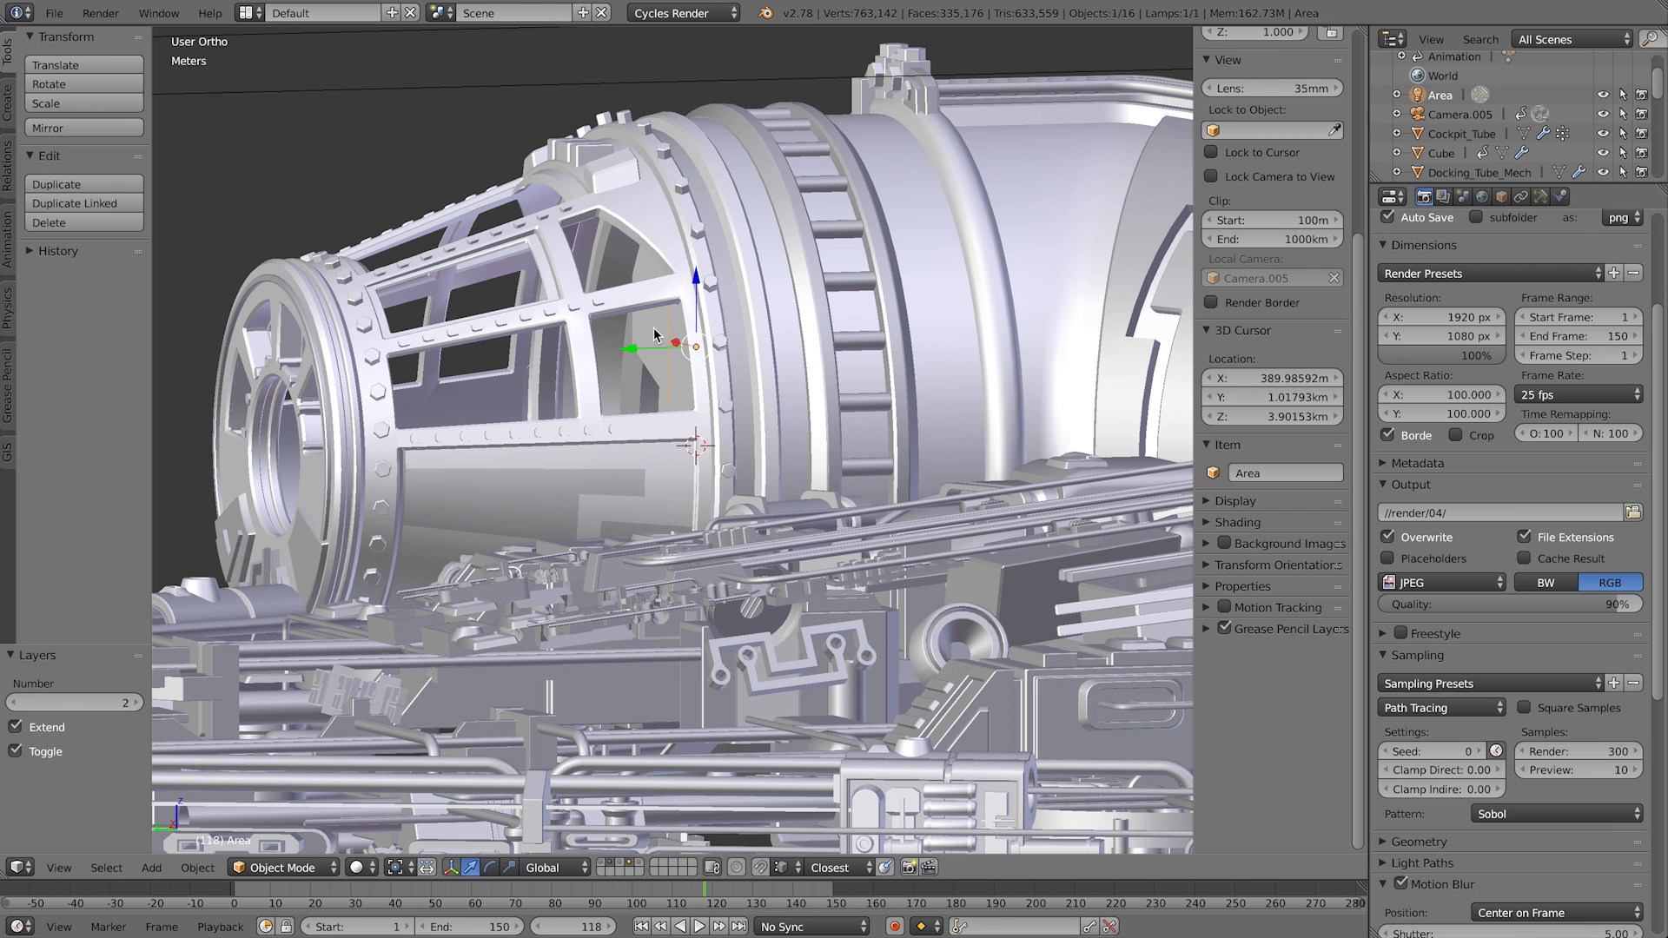
key(KP_0)
key(Delete)
key(shift+z)
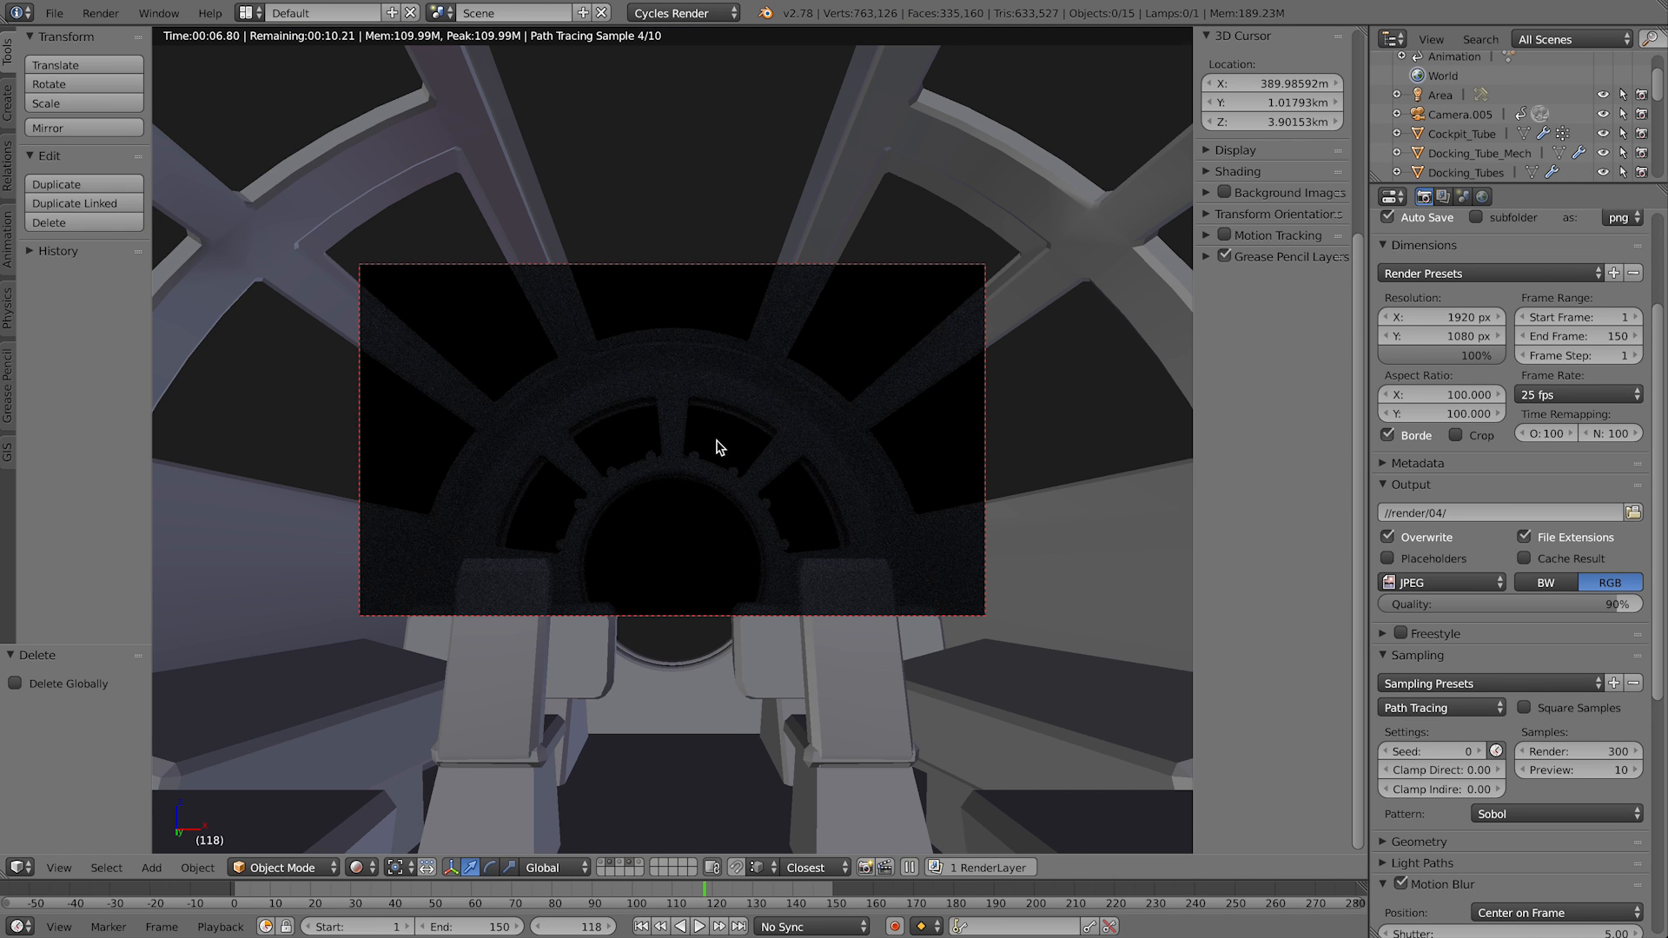
Step: Leave the rendered preview, show only layer 5, and add a cube at the 3D cursor in top view
key(shift+z)
middle_drag(681, 435, 764, 479)
key(5)
key(KP_7)
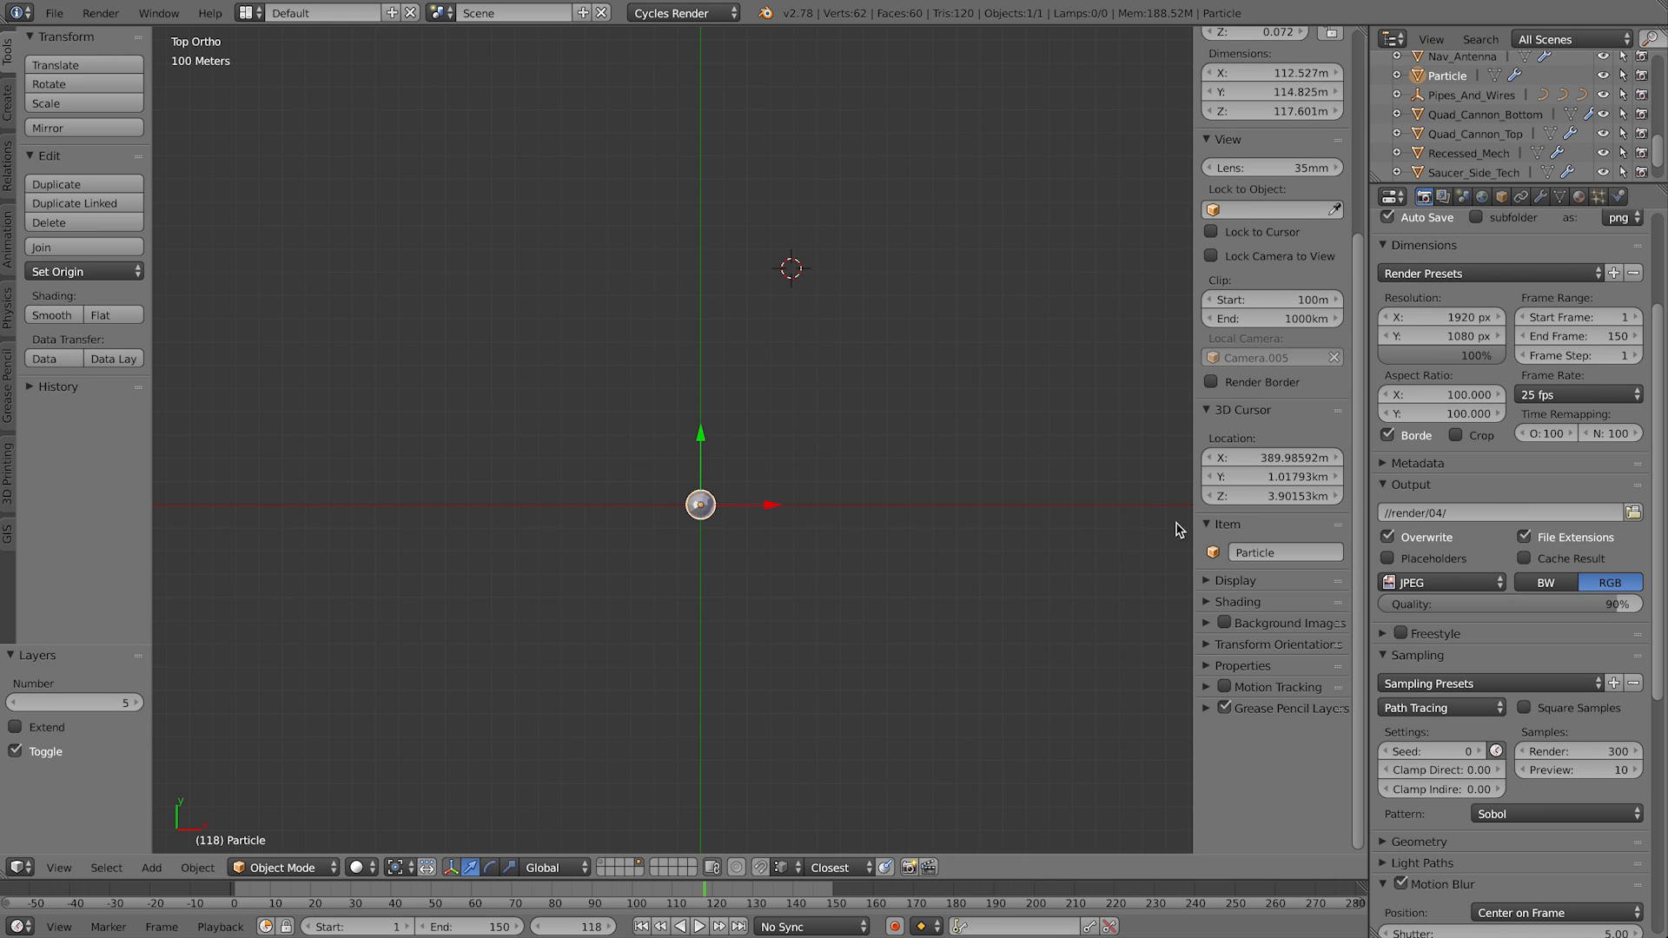
scroll(734, 544, down, 4)
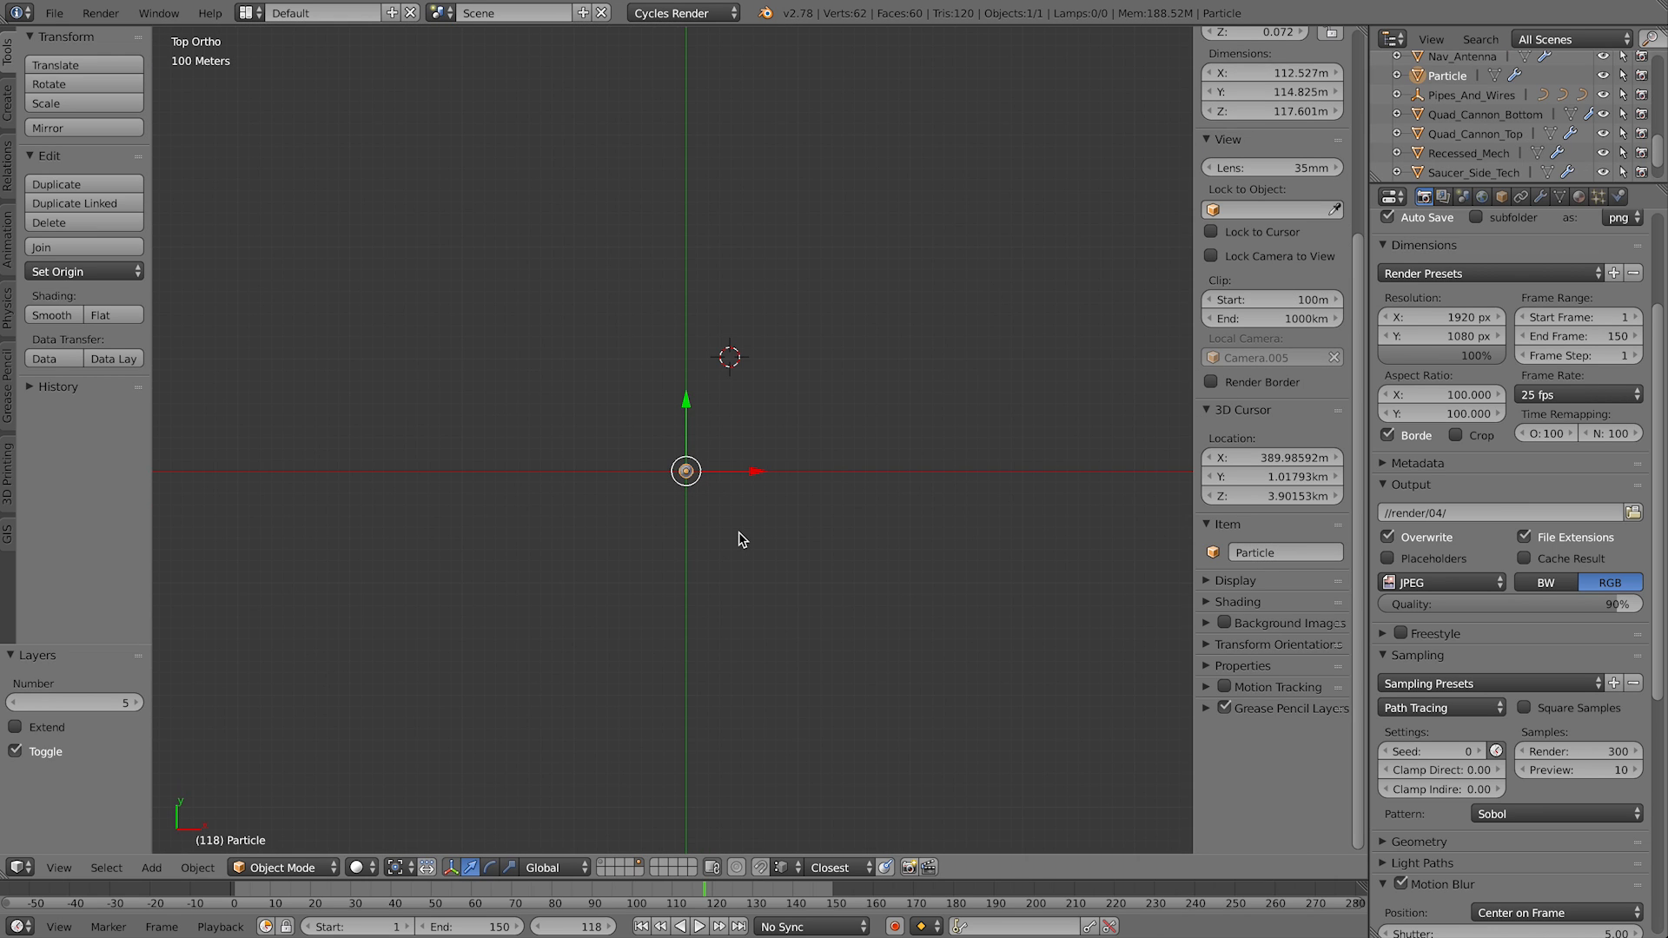
scroll(712, 525, down, 8)
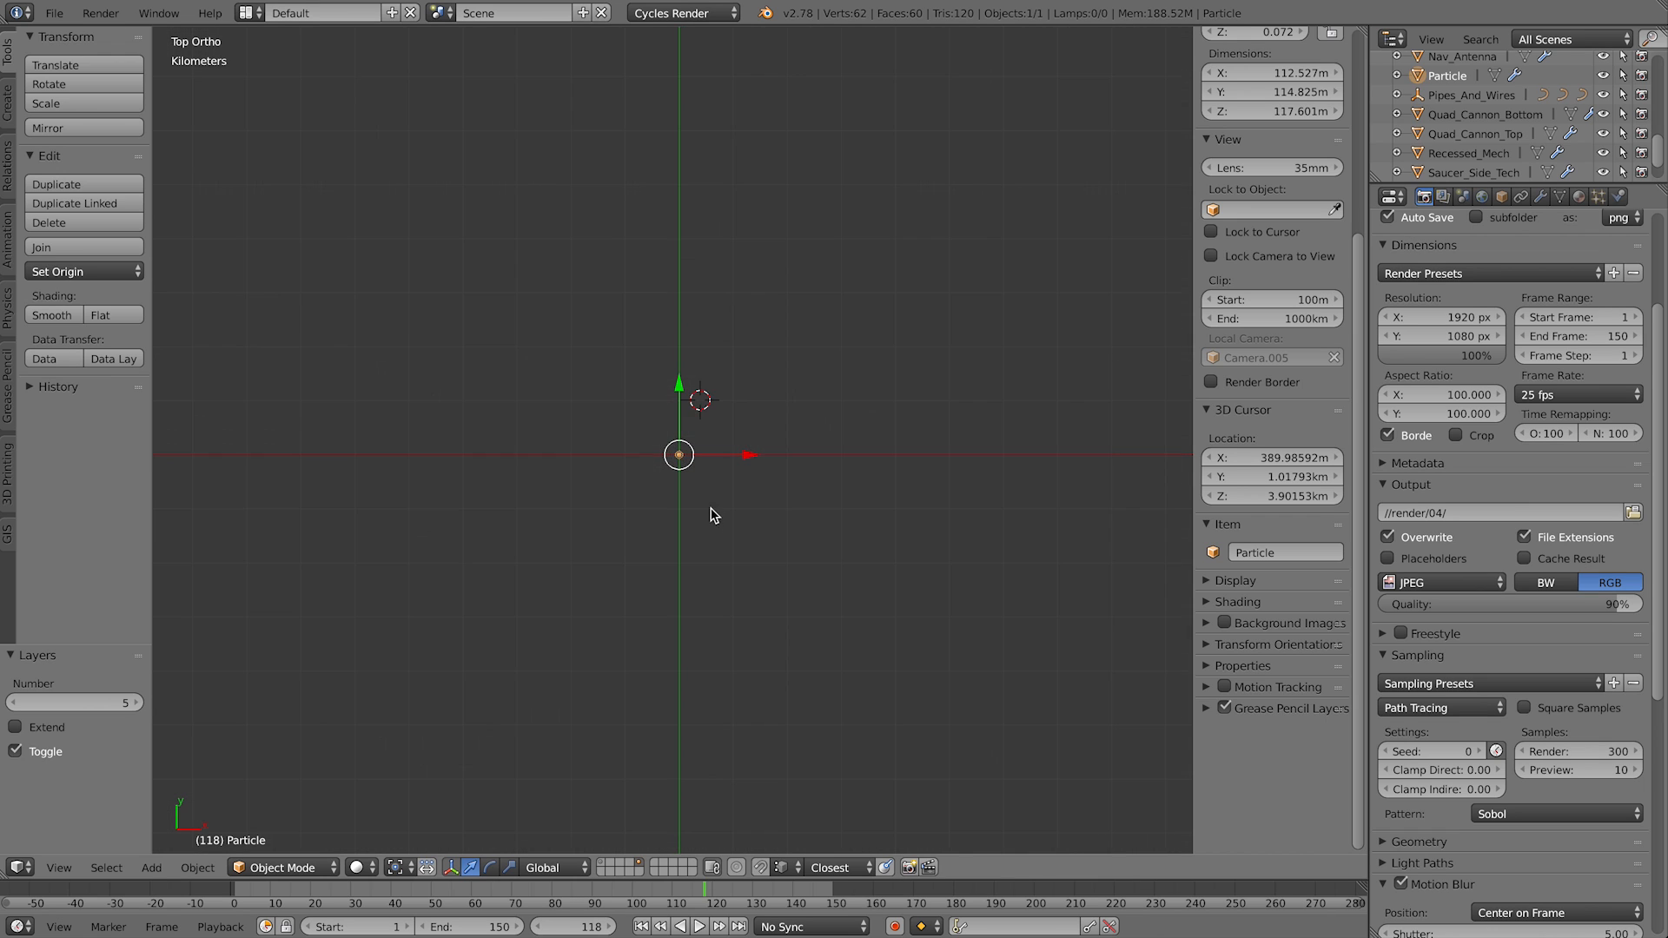
key(shift+a)
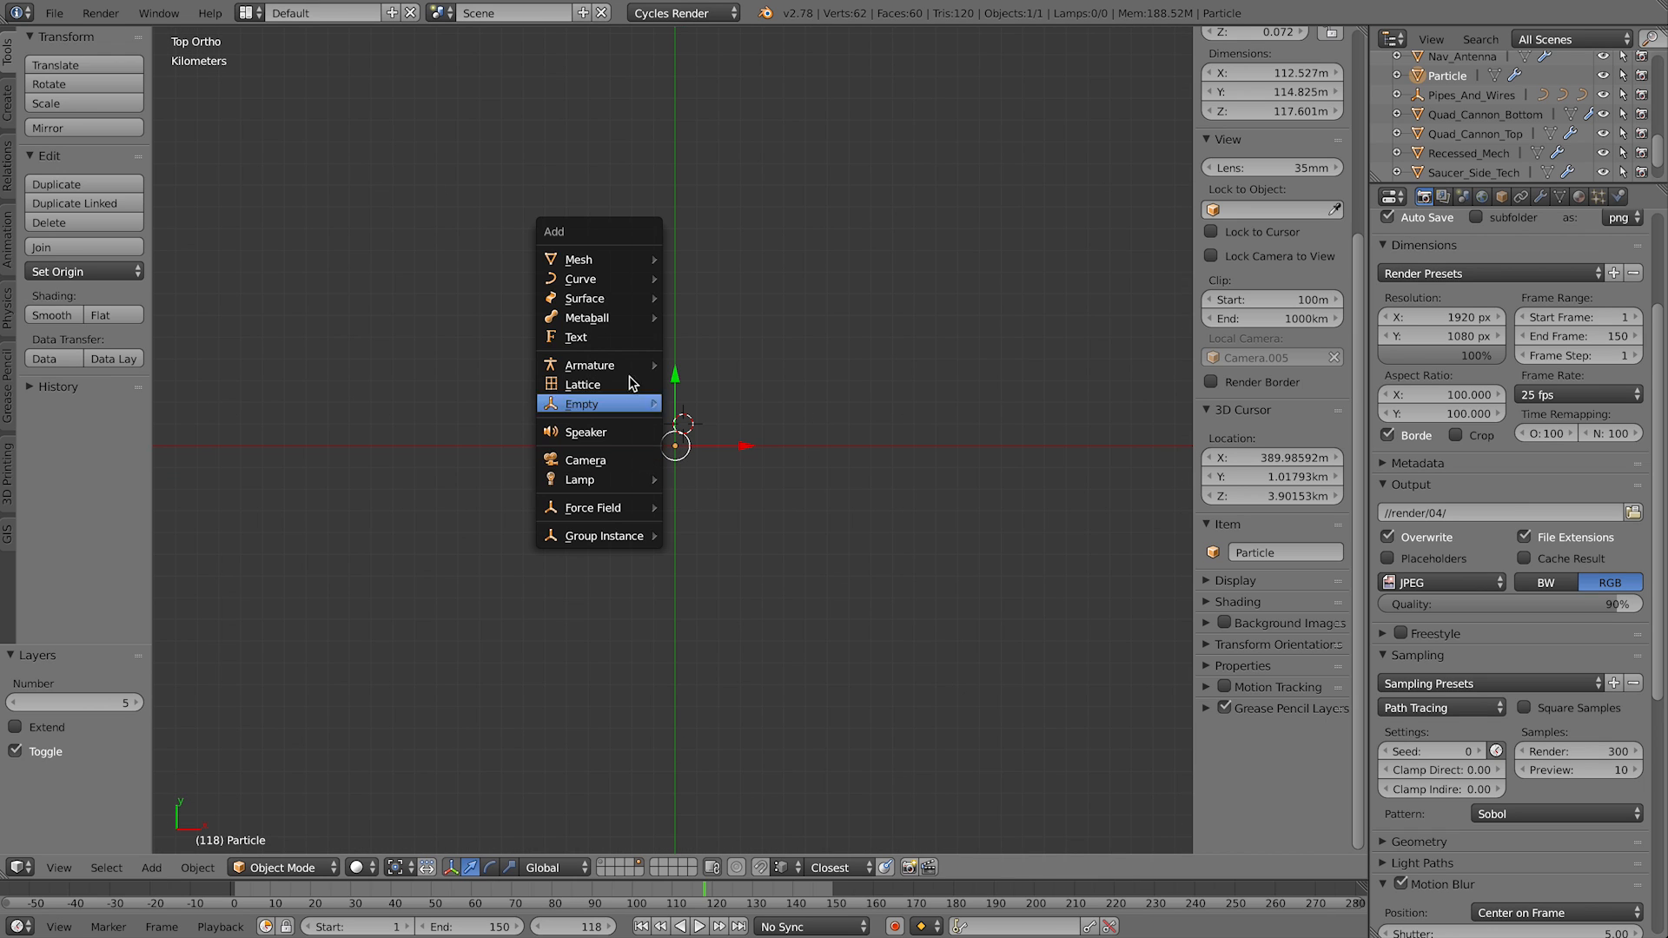
mouse_move(638, 265)
click(711, 276)
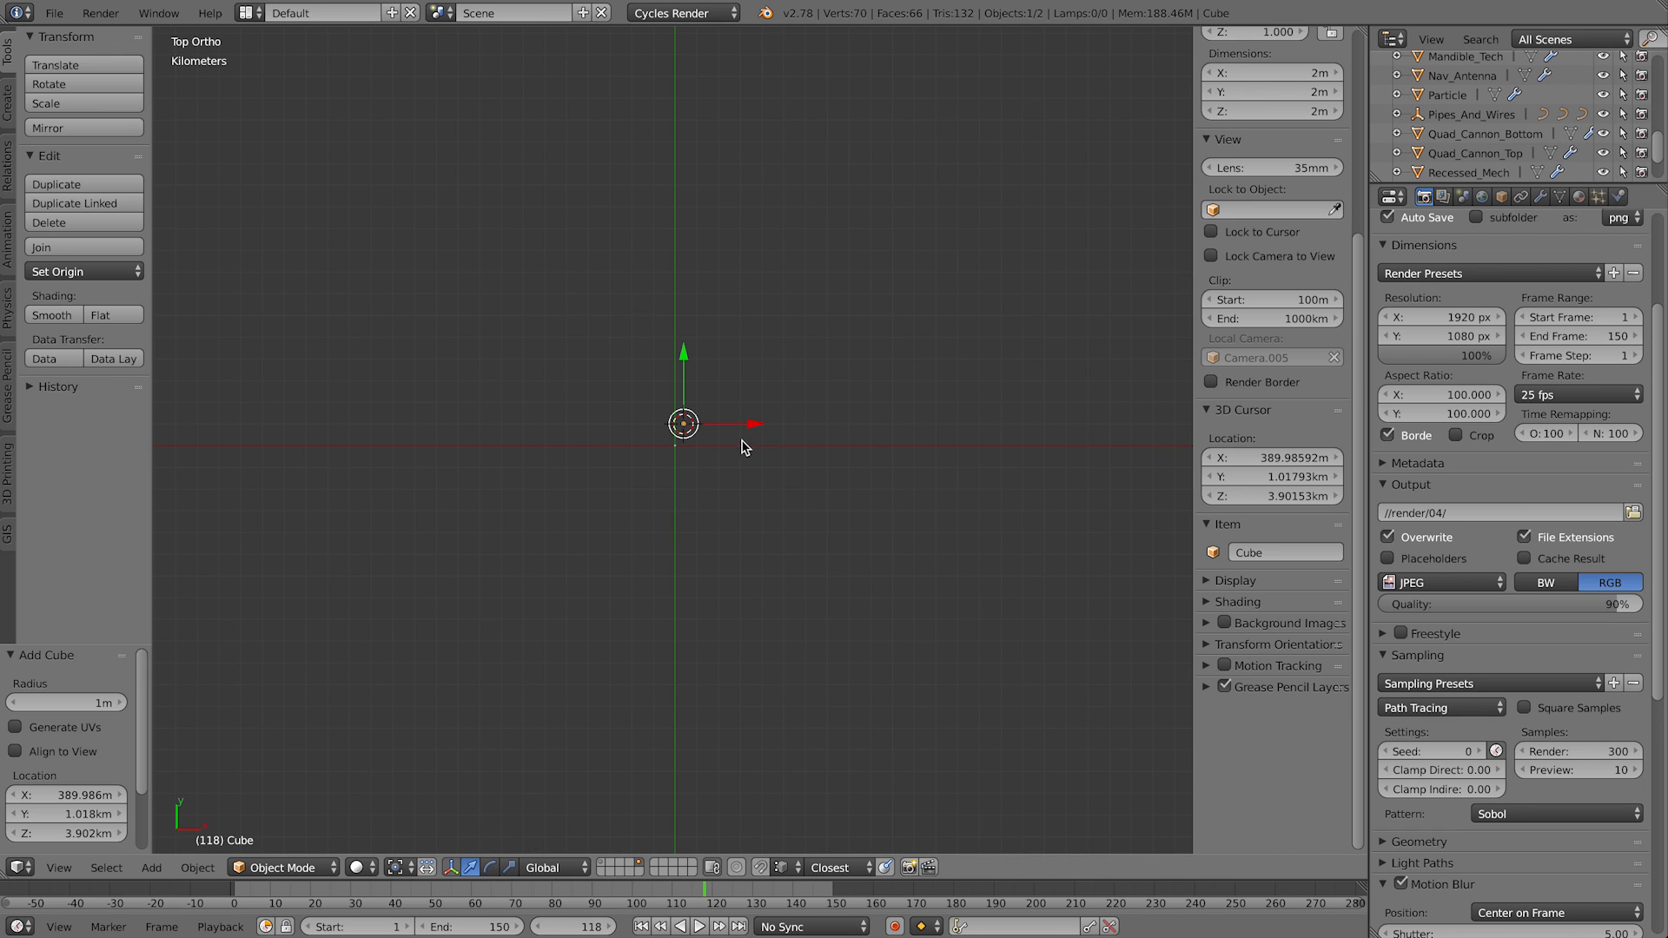
Step: Scale the cube up by about 75.2, and by a further factor of 100
key(s)
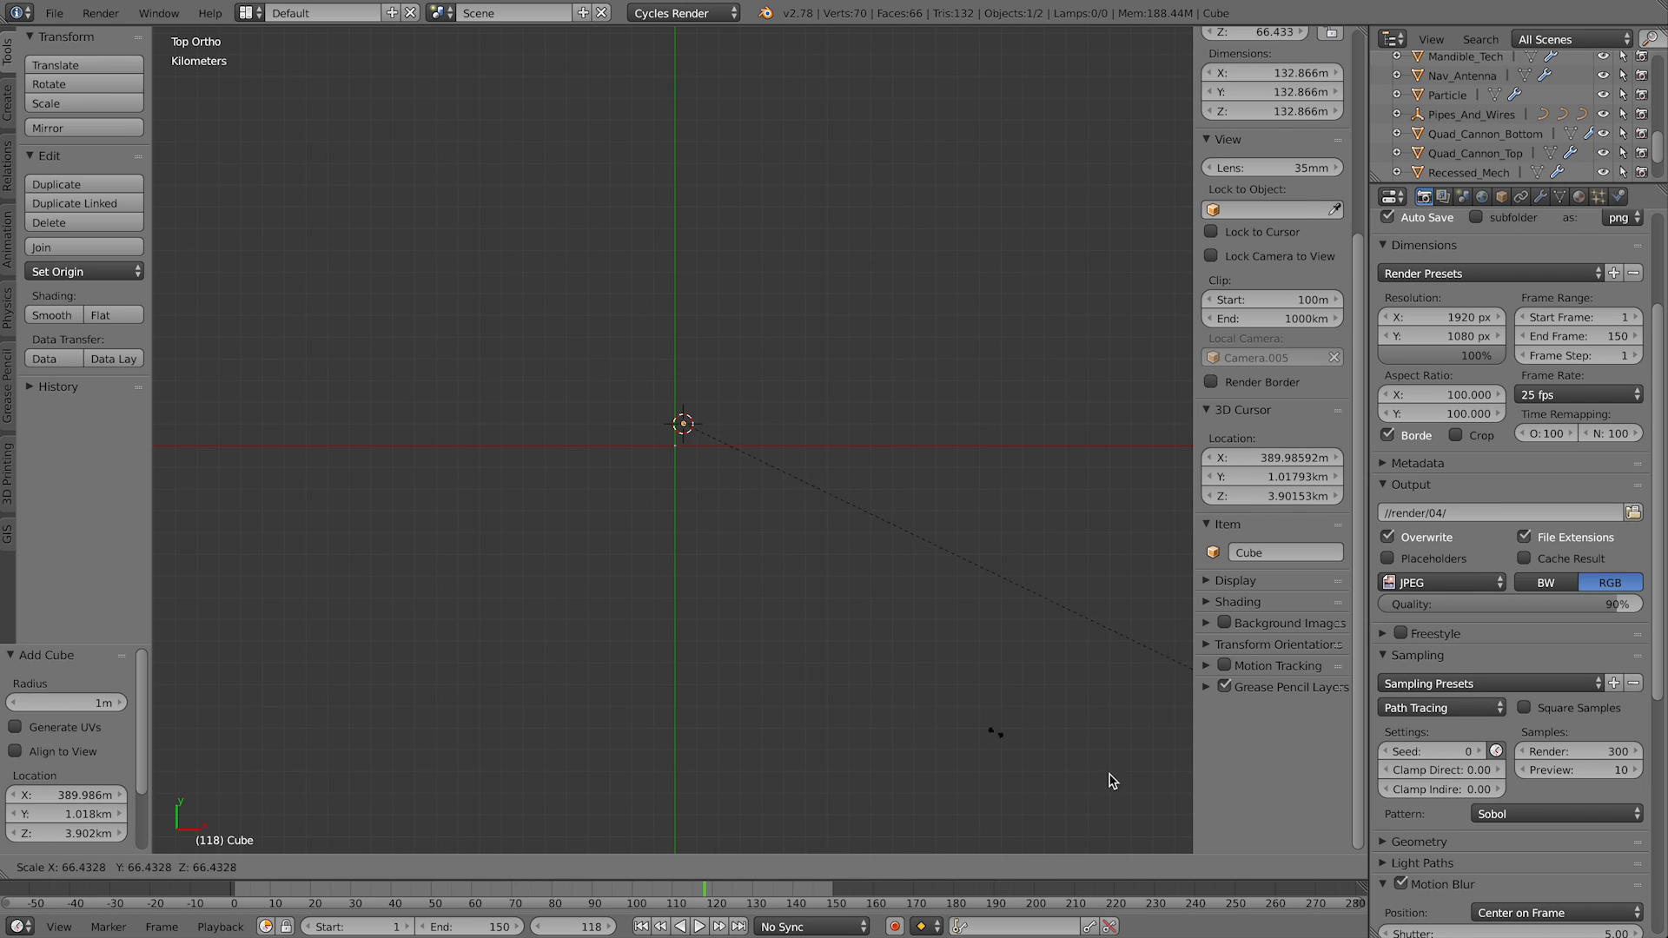
click(383, 660)
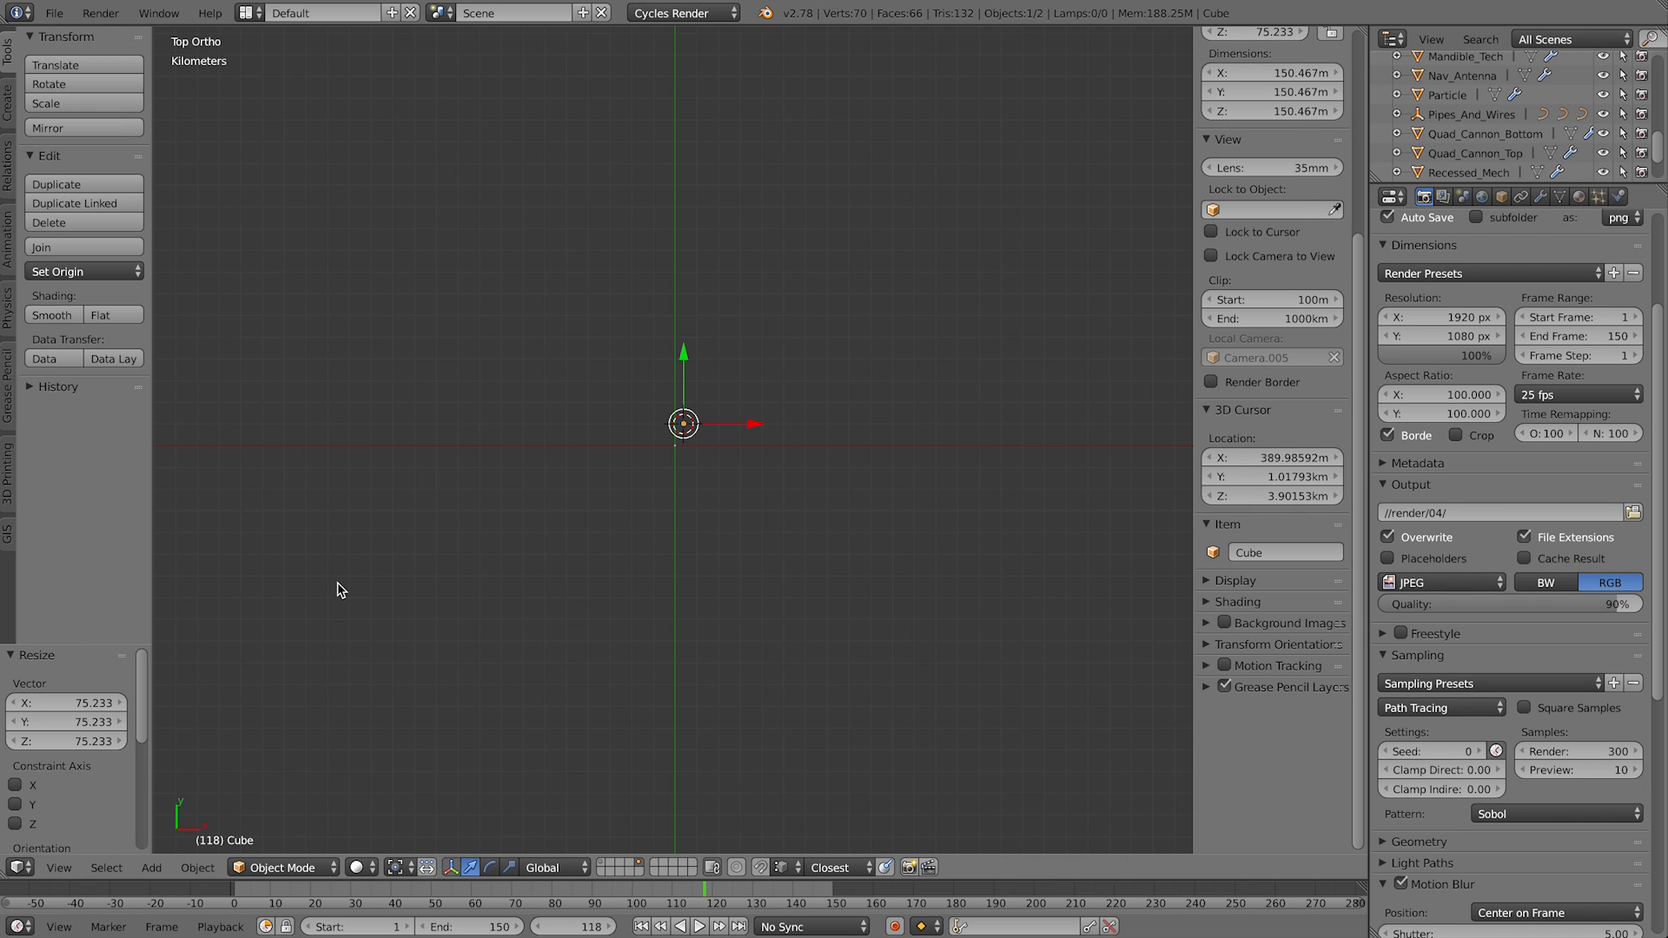
text(s100)
key(Return)
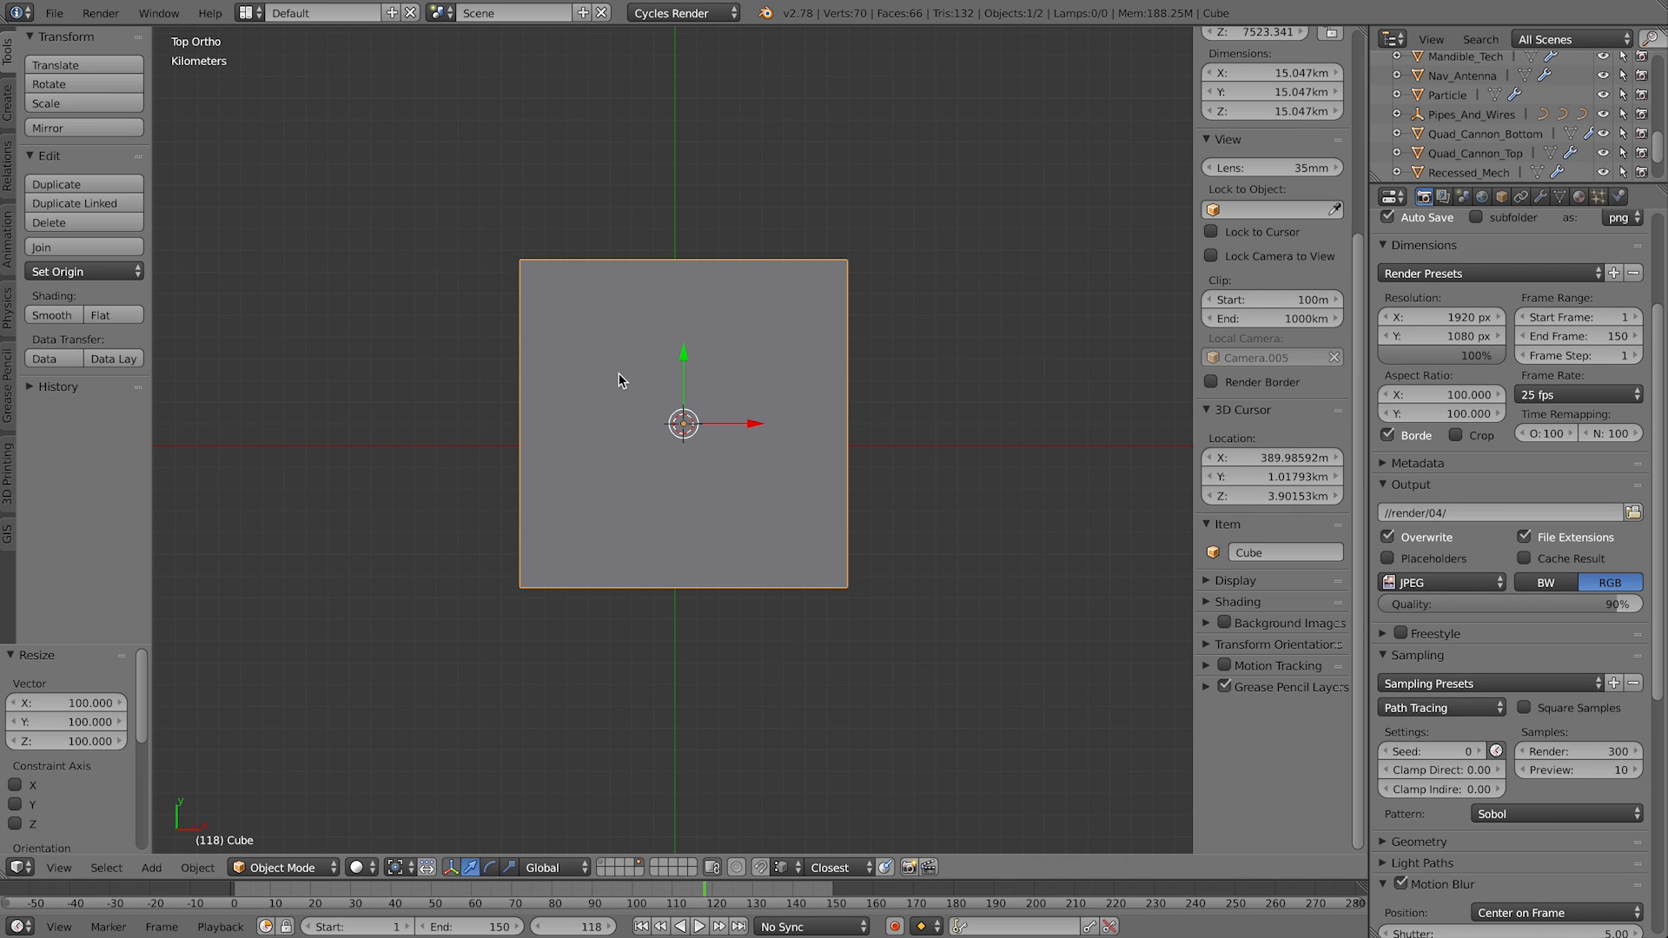
Step: Switch to wireframe, show layer 1 as well, and enlarge the cube around the spaceship to about 90.8 km per side
key(z)
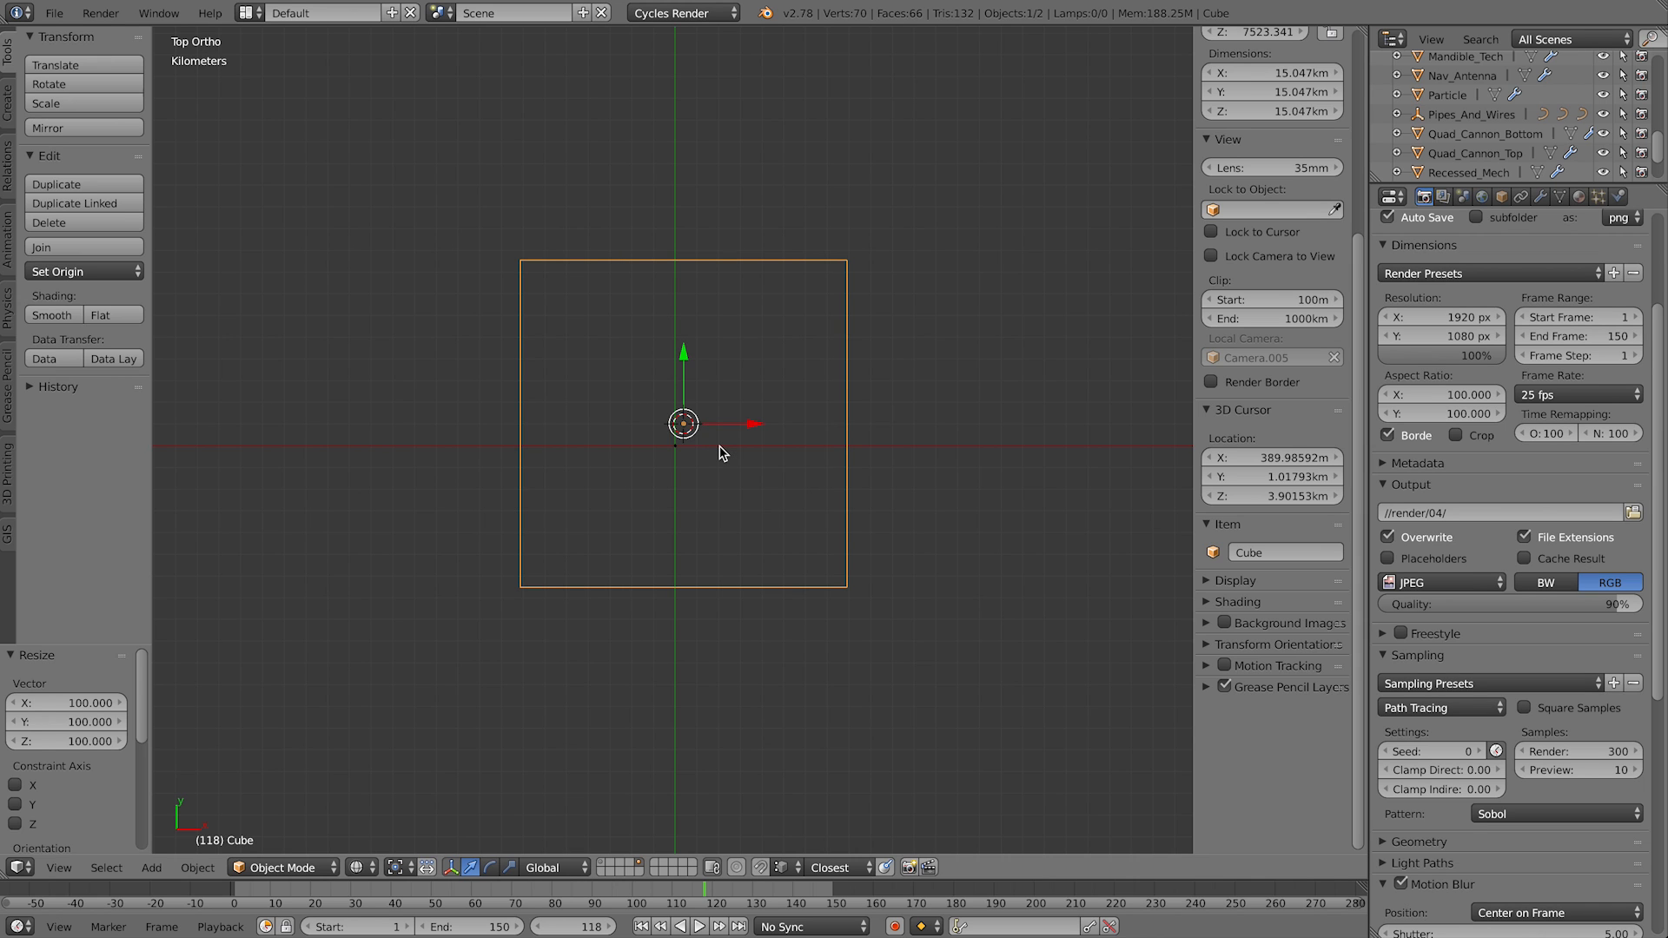
key(shift+1)
key(s)
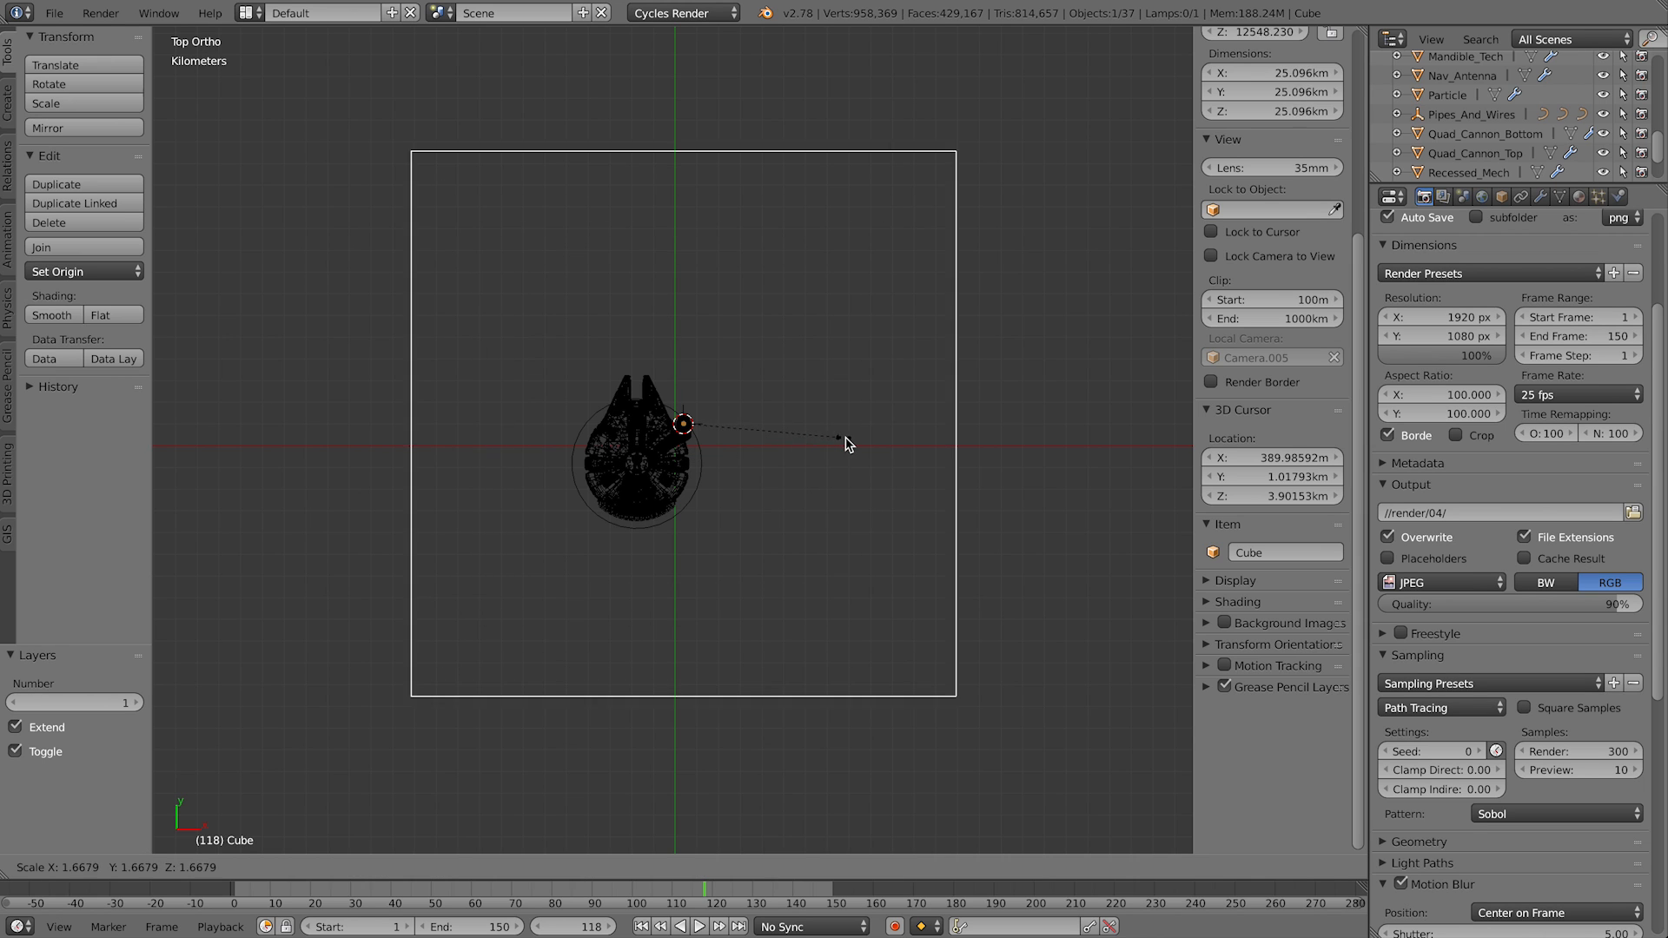
click(930, 466)
scroll(893, 469, down, 10)
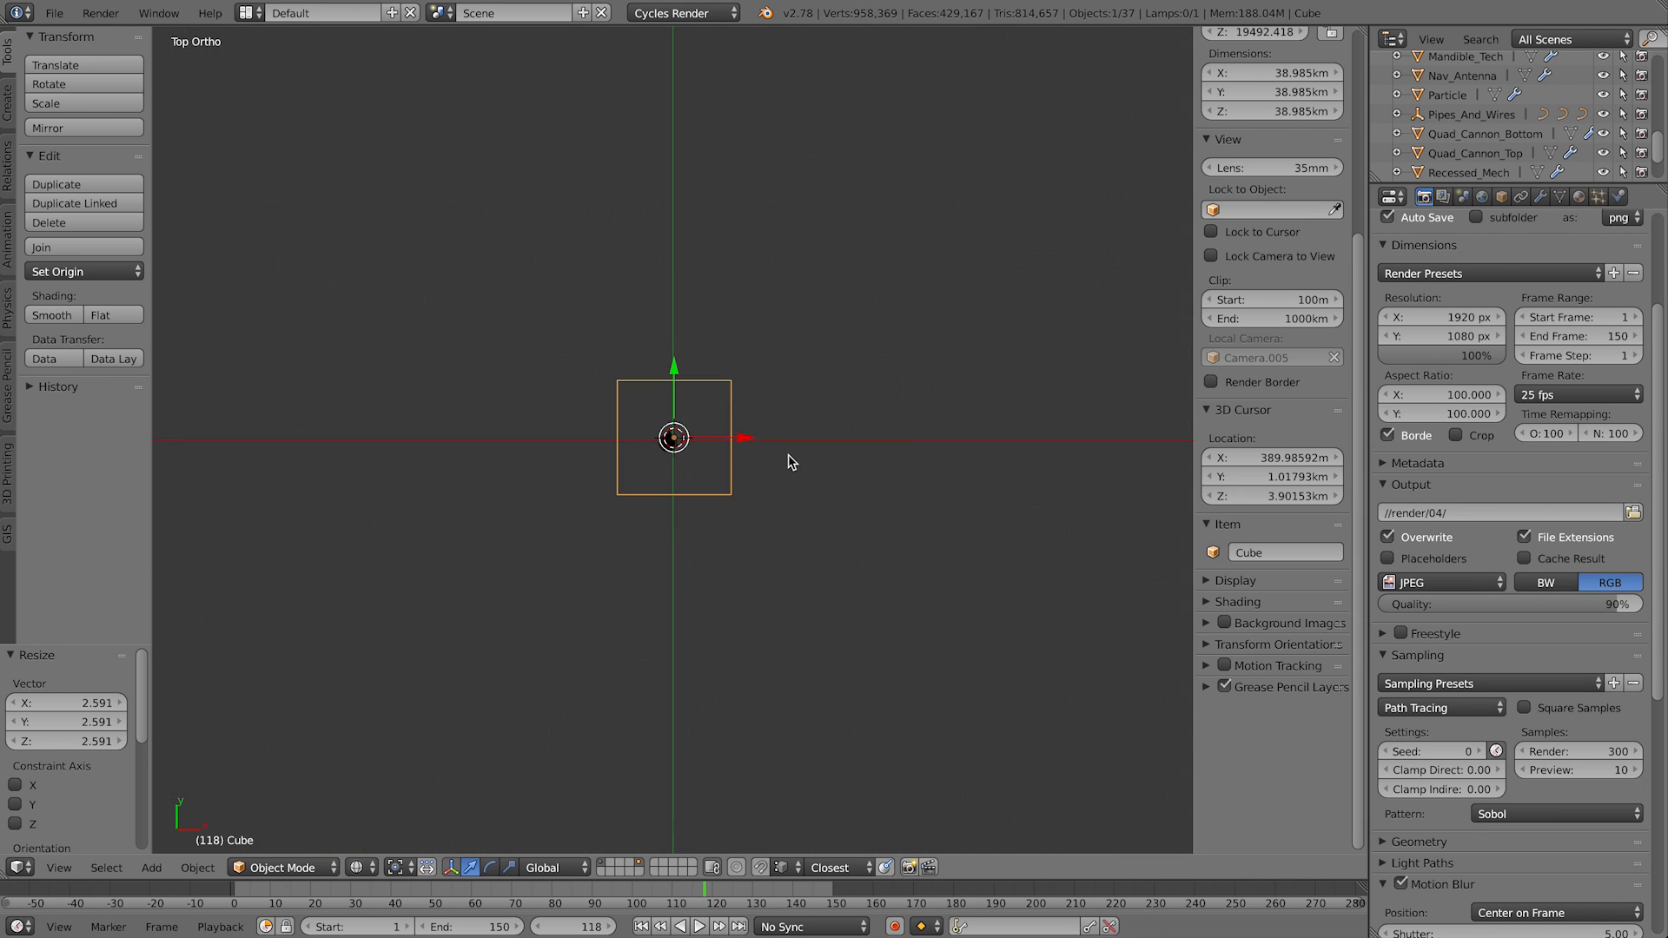
key(s)
click(931, 519)
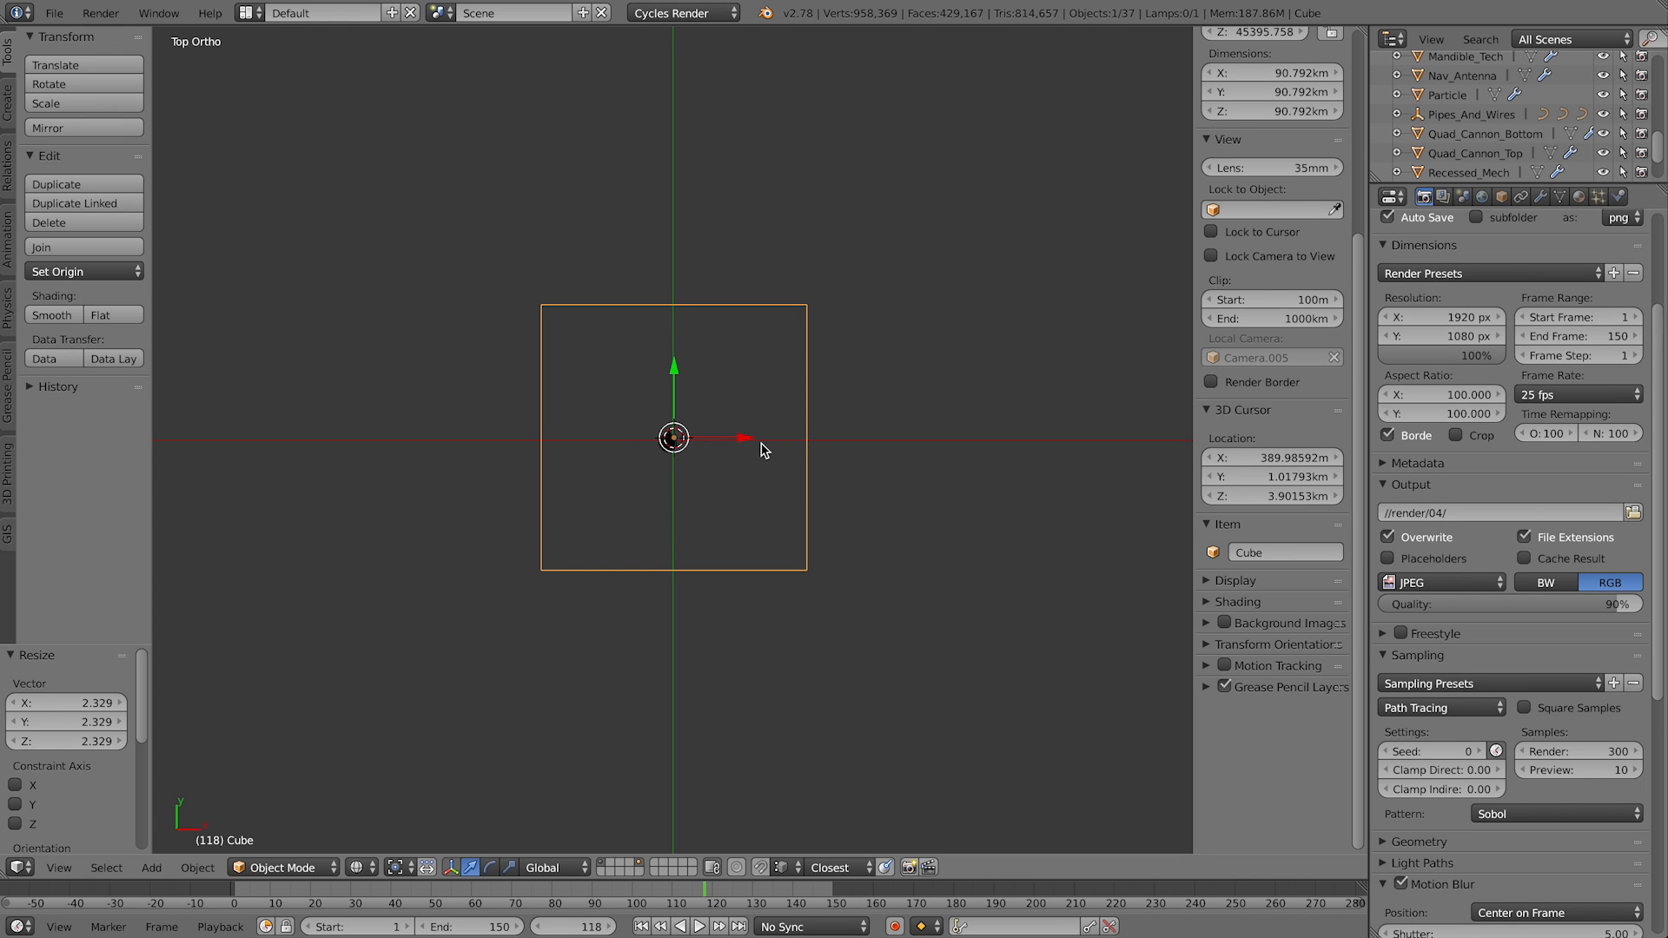
Step: Stretch the cube along the Y axis by a factor of about 5.7, to about 521 km long
middle_drag(718, 440, 575, 341)
scroll(710, 456, up, 8)
scroll(707, 463, down, 6)
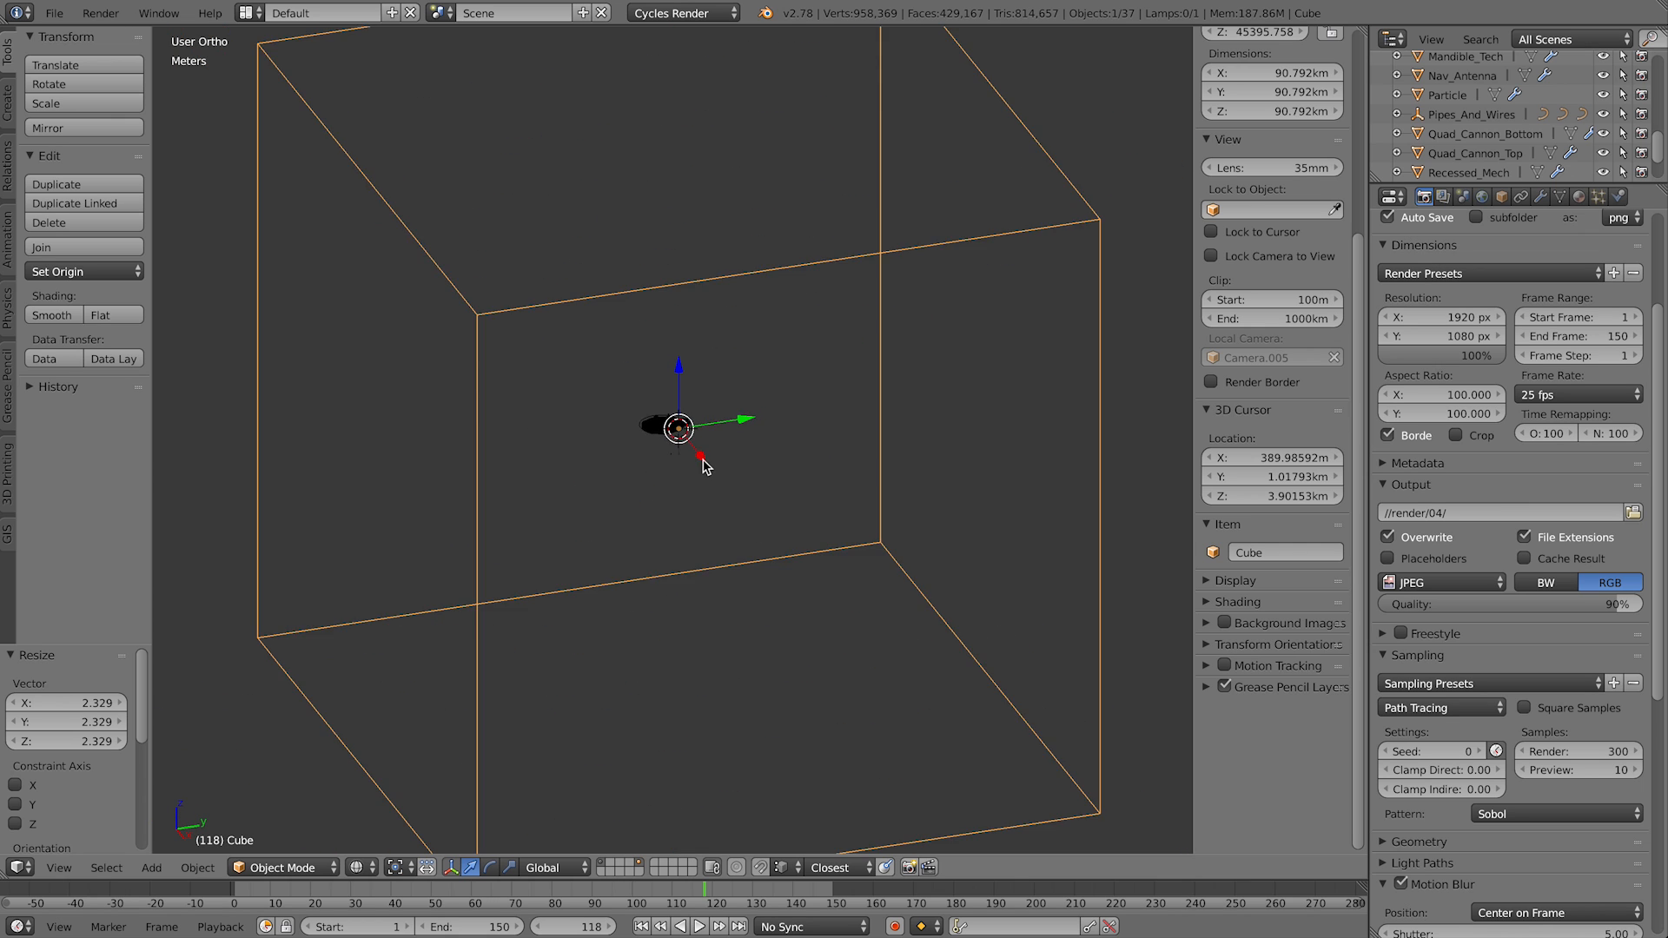
key(s)
key(y)
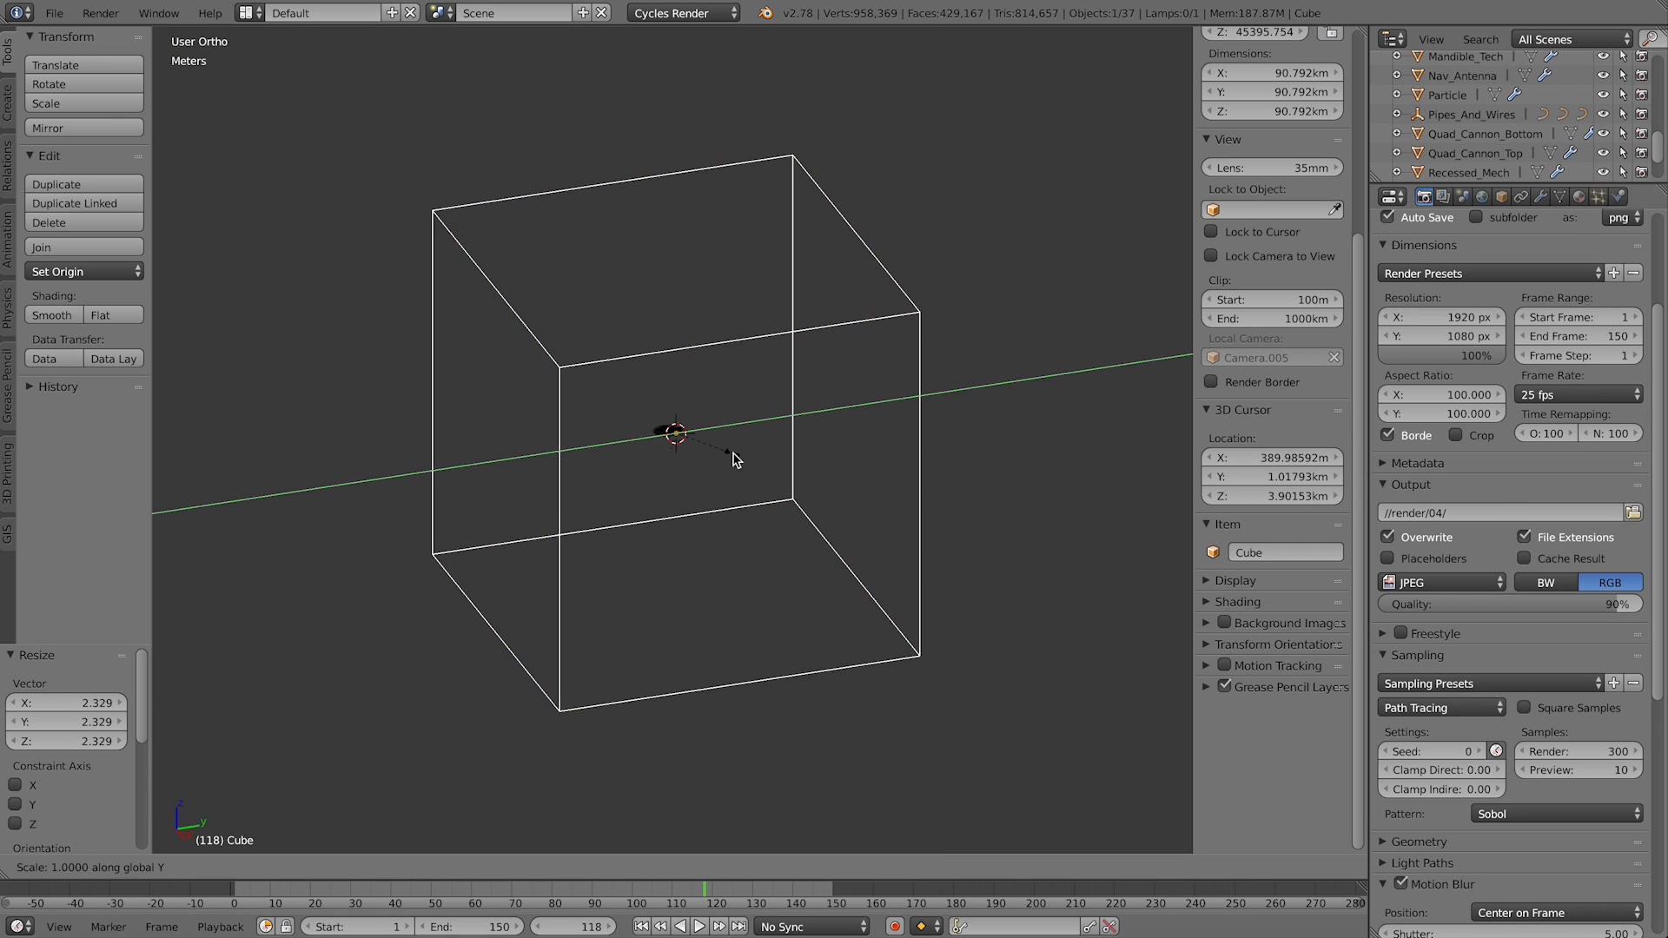
click(982, 419)
scroll(848, 376, down, 5)
middle_drag(897, 375, 891, 382)
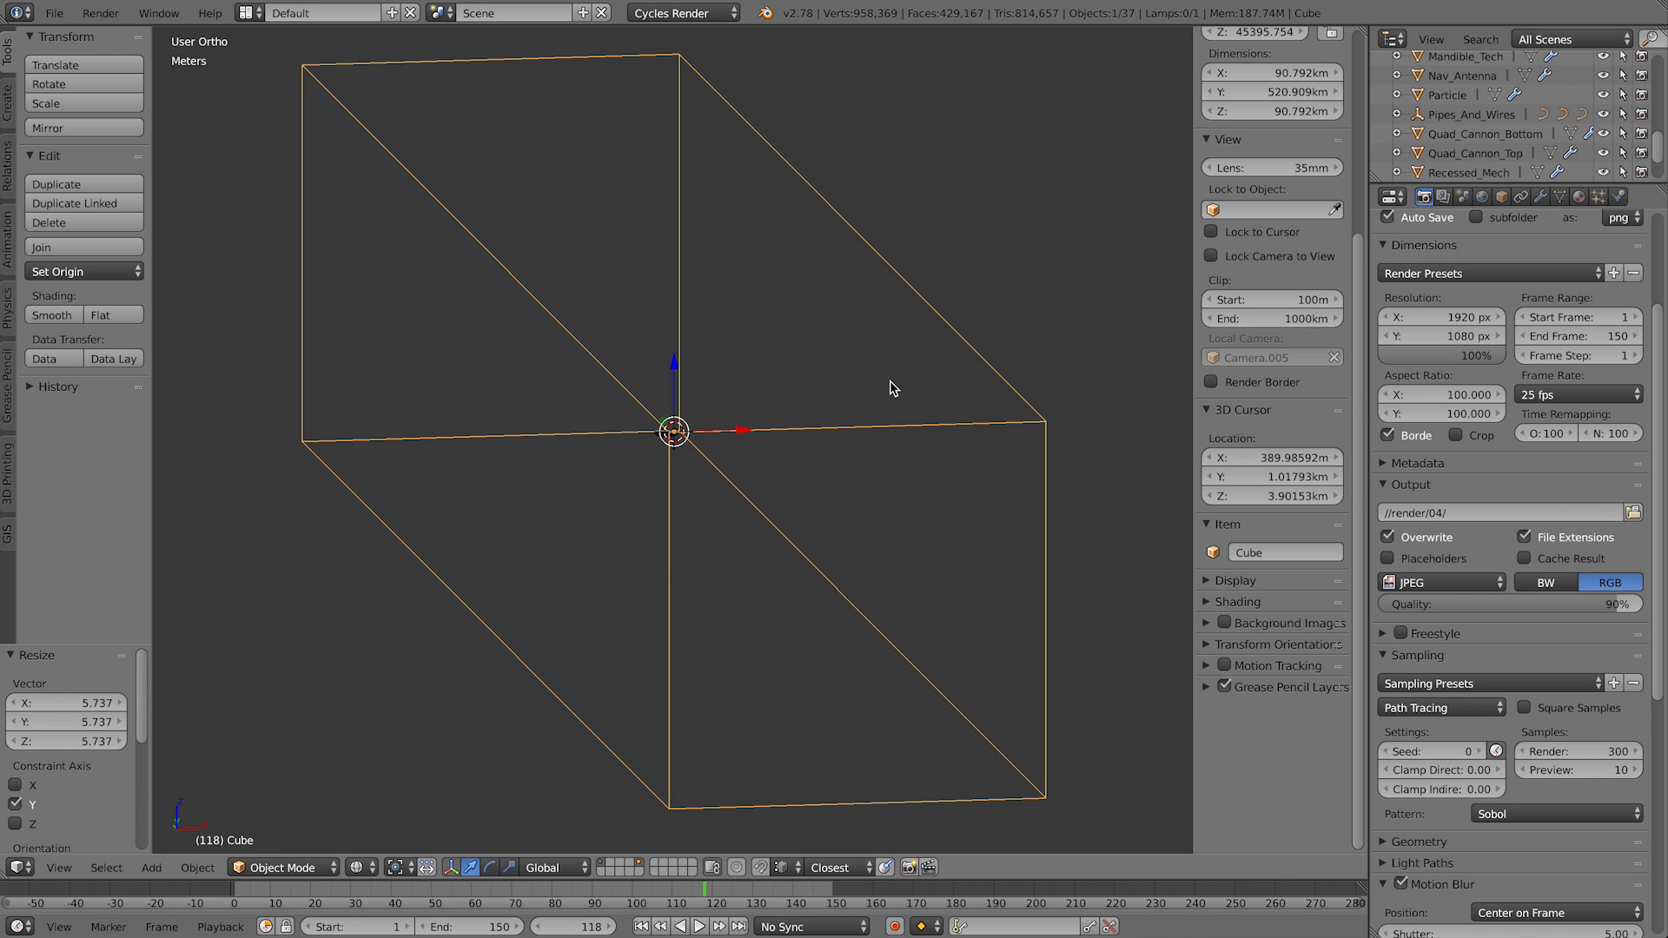
Step: Apply the stretched cube's scale and check the resulting box around the ship
key(ctrl+a)
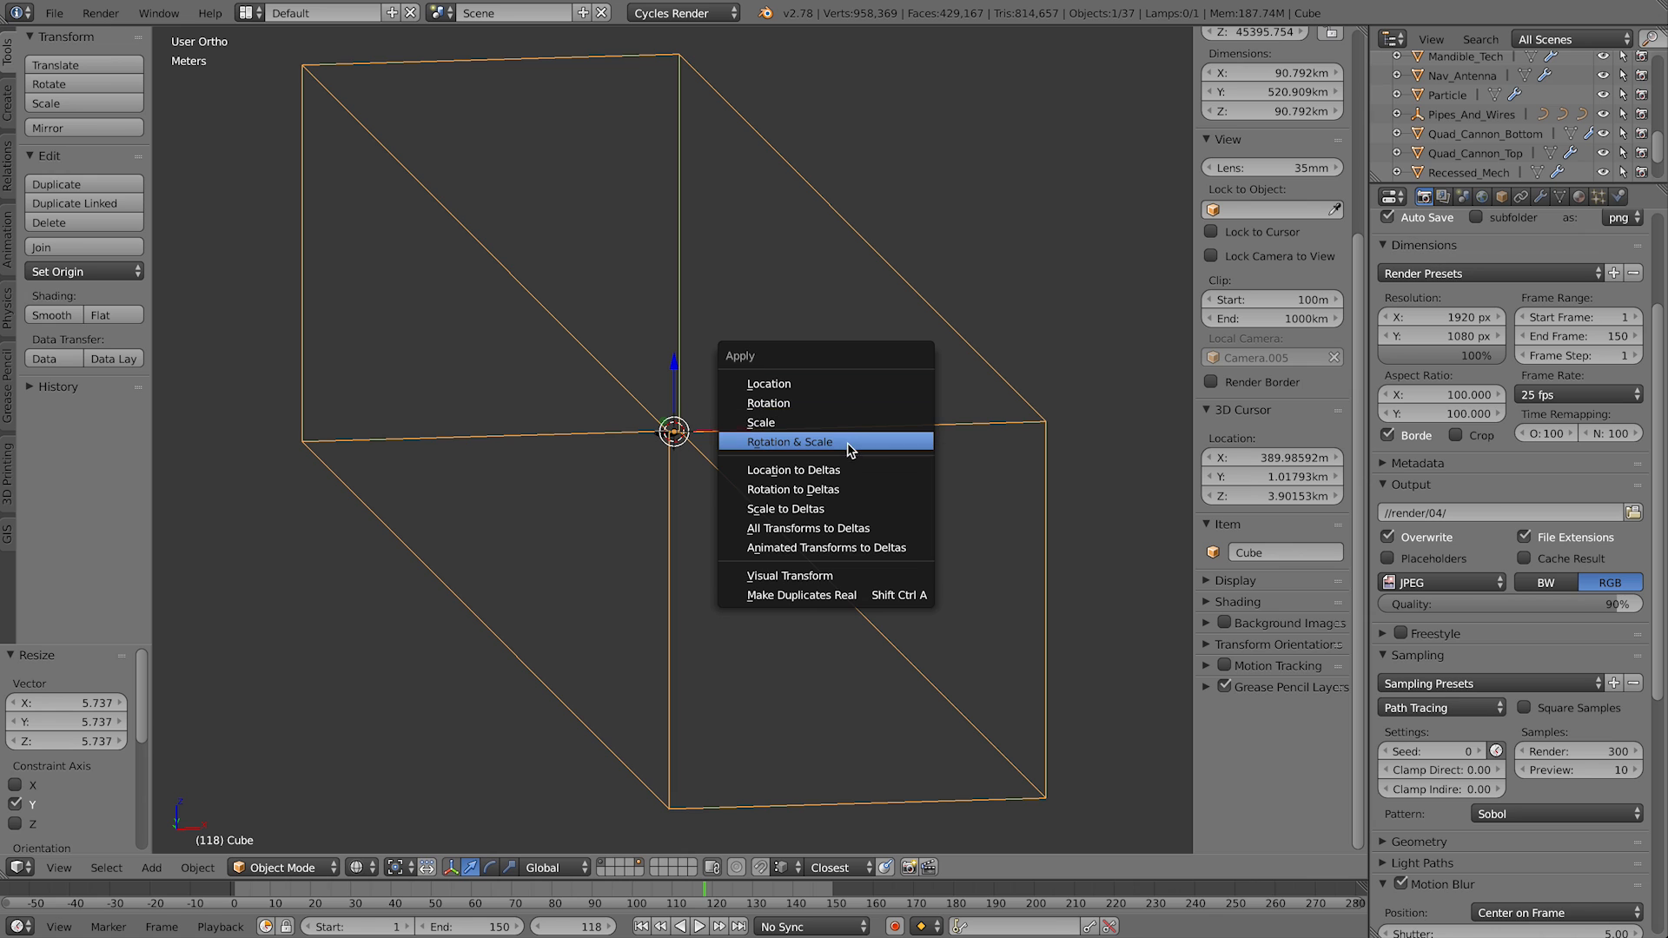
click(849, 420)
middle_drag(869, 397, 834, 408)
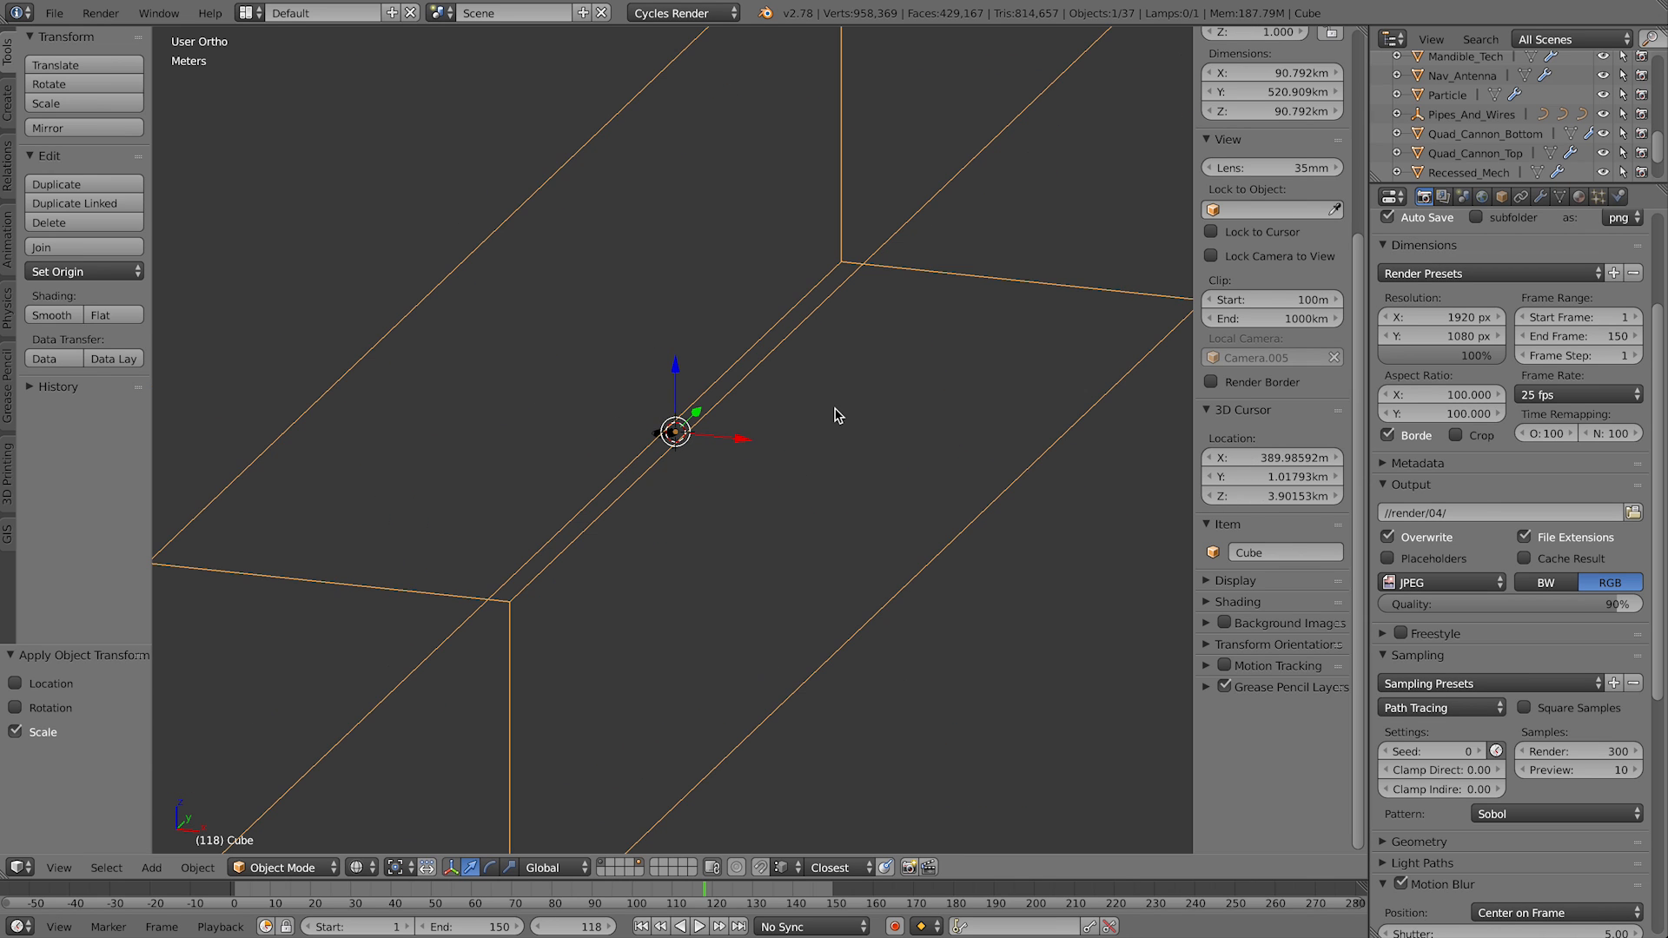
scroll(845, 395, down, 4)
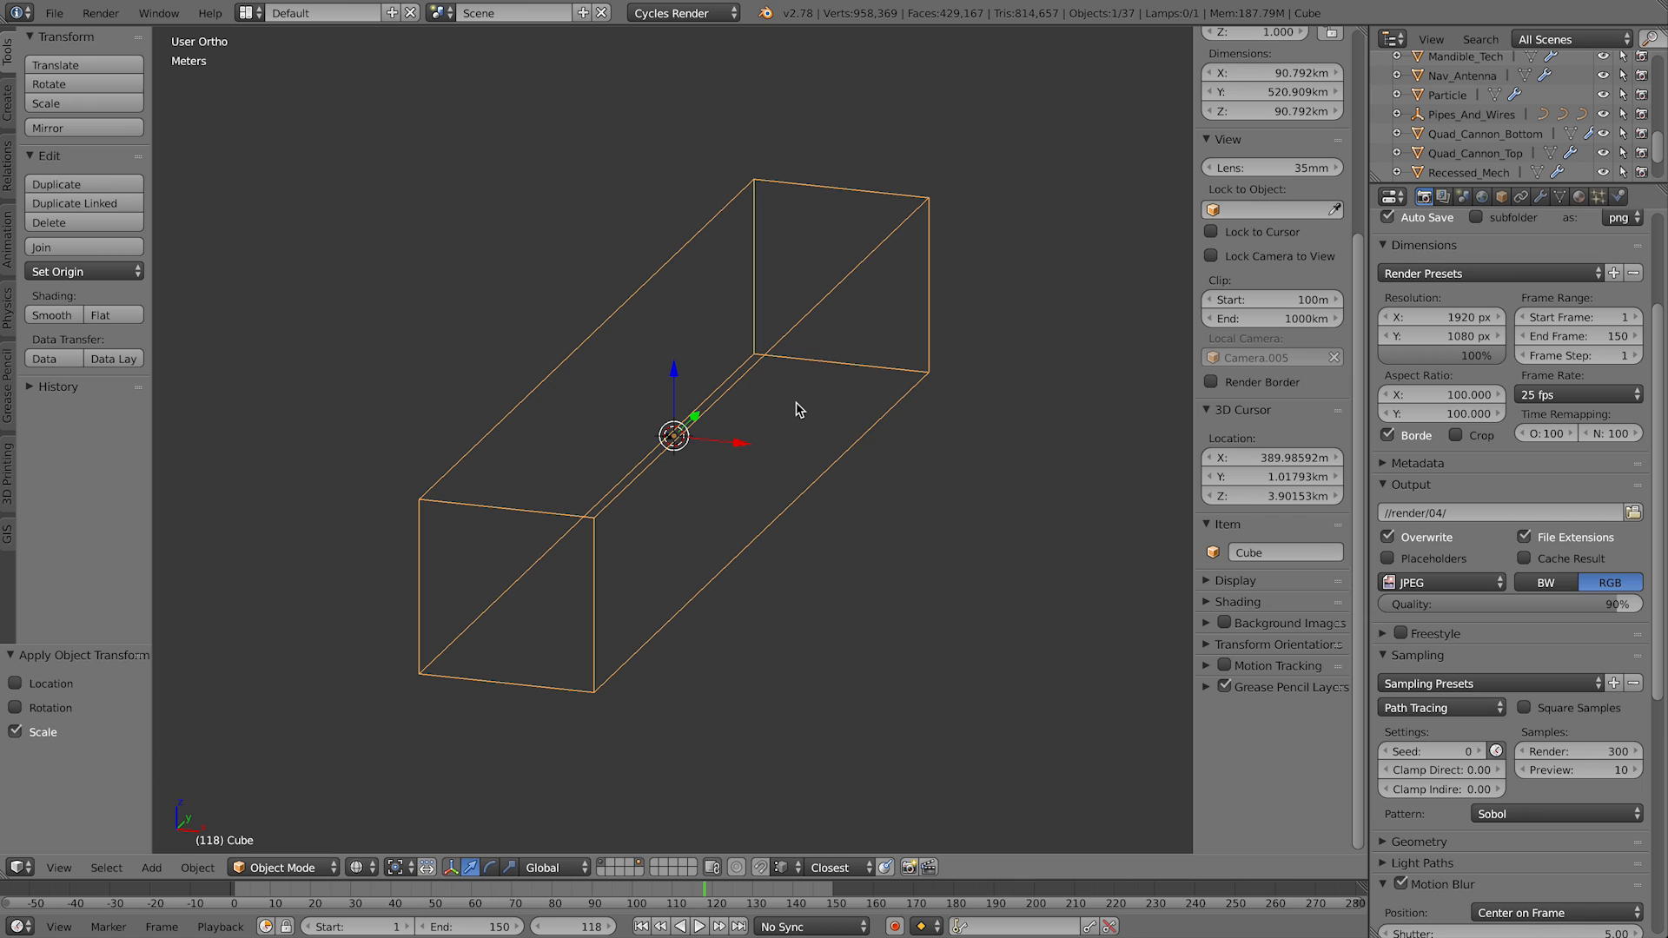
scroll(788, 394, up, 3)
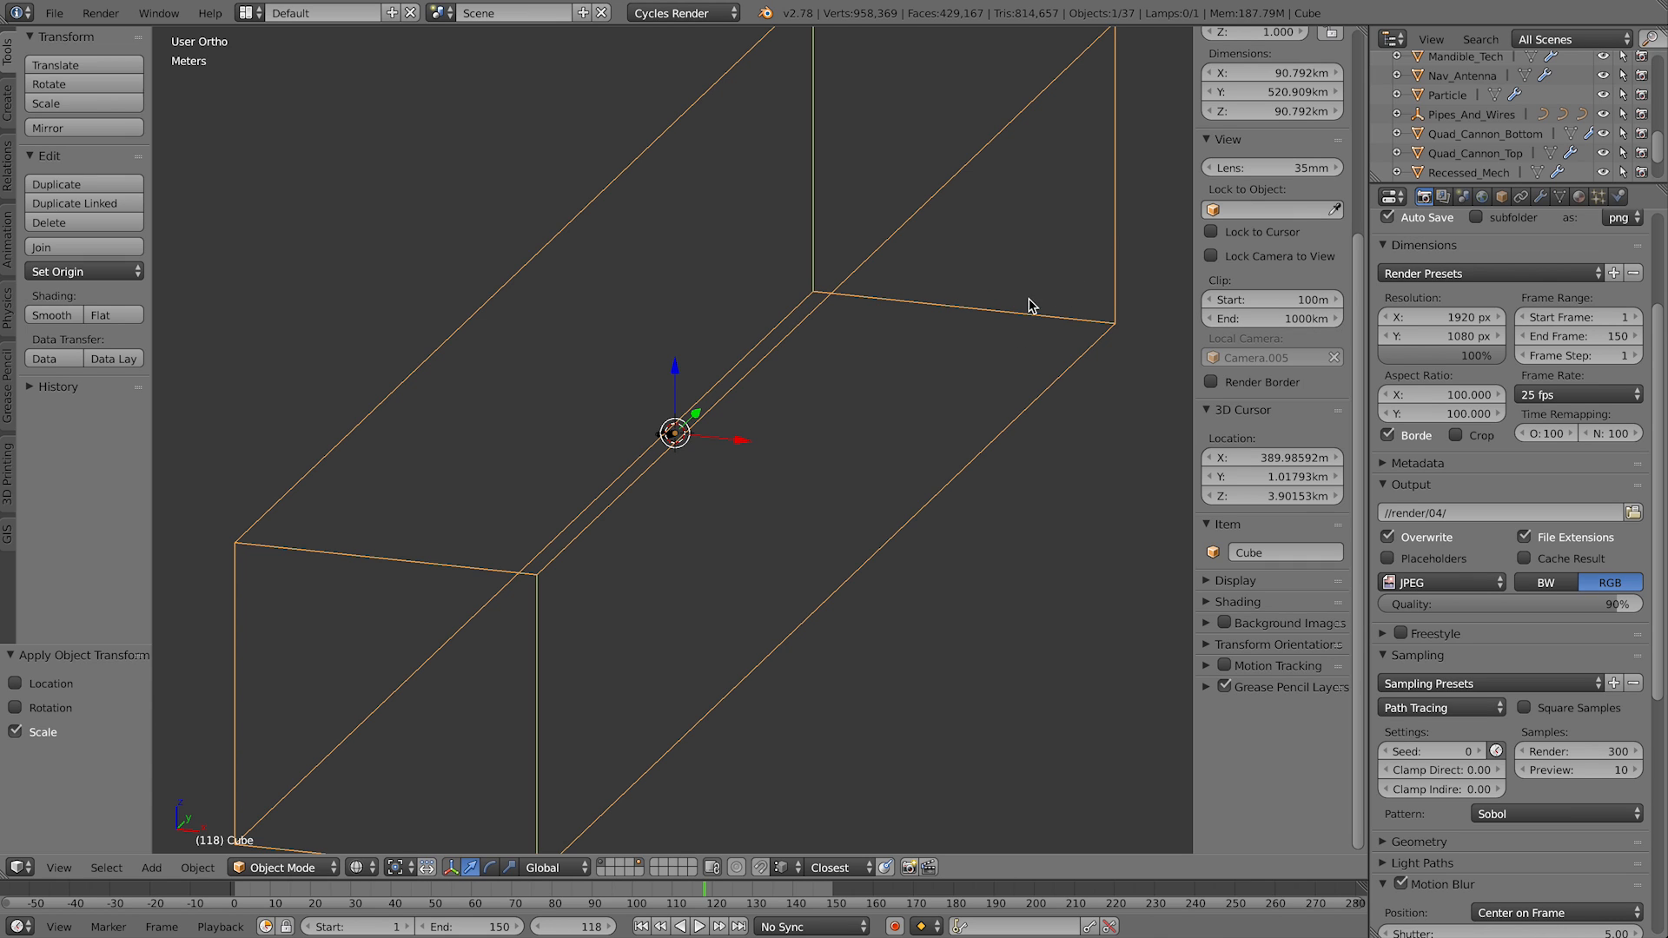
Step: Rename the cube to Emitter and add a new particle system to it
click(1599, 197)
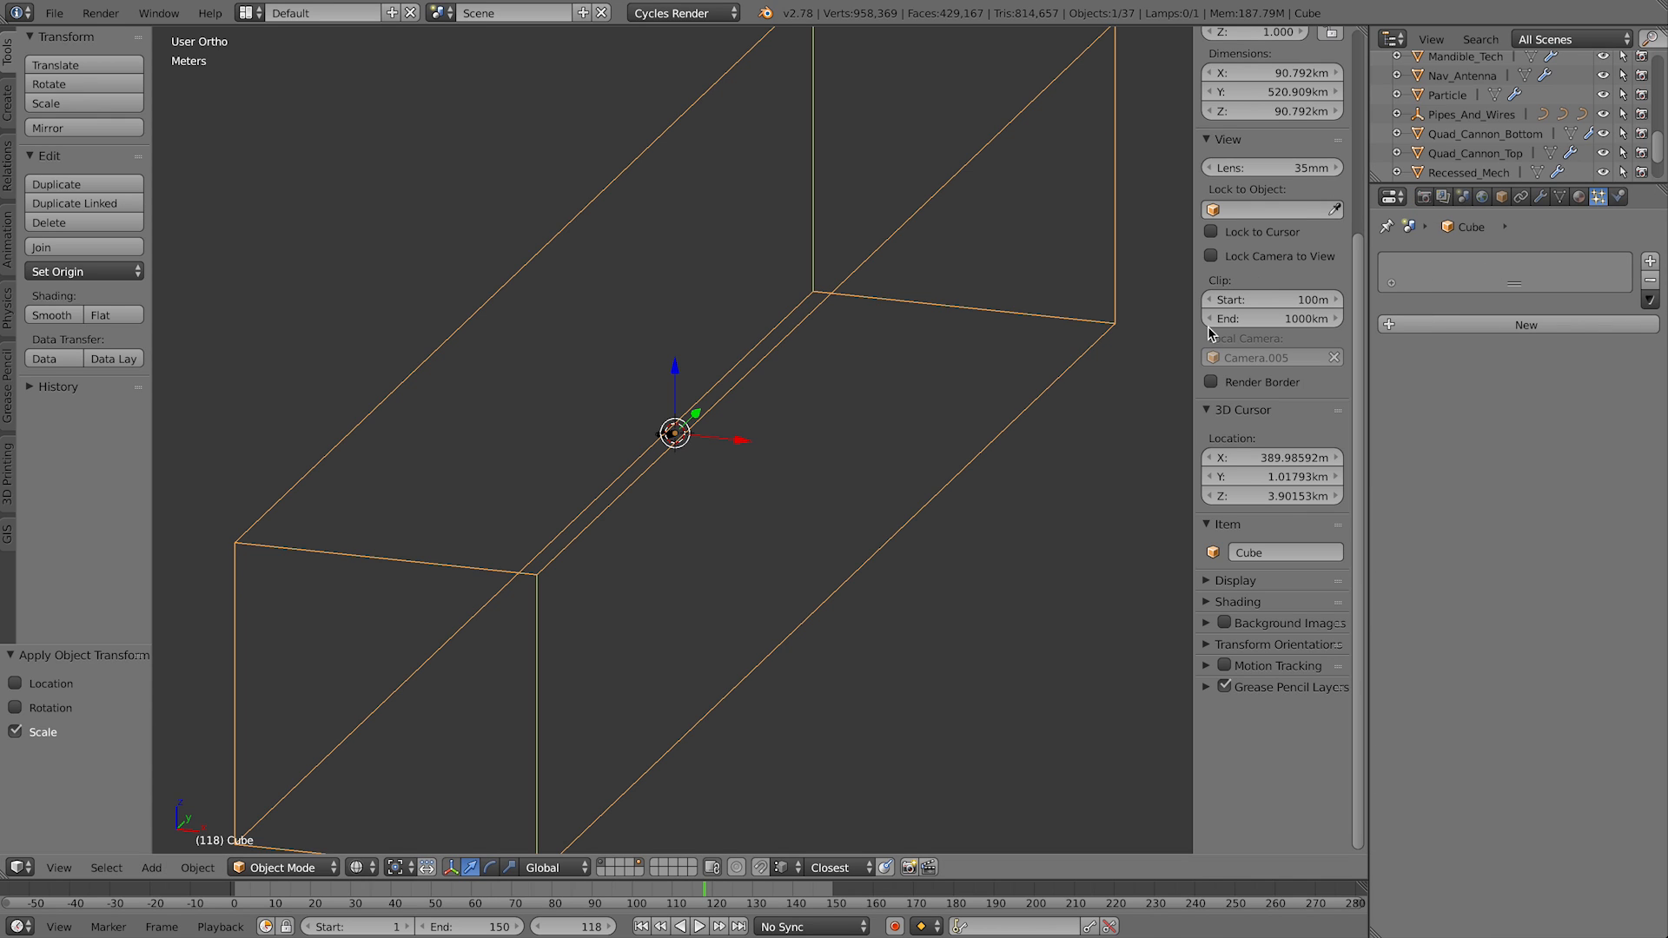
text(Emitter)
key(Return)
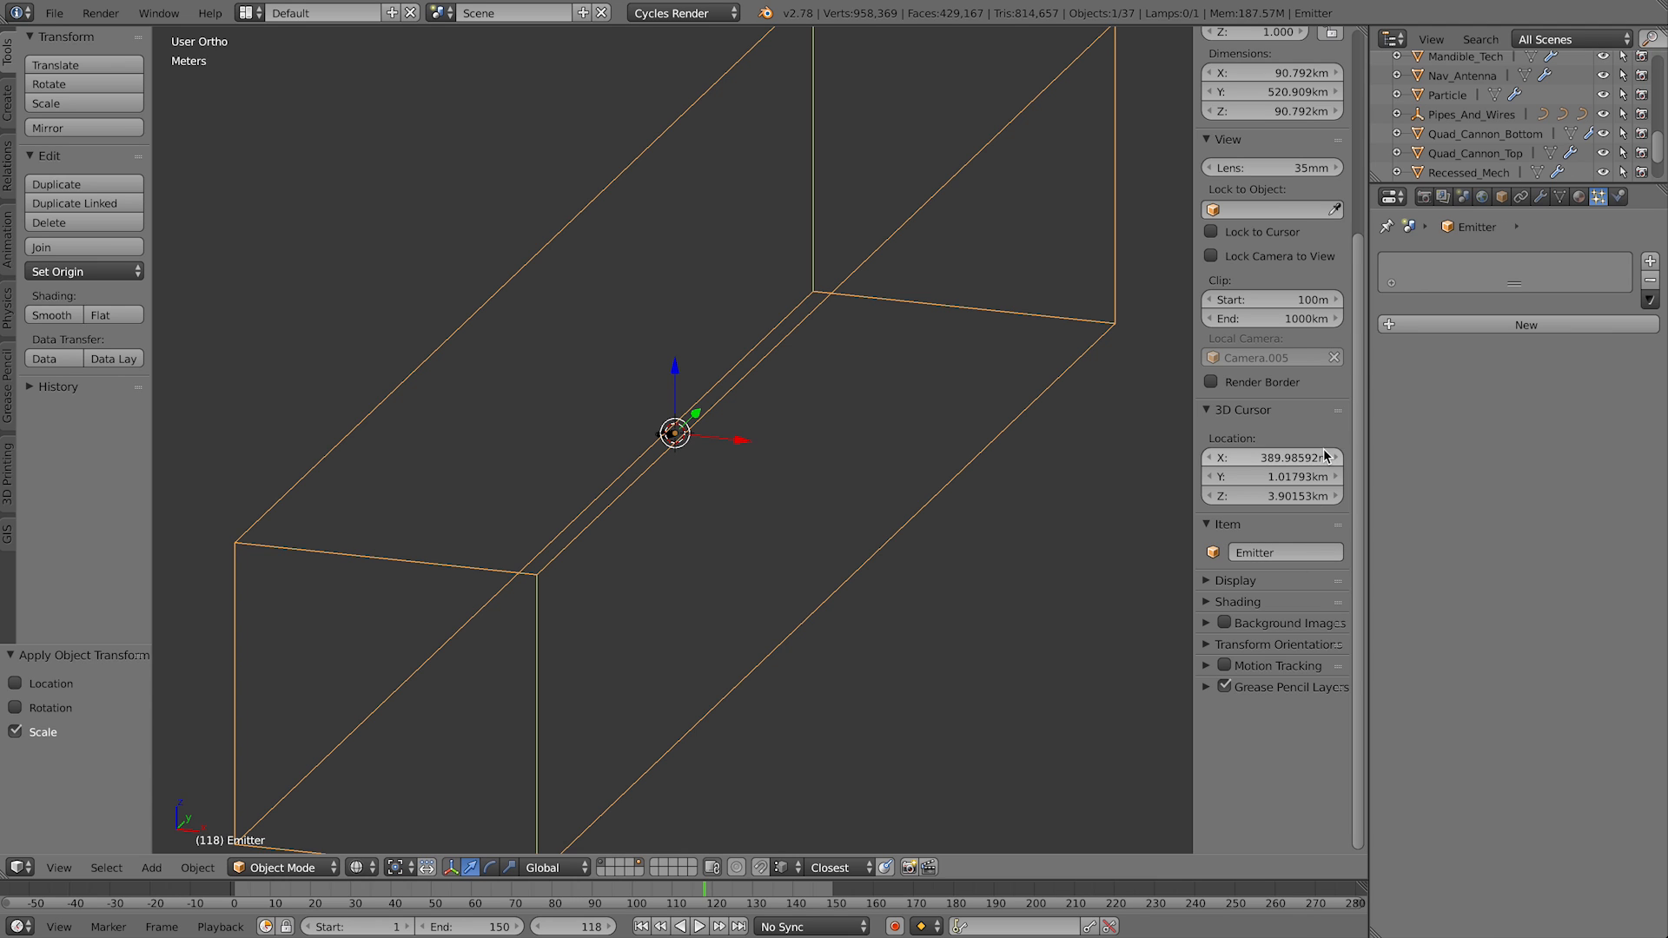
click(1408, 319)
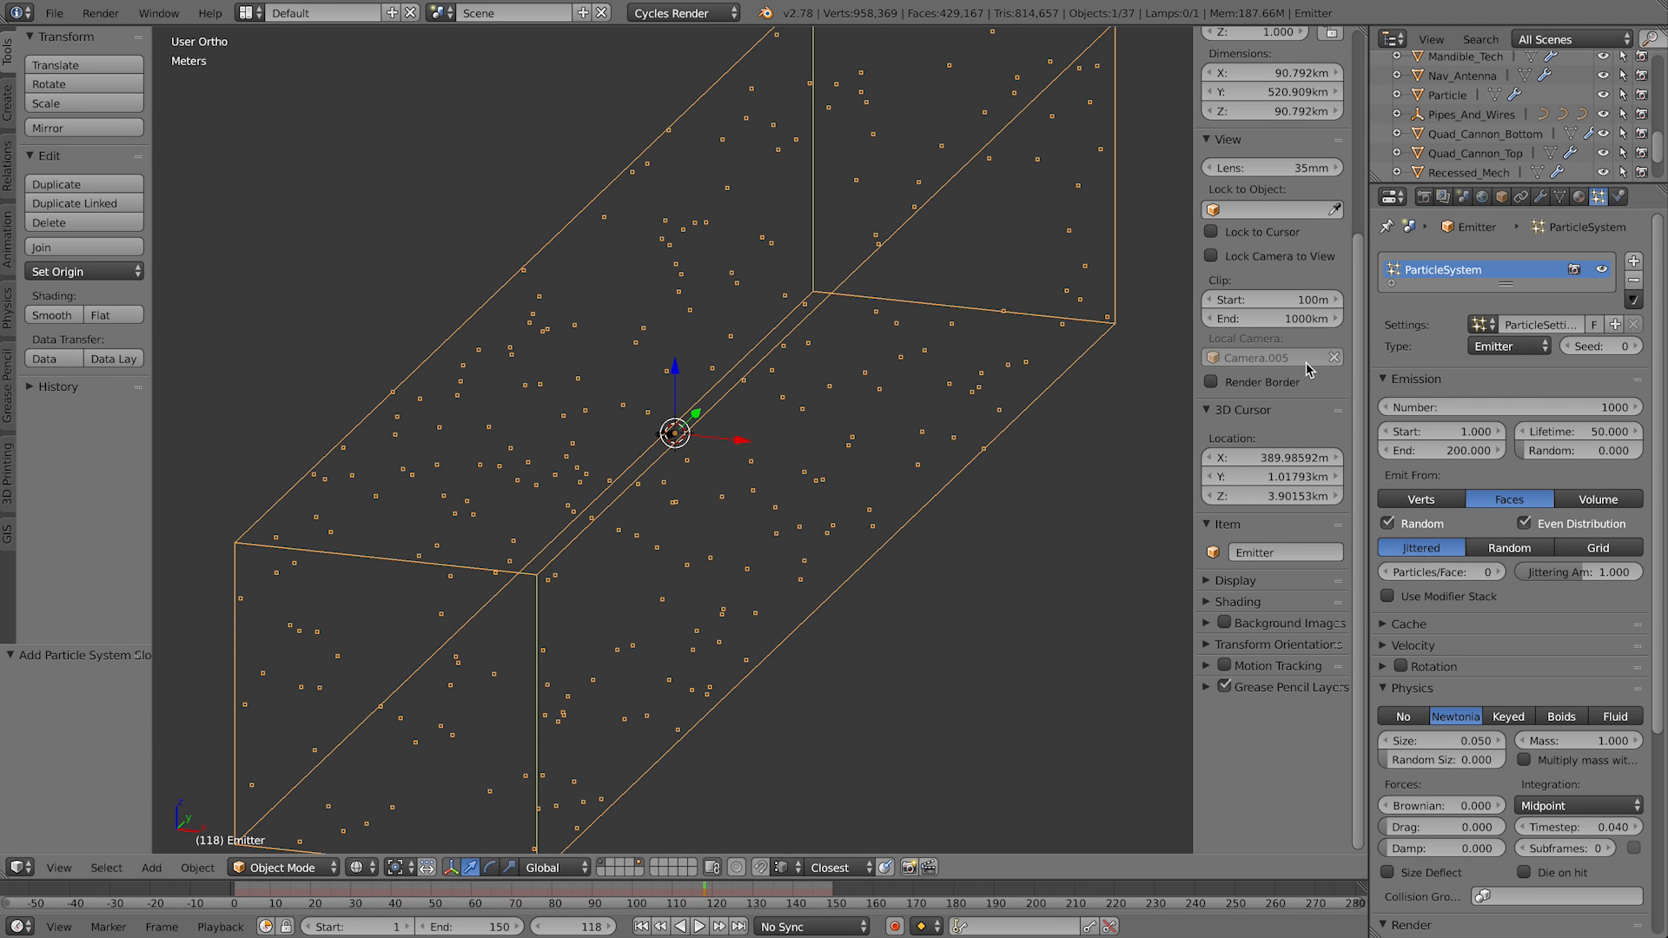
Step: Set the particle emission to end at frame 1 and the particle lifetime to 300 frames
click(1466, 452)
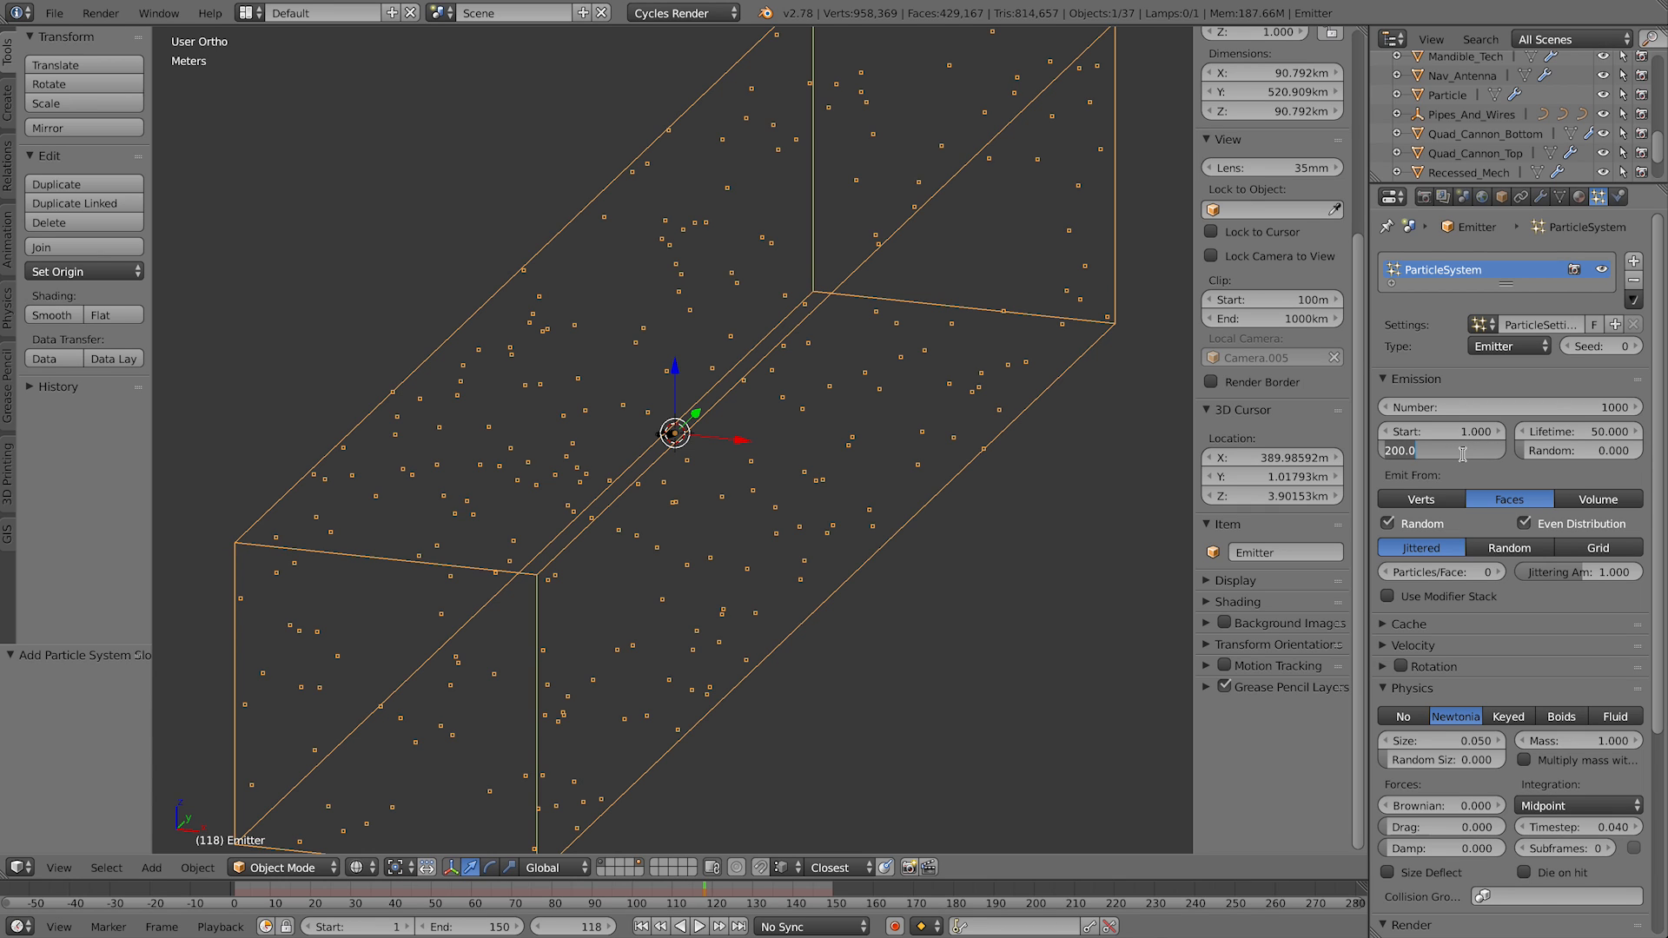
text(1.)
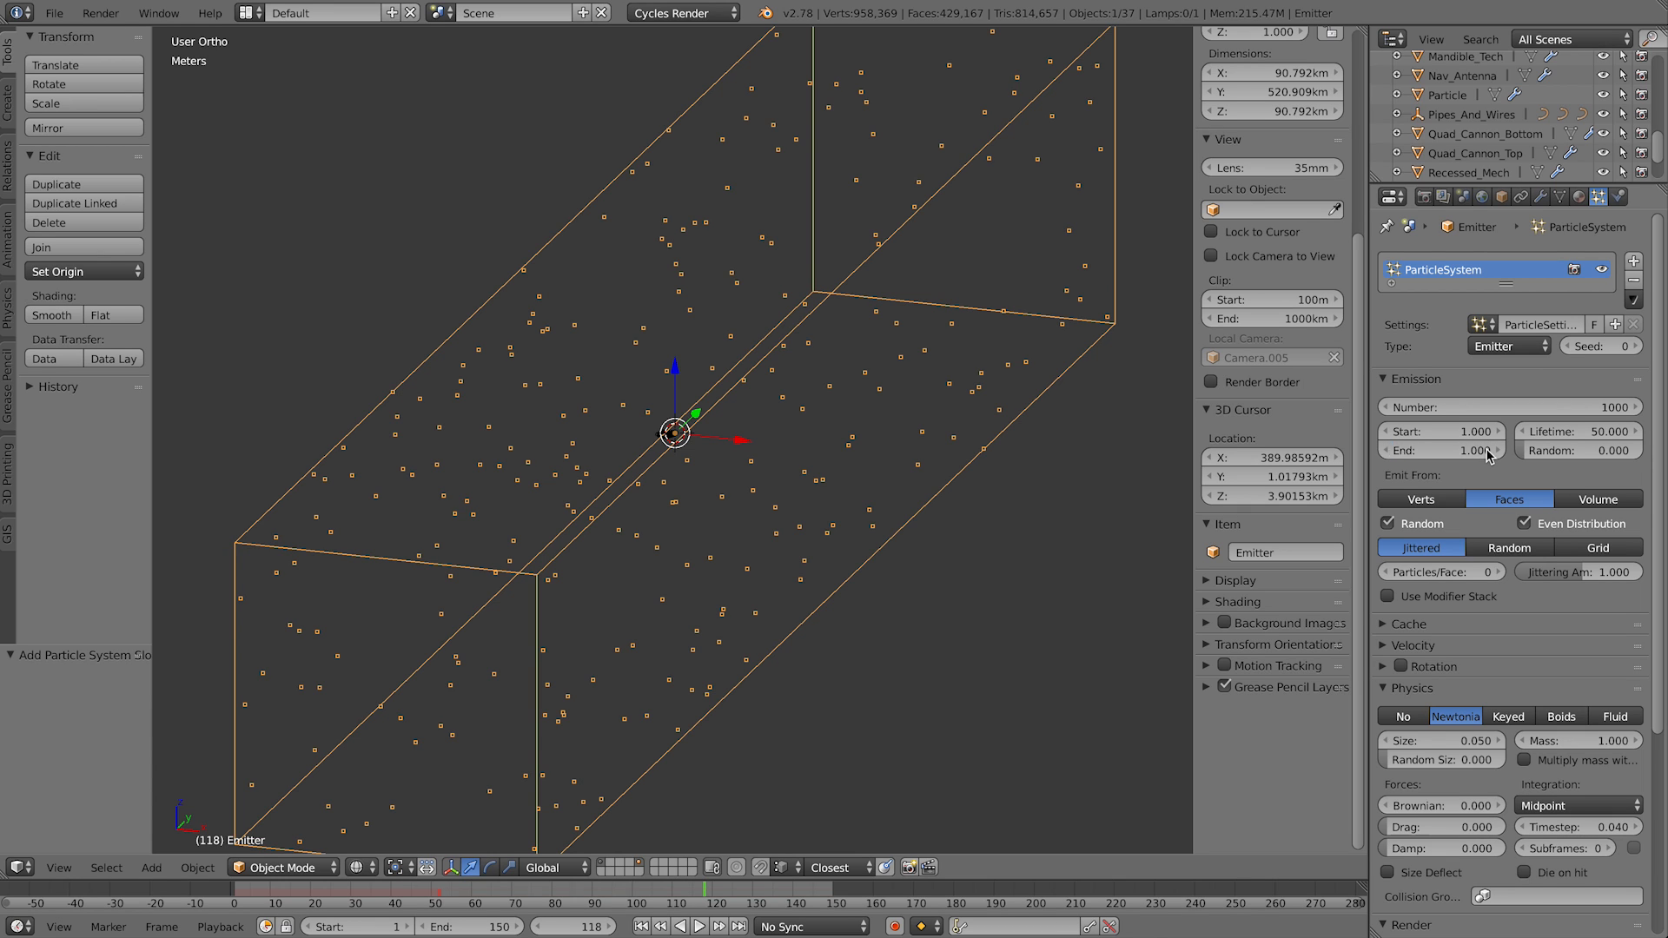
key(Return)
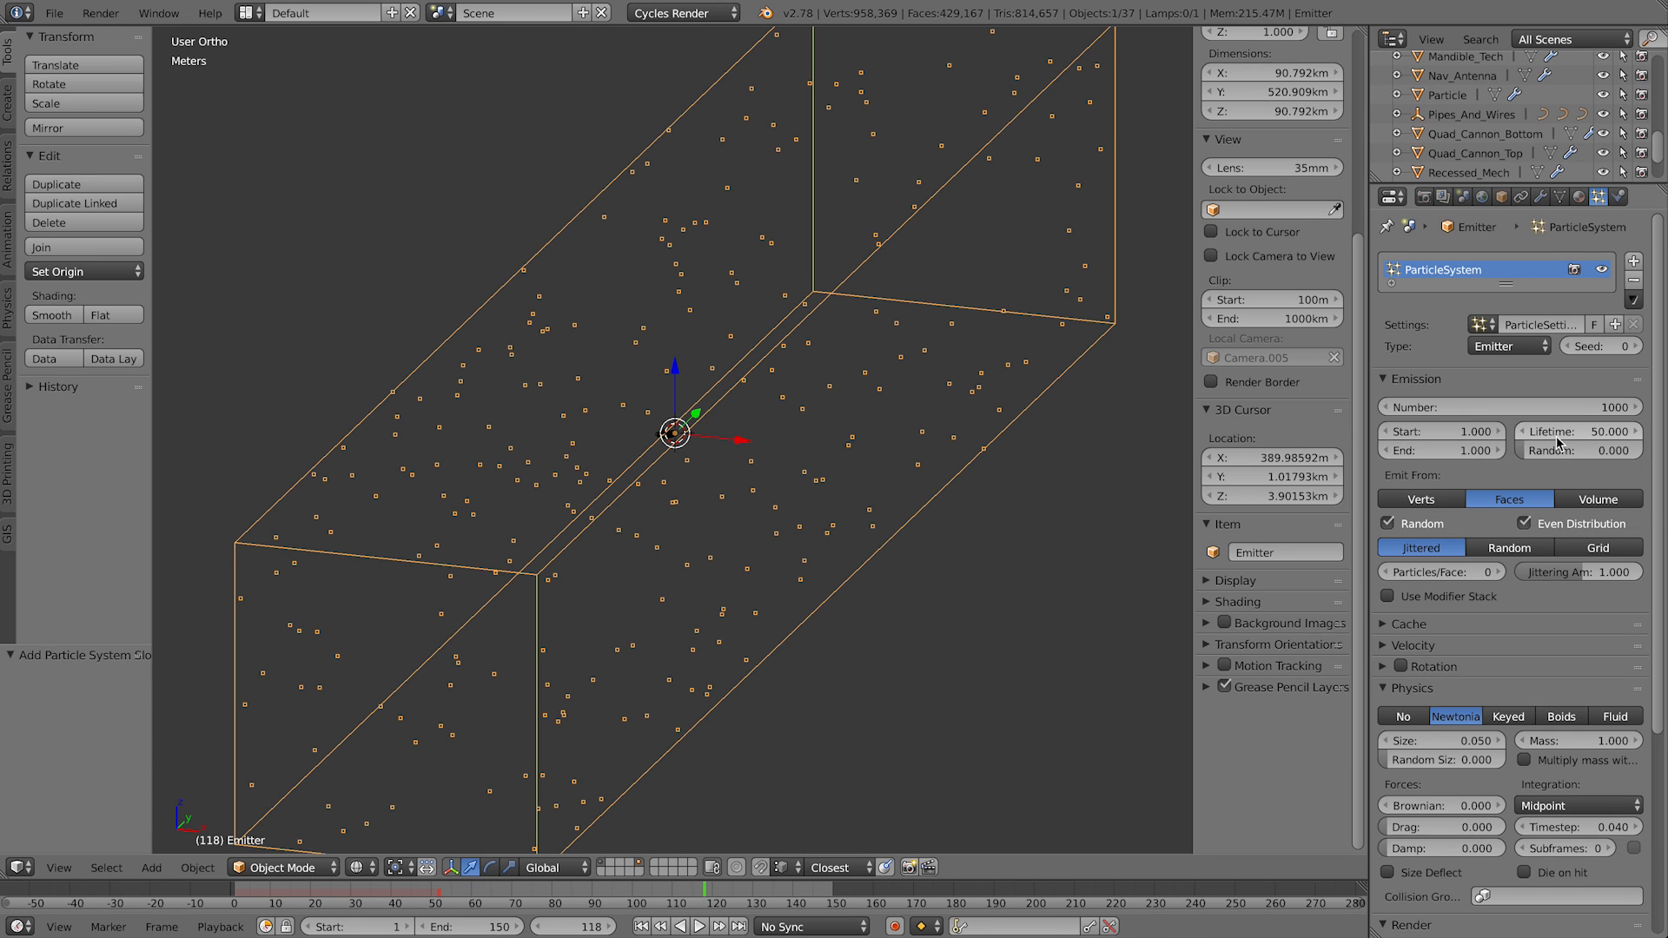
click(1556, 439)
text(30)
key(Return)
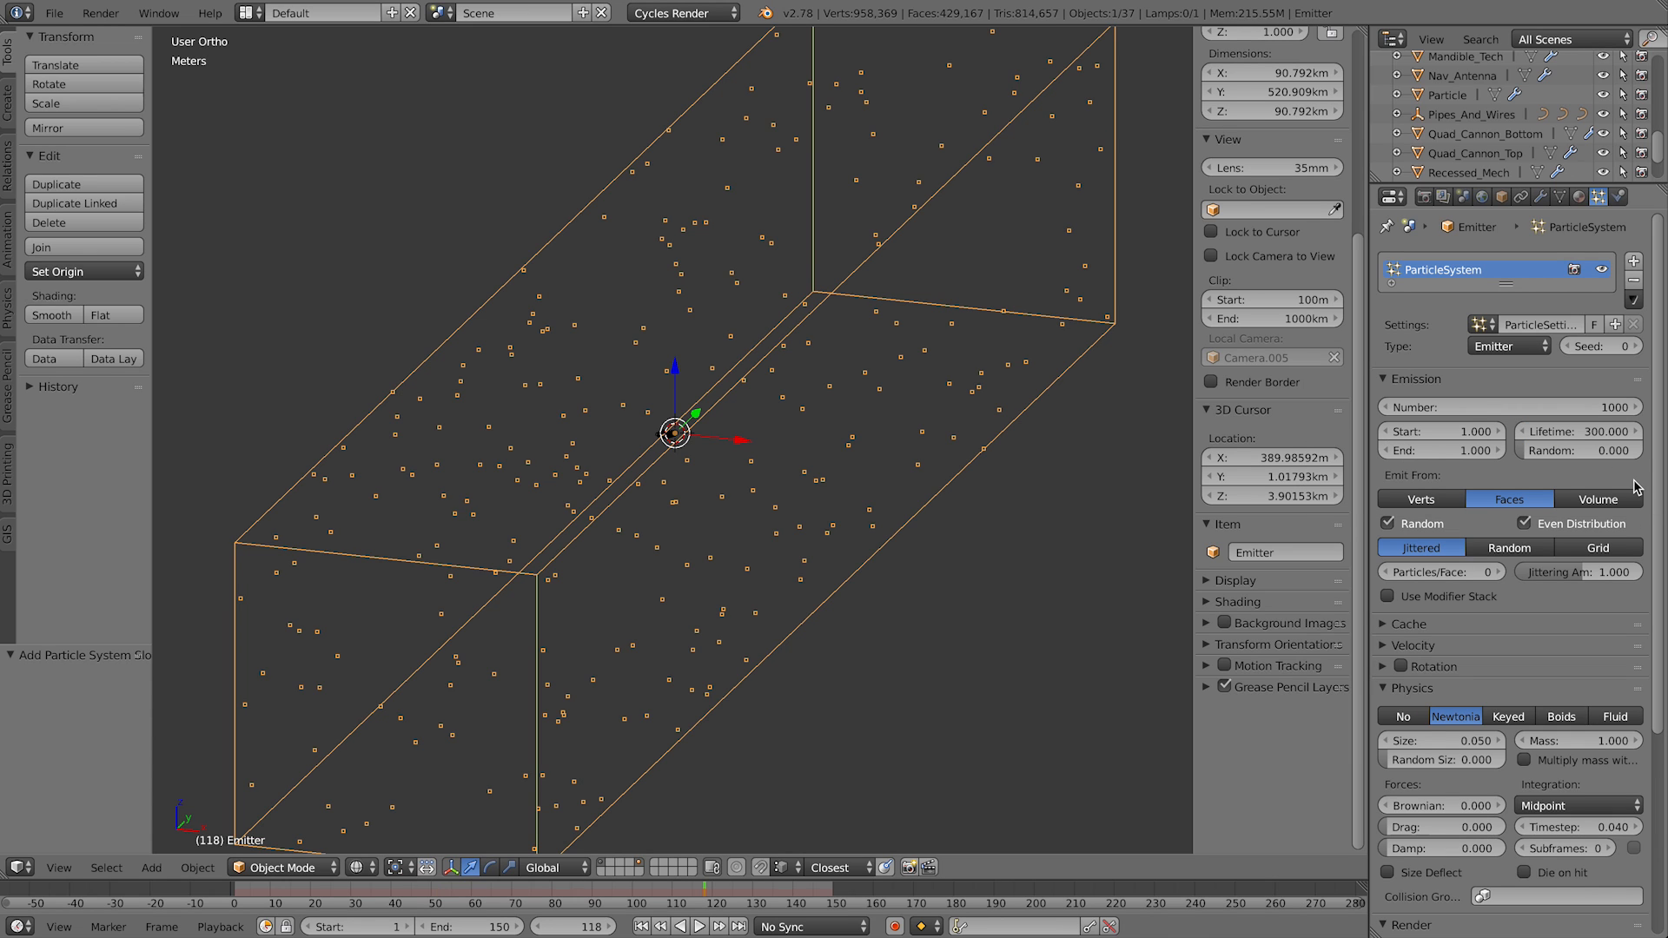
Step: Emit the particles from the box's volume with Random distribution, and go back to the start of the timeline
click(1588, 503)
middle_drag(851, 455, 825, 495)
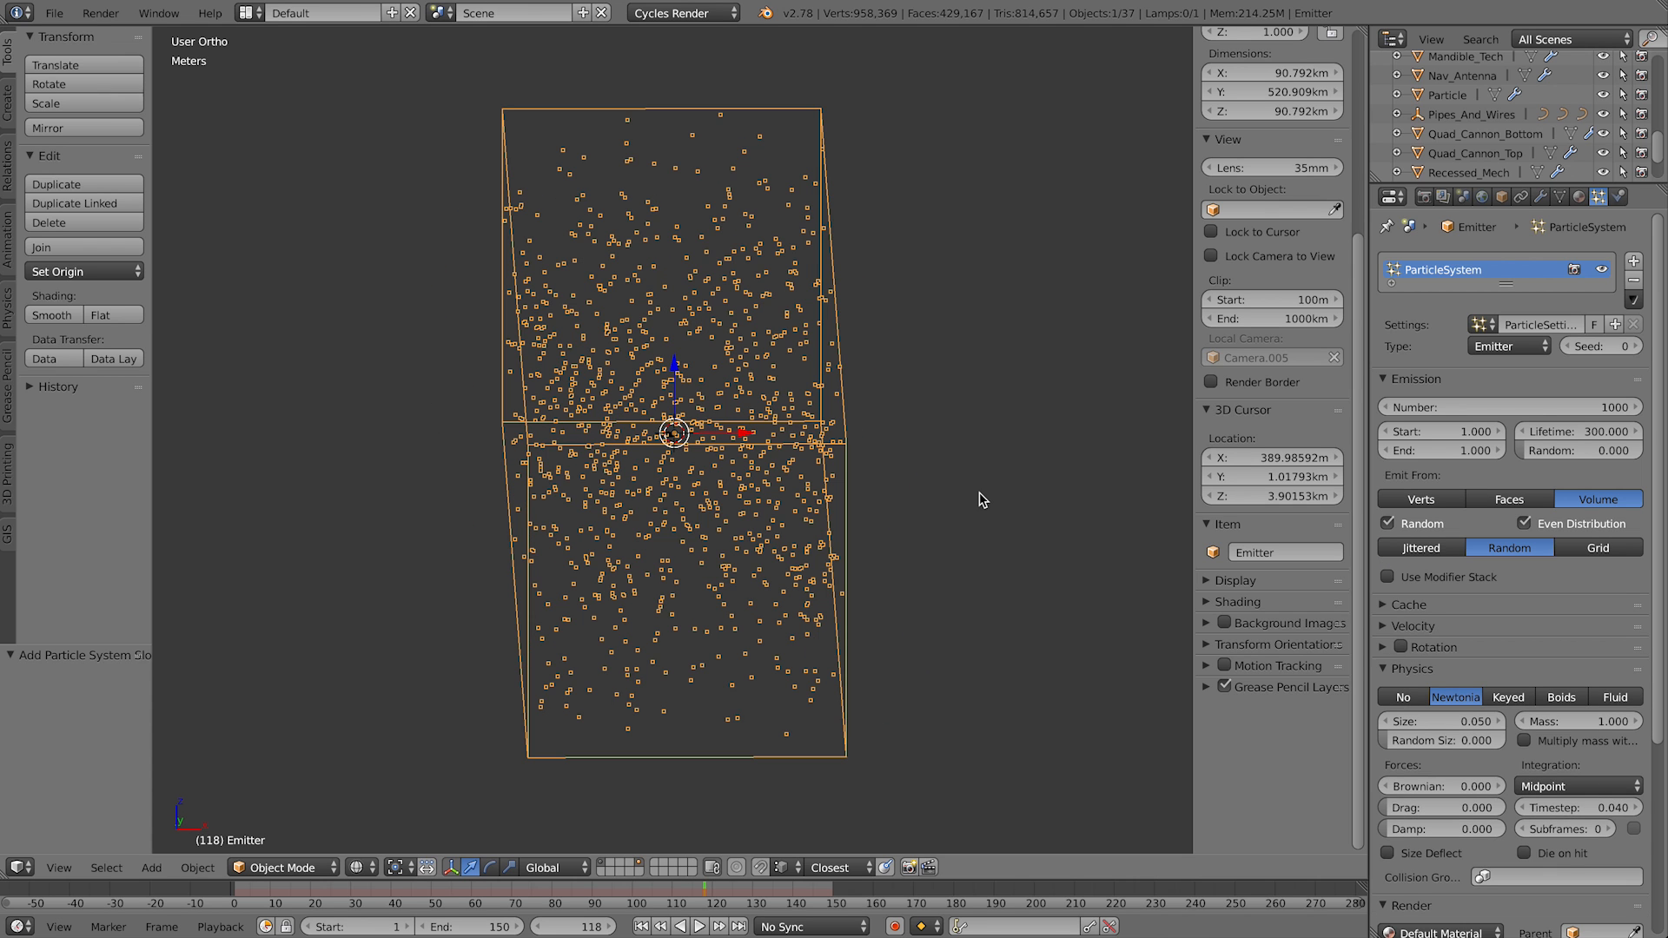
key(shift+Left)
mouse_move(987, 446)
middle_down()
mouse_move(927, 461)
mouse_move(961, 465)
middle_up()
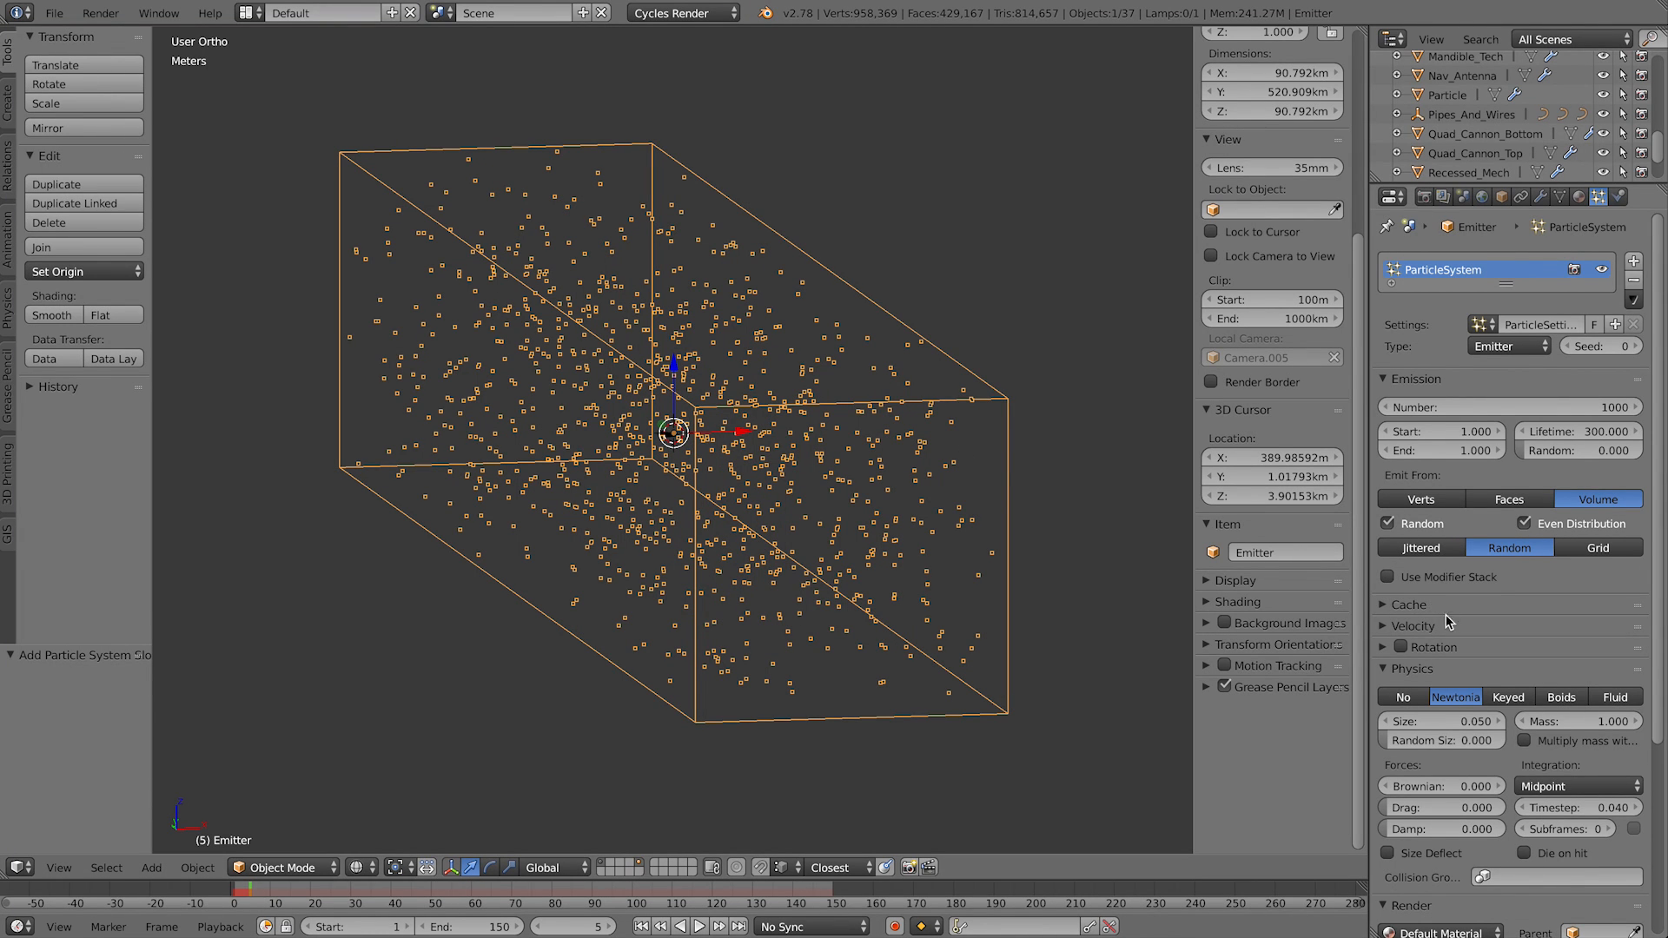
Step: Set the particle physics type to No and turn off rendering of the emitter object
scroll(1446, 613, down, 1)
click(1416, 658)
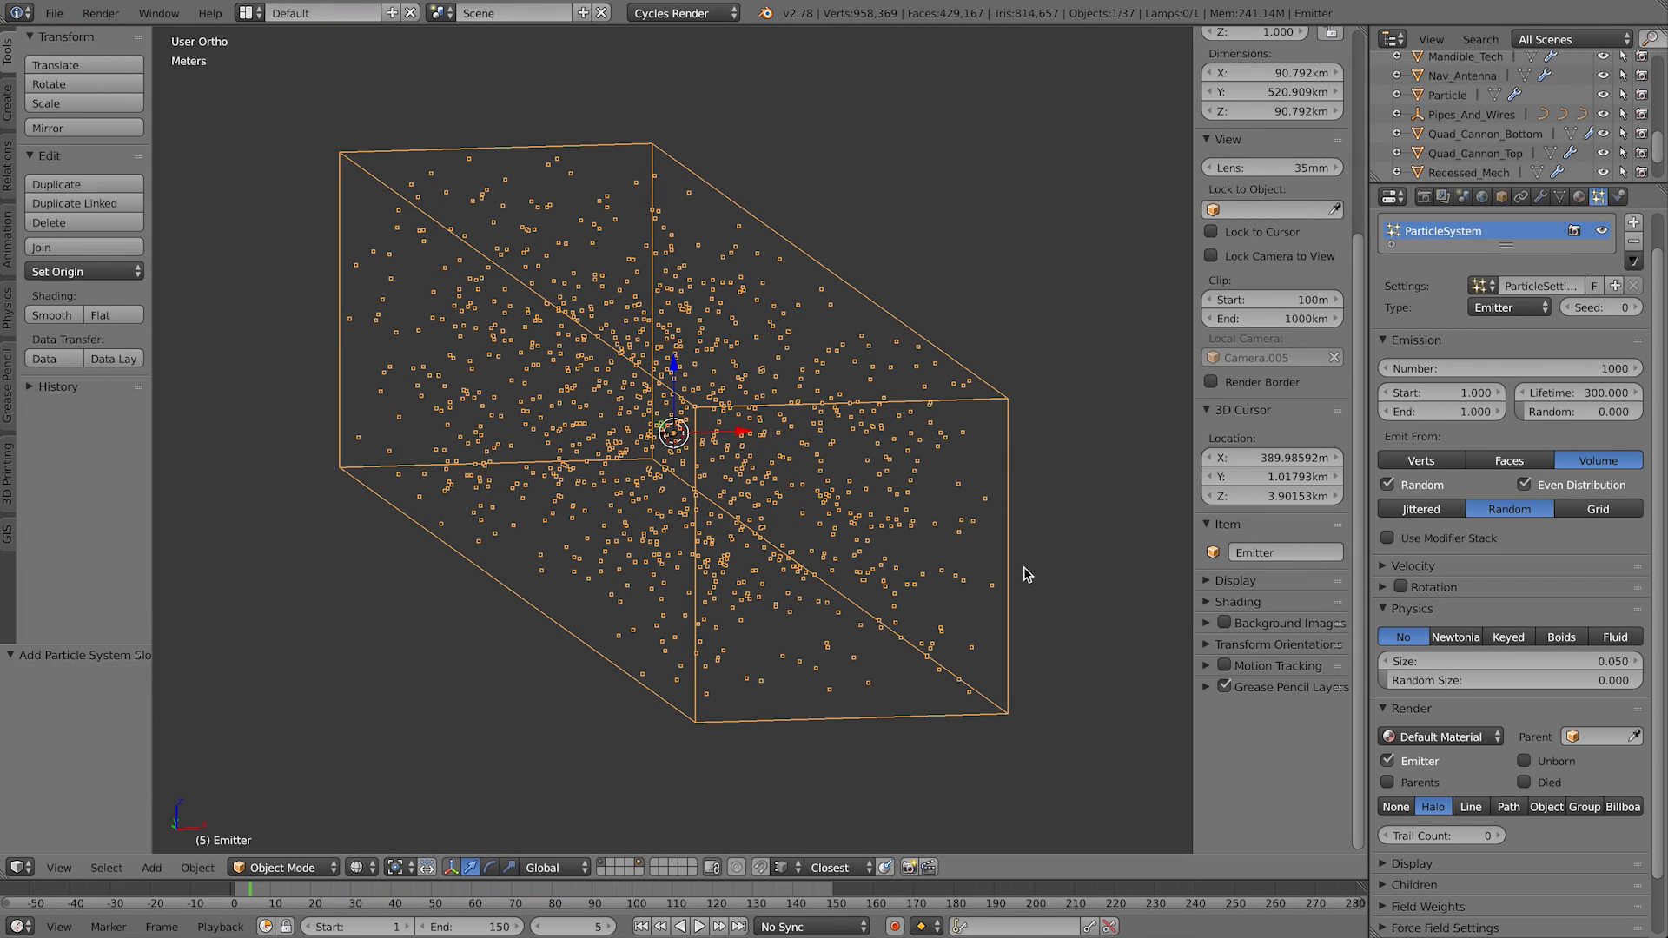
click(1407, 610)
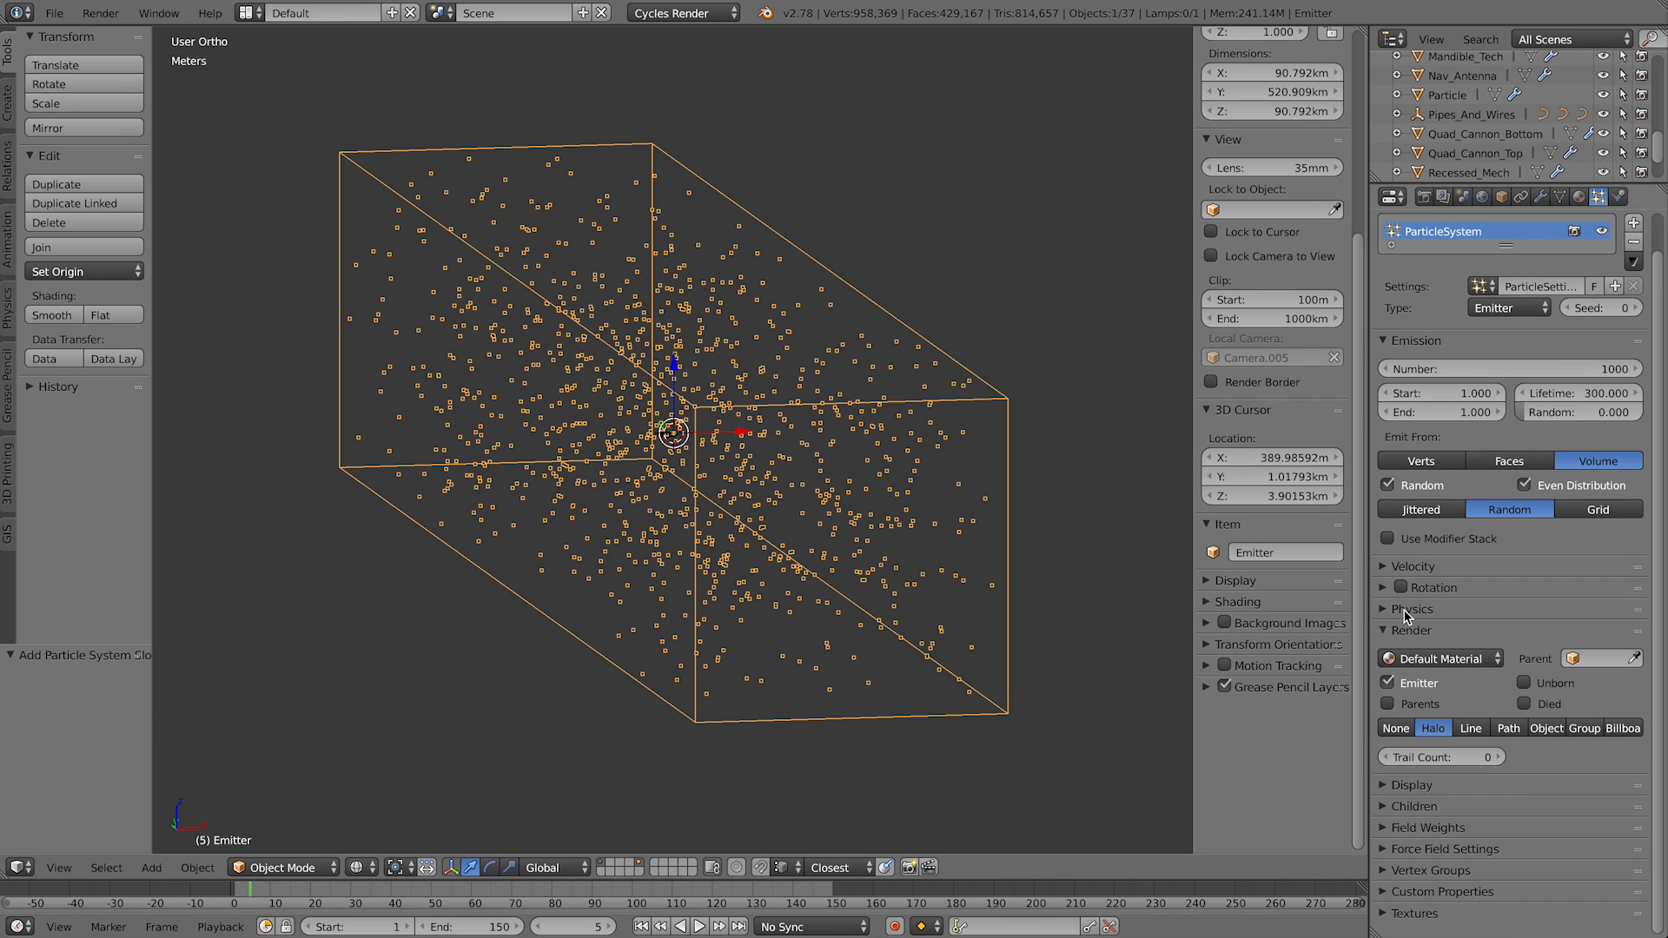
click(1421, 689)
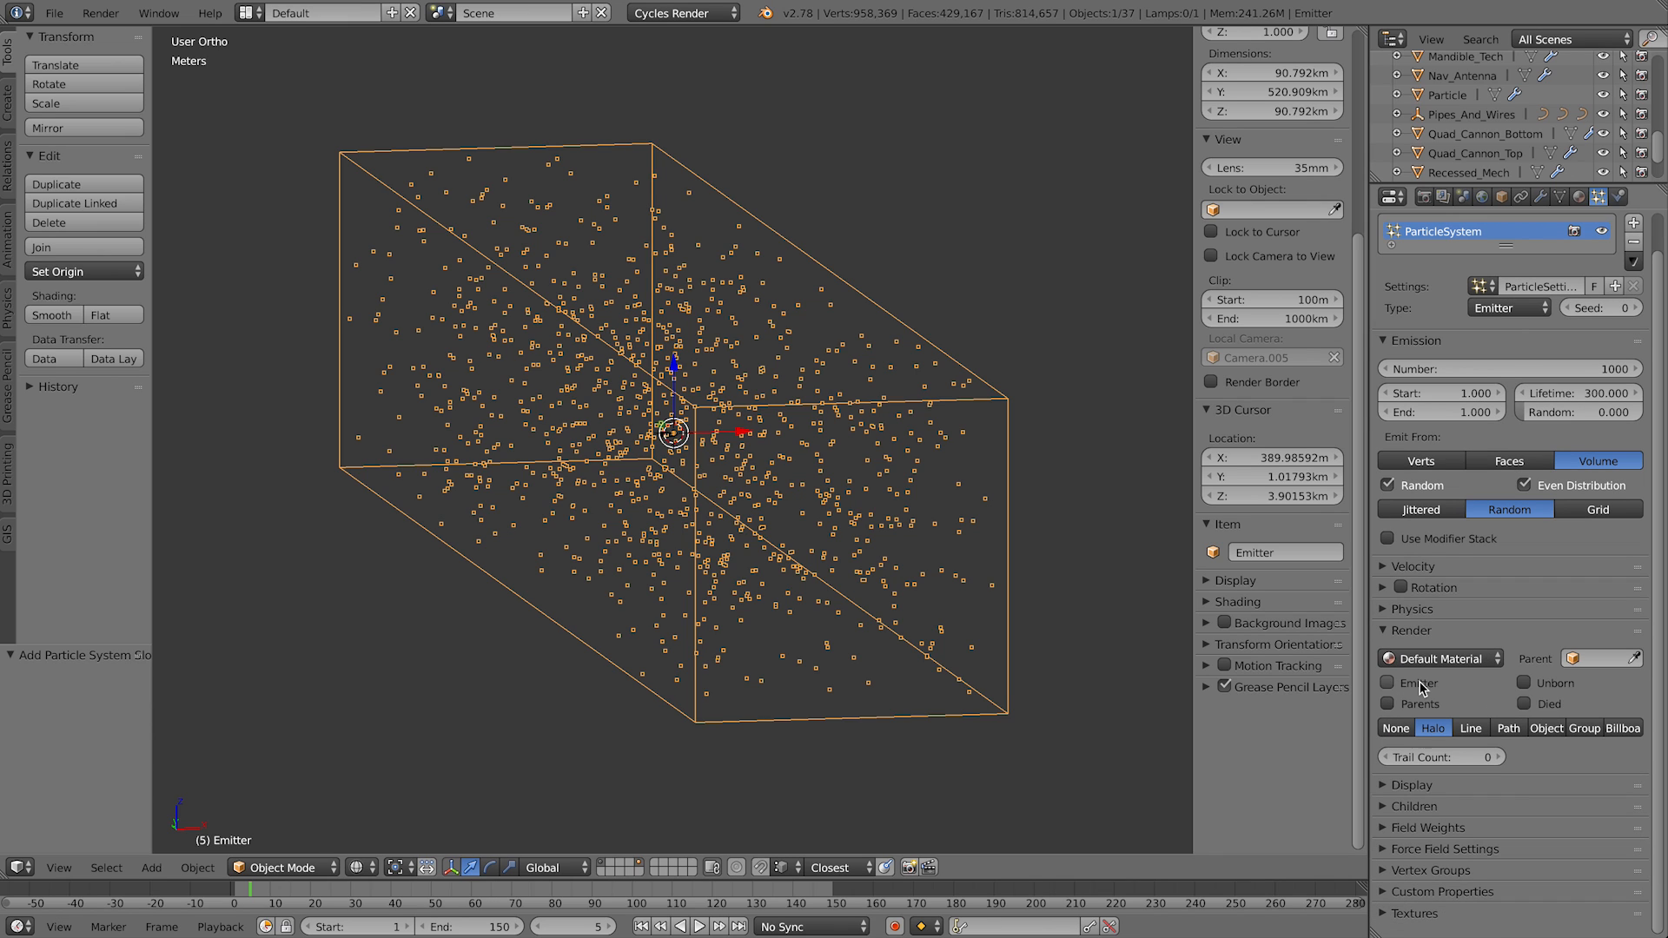
Step: Render the emitter's particles as objects, using the Particle object as the dupli object
click(1540, 728)
click(1537, 754)
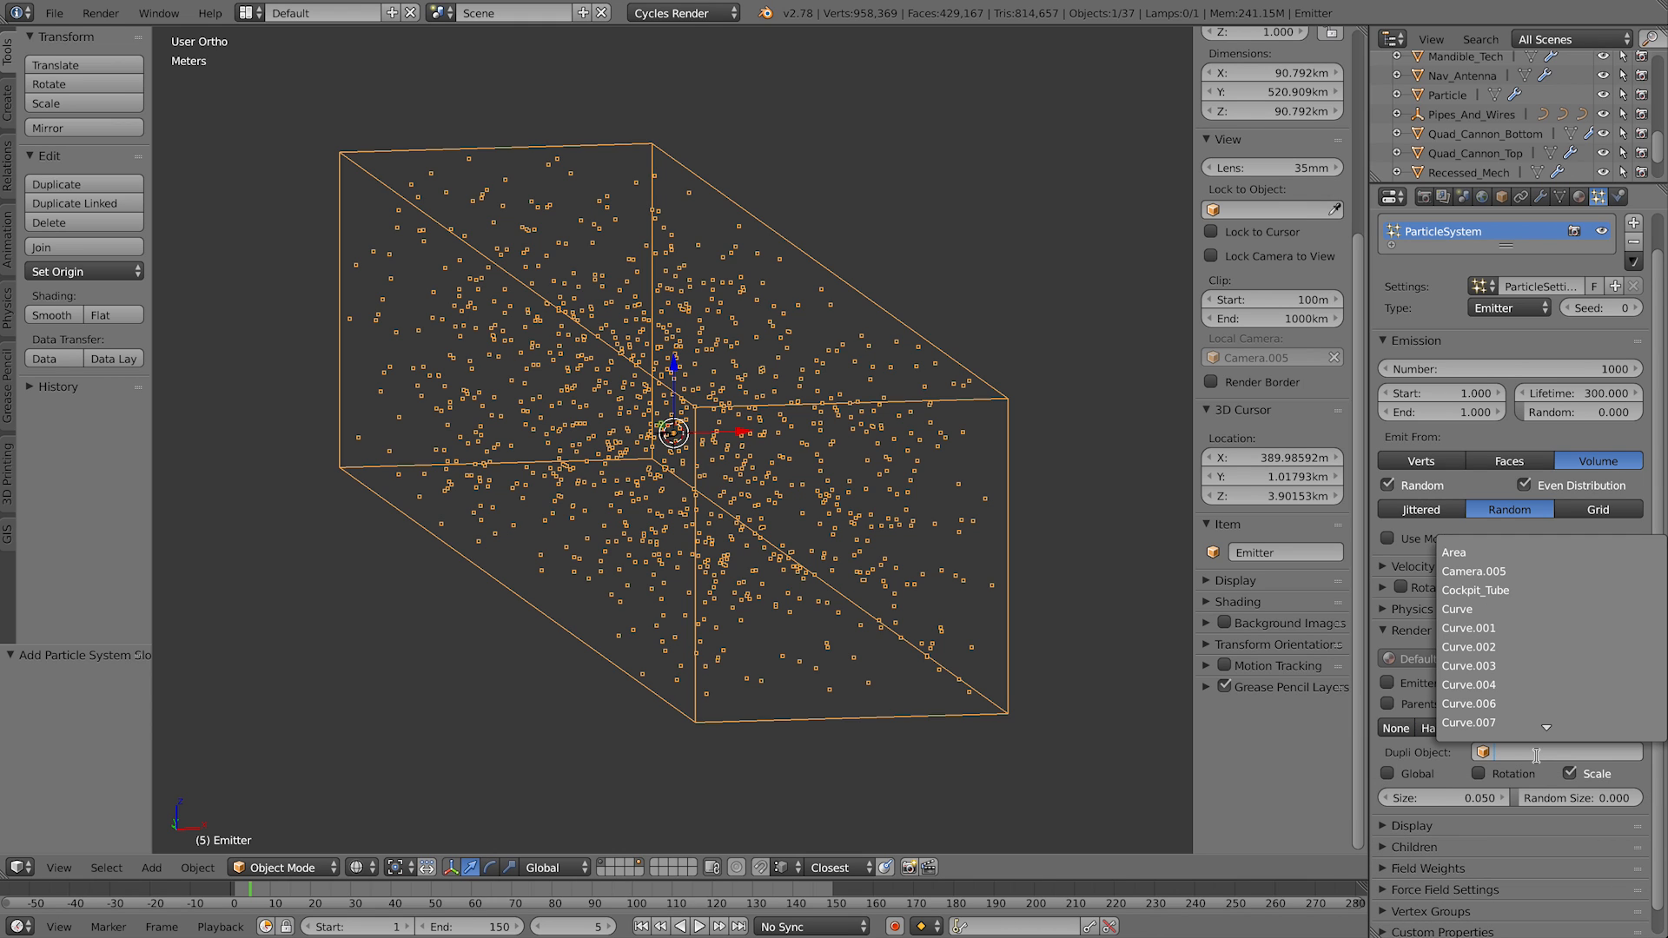
text(part)
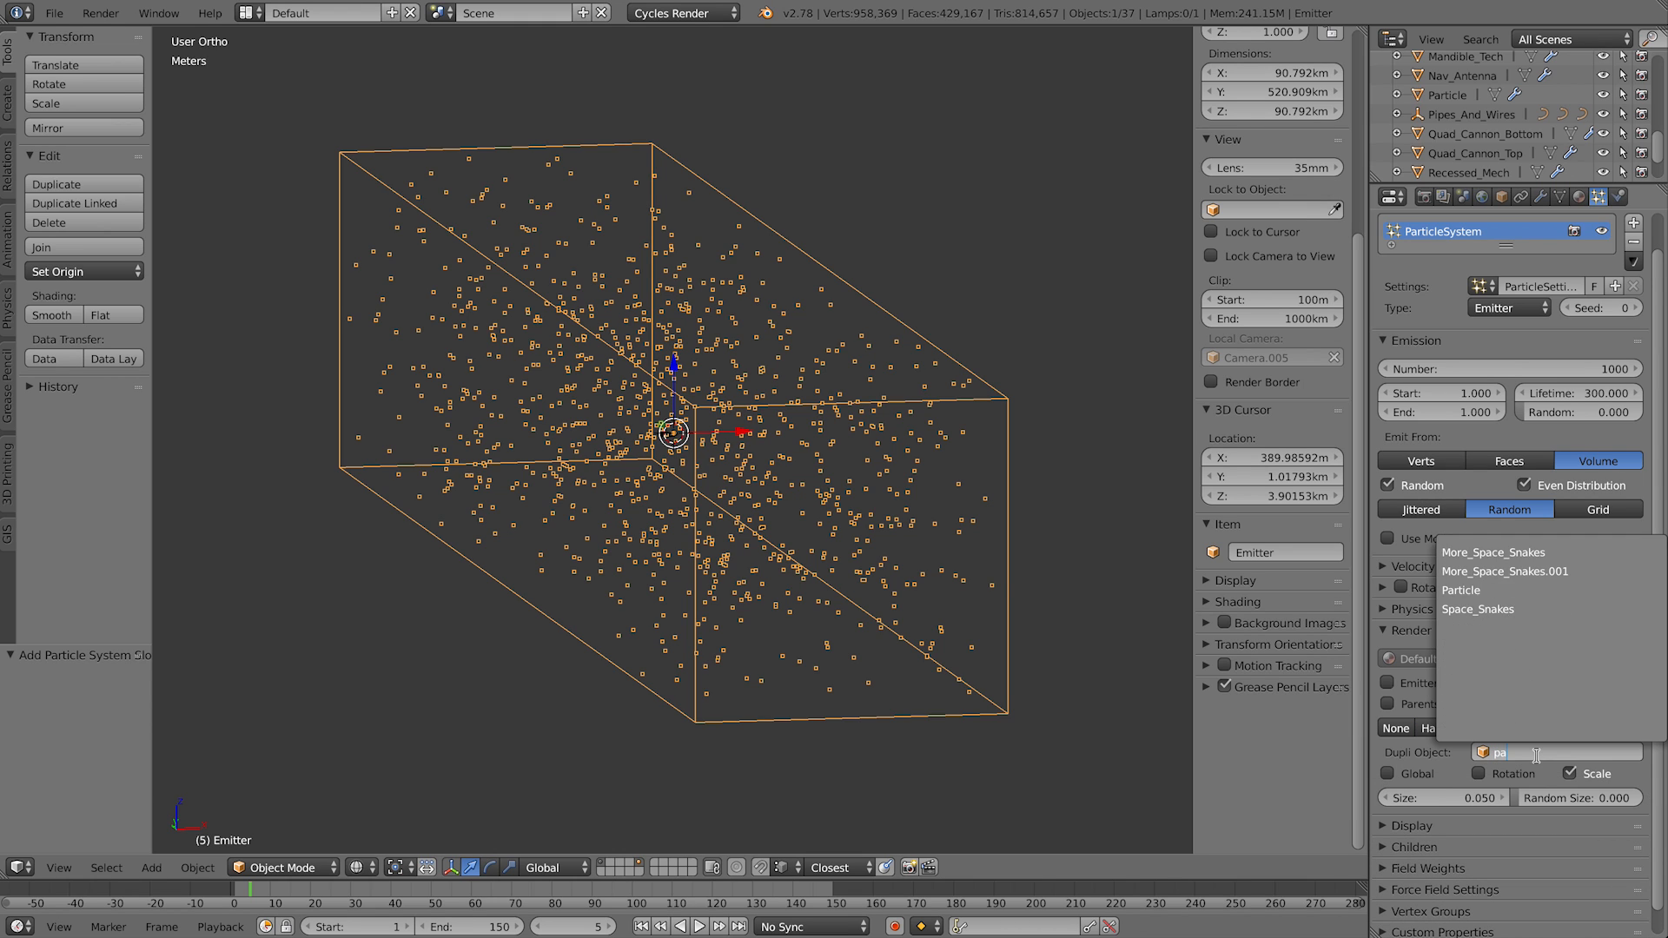
key(Return)
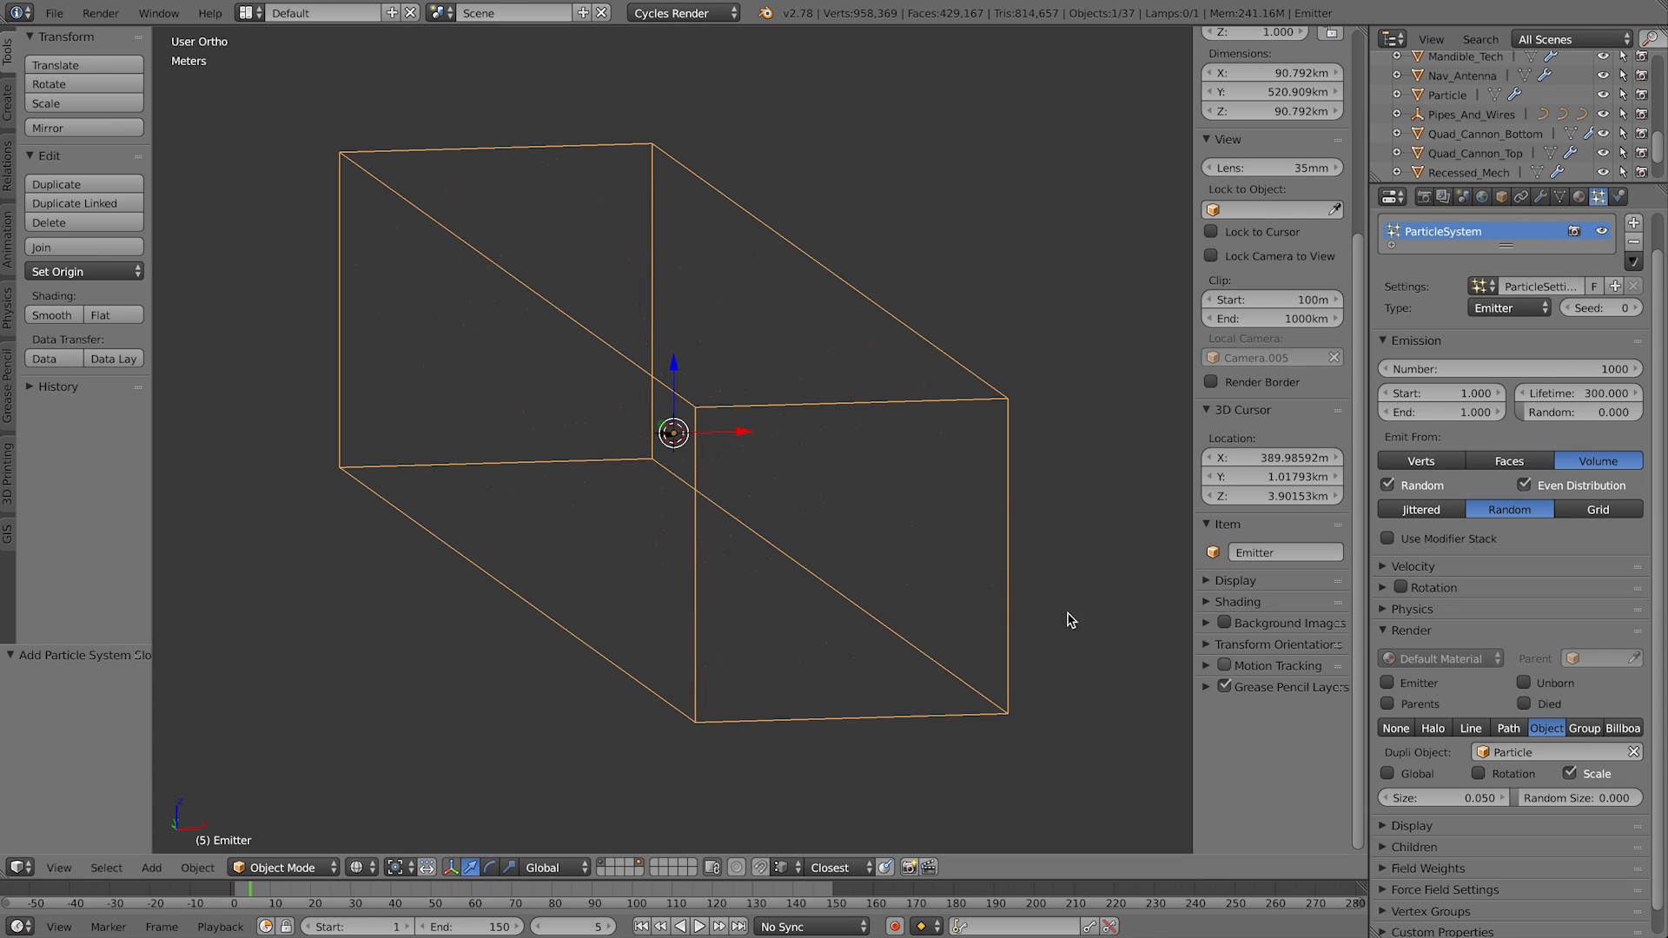
Step: Set the size of the particle objects to 1 after trying a size of 2
scroll(849, 550, up, 5)
scroll(799, 501, up, 6)
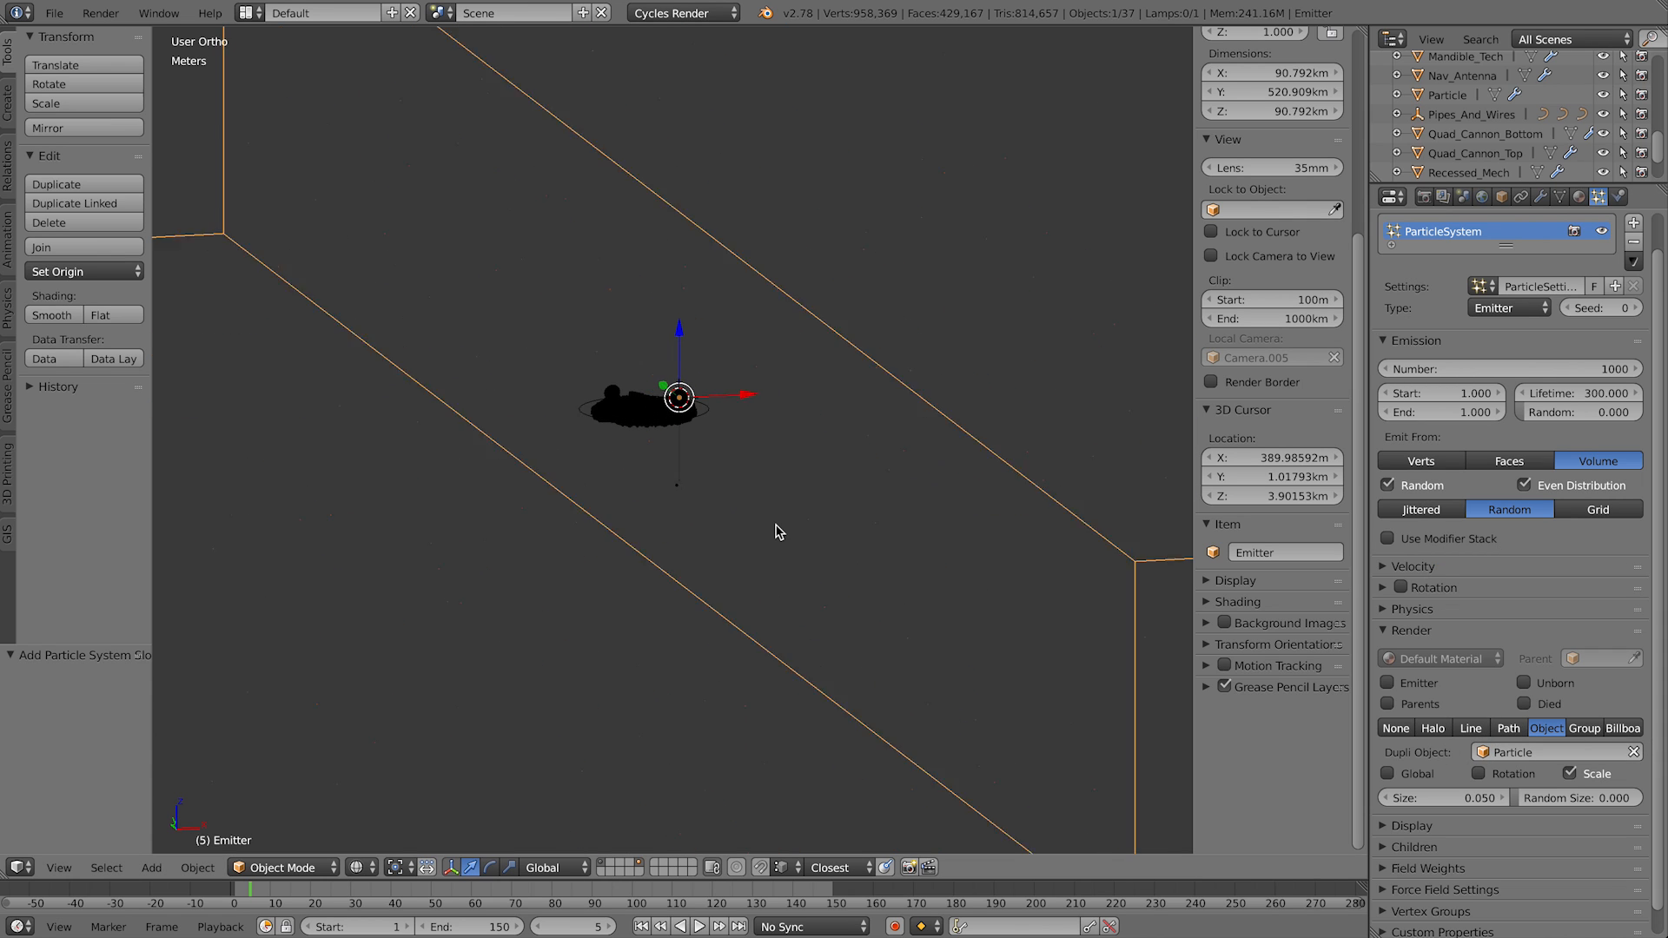
key(z)
key(shift+z)
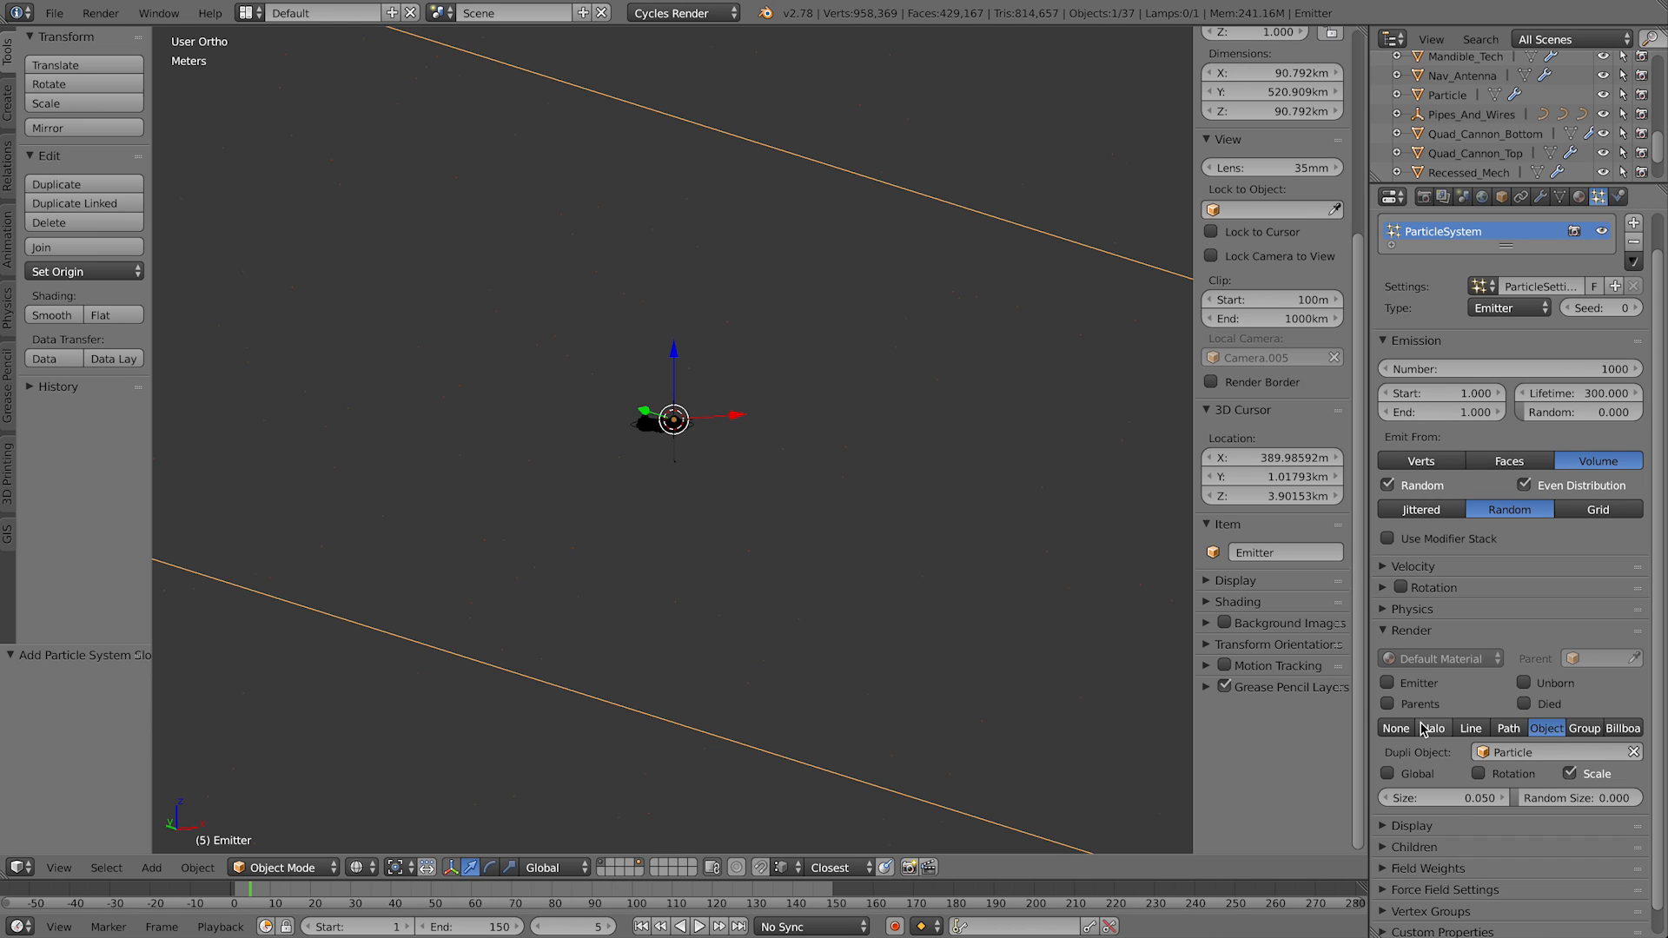
click(1446, 798)
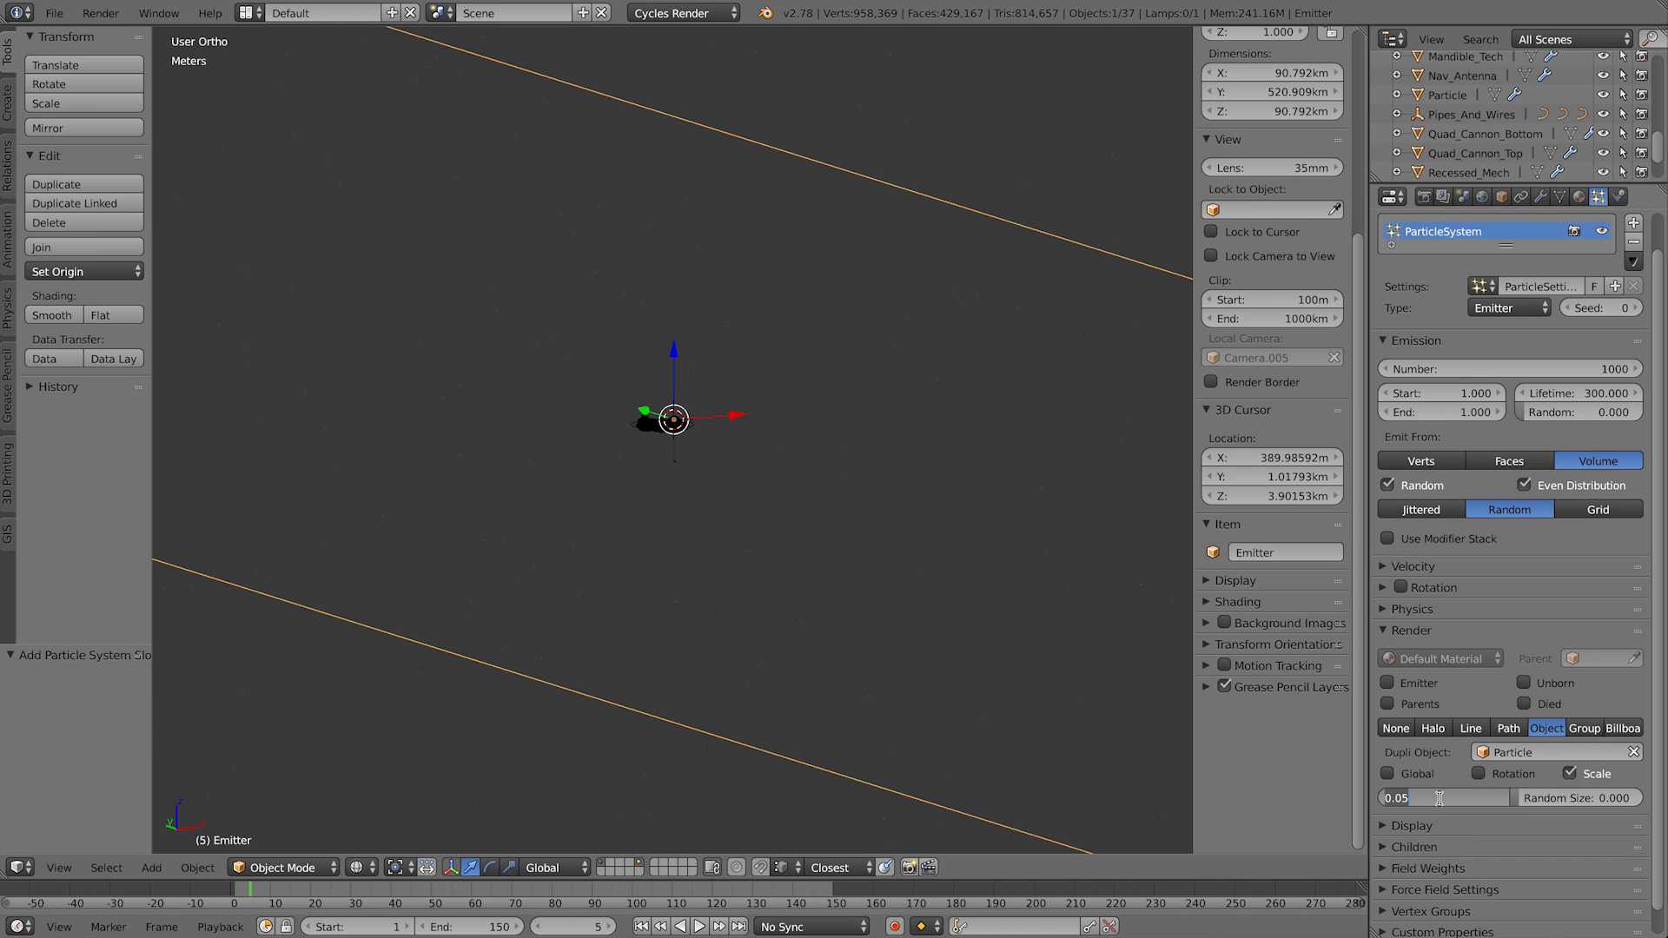
text(2)
key(Return)
middle_drag(1014, 629, 934, 624)
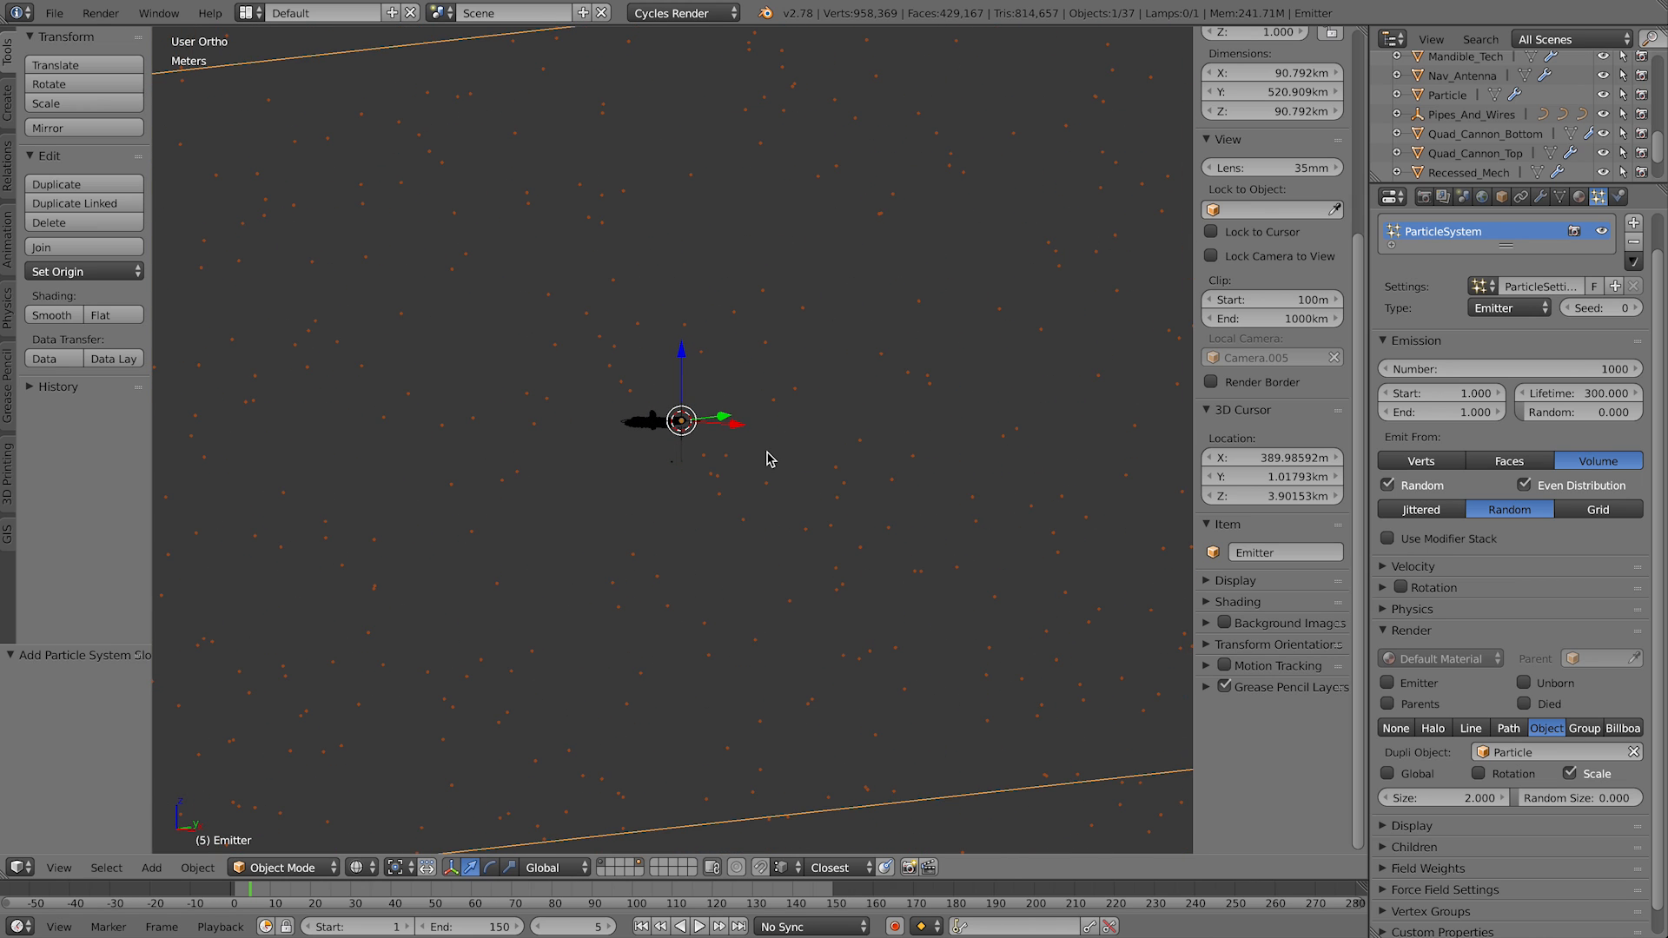
key(KP_0)
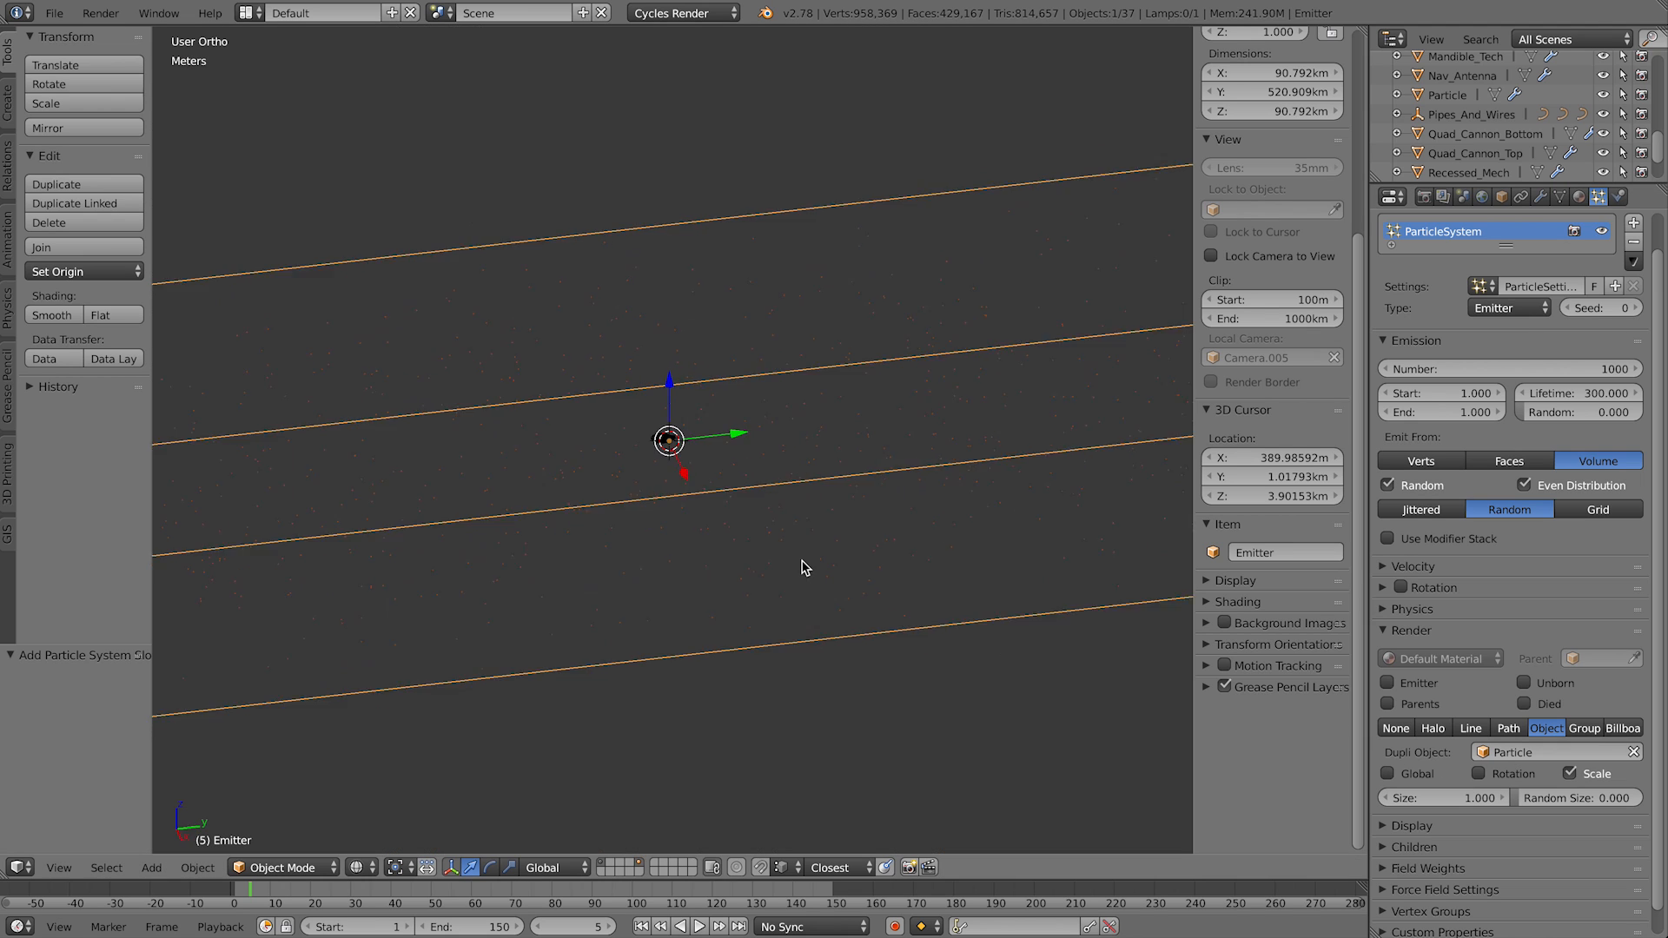
middle_drag(800, 561, 748, 409)
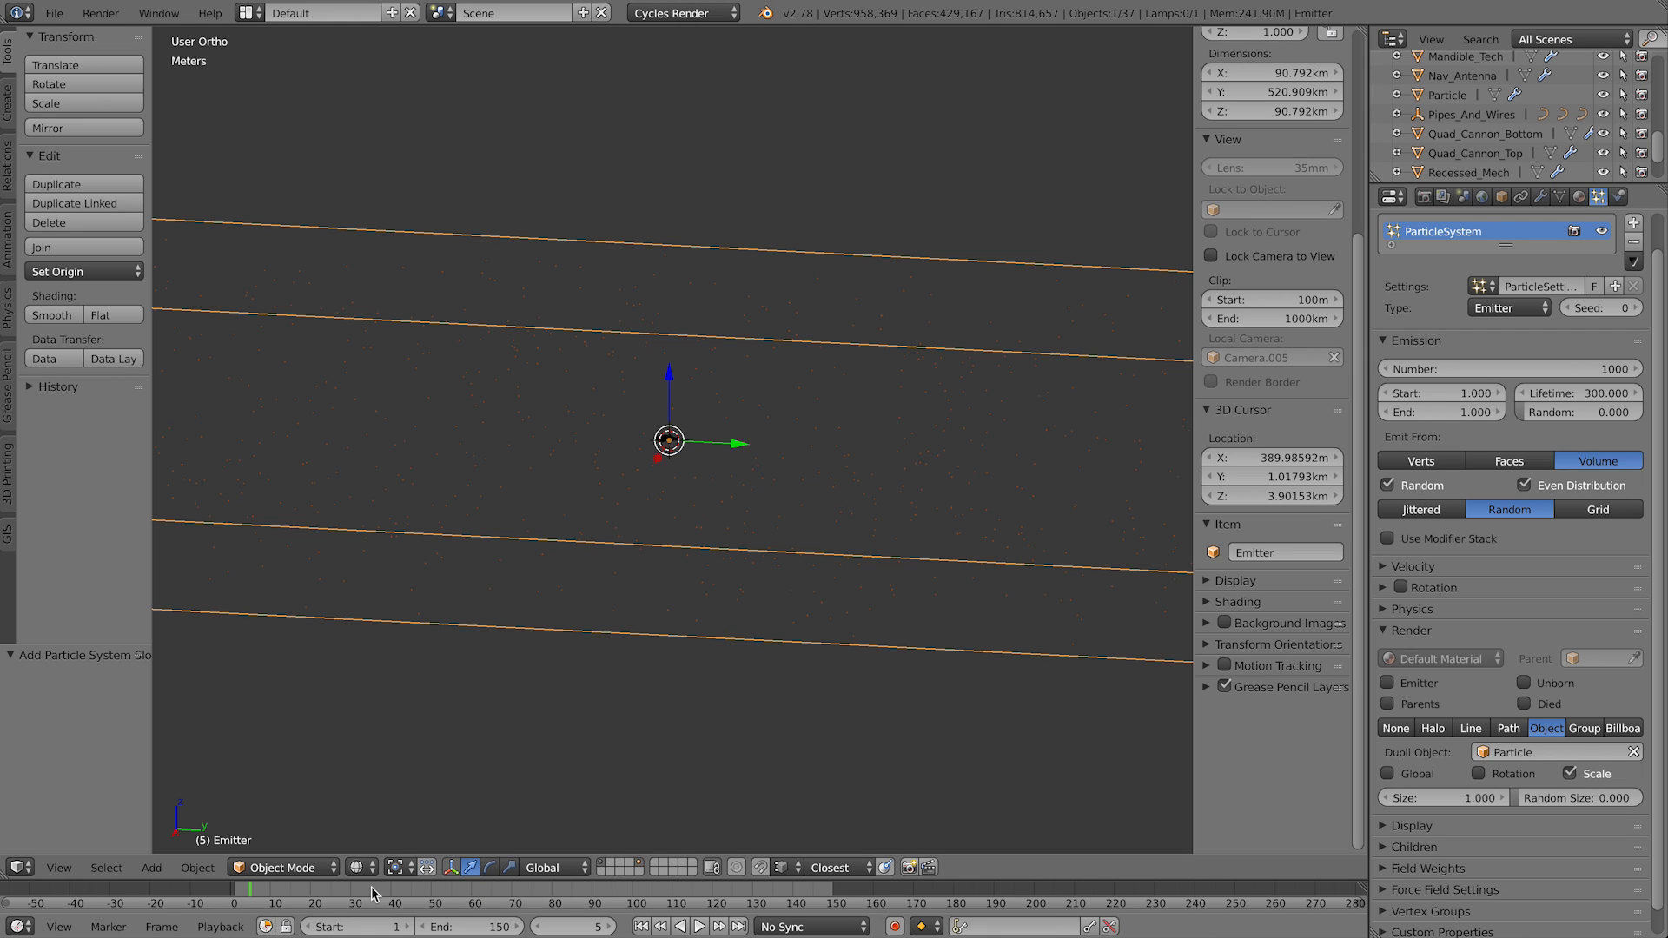
Step: At frame 2, move the Emitter box about 237 km along Y and keyframe its location
drag(242, 897, 241, 901)
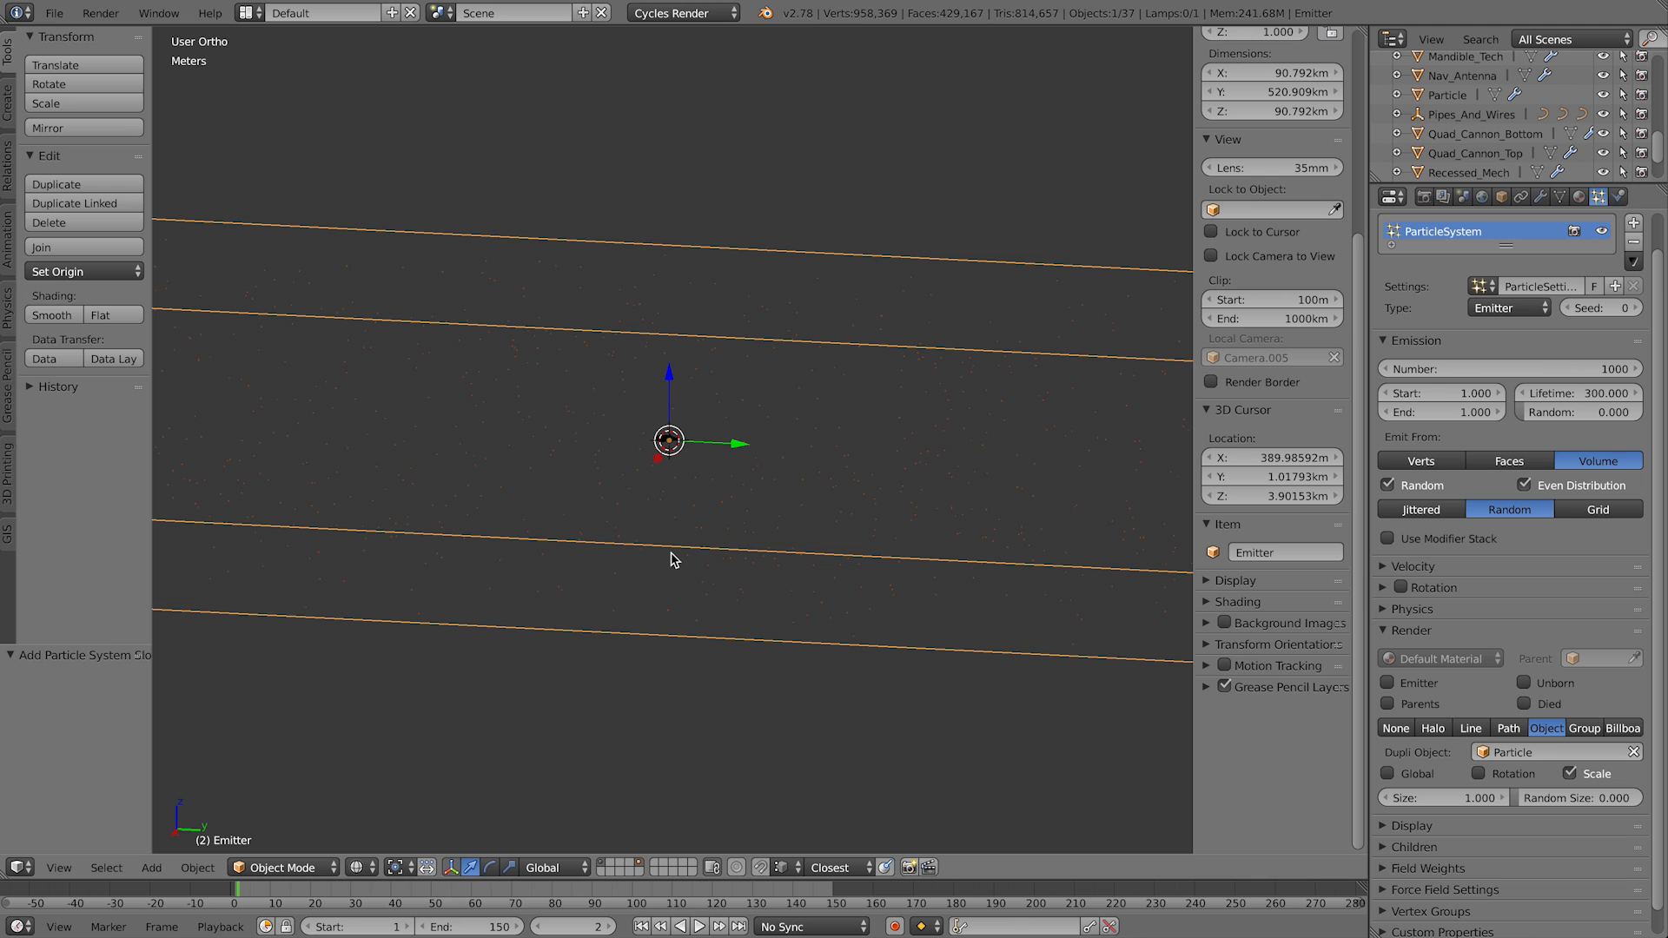
scroll(778, 493, down, 3)
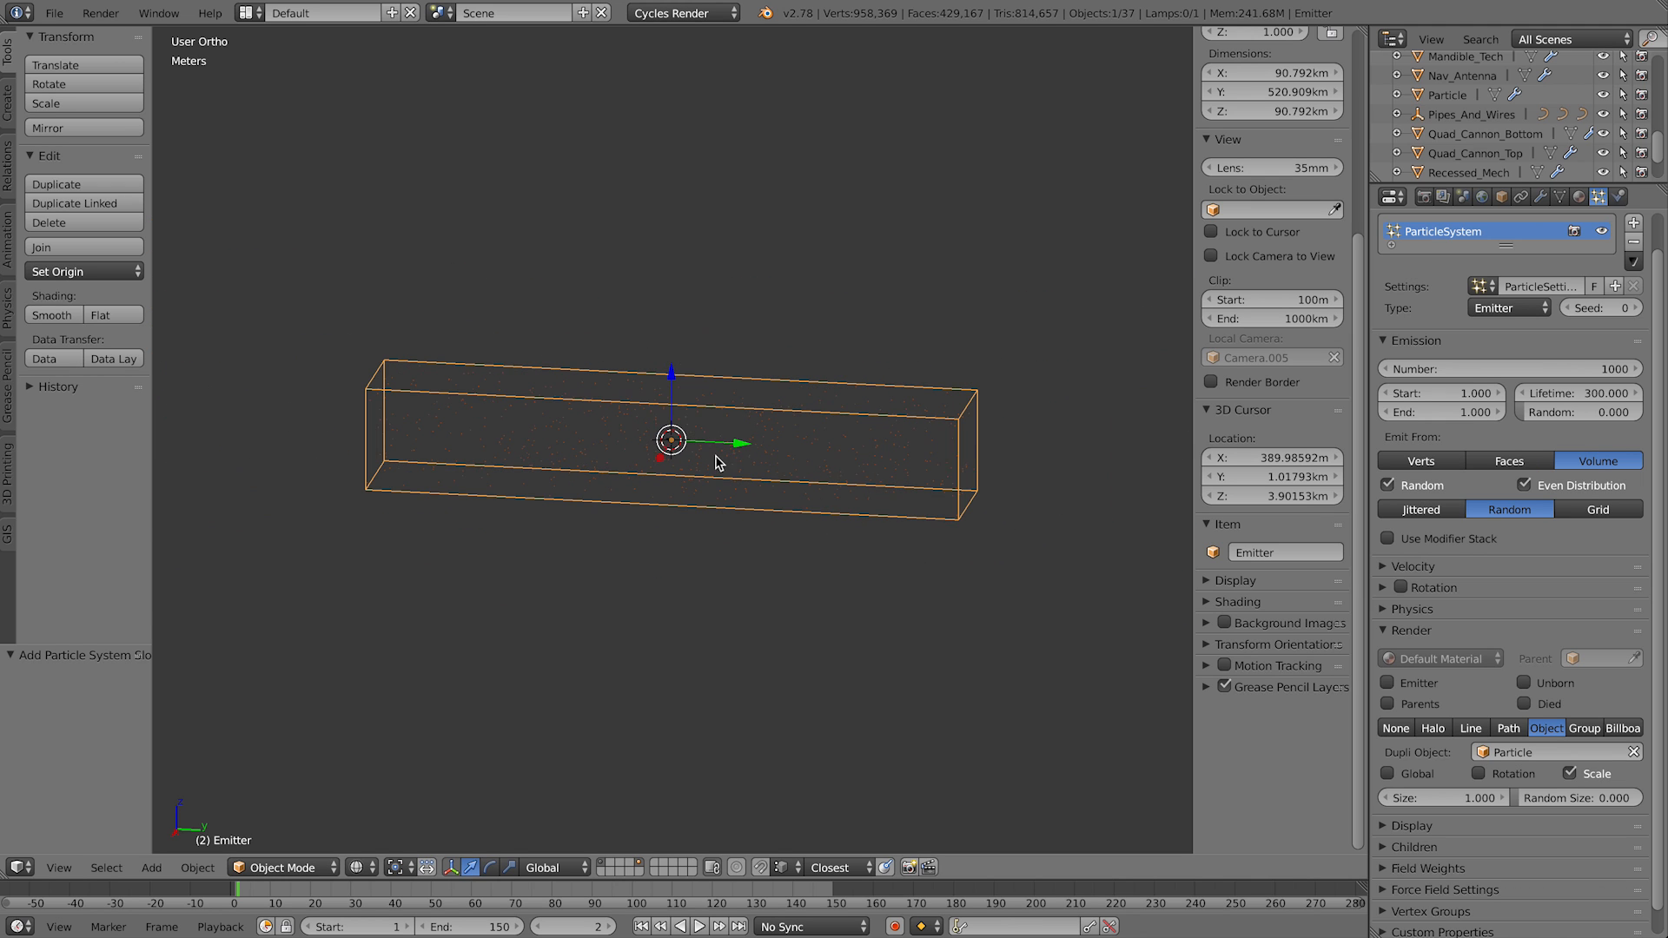
drag(737, 451, 1006, 473)
scroll(670, 447, up, 10)
scroll(674, 474, down, 3)
shift+middle_drag(749, 474, 607, 463)
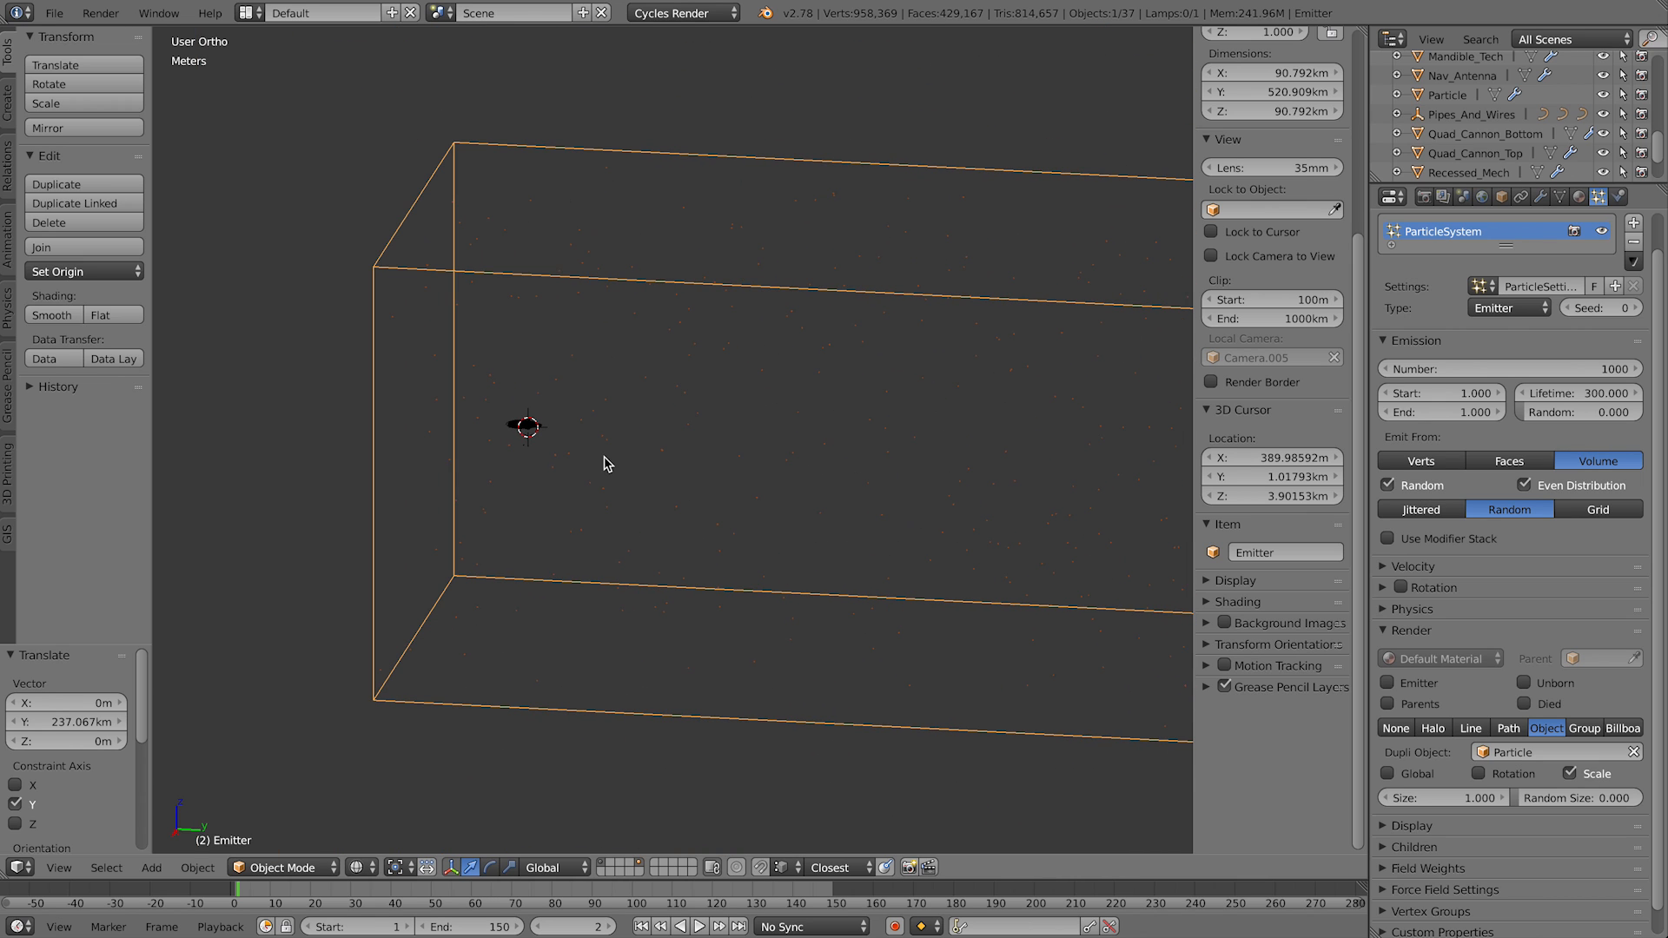
key(i)
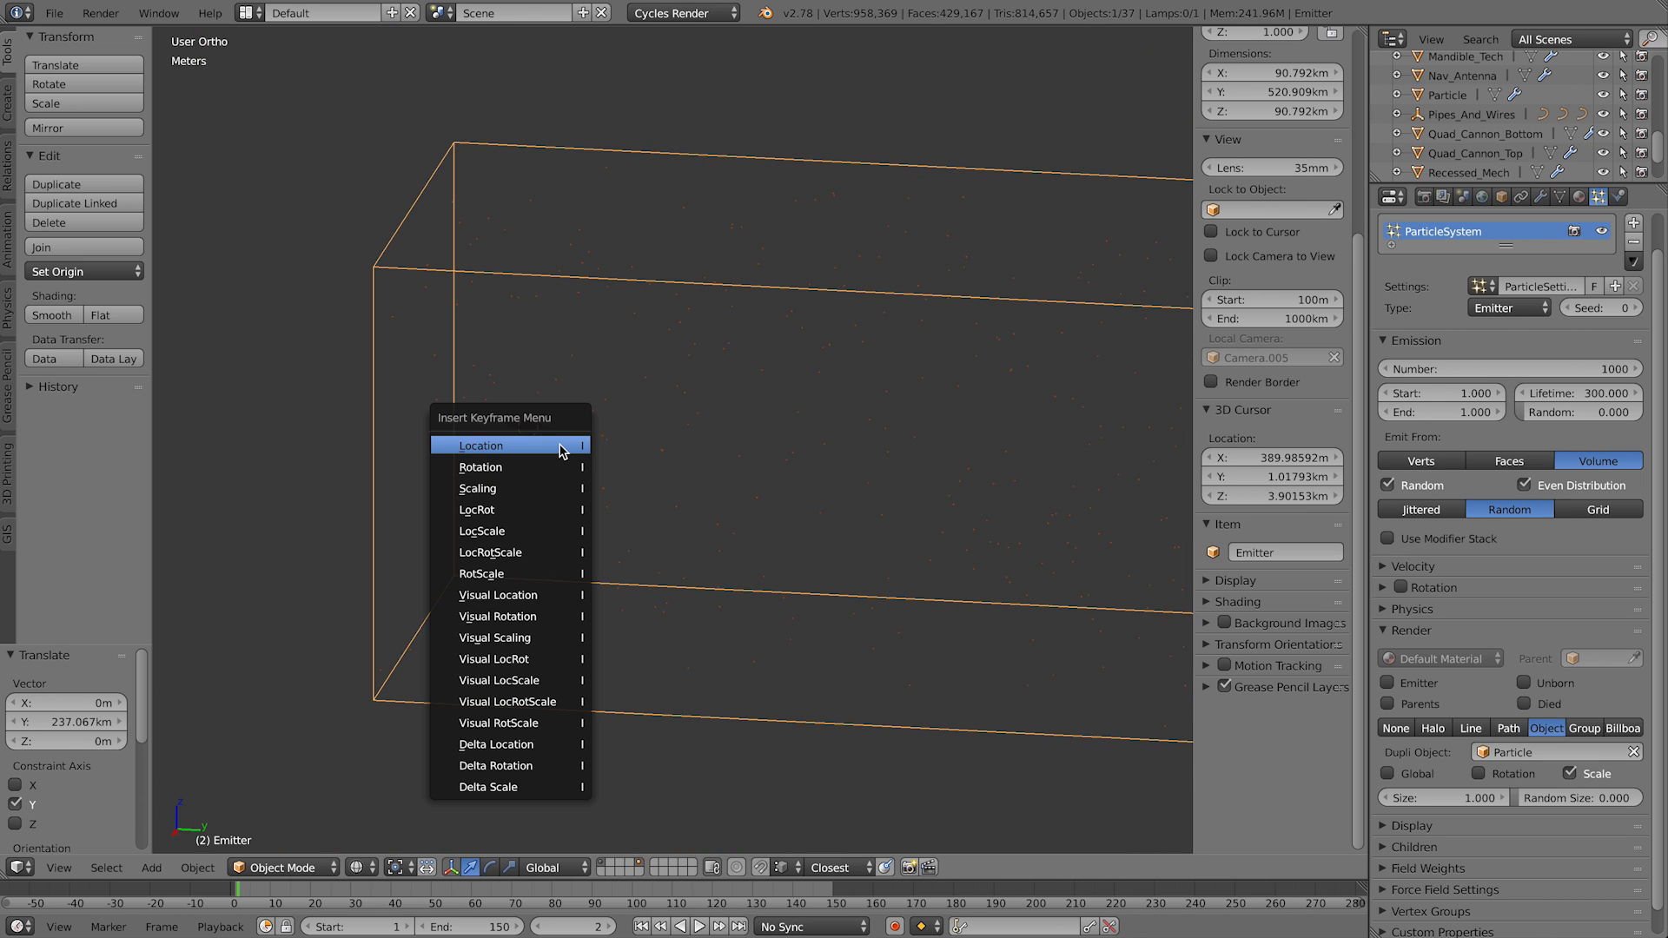
click(558, 451)
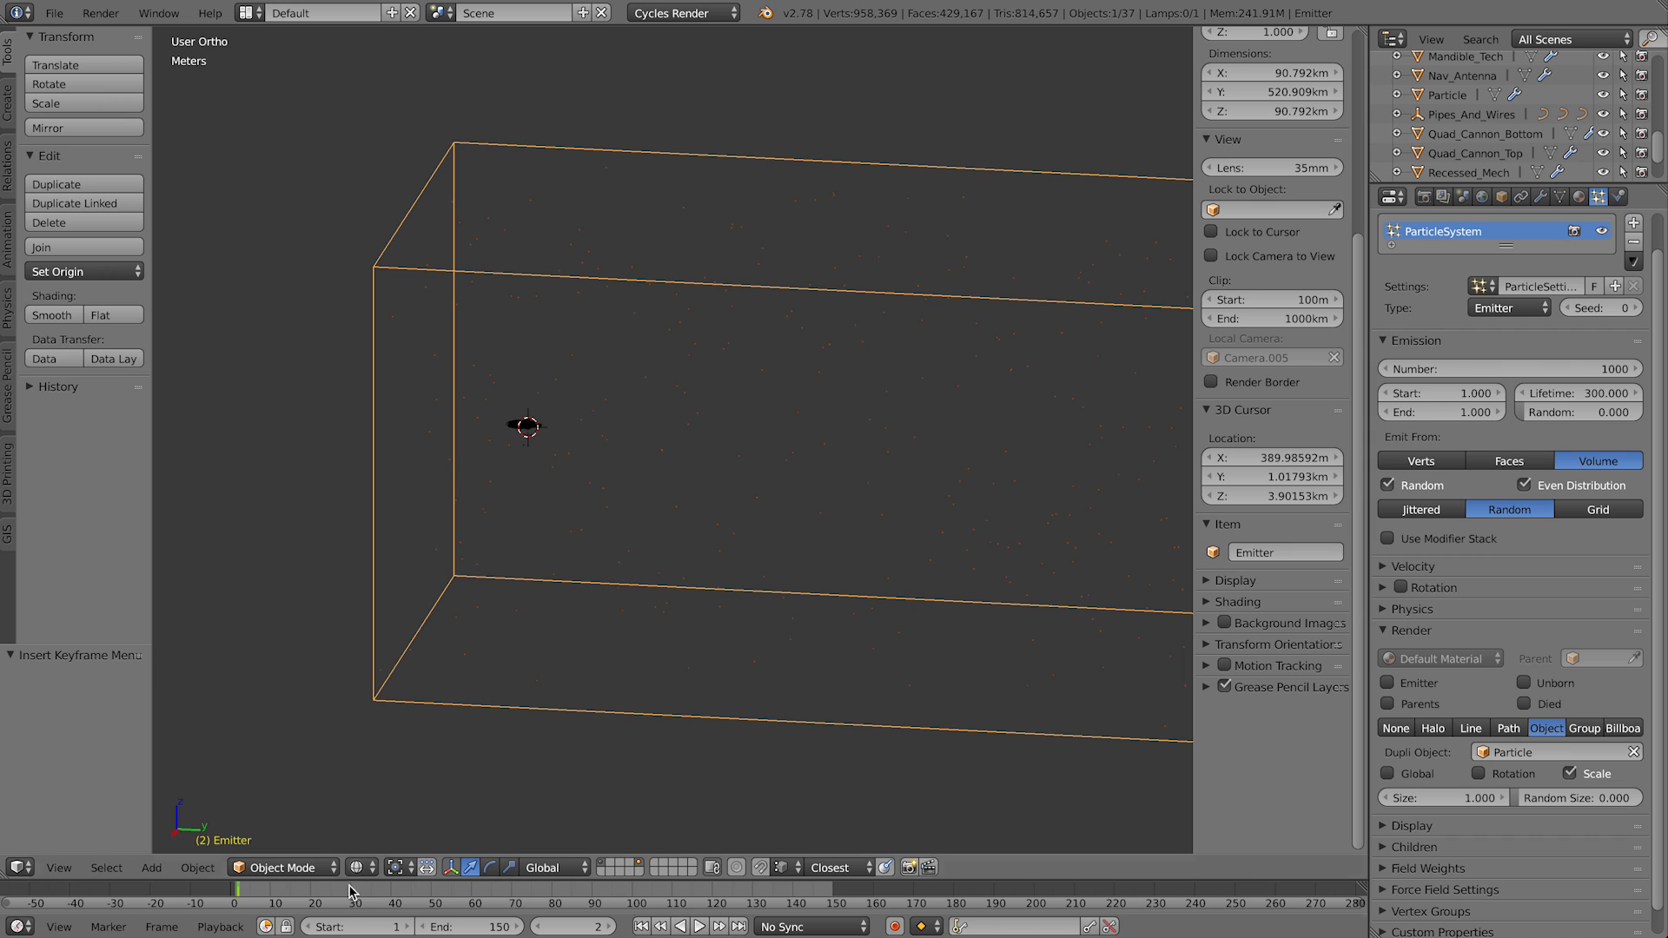
Step: At frame 40, move the Emitter box about -3.5 km along Y and keyframe its location
click(403, 888)
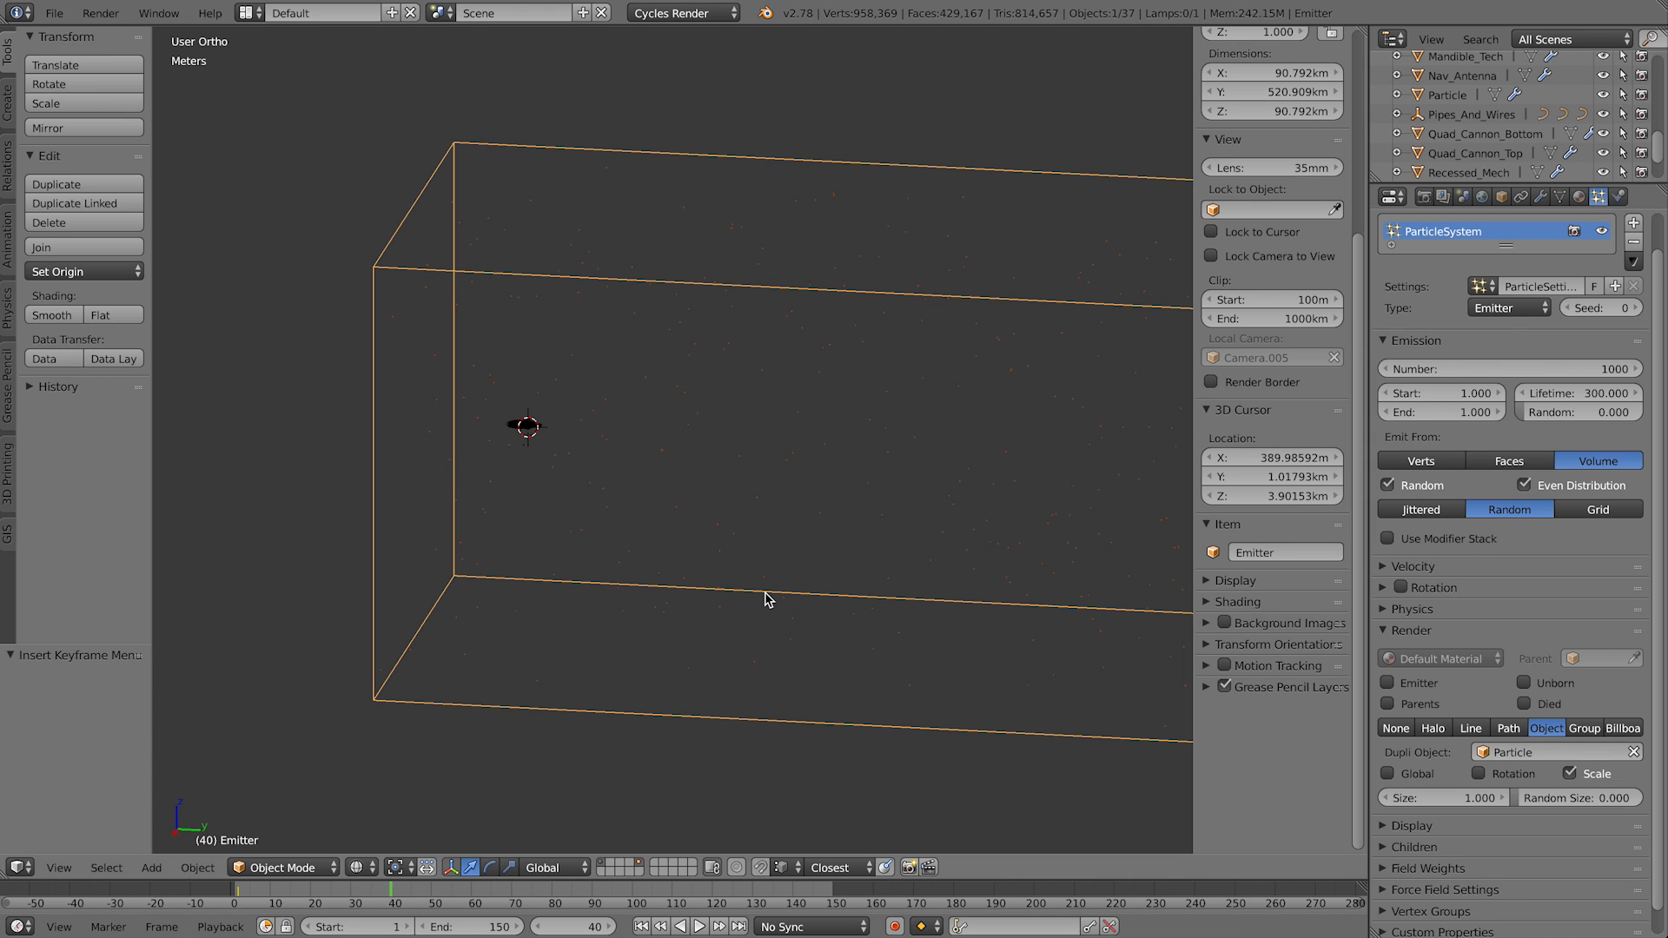
key(g)
key(y)
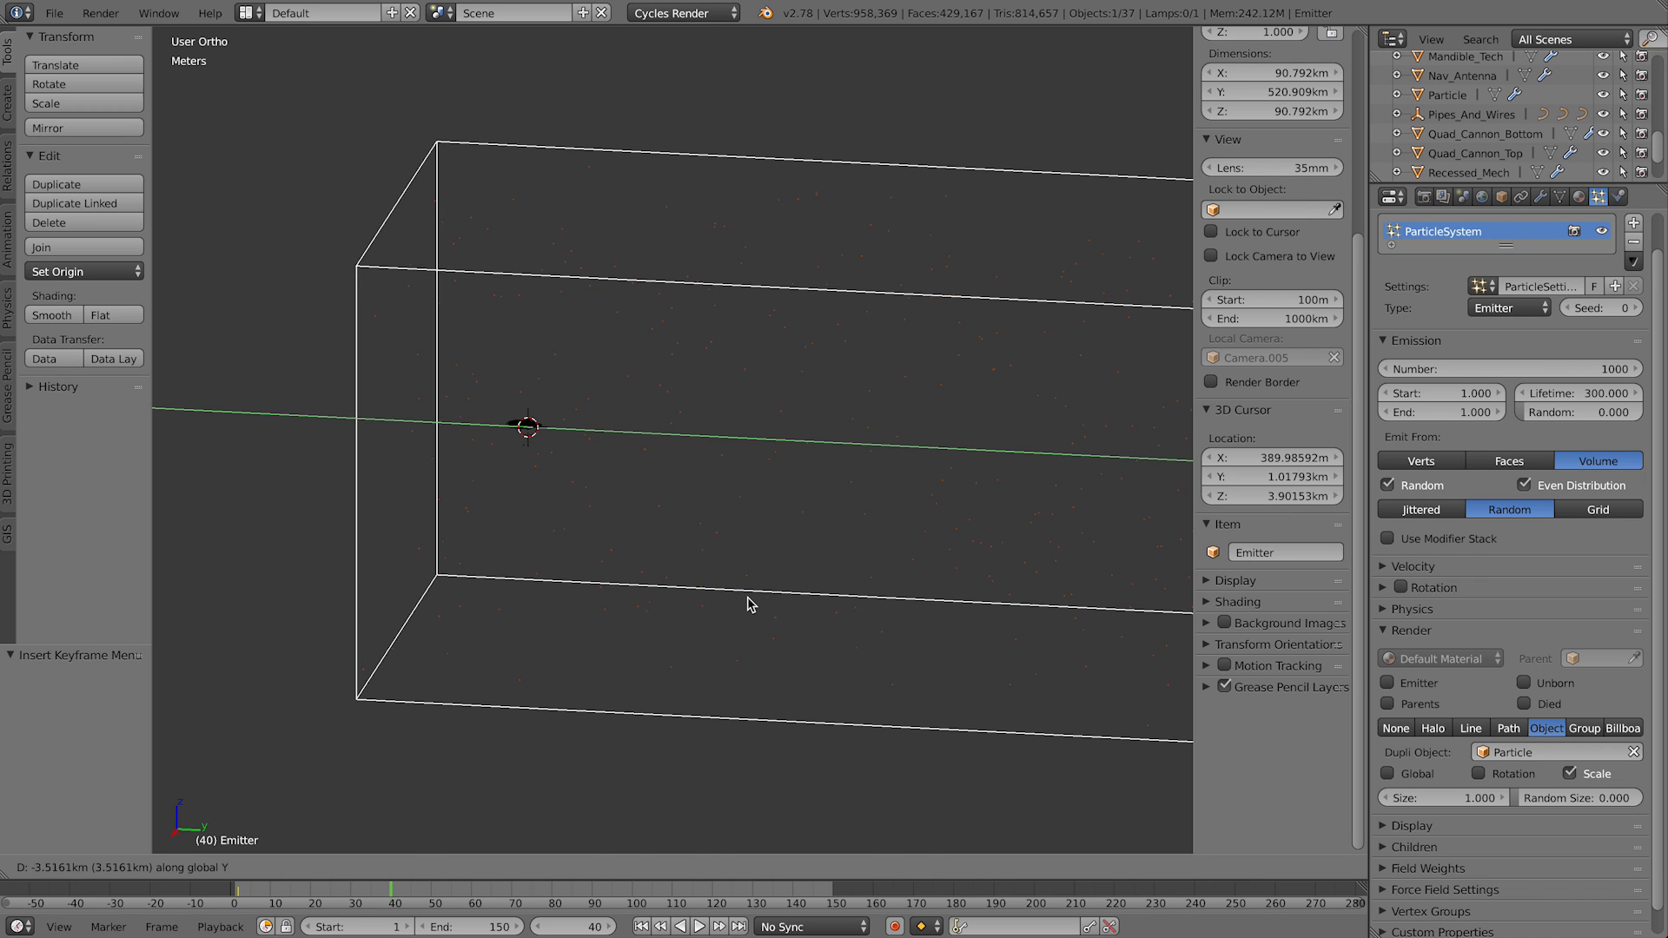
click(752, 605)
key(i)
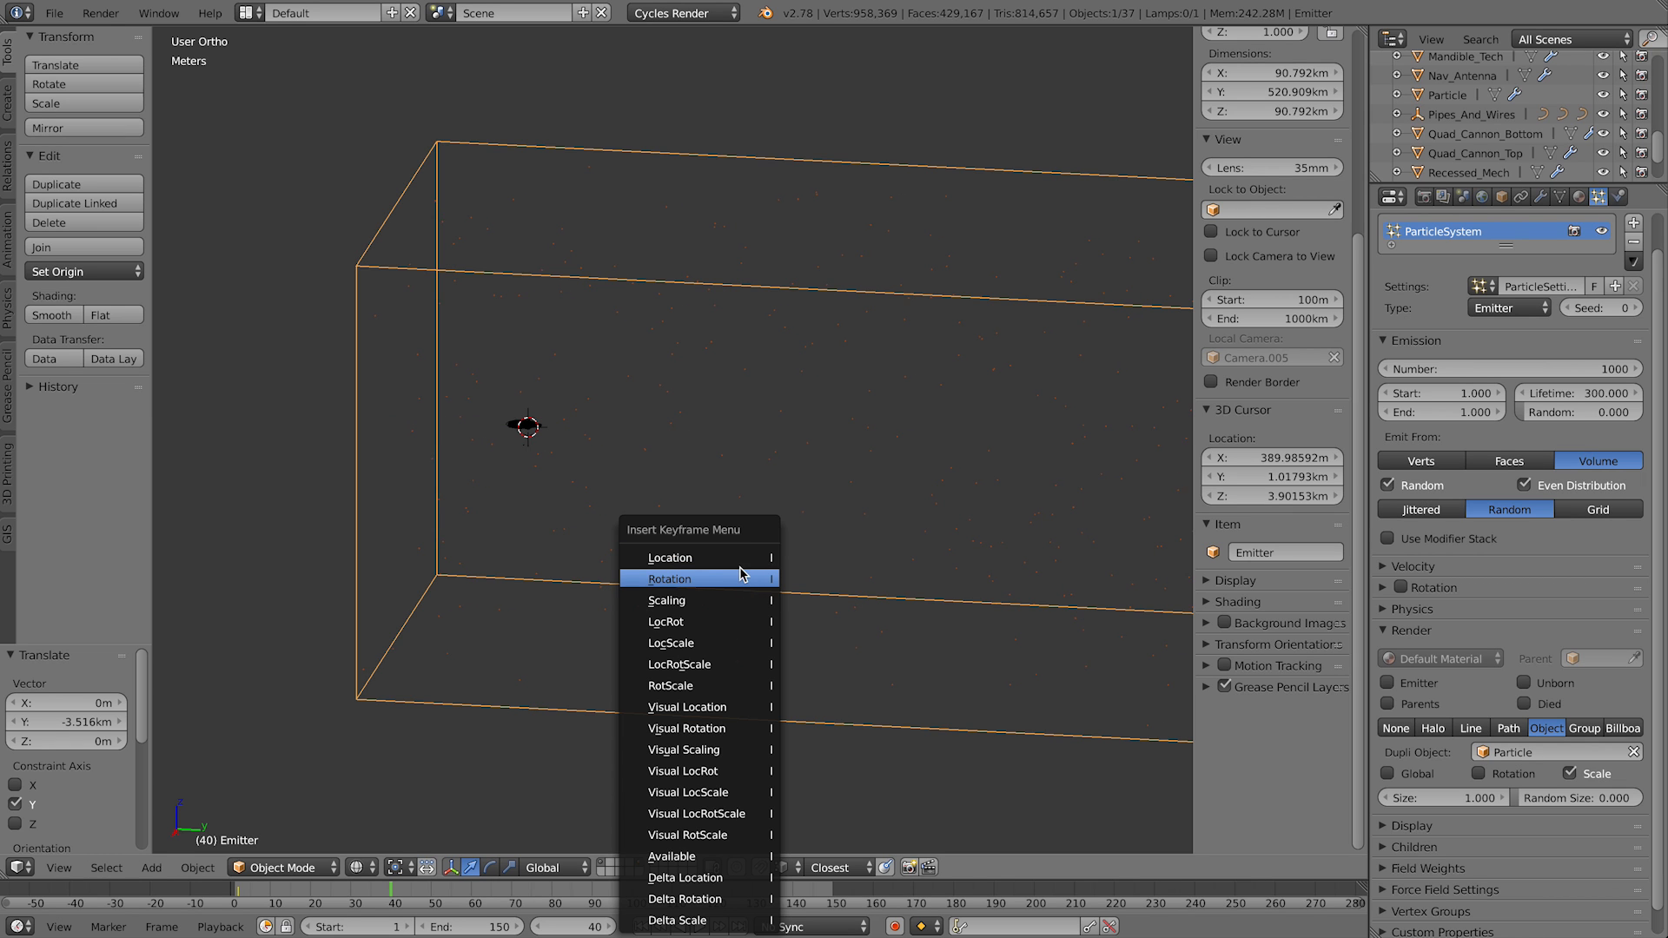
click(735, 563)
Step: At frame 150, move the Emitter box about -391 km along Y, keyframe its location, and play back the animation
click(829, 886)
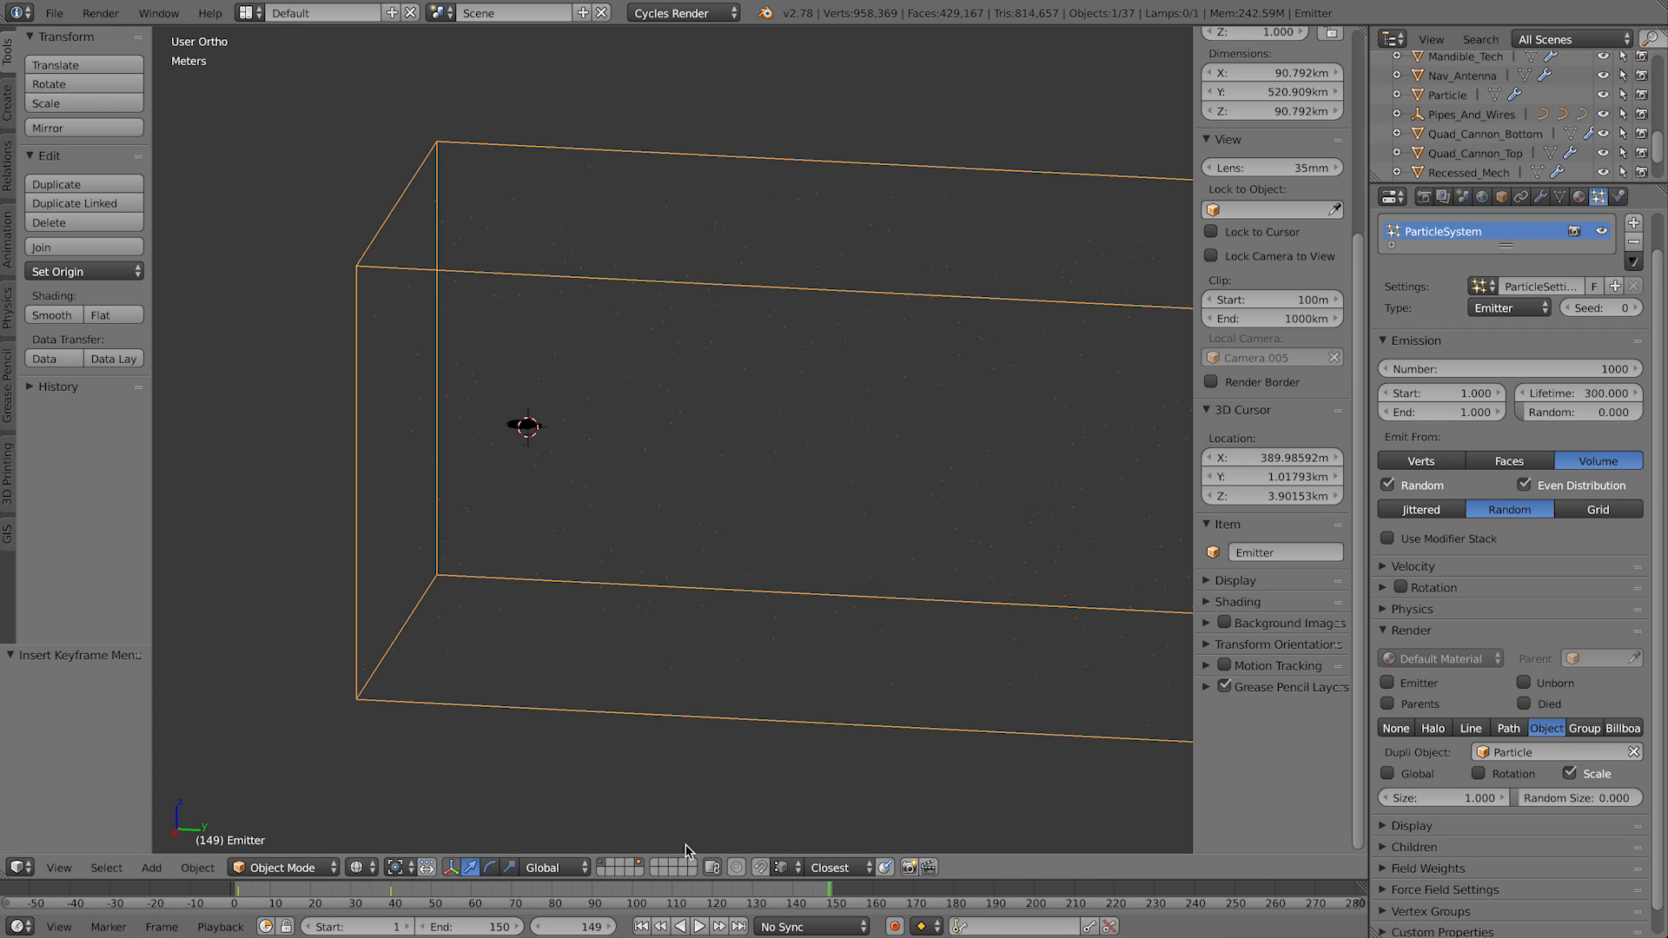
click(607, 926)
key(g)
key(y)
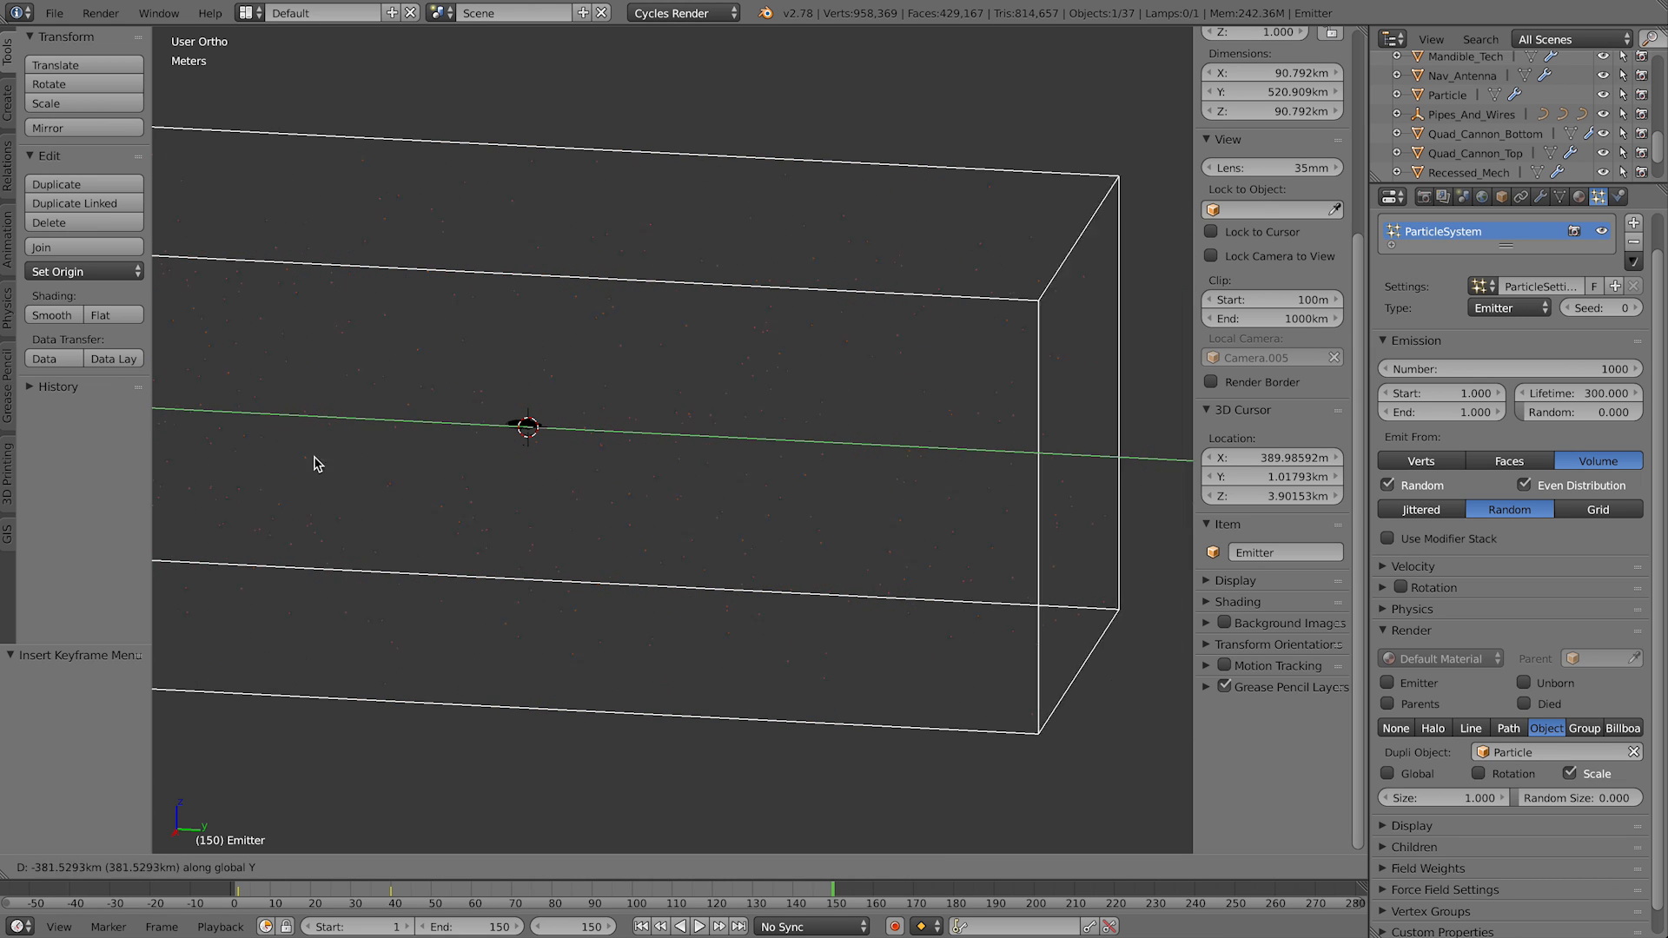
click(279, 465)
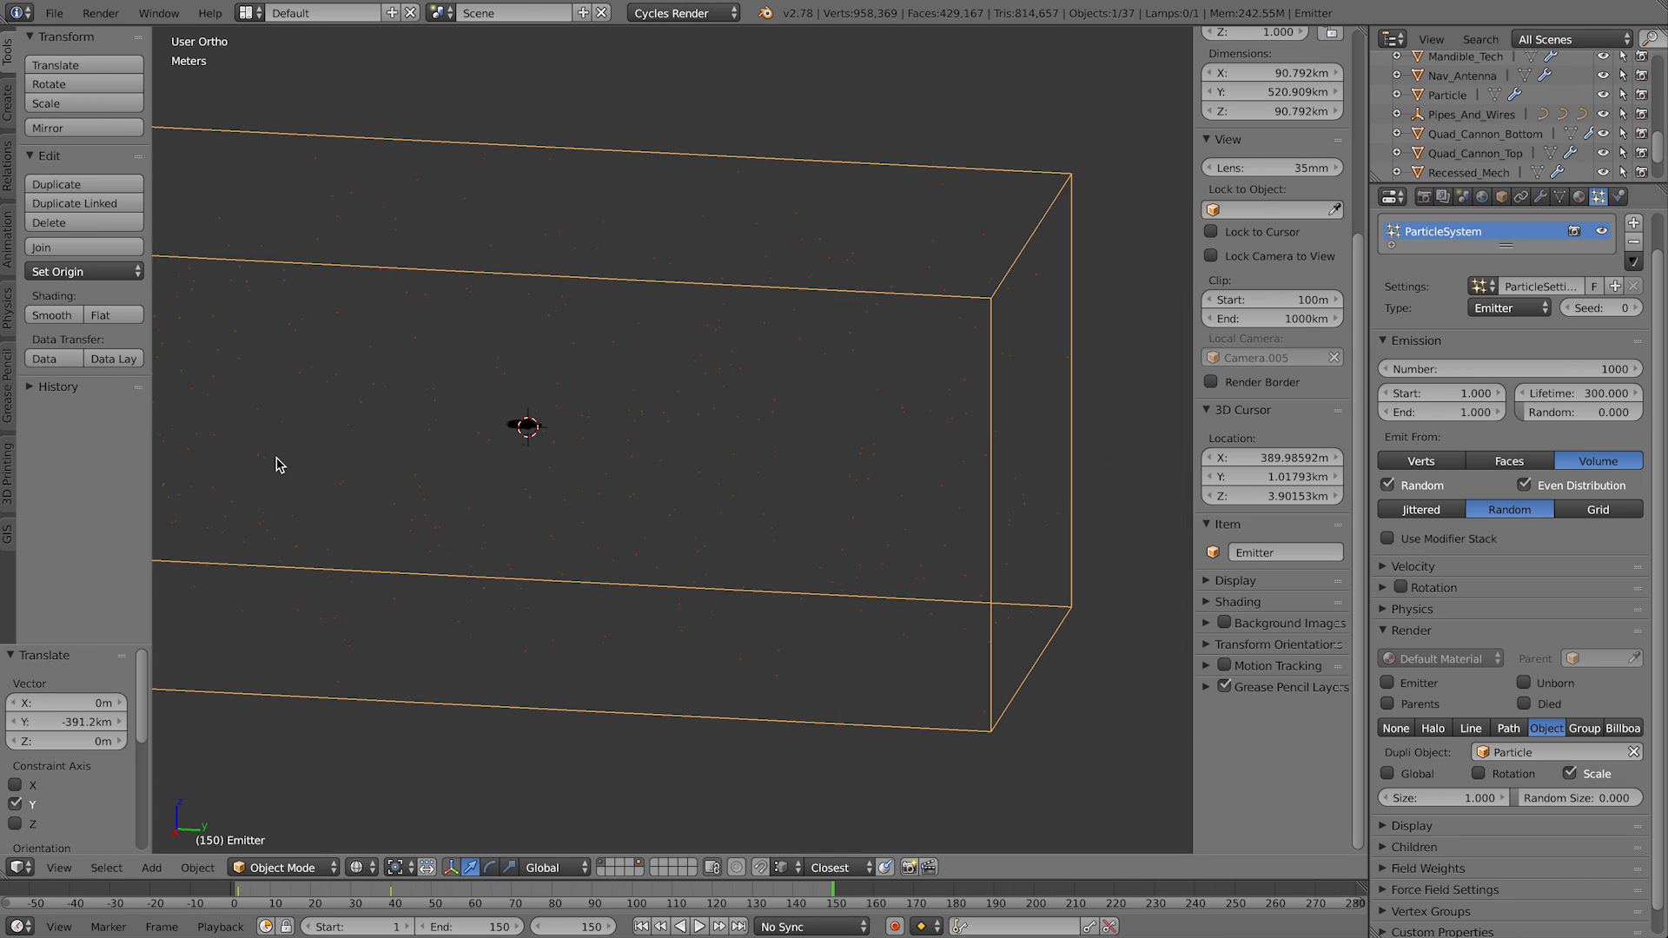
key(i)
click(624, 450)
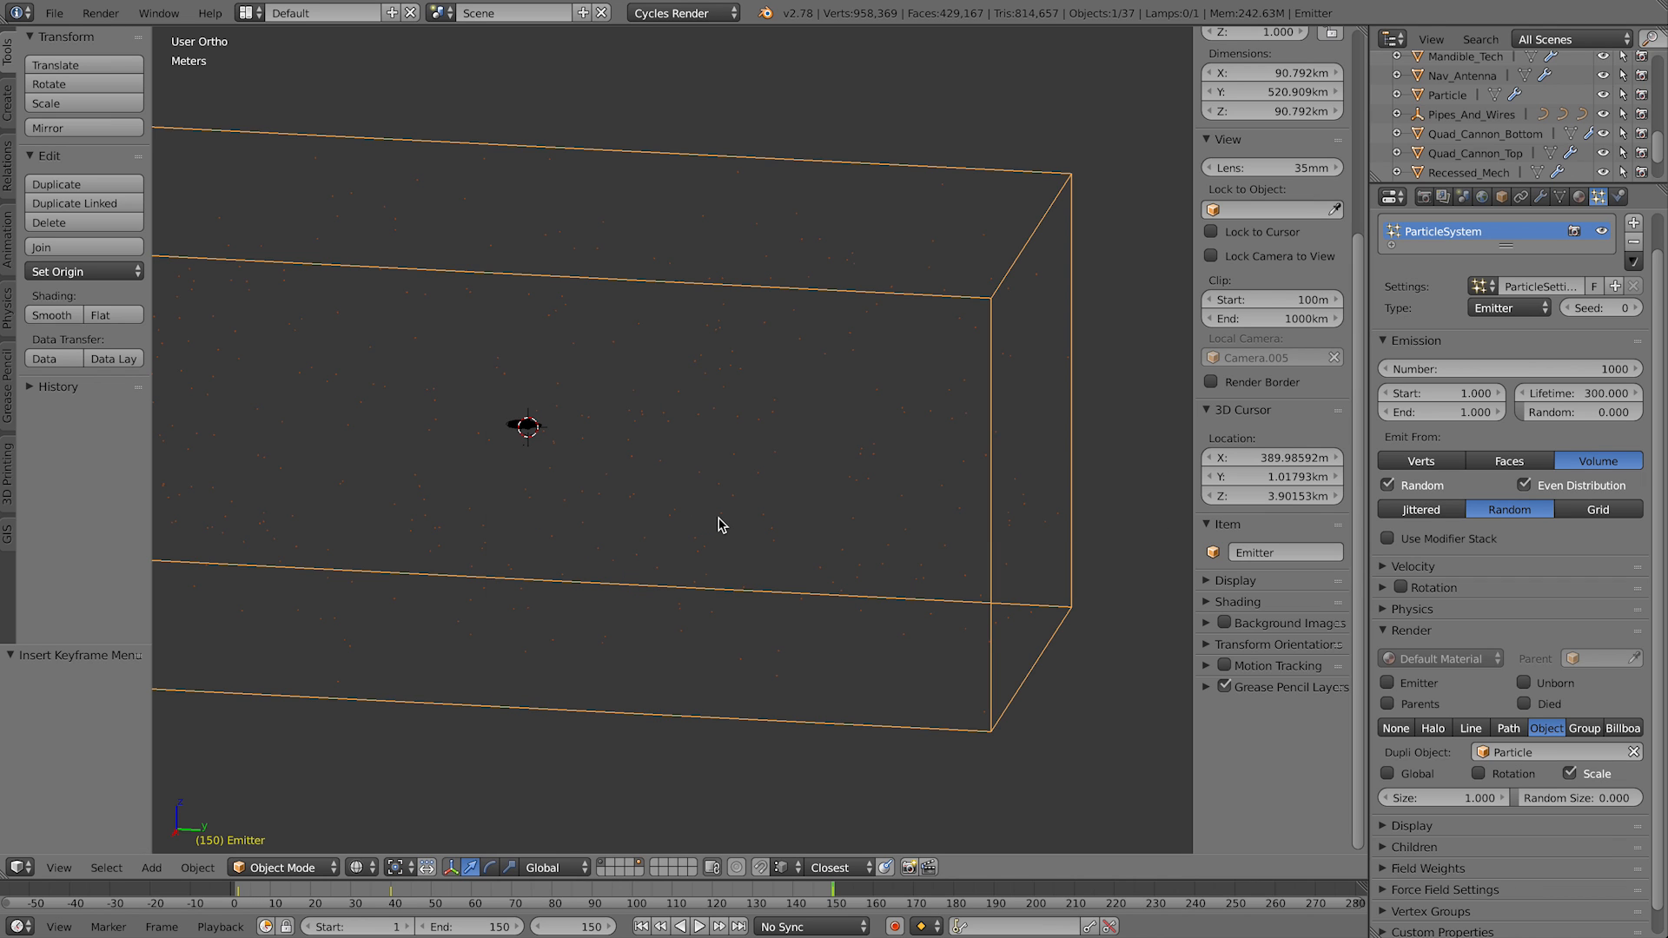
key(alt+a)
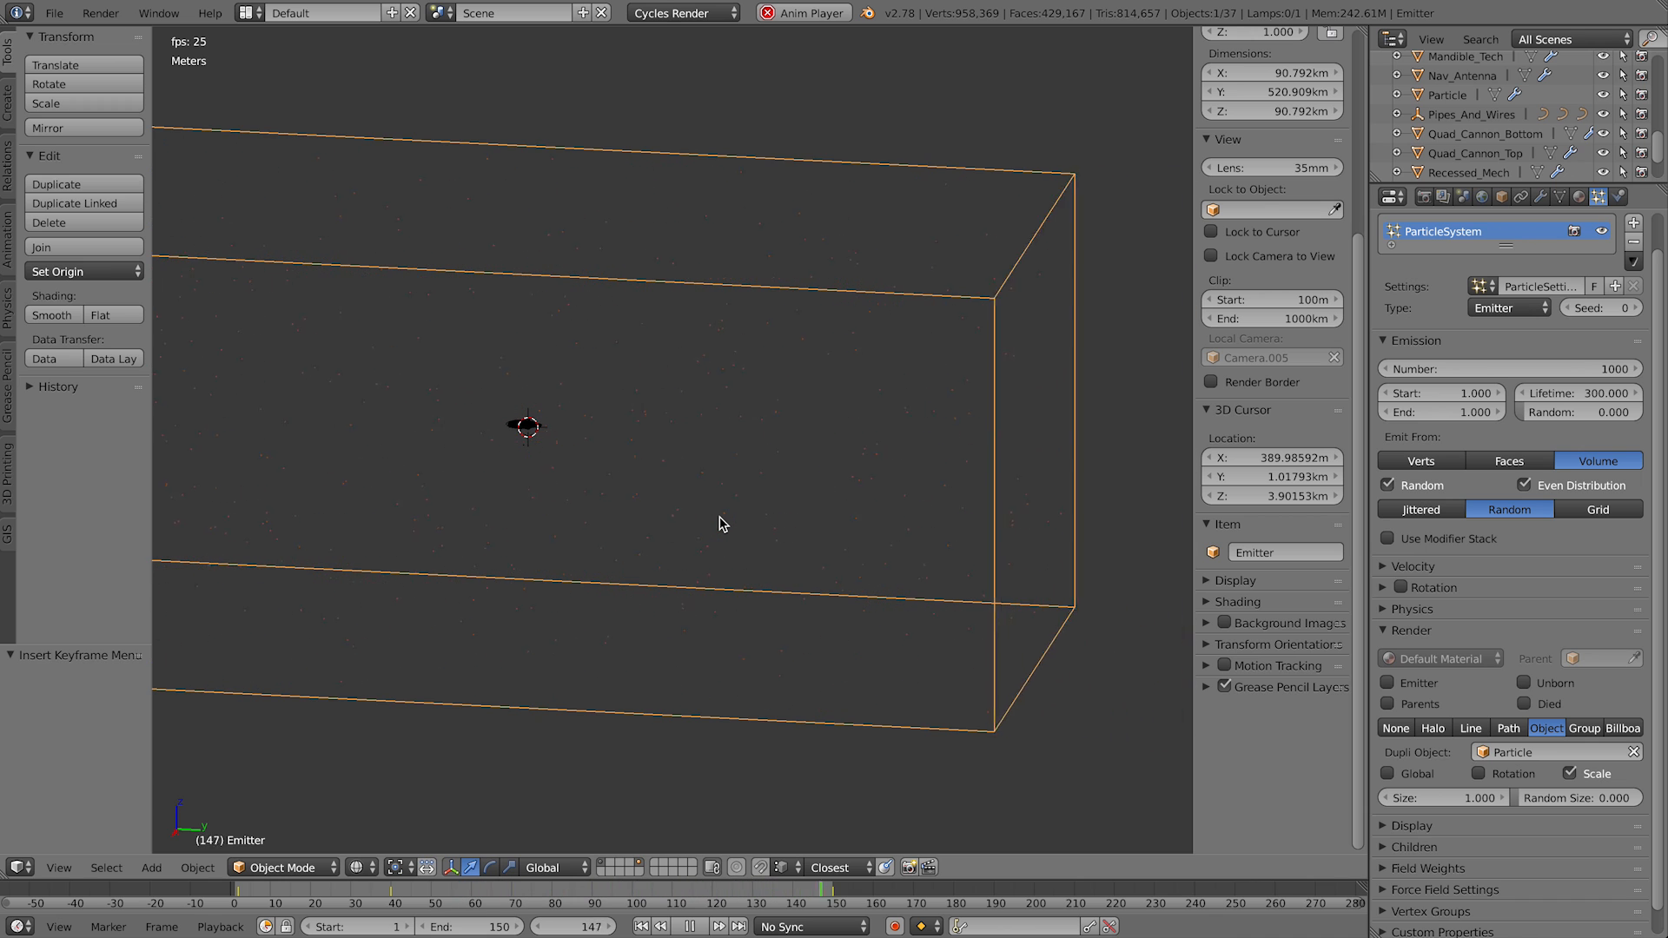
key(alt+a)
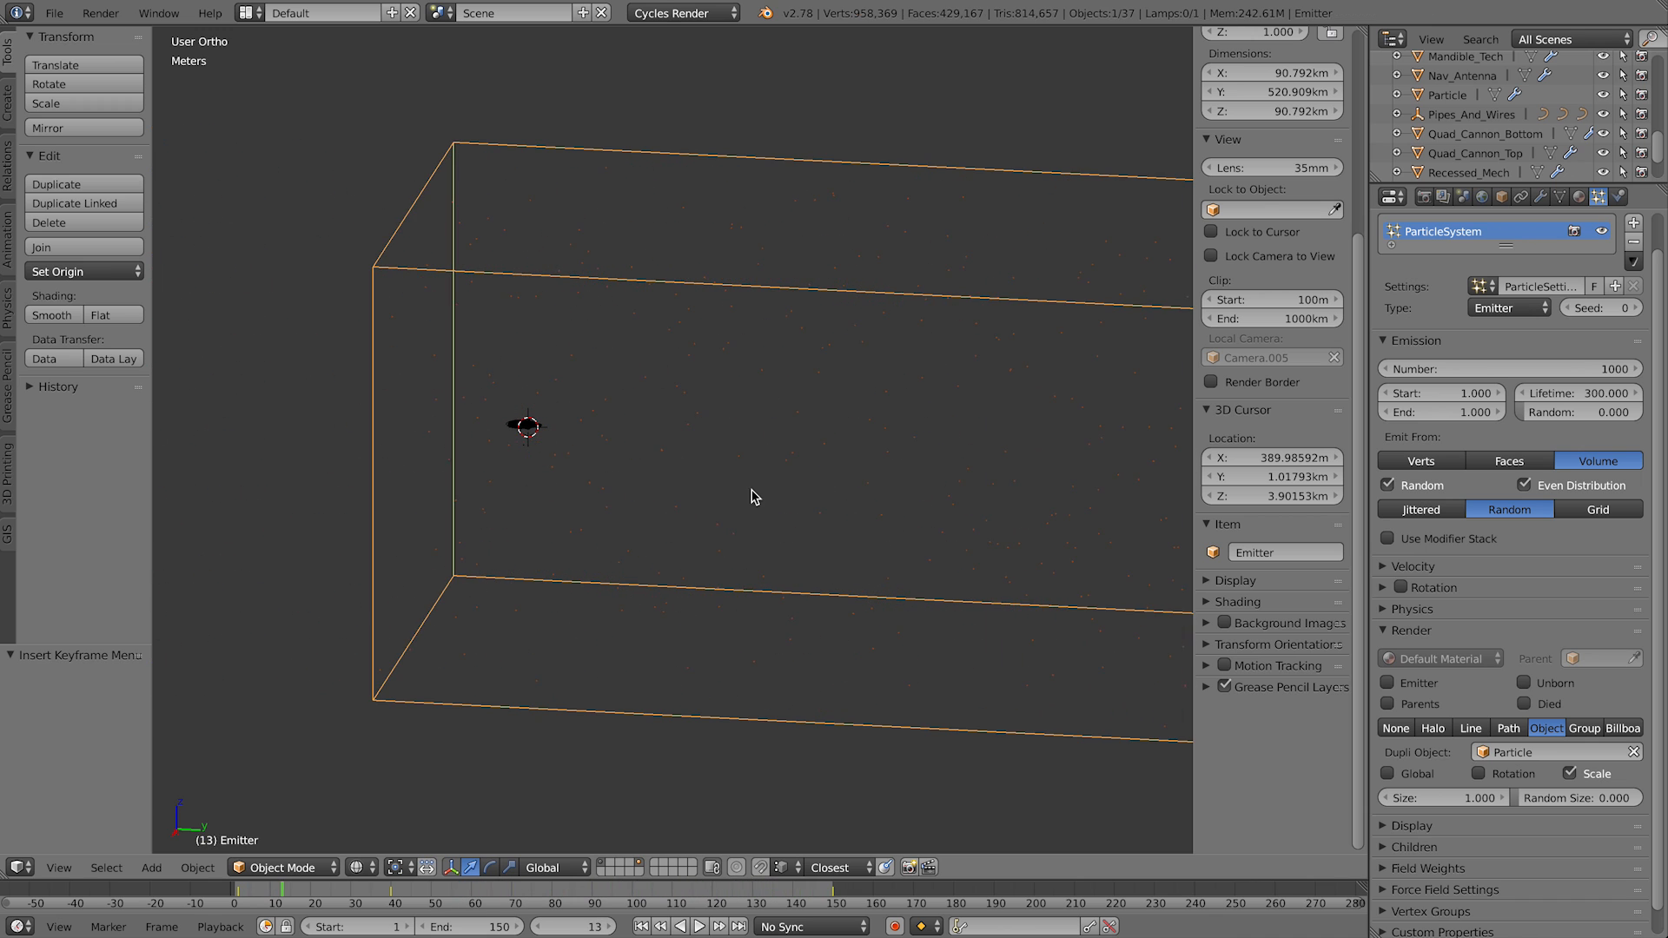
Step: Switch to the Animation screen layout and fit the Emitter's location curves in the graph editor
click(248, 12)
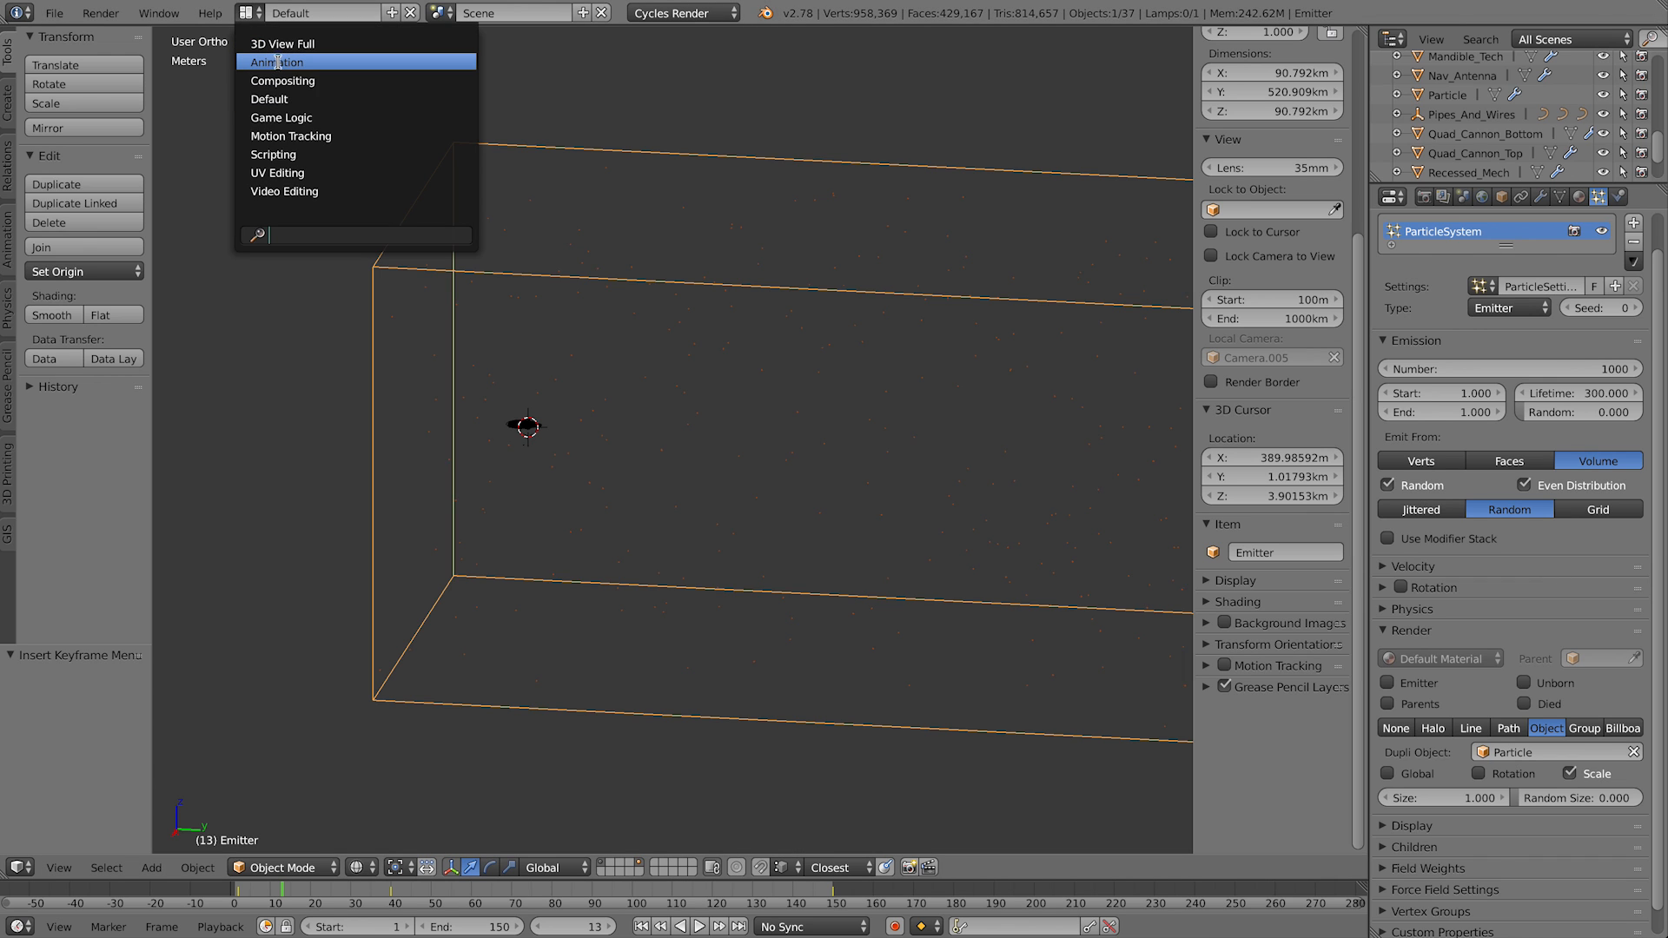
click(277, 63)
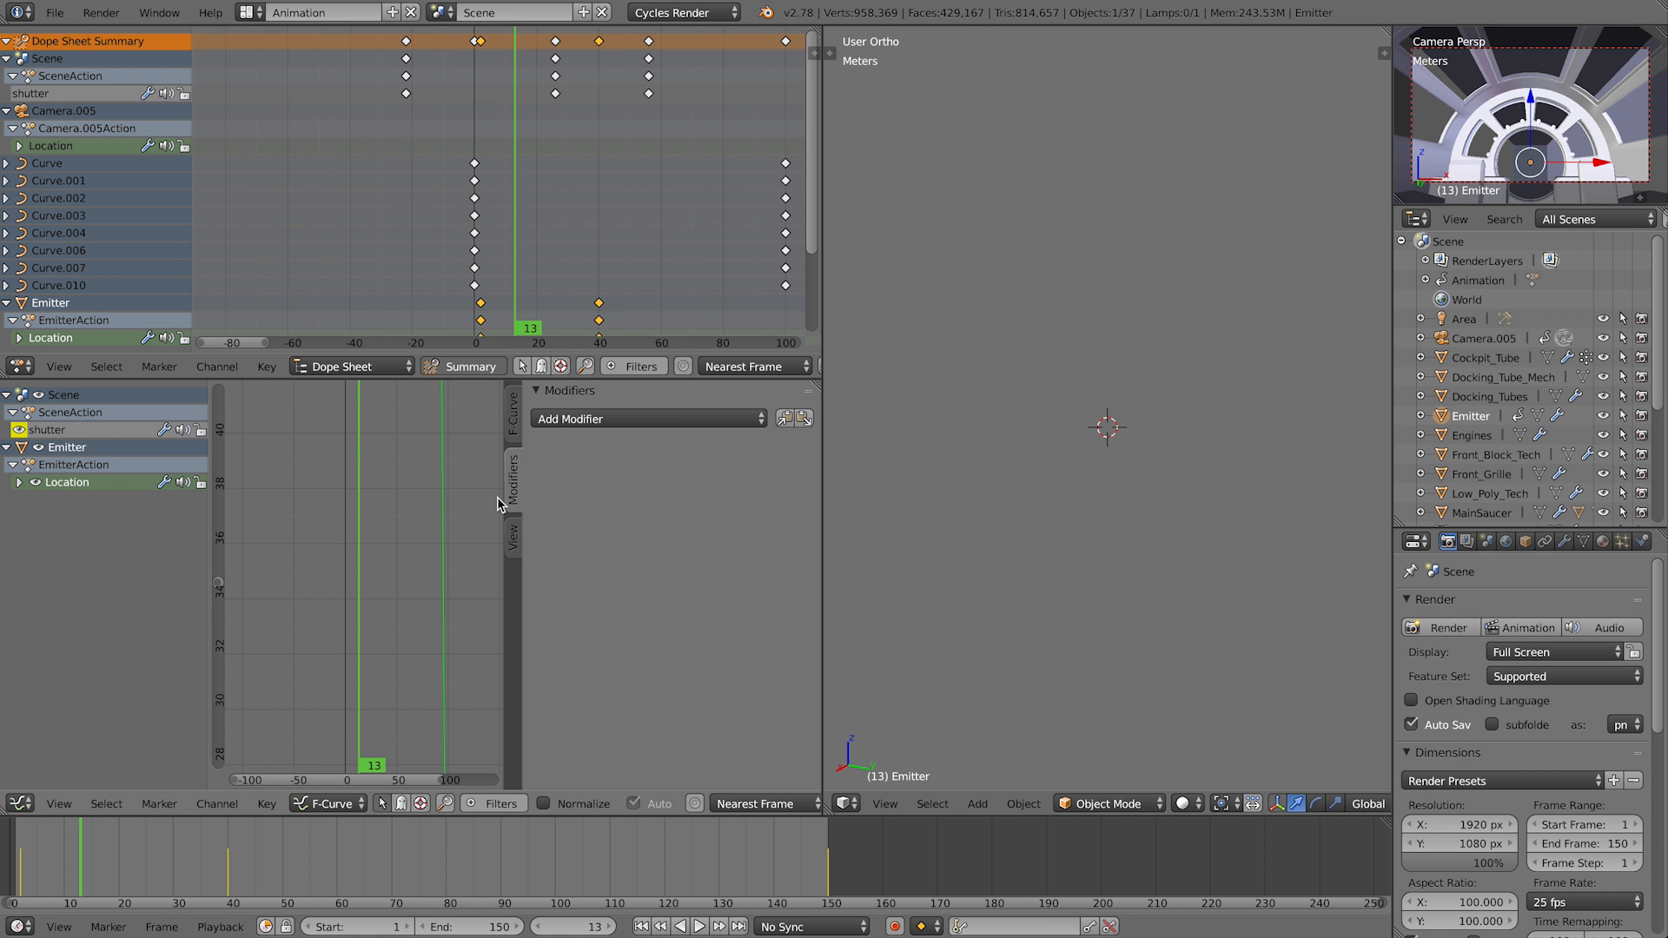
click(81, 487)
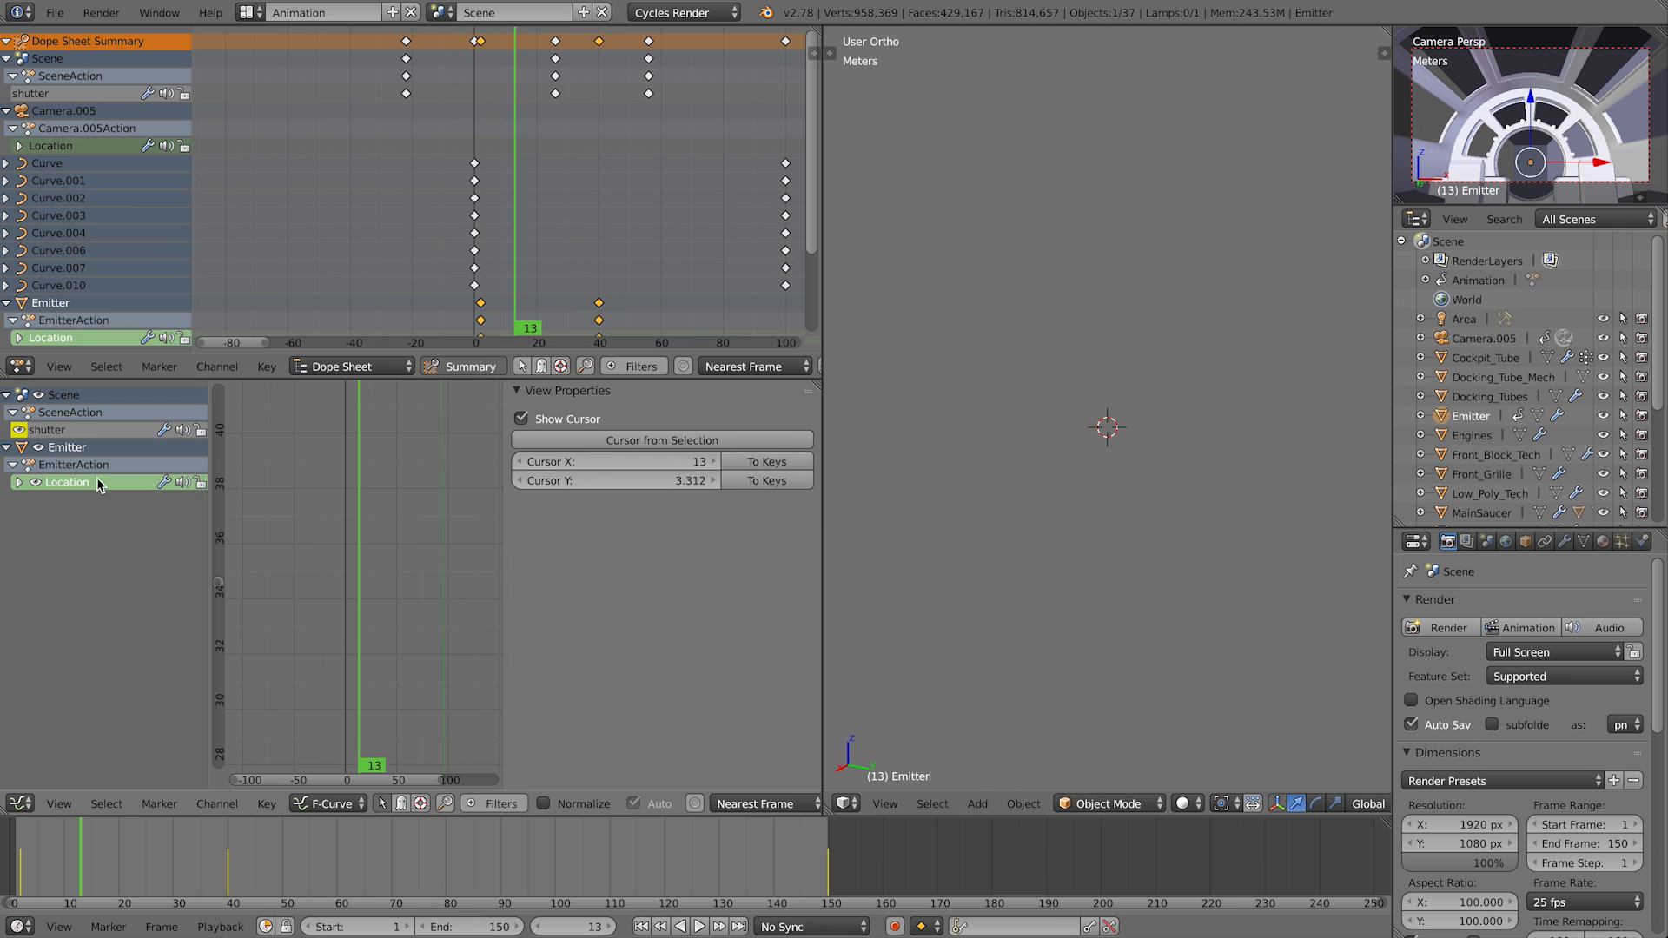
scroll(403, 548, down, 2)
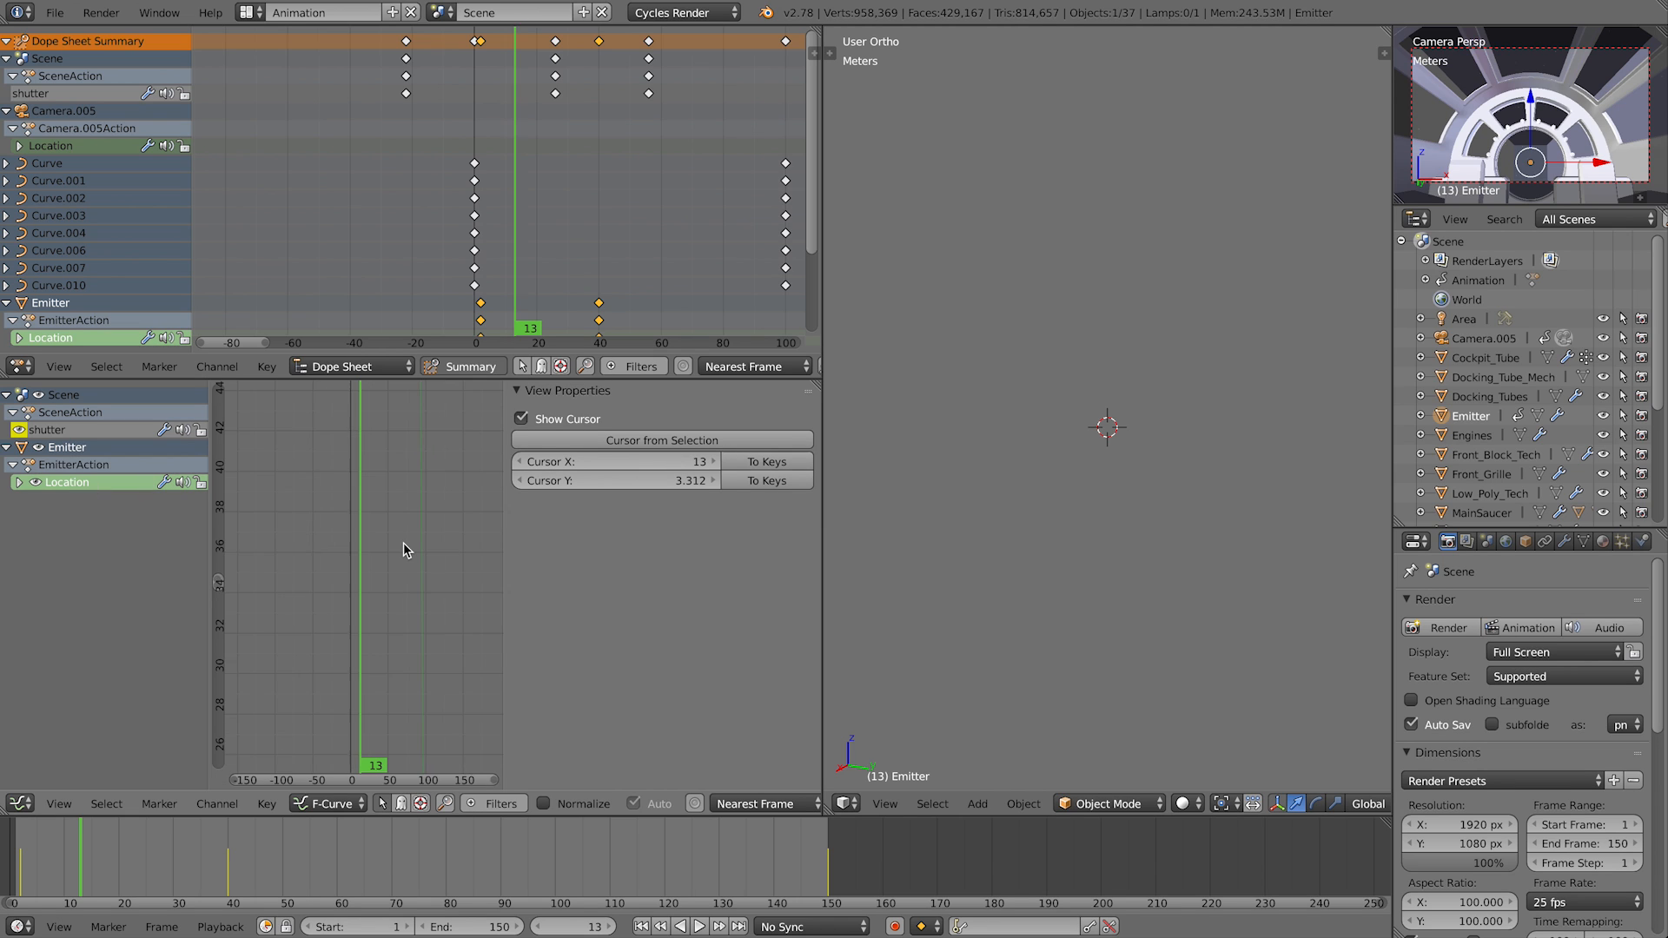
scroll(403, 547, down, 3)
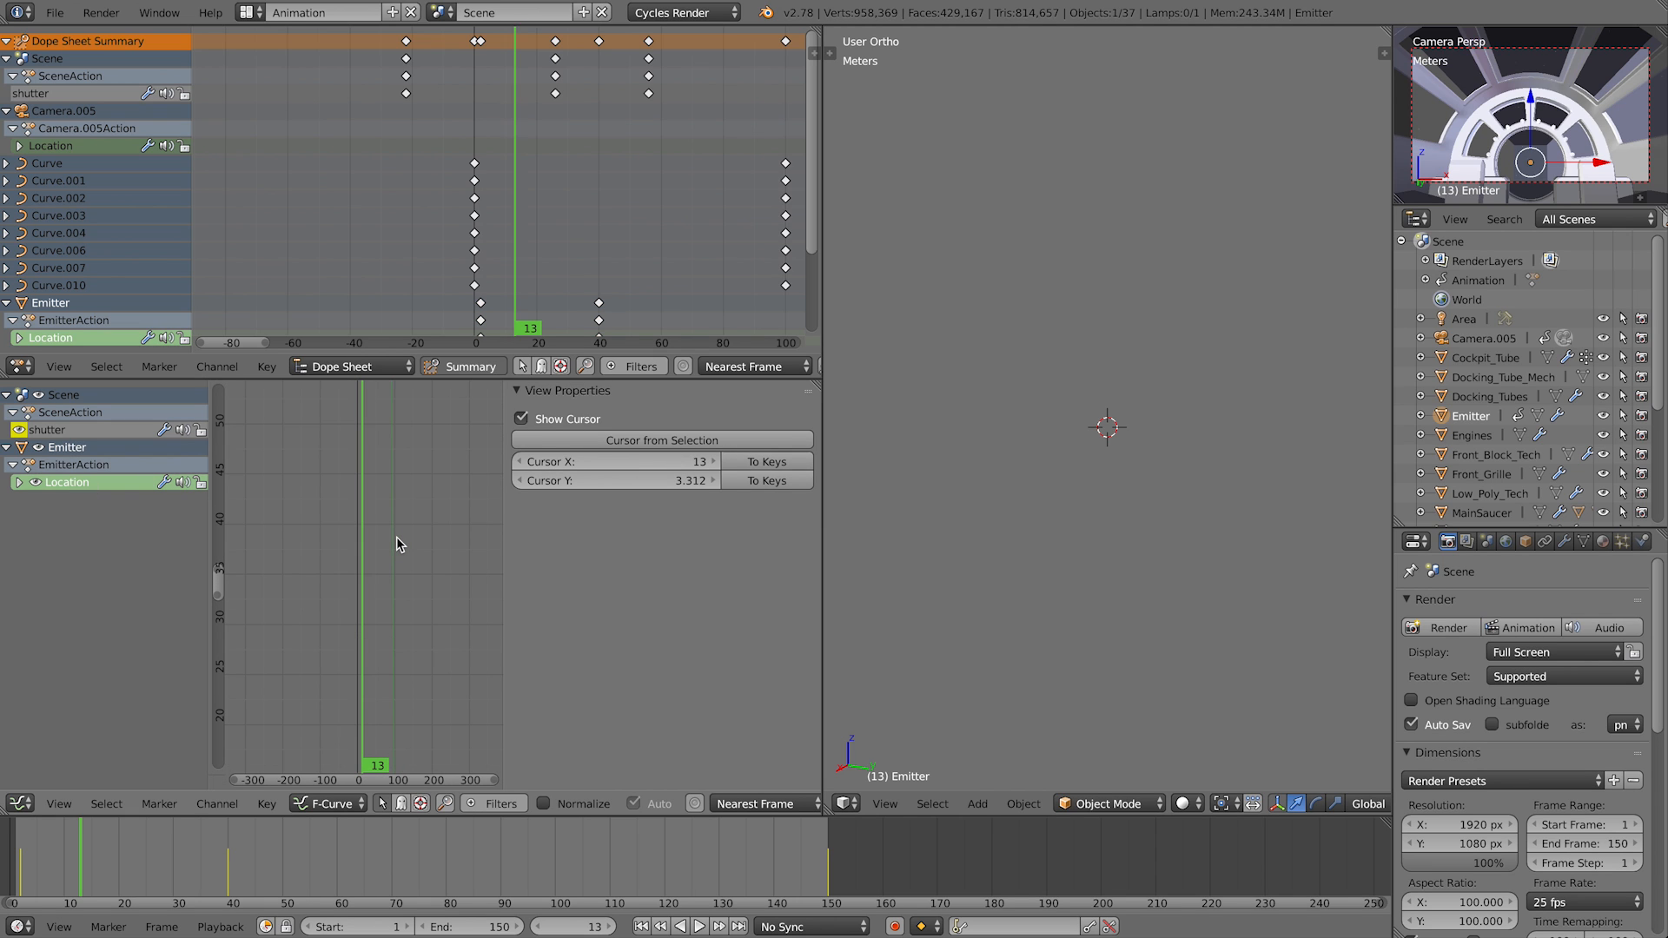
key(Home)
key(a)
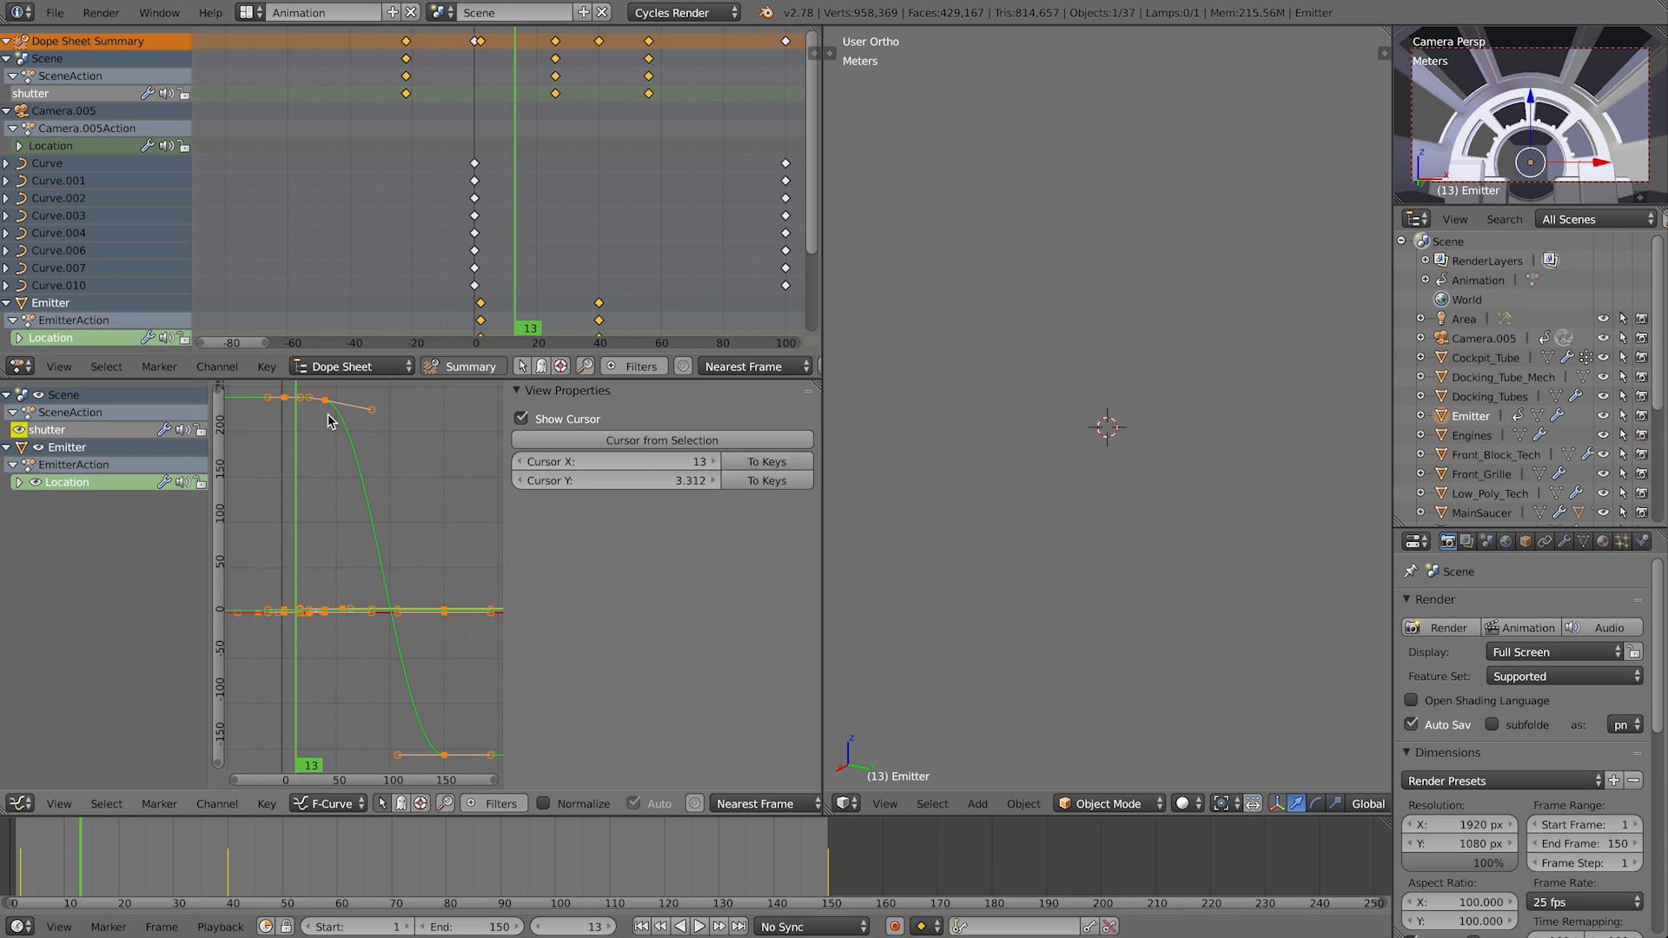
Step: Rotate the handles of the Emitter's frame 150 Y location keyframe by about 79° to remove the ease-out
click(445, 756)
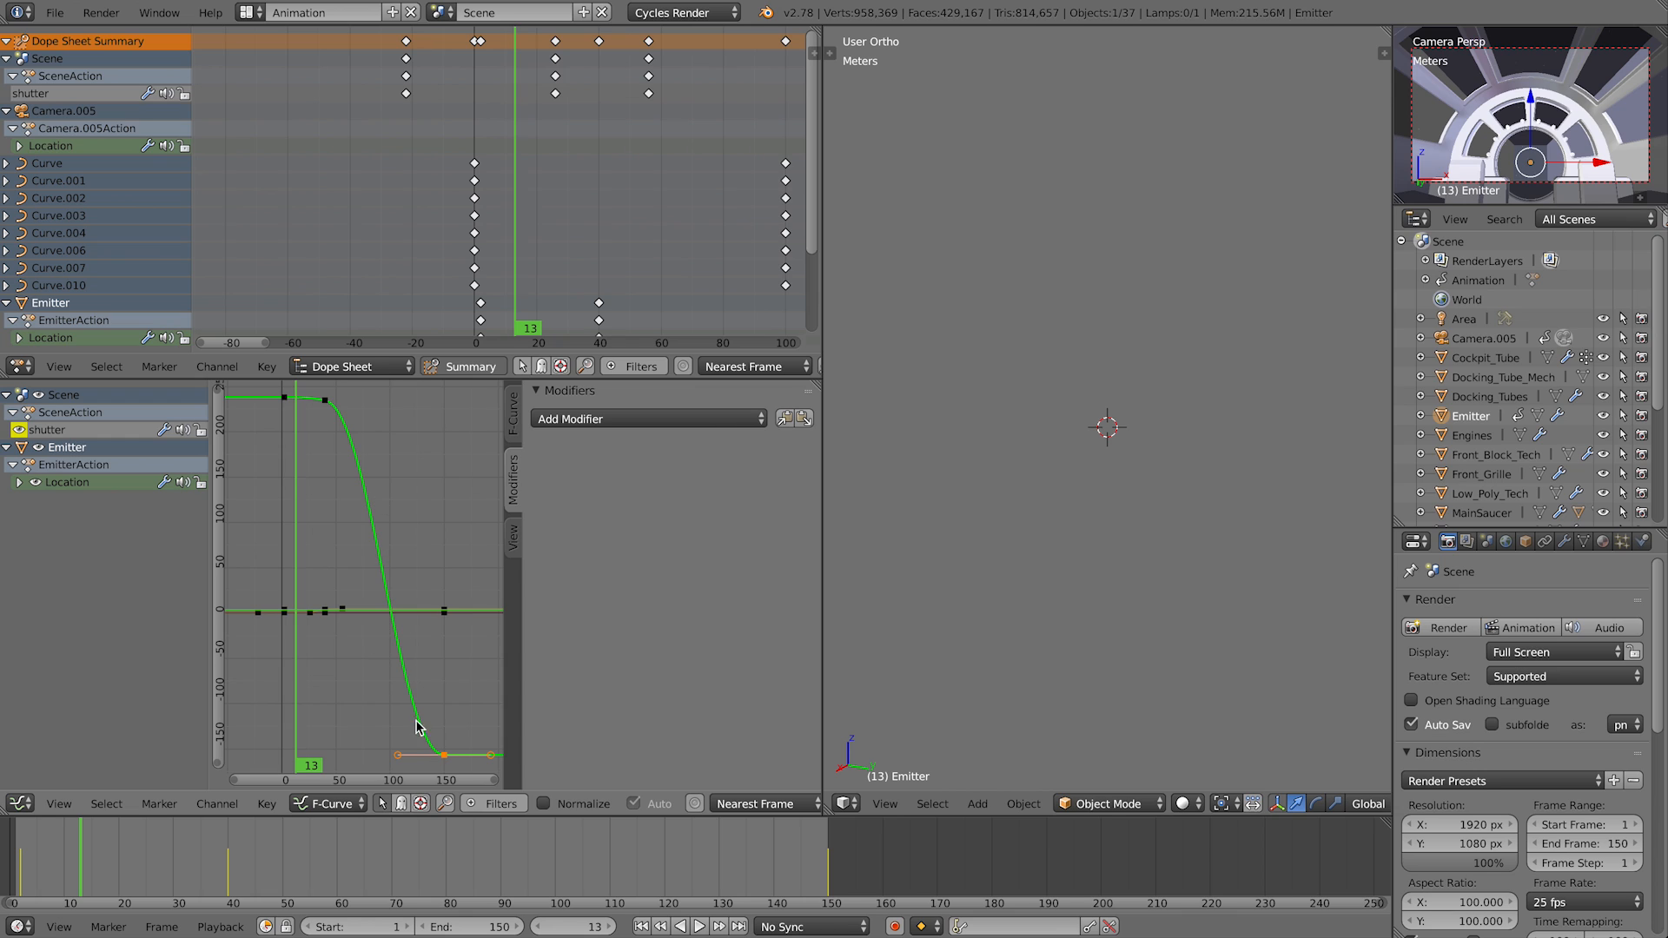
key(r)
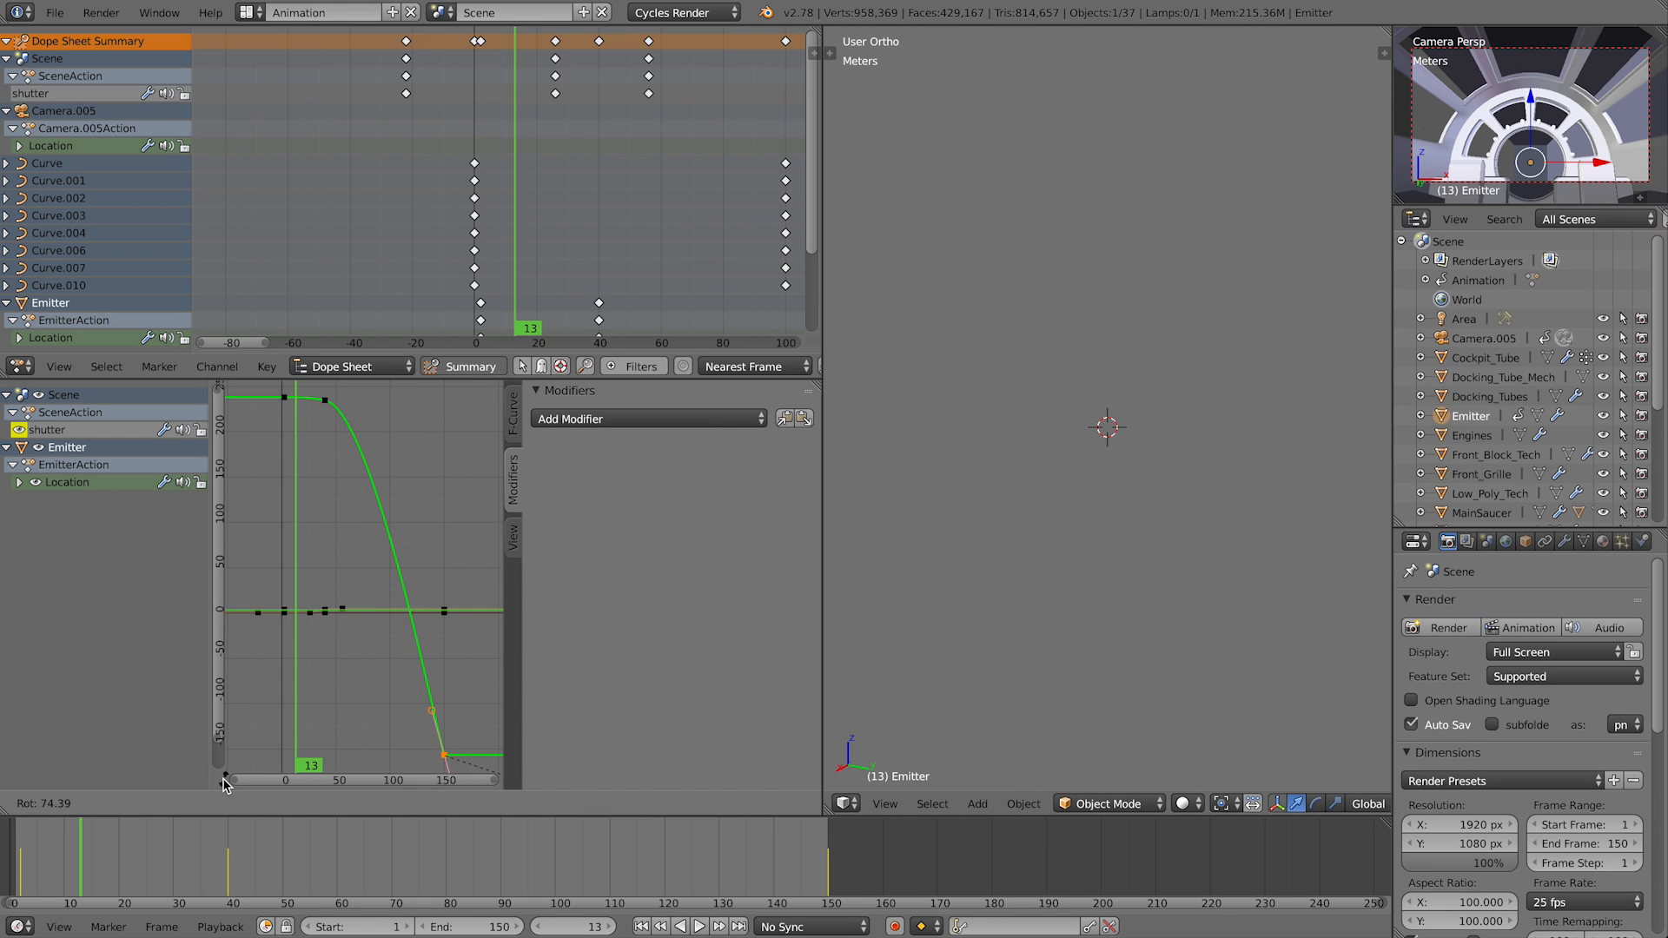
click(223, 783)
middle_drag(366, 723, 339, 639)
scroll(408, 715, up, 3)
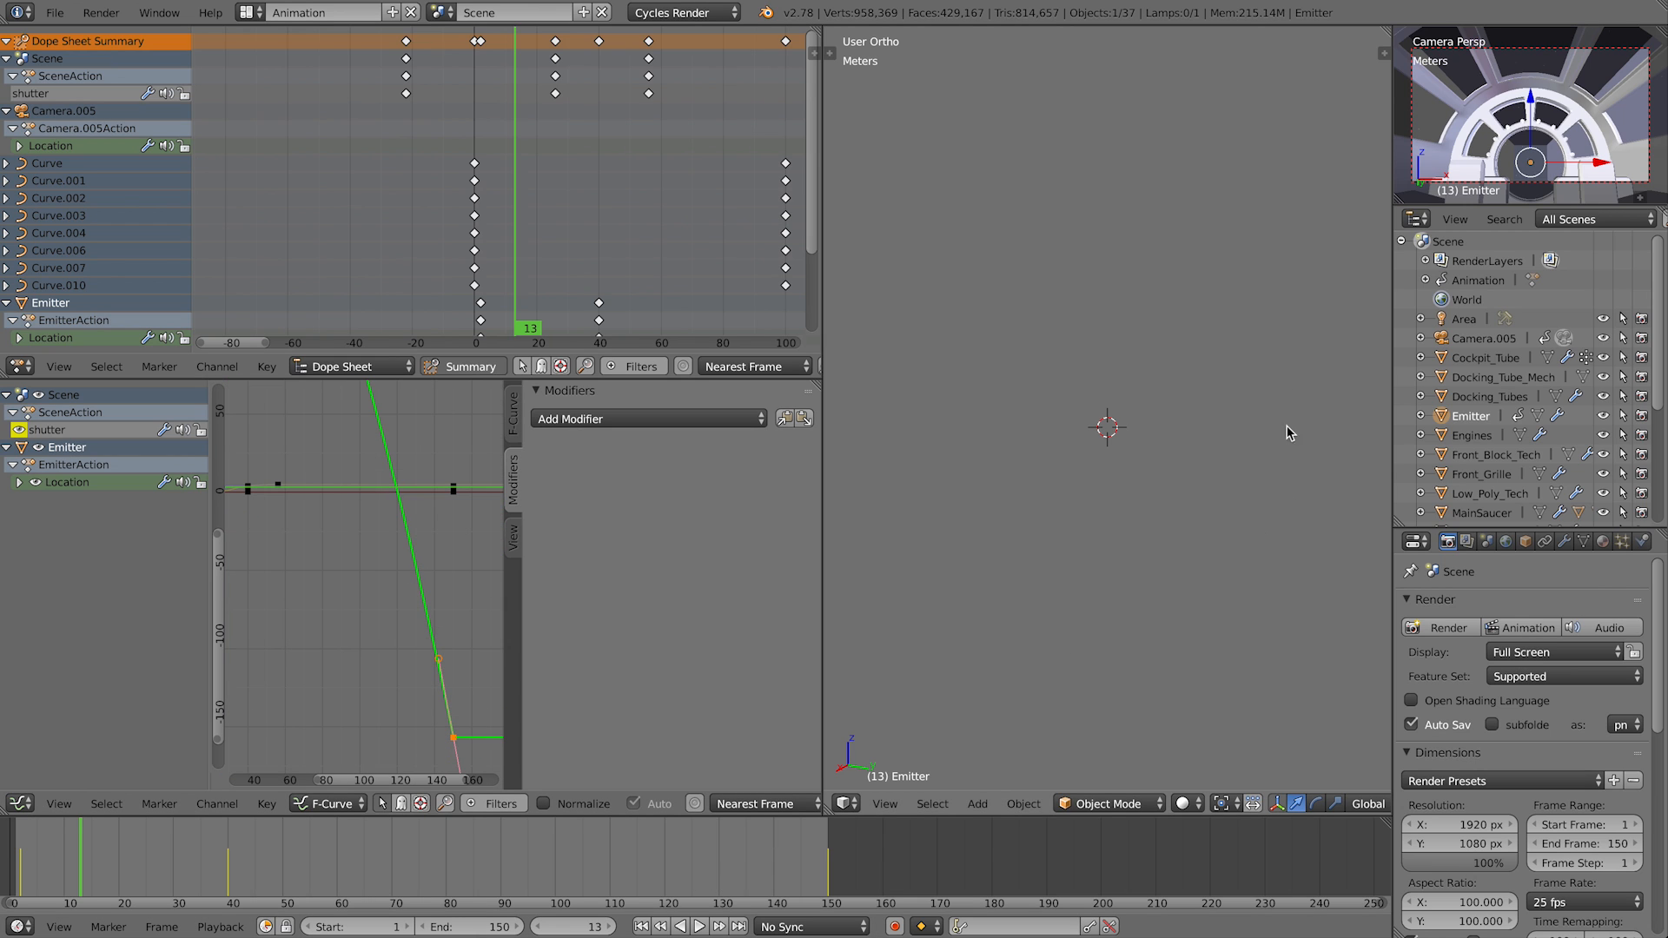
Step: Return to the Default screen layout
click(250, 12)
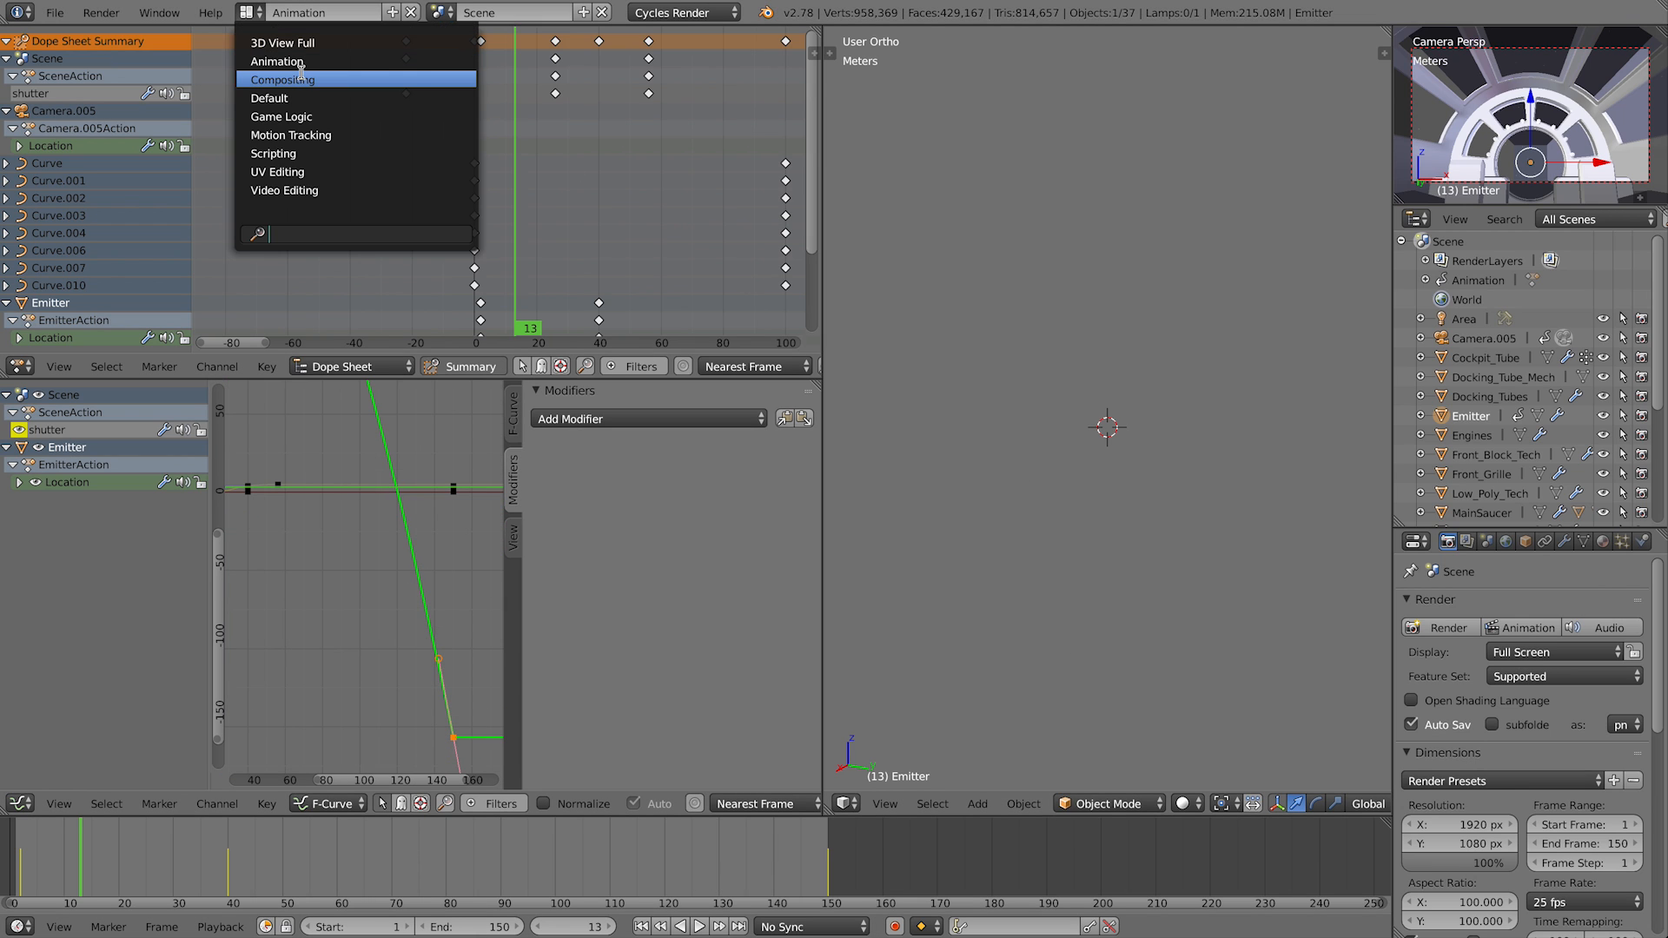
click(301, 78)
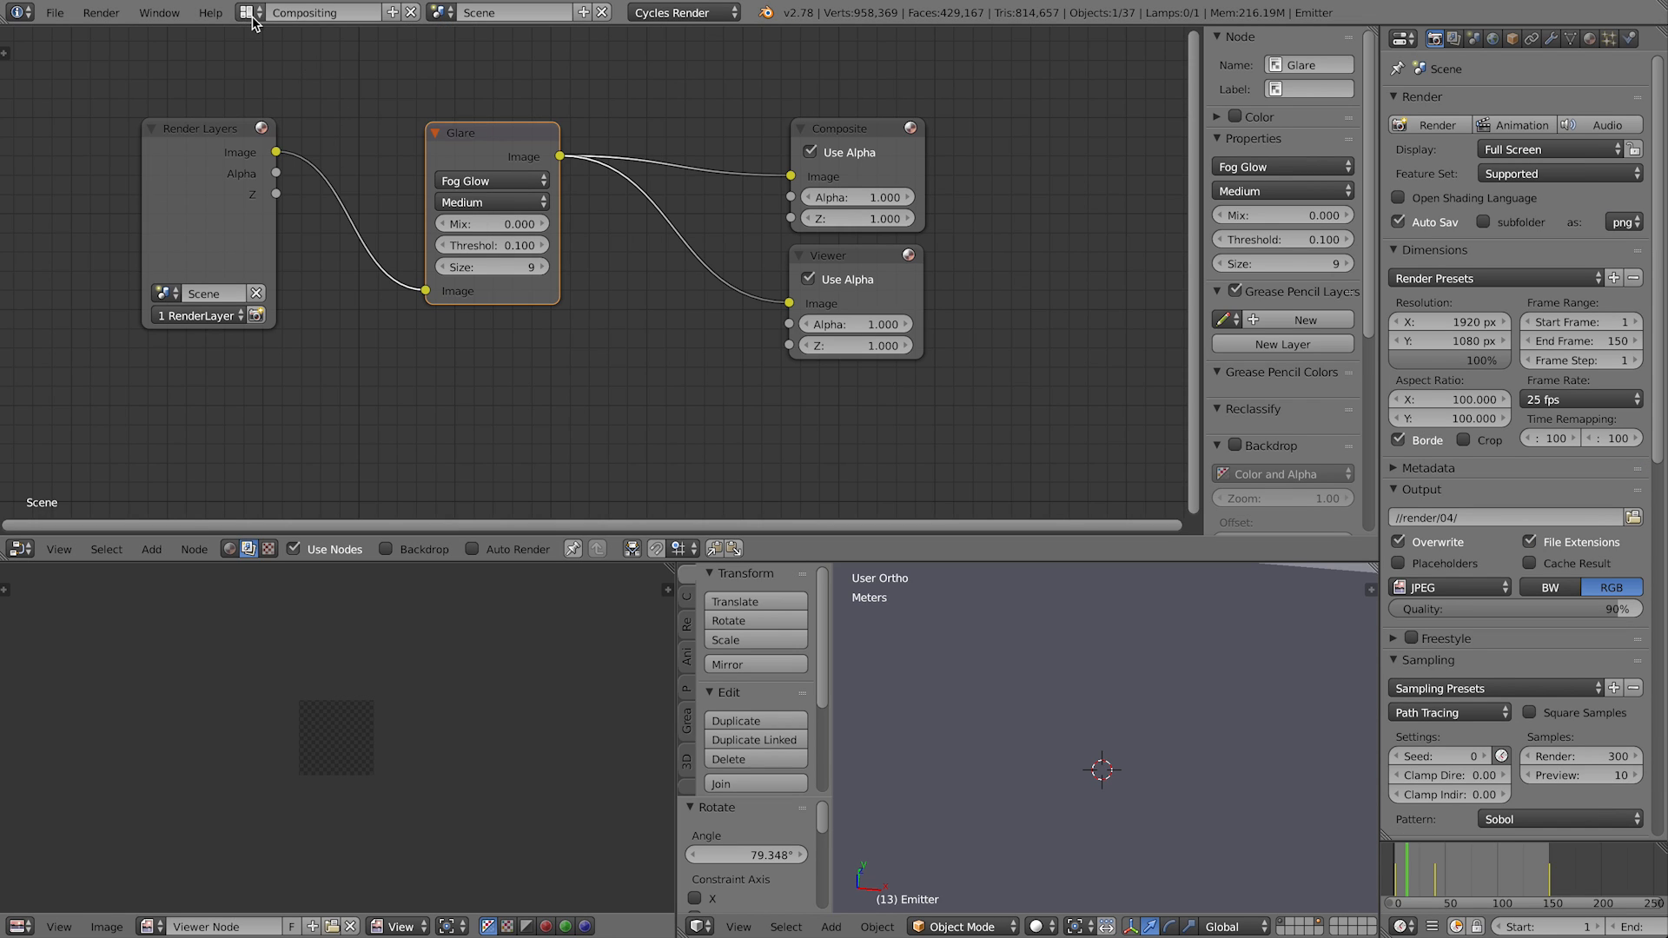
click(250, 13)
click(286, 98)
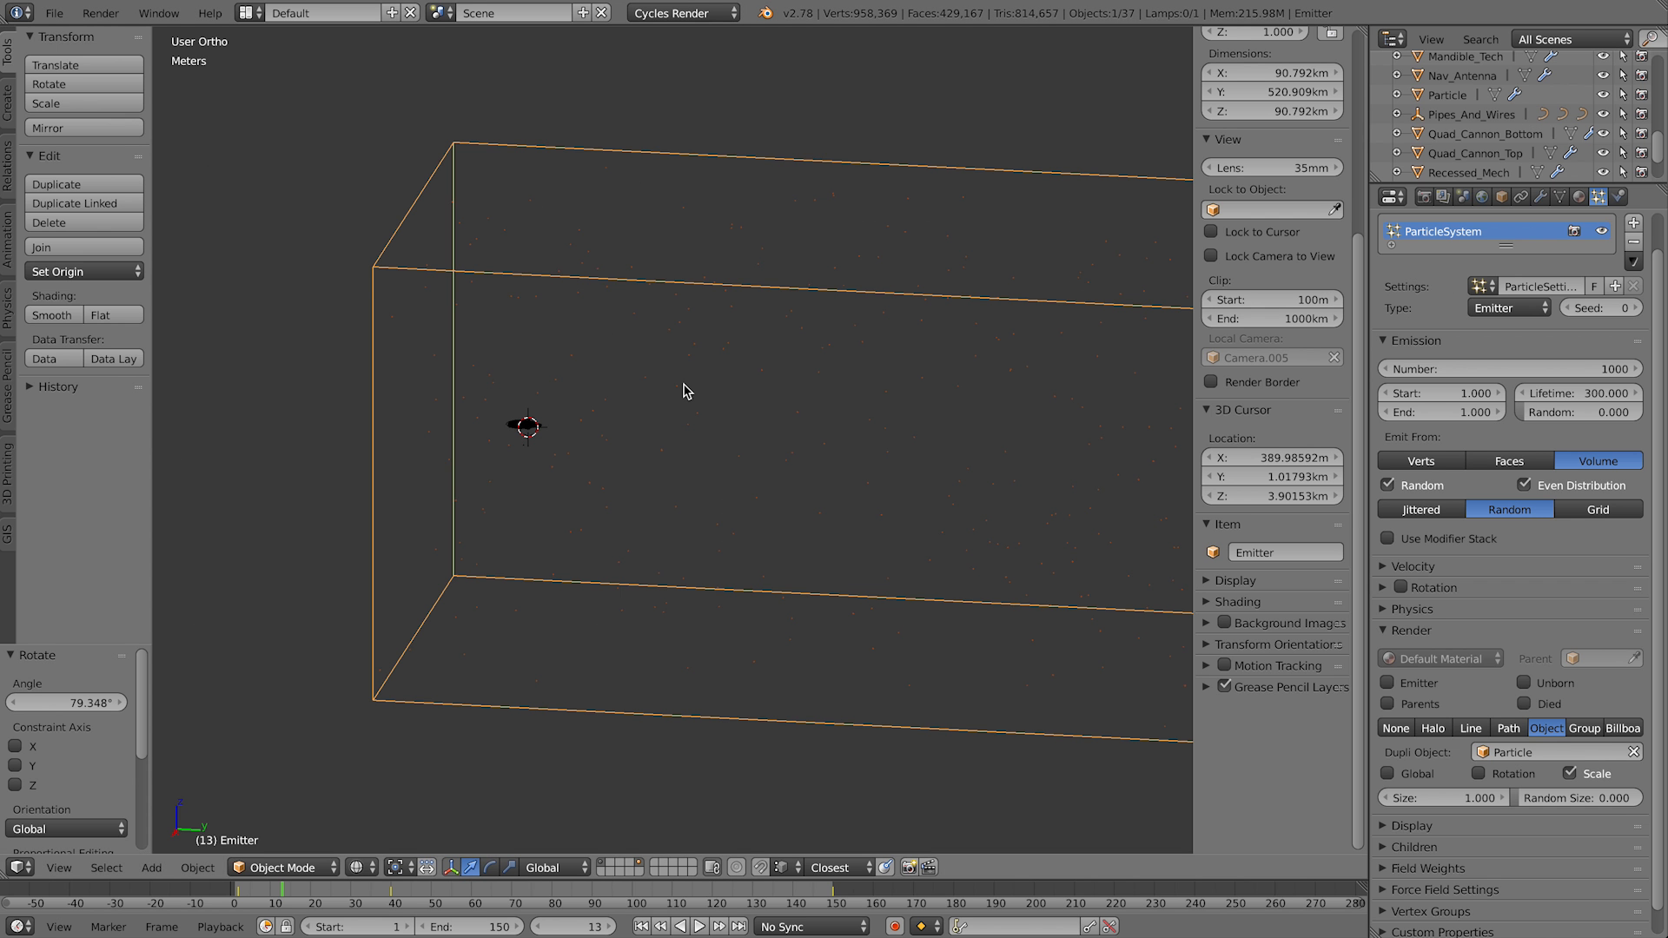
Step: Play back the Emitter animation briefly, stop it, and save the file over the existing version
key(alt+a)
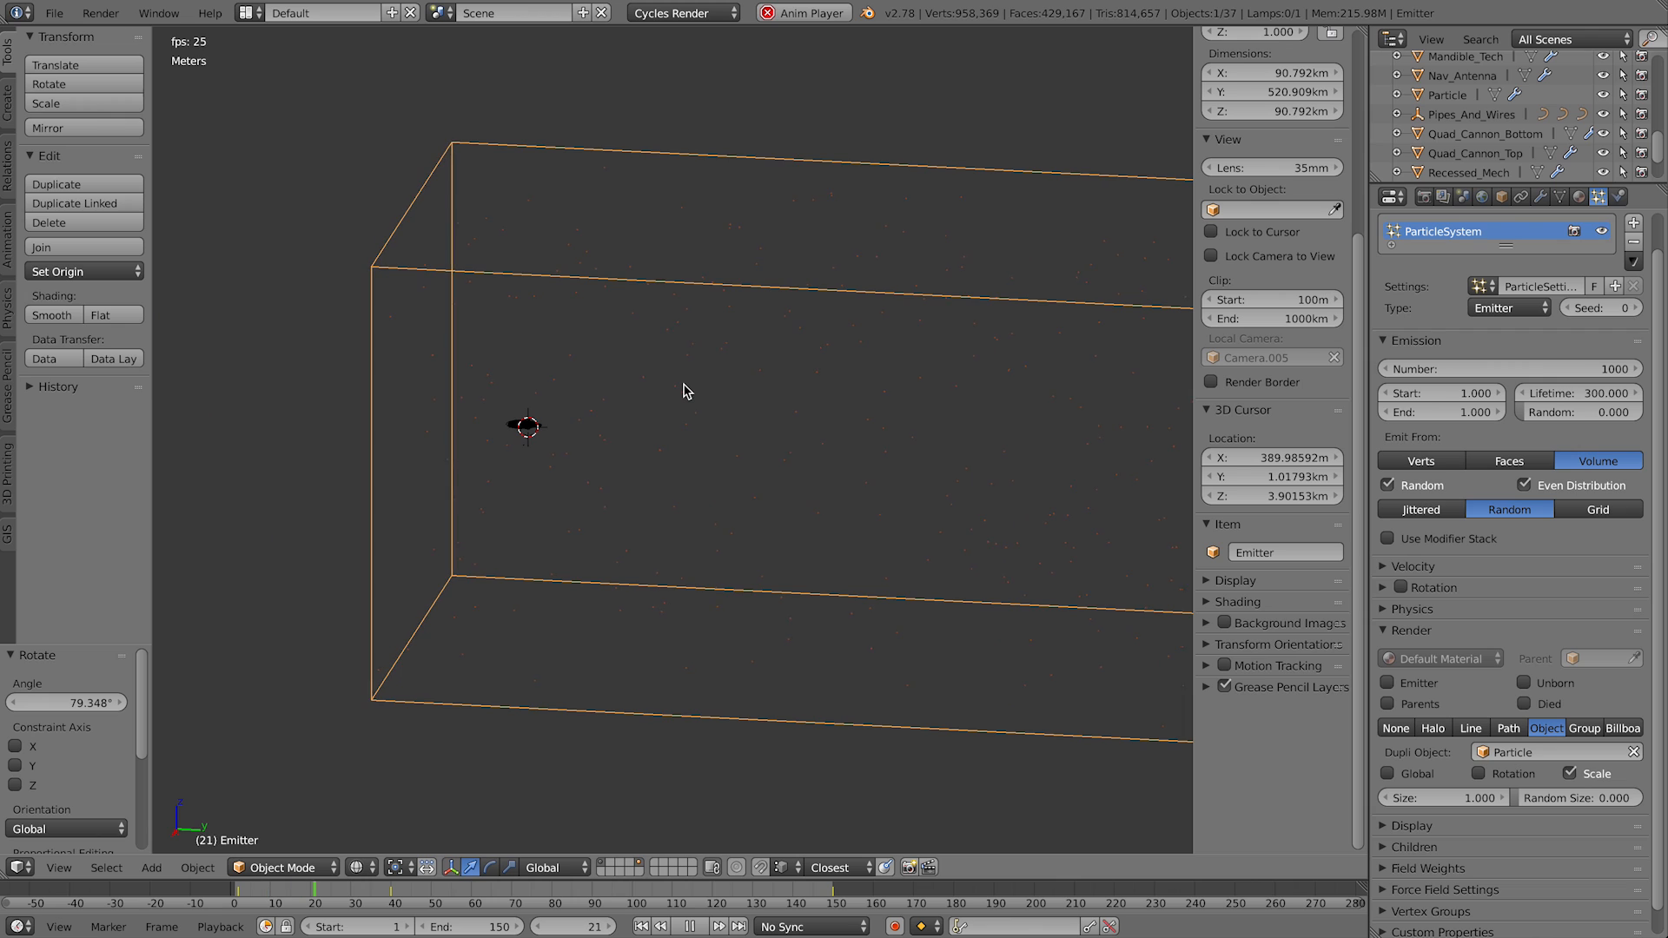
key(alt+a)
key(ctrl+s)
click(686, 385)
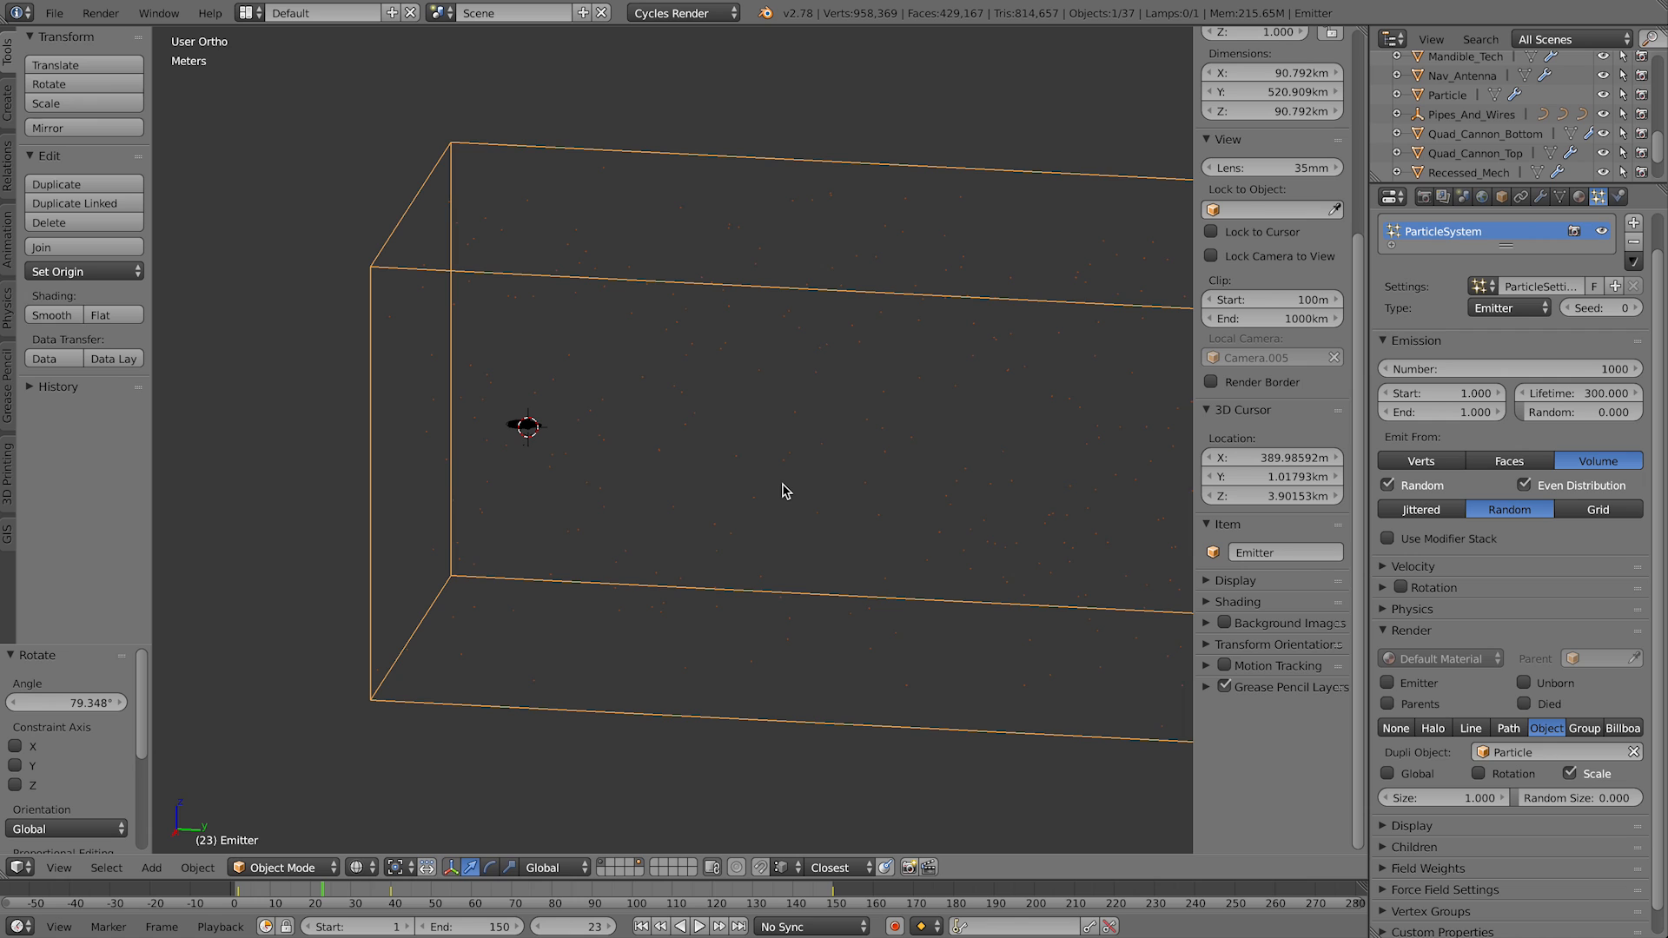
Step: Try to keyframe the motion blur Shutter value in the render settings
scroll(1487, 580, down, 1)
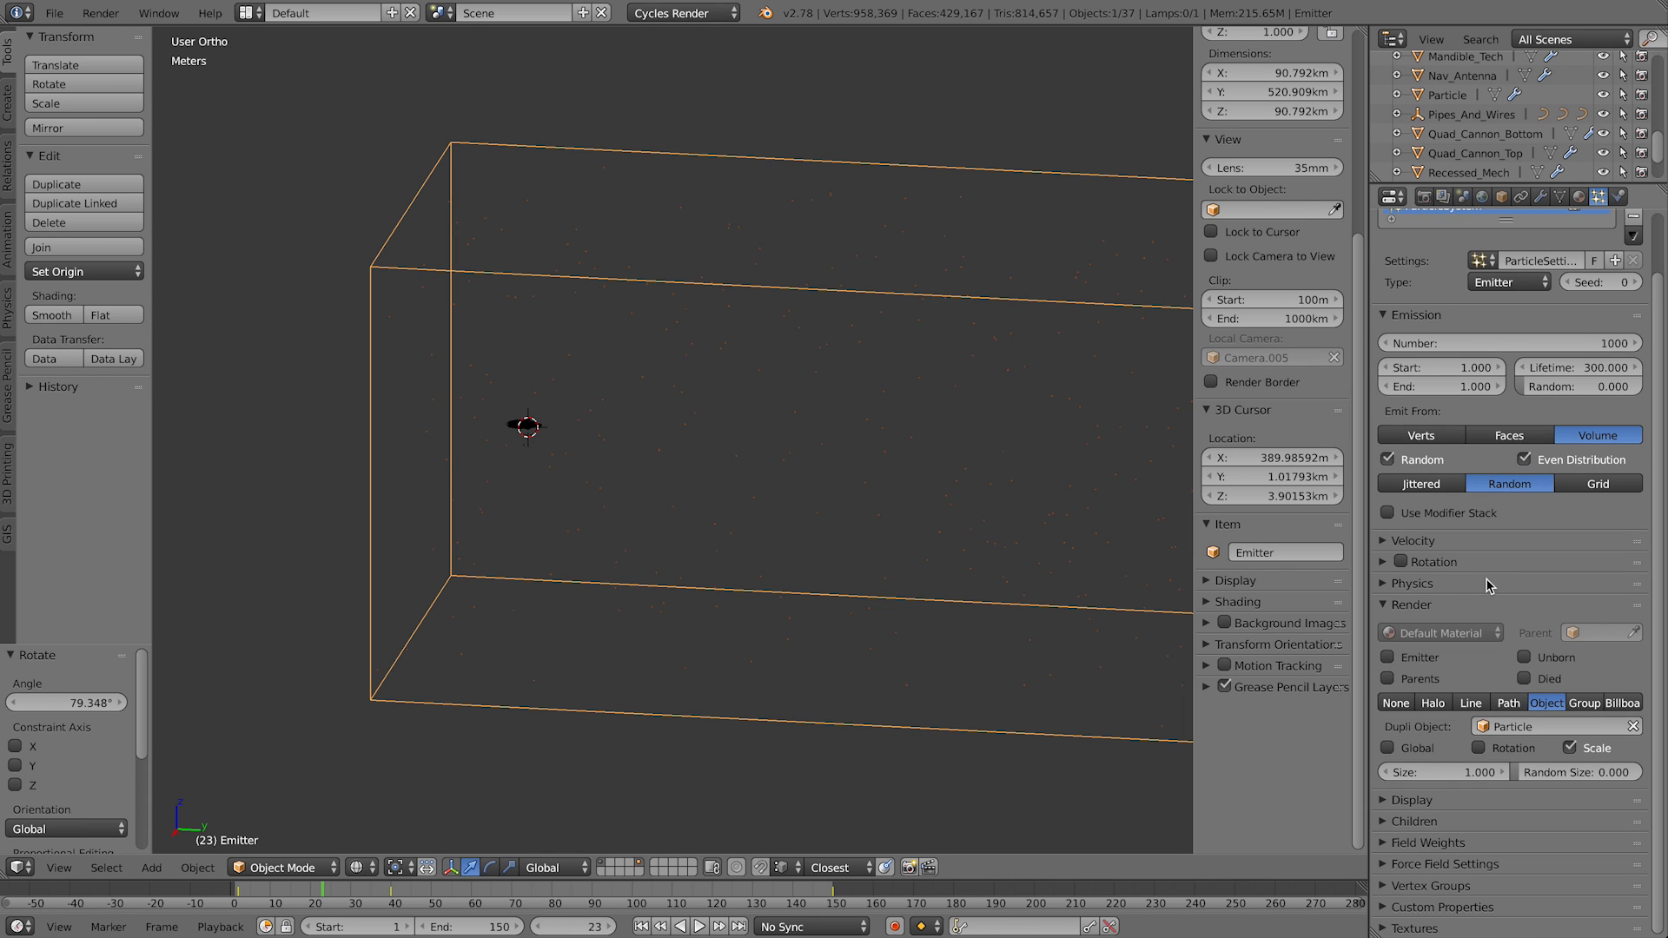
click(1423, 197)
scroll(1475, 667, down, 9)
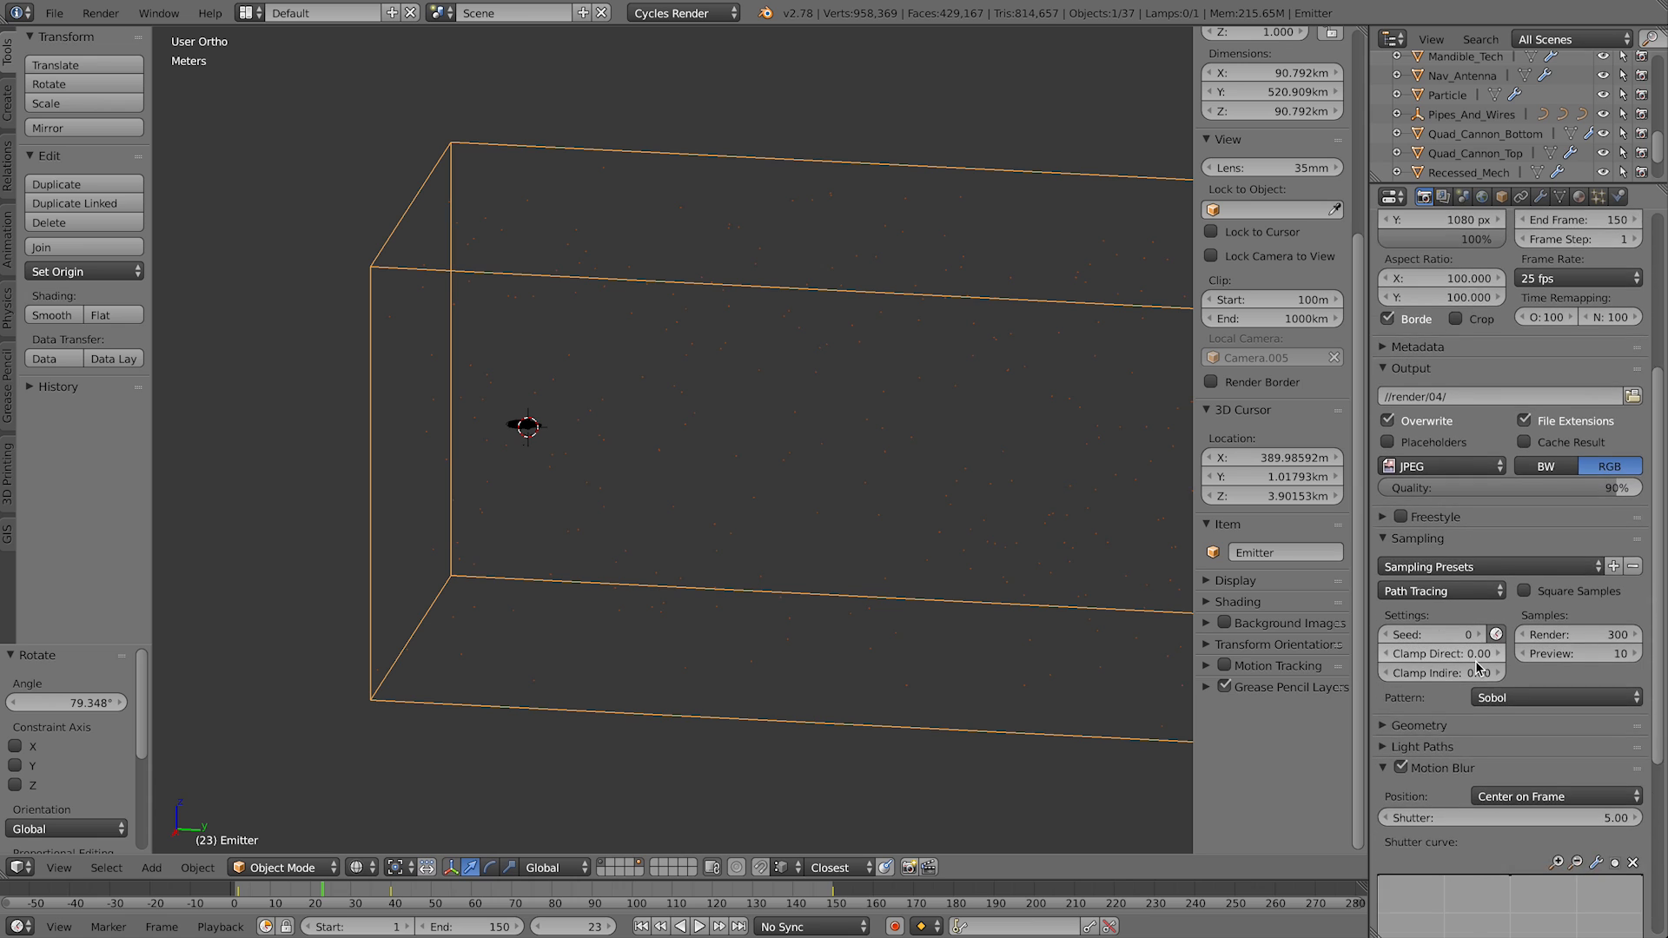
scroll(1466, 648, down, 2)
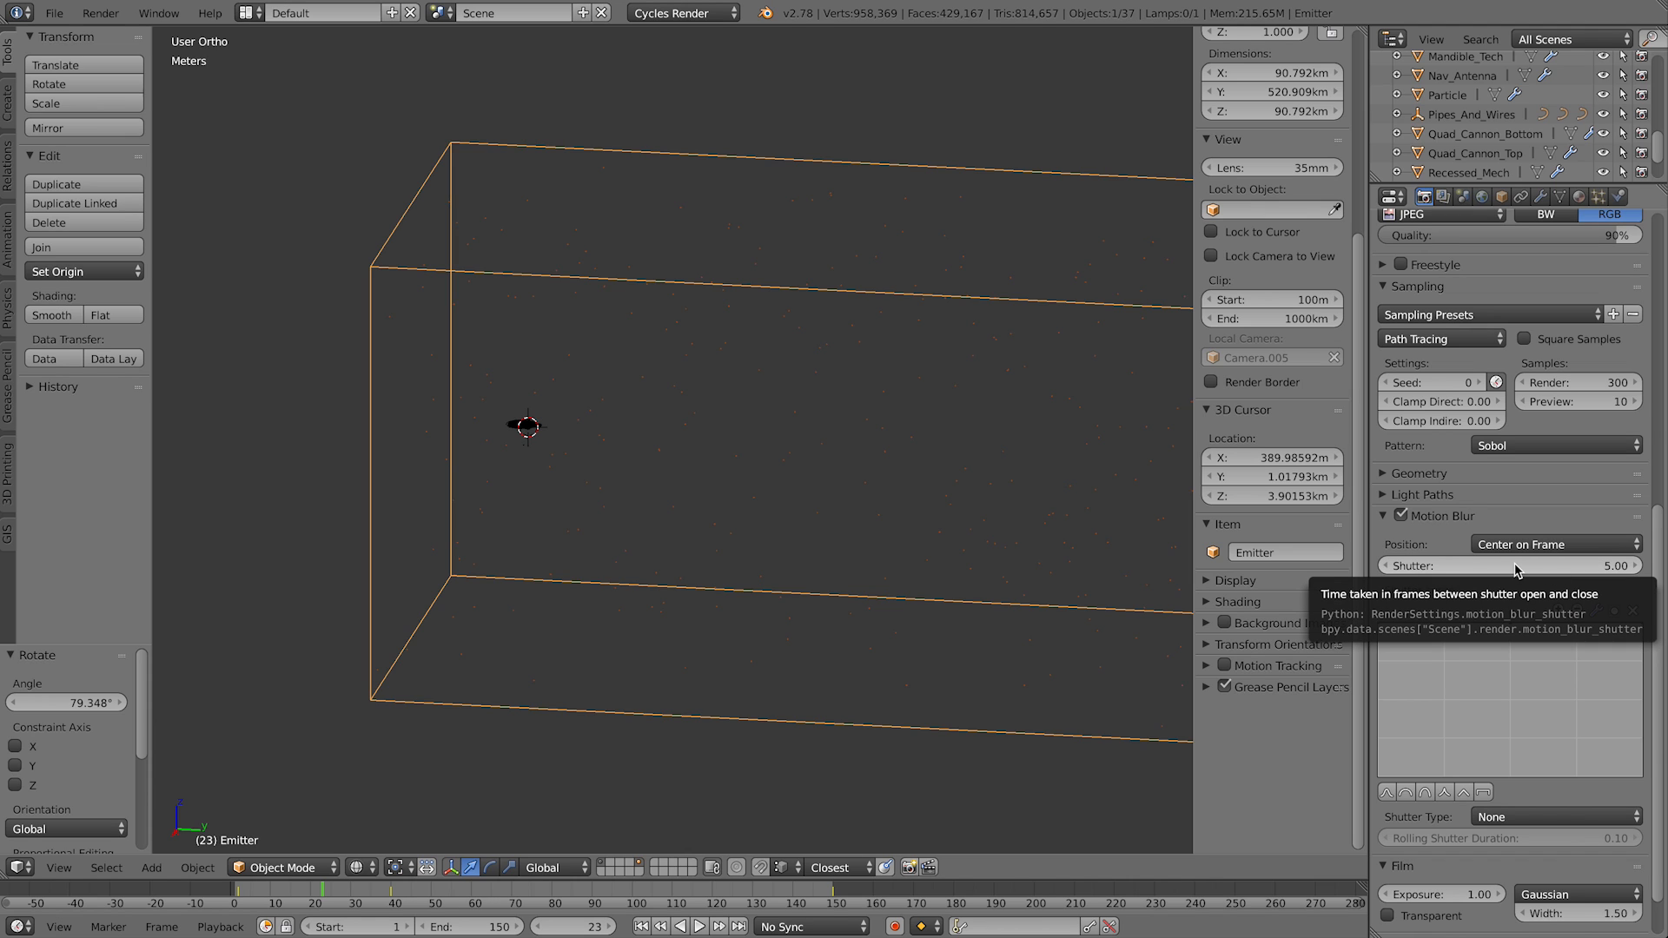
key(i)
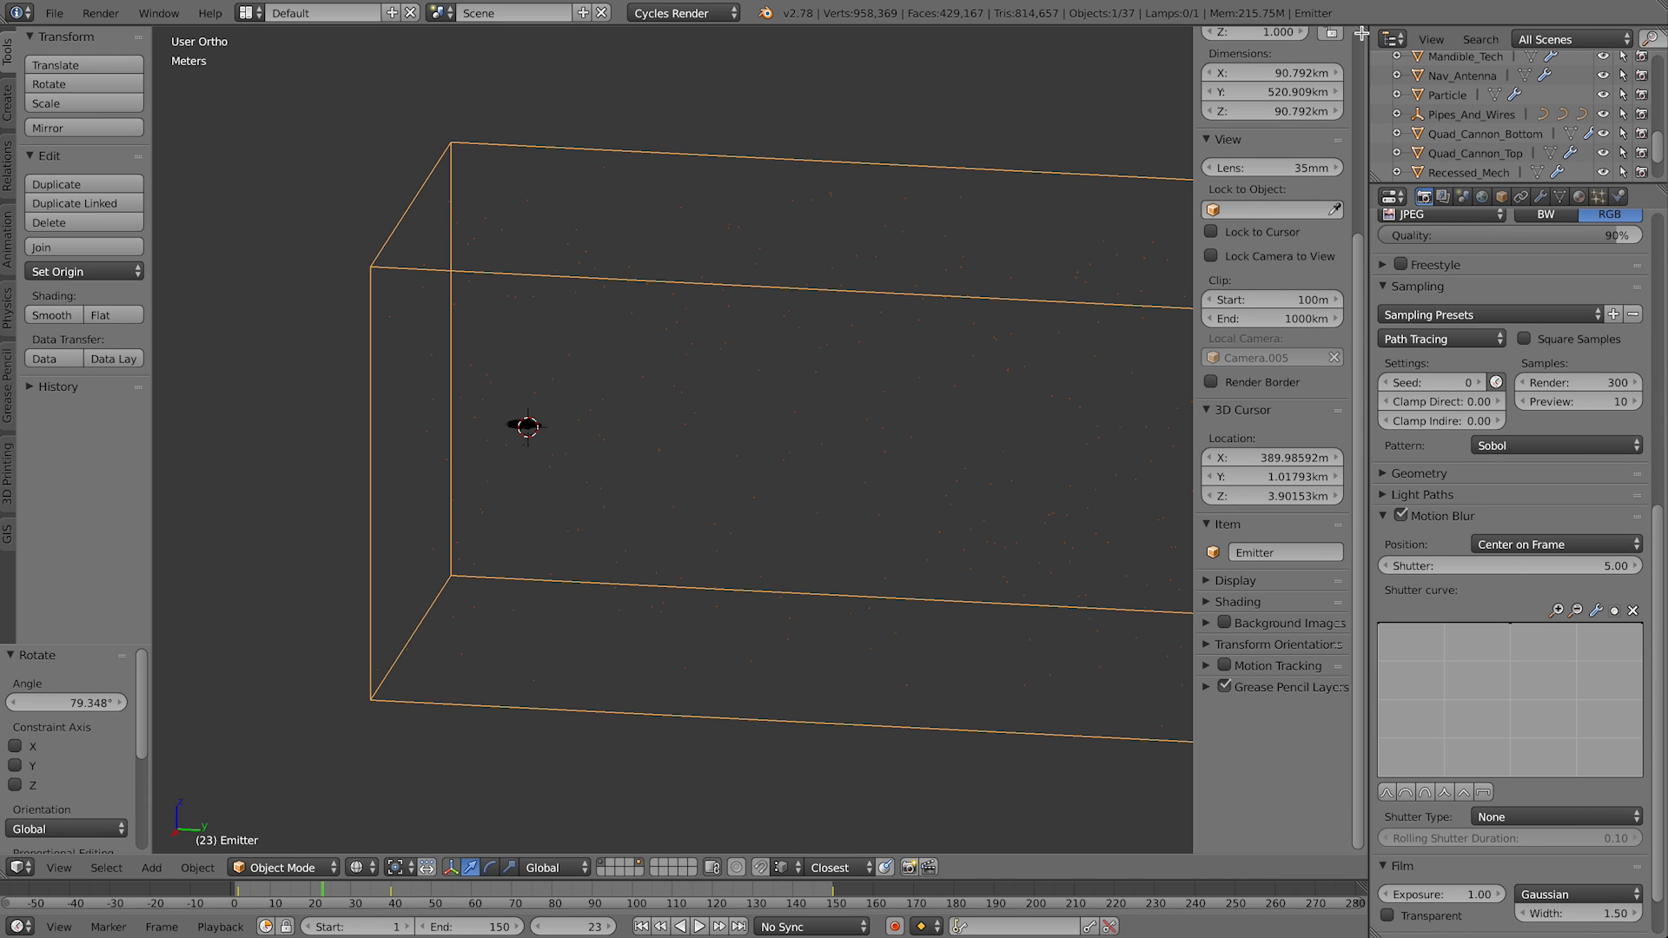
Step: Split the 3D view into two areas and show script.py in a Text Editor in the new one
drag(1365, 29, 686, 107)
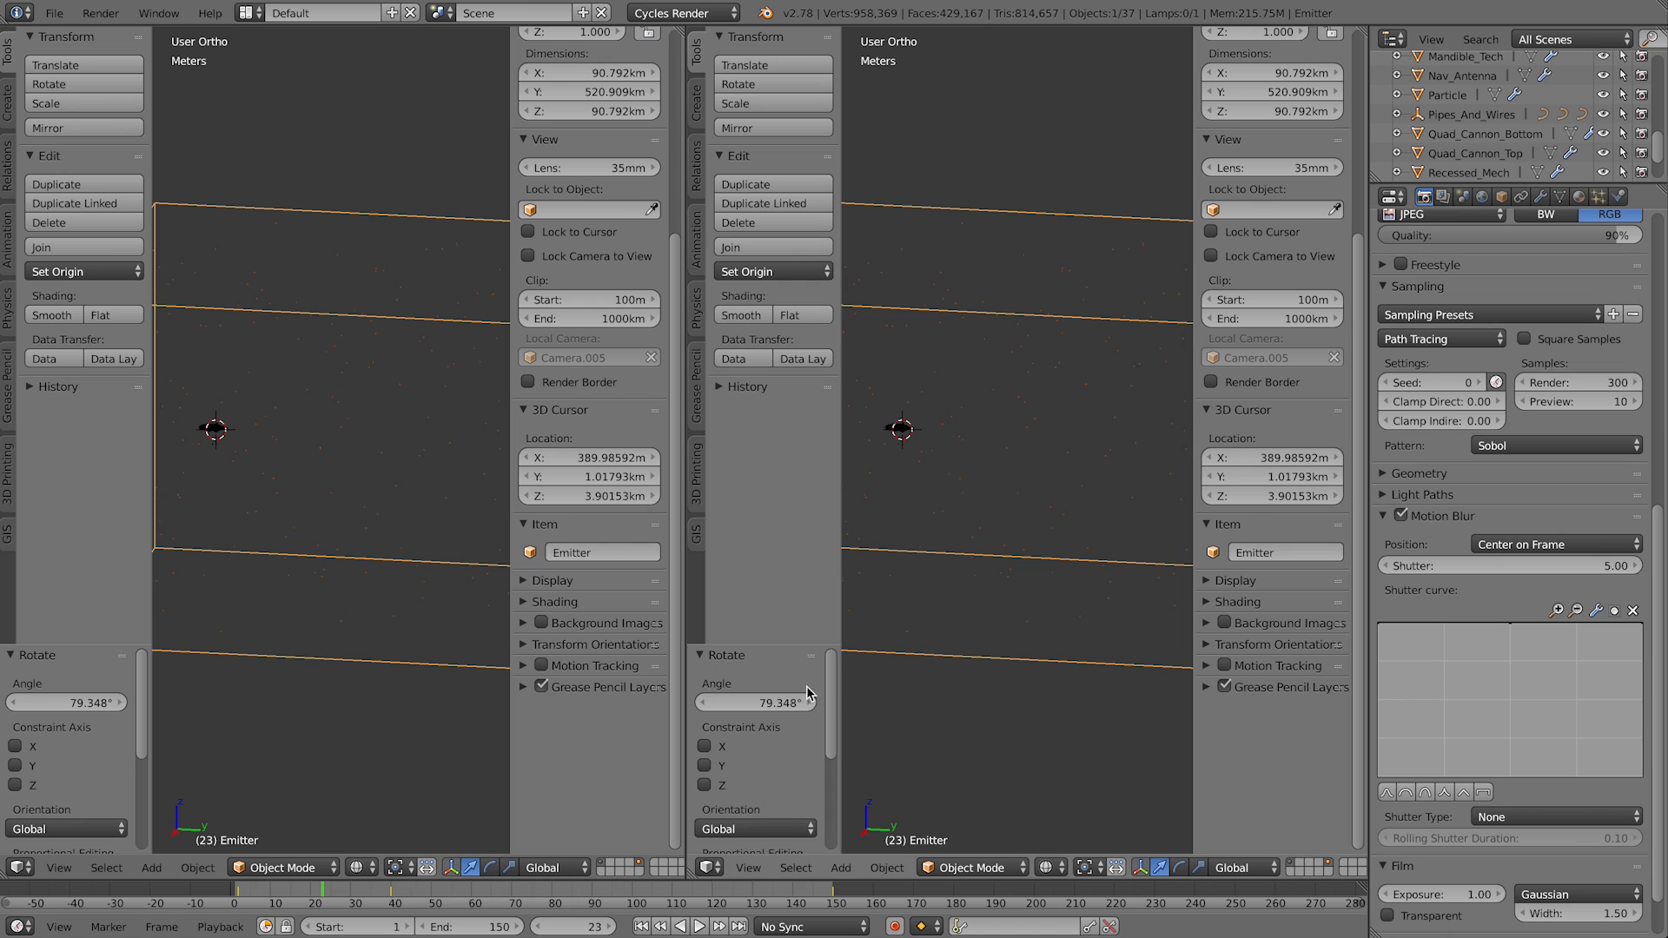
click(713, 867)
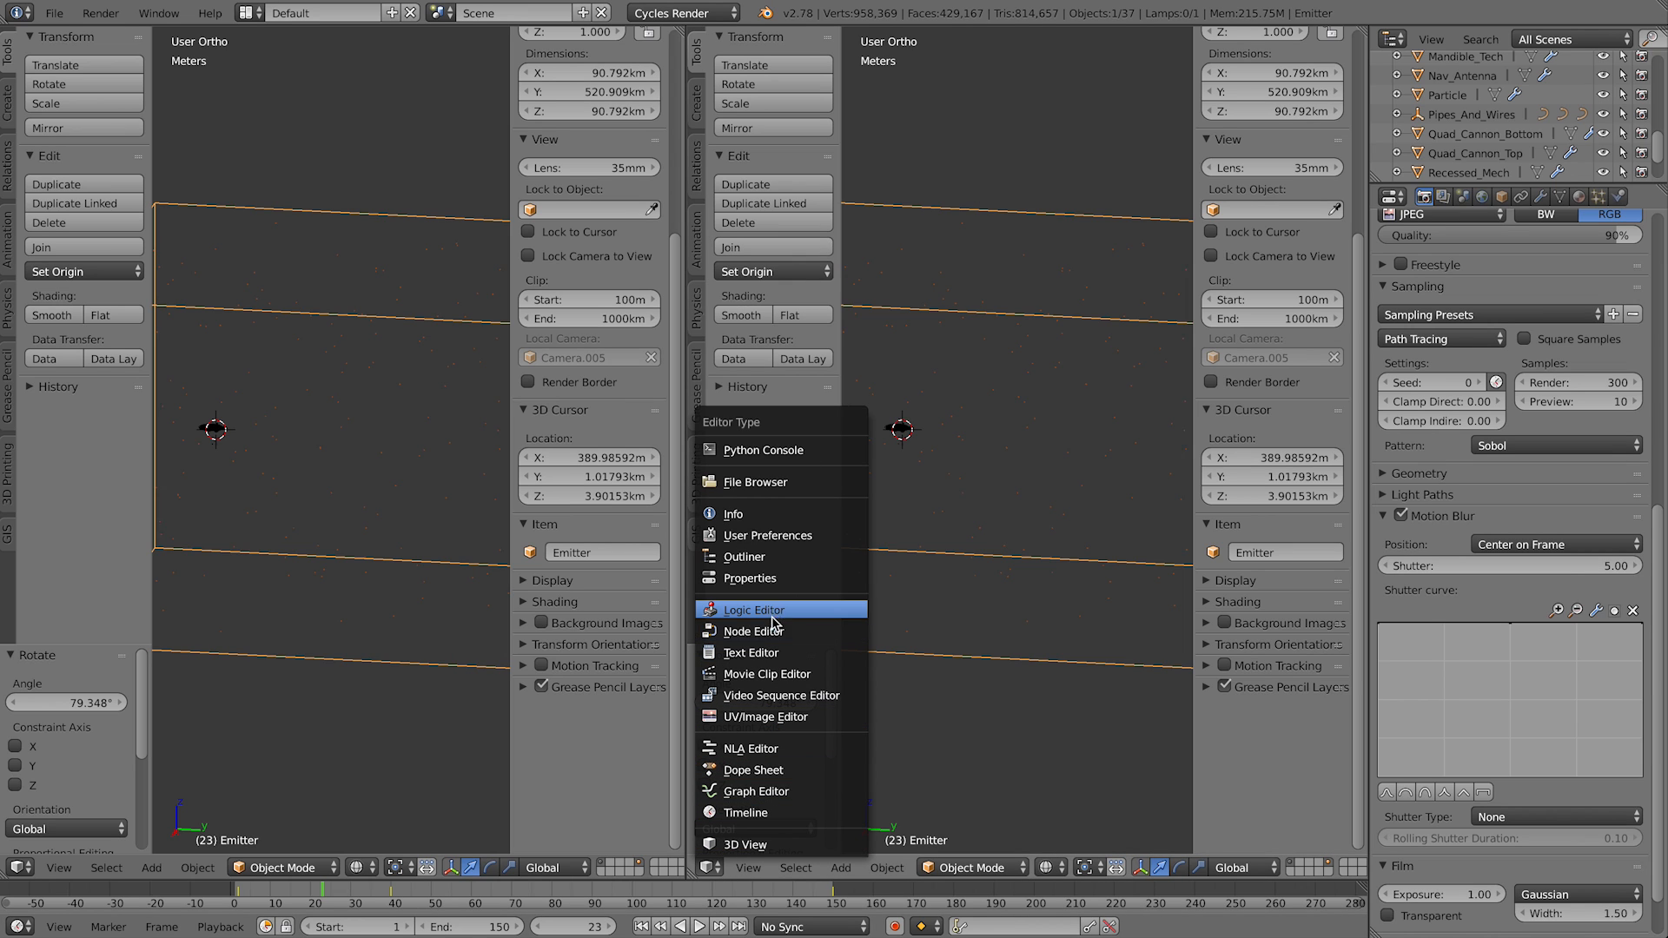
click(786, 653)
click(979, 455)
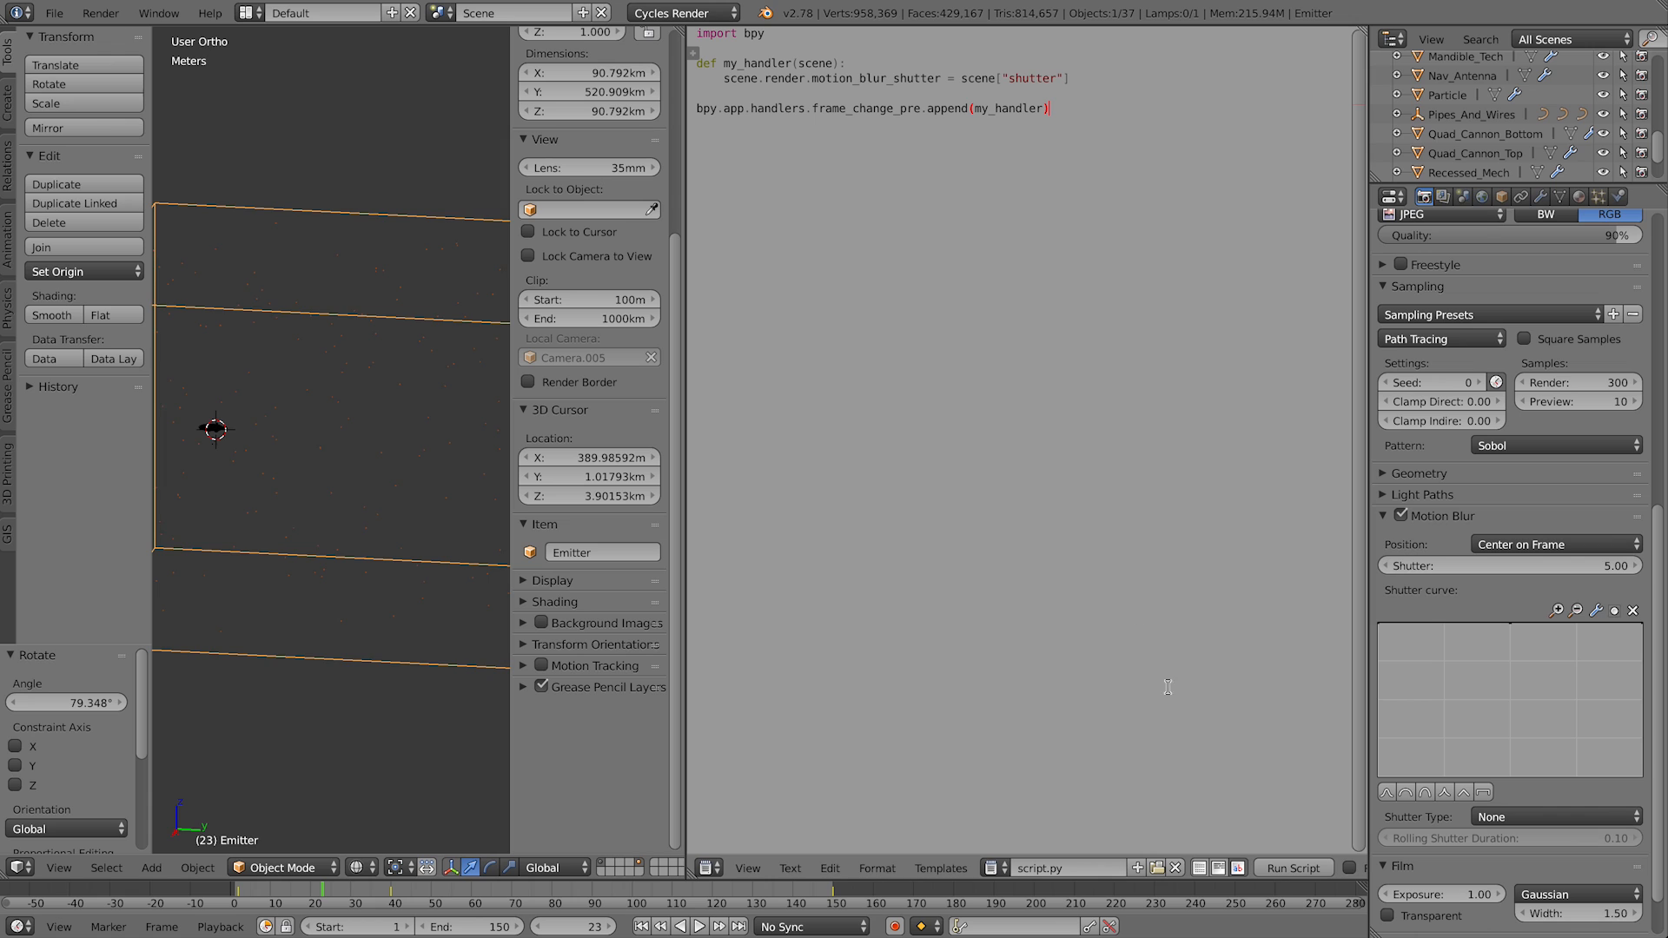
Step: Delete the scene's existing shutter custom property and add a new custom property
click(1461, 197)
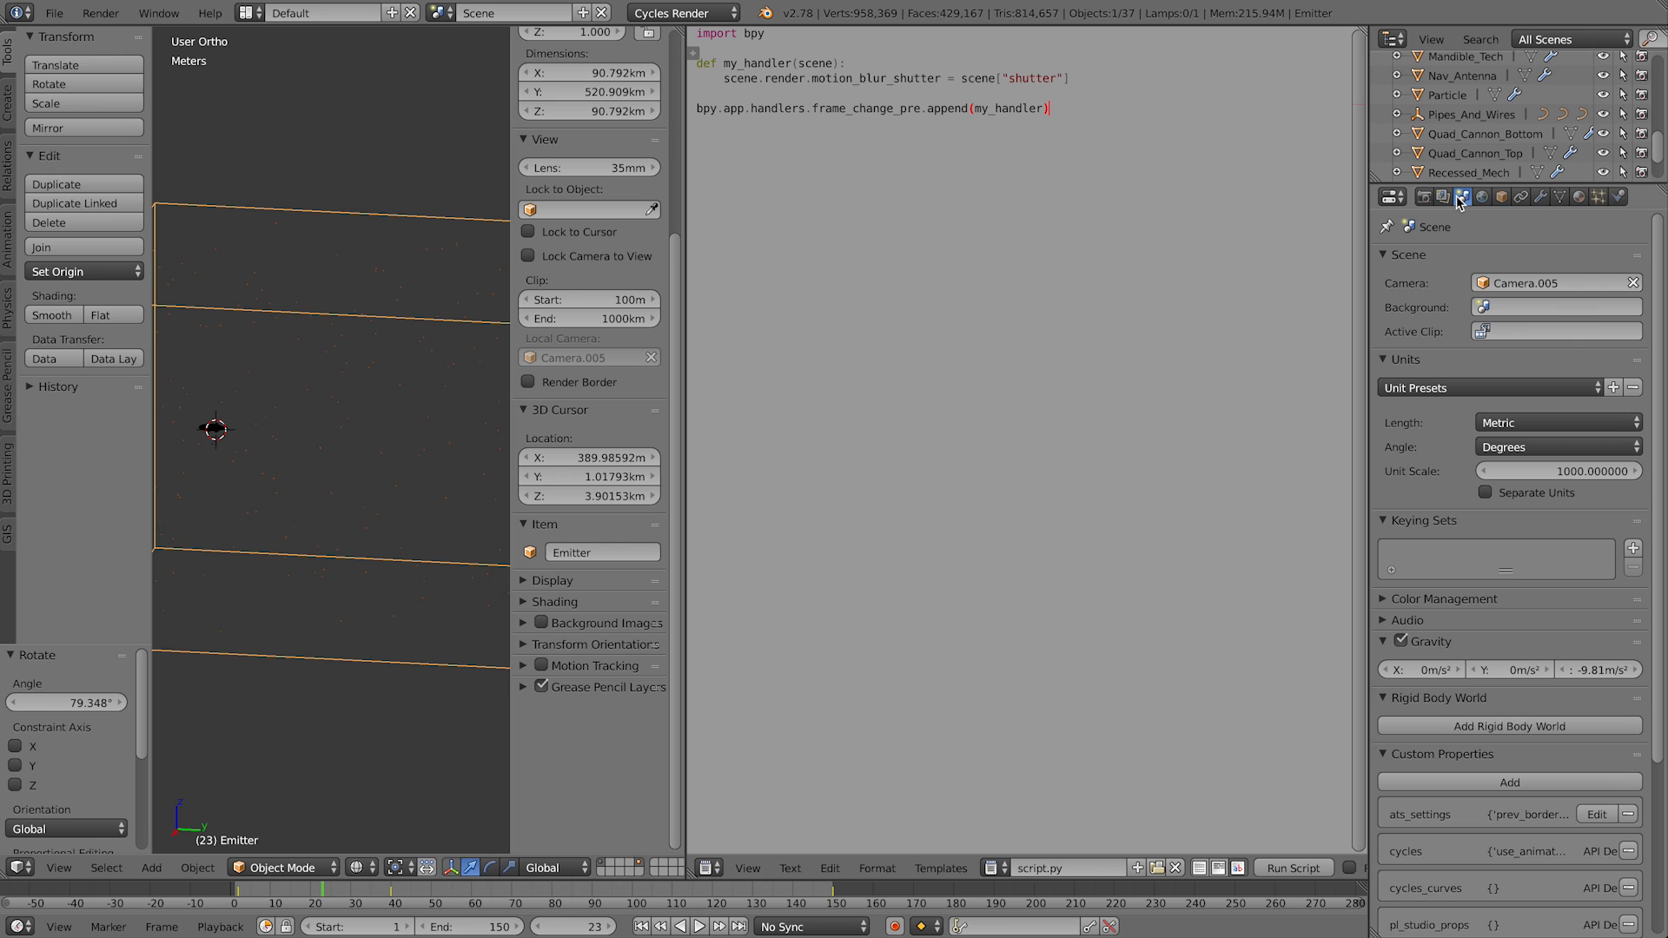
scroll(1459, 452, down, 3)
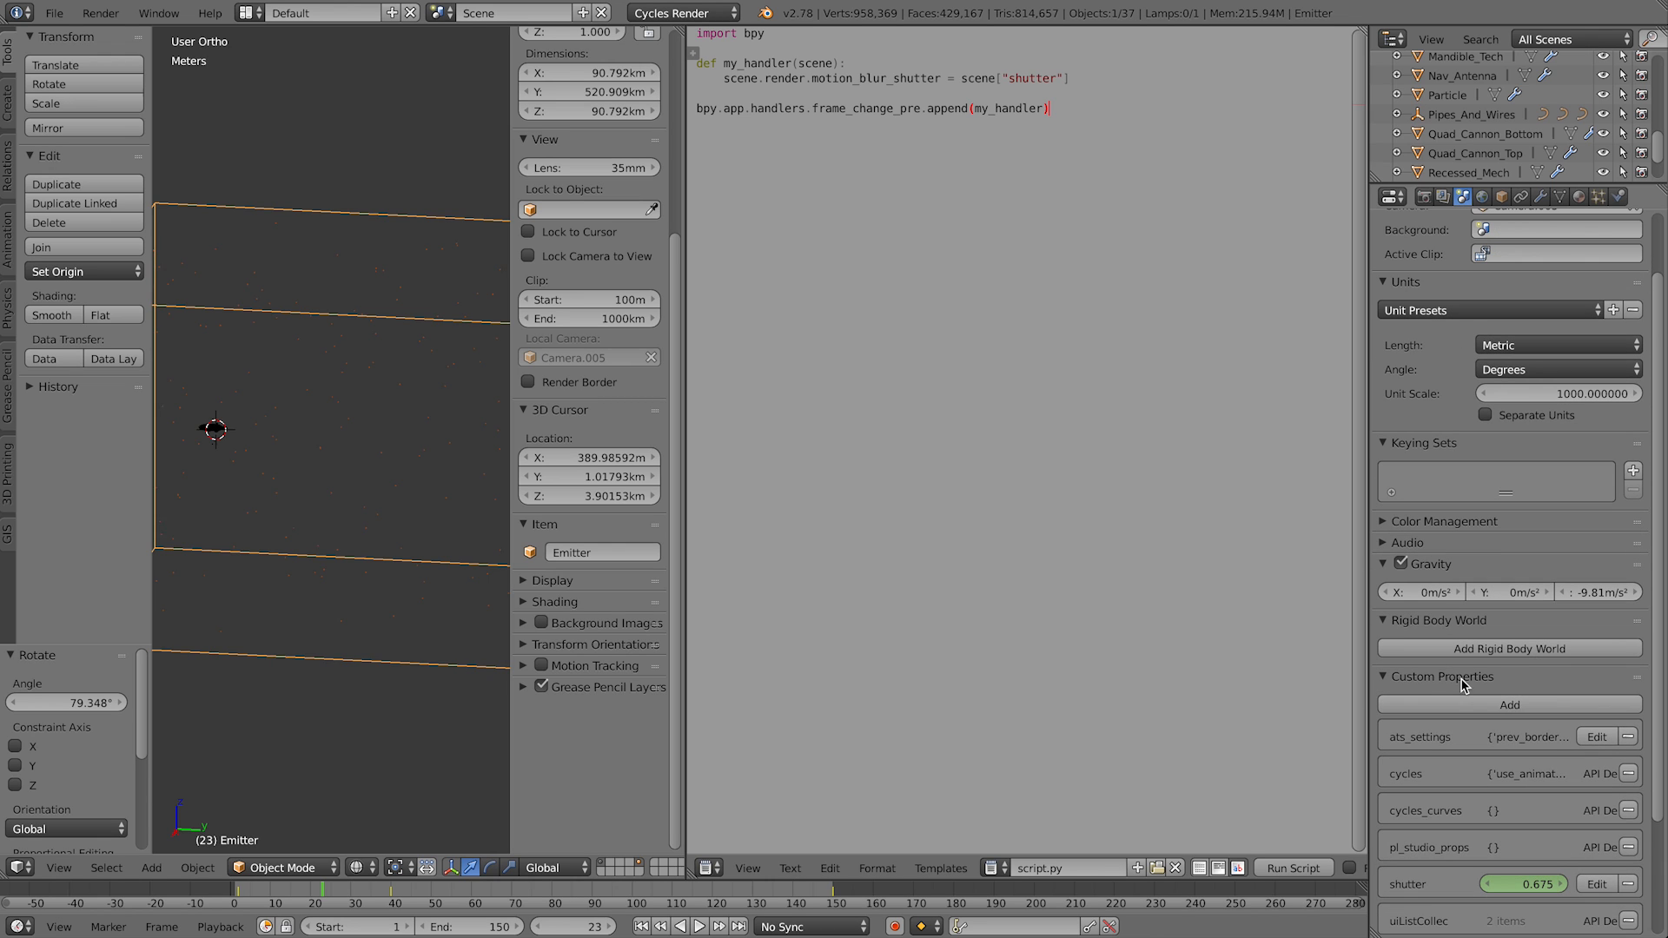
scroll(1465, 683, down, 3)
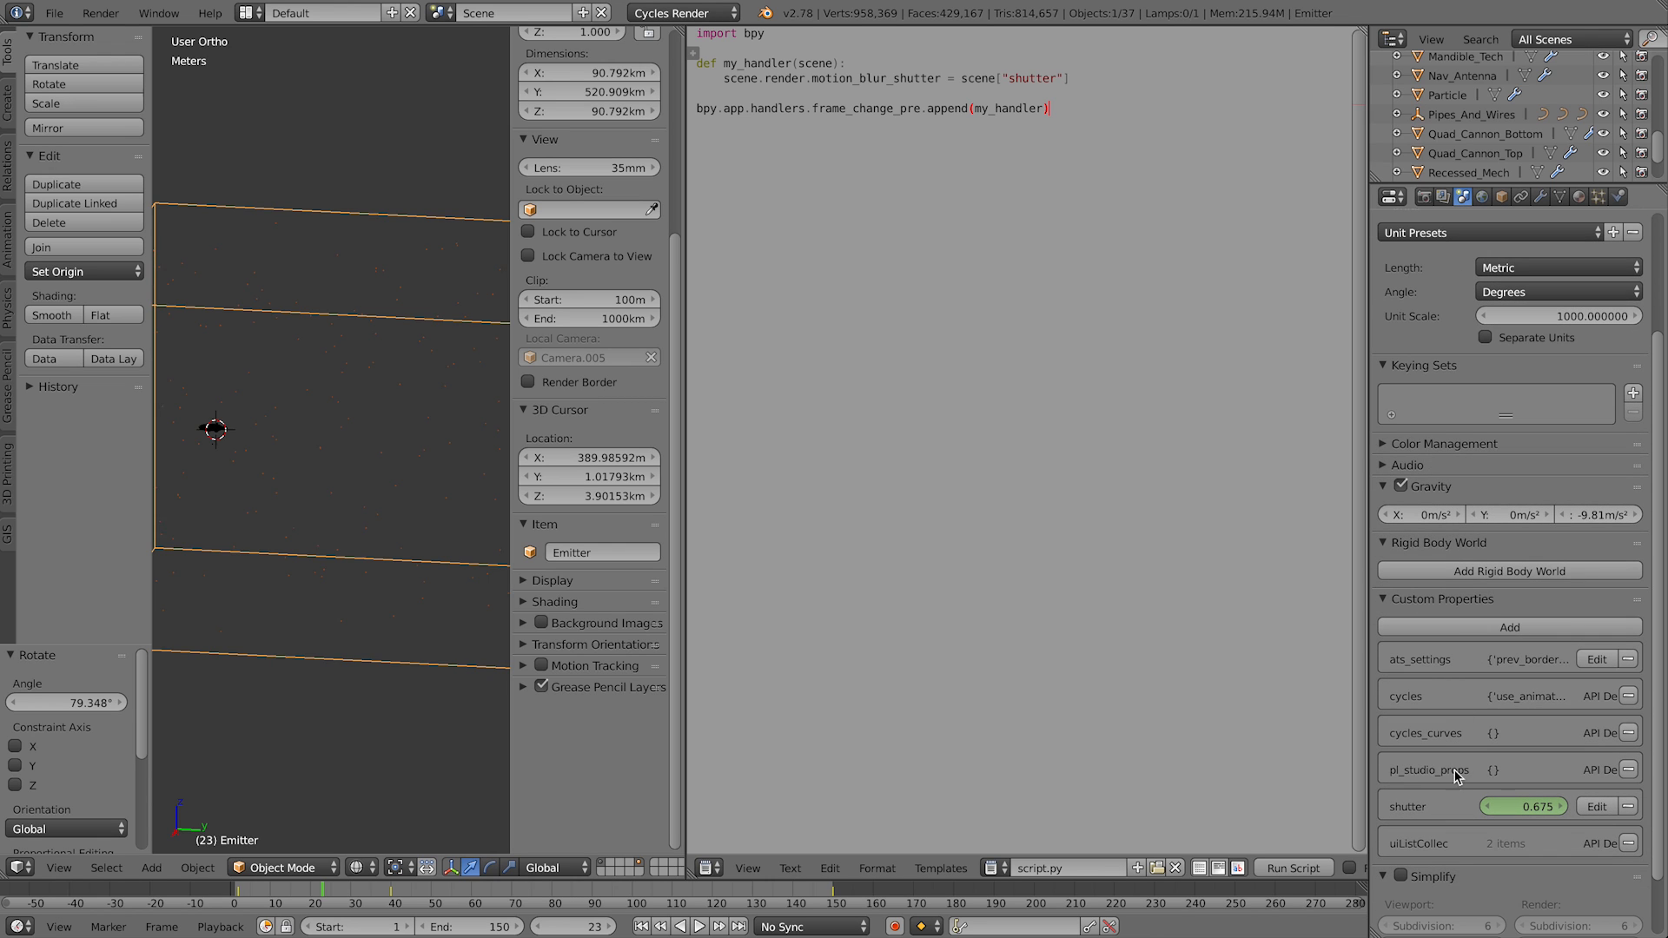
click(1628, 807)
click(1507, 628)
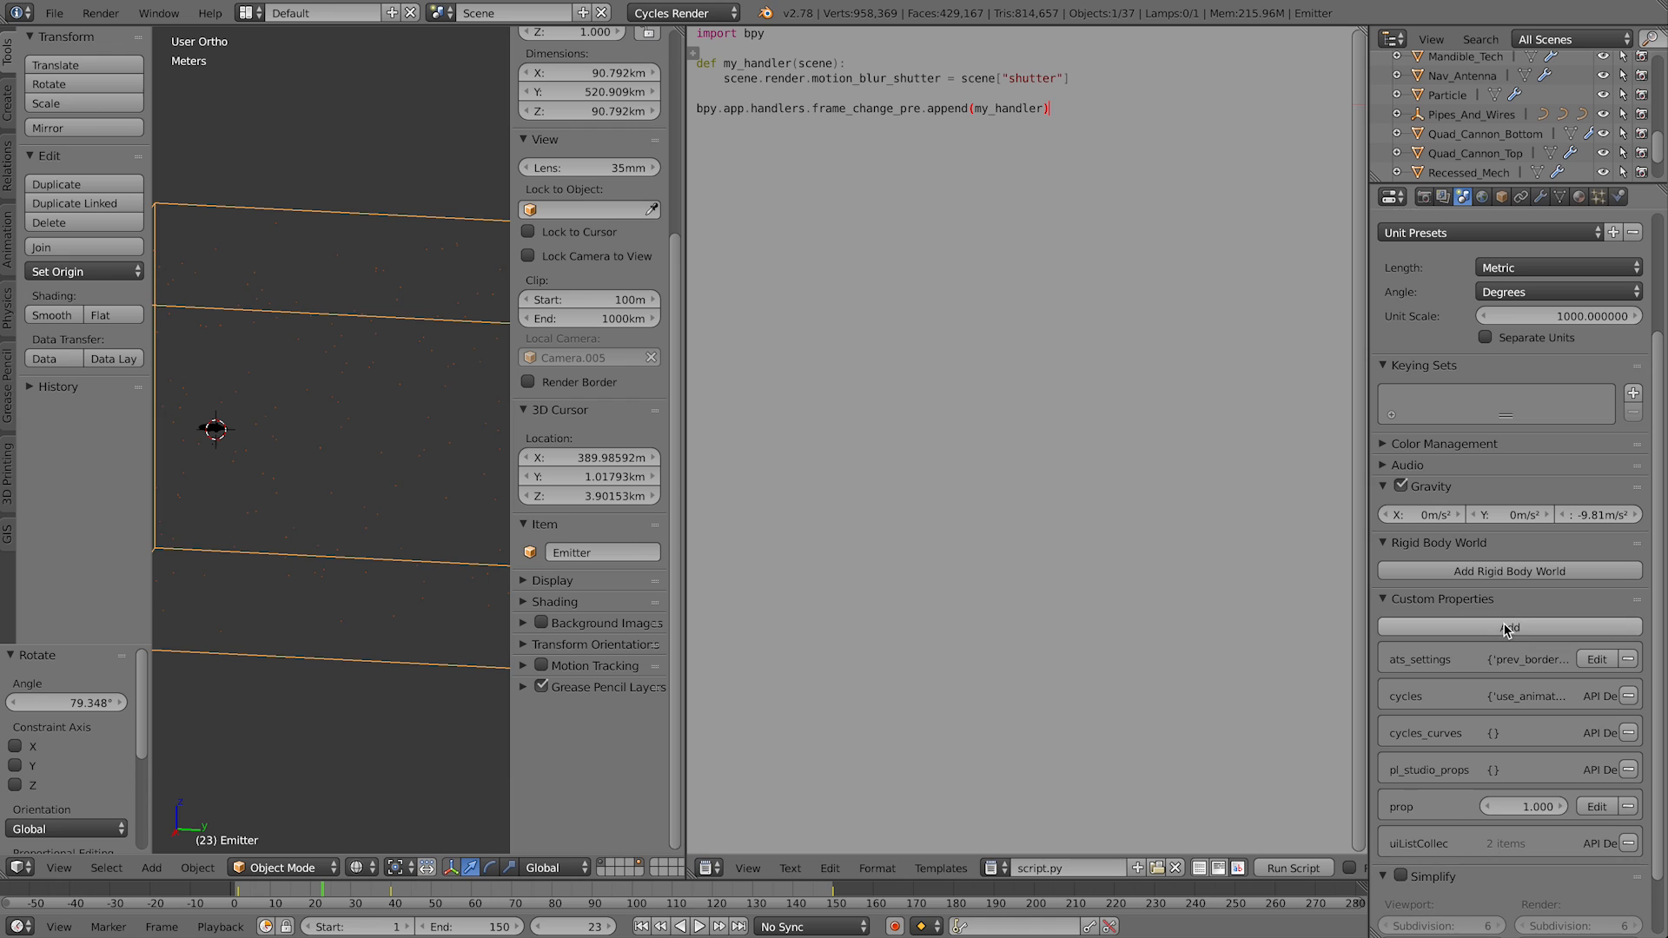
Step: Rename the new scene custom property to shutter and set its maximum to 10
click(1603, 807)
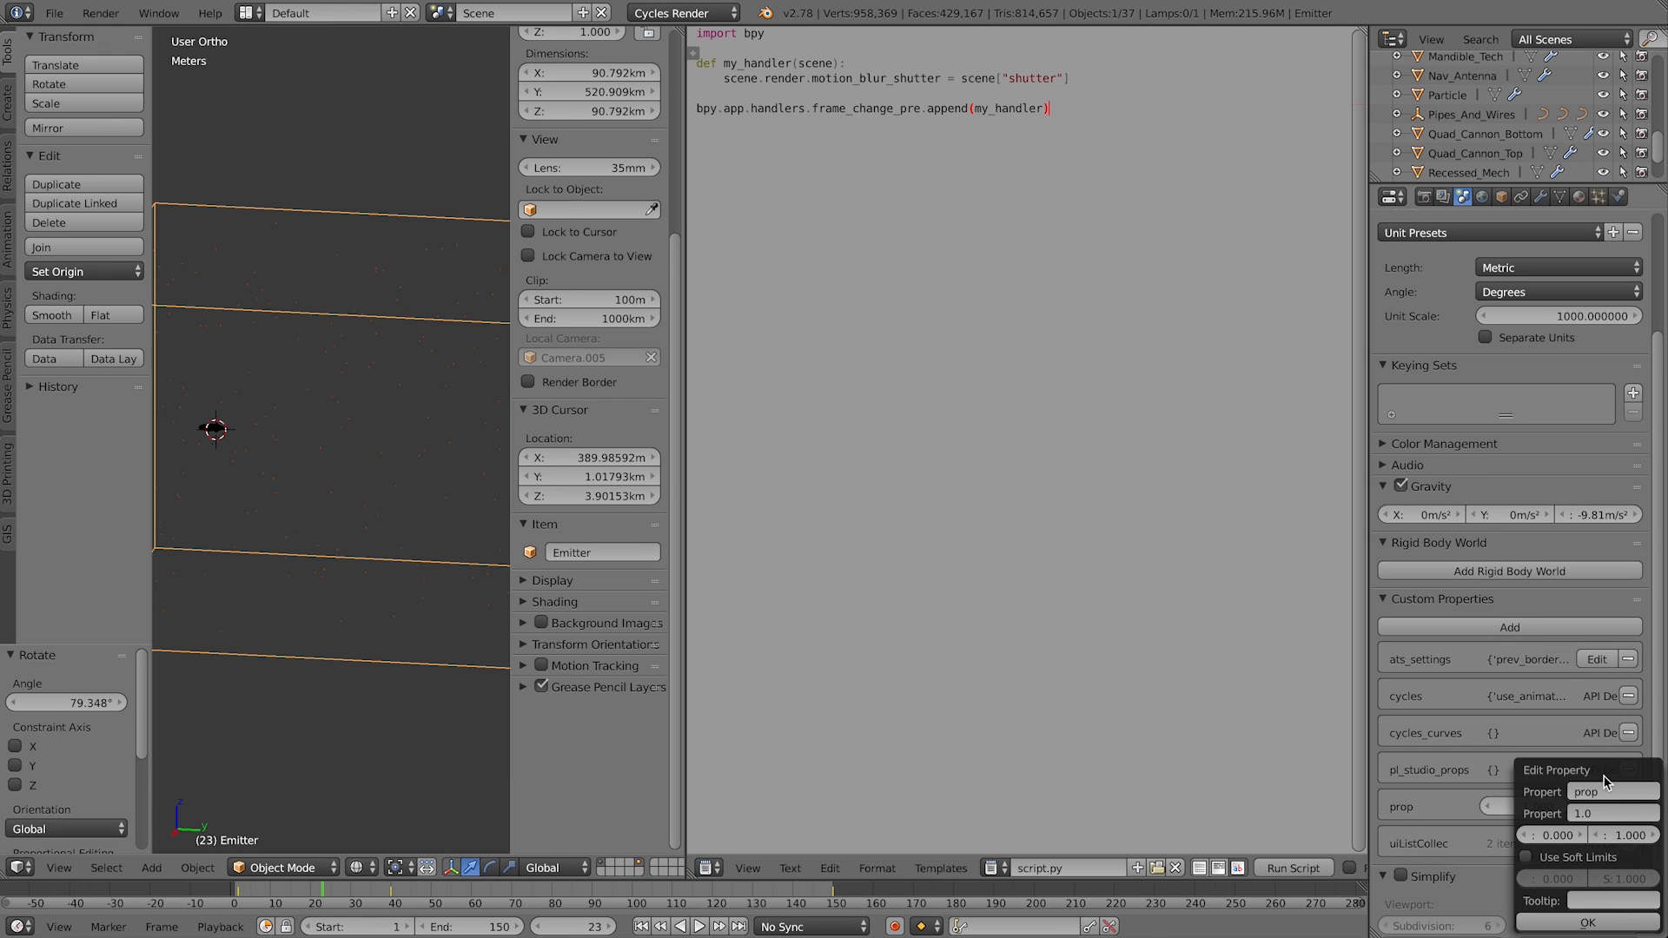
click(1613, 791)
text(shutter)
click(1623, 841)
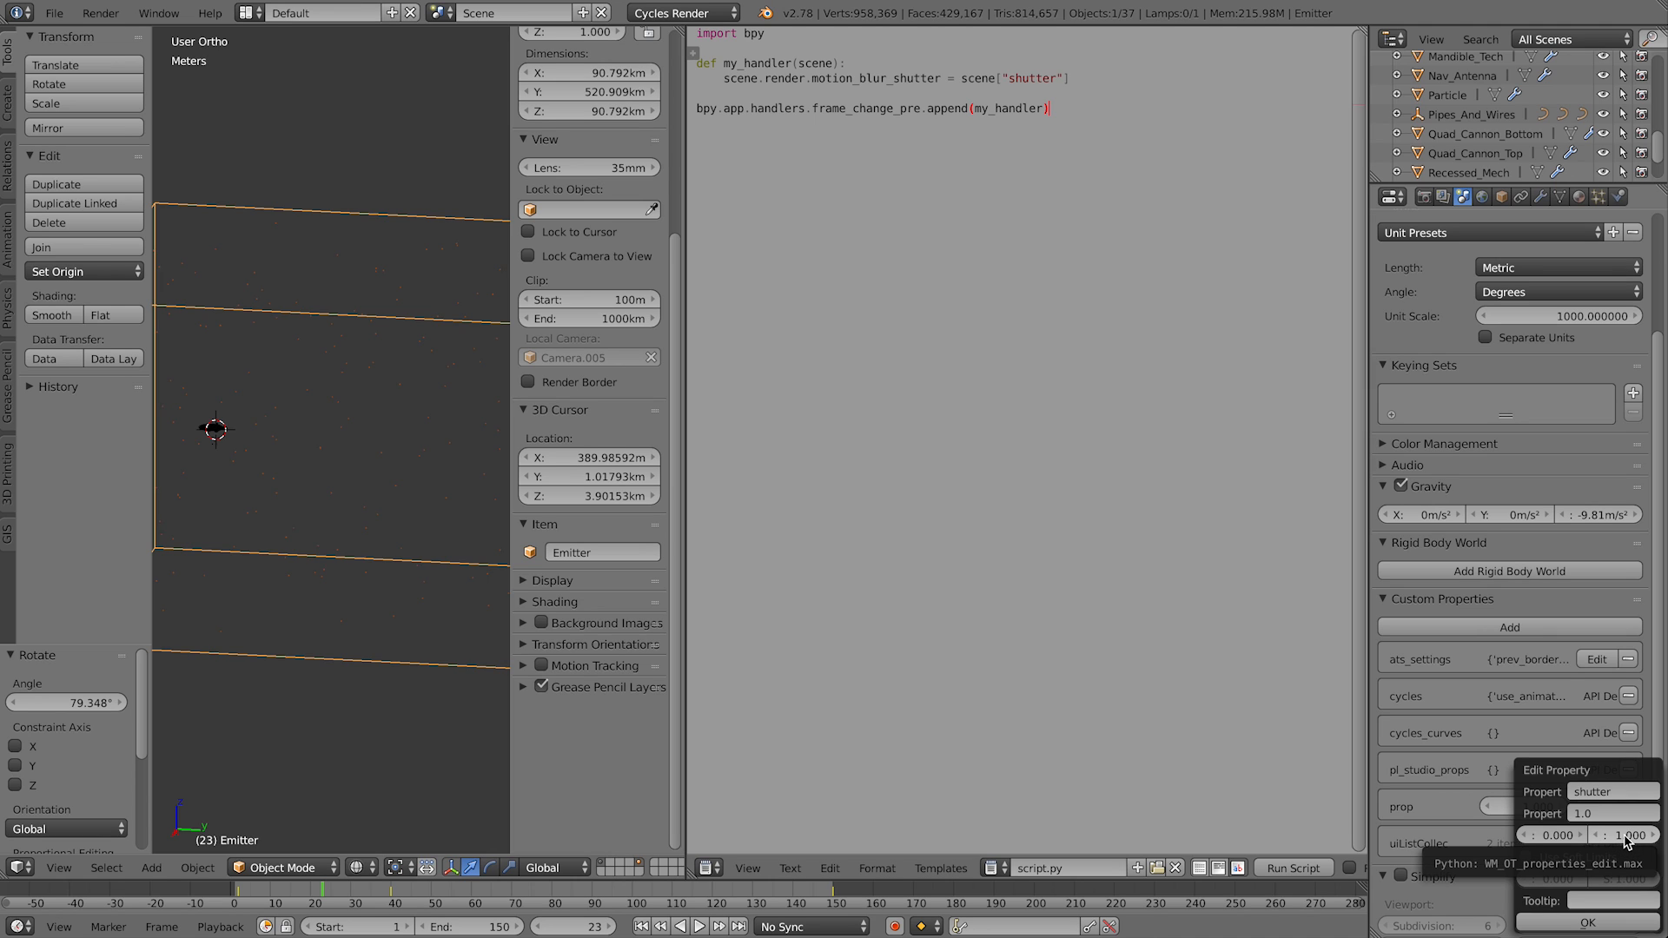
click(1624, 837)
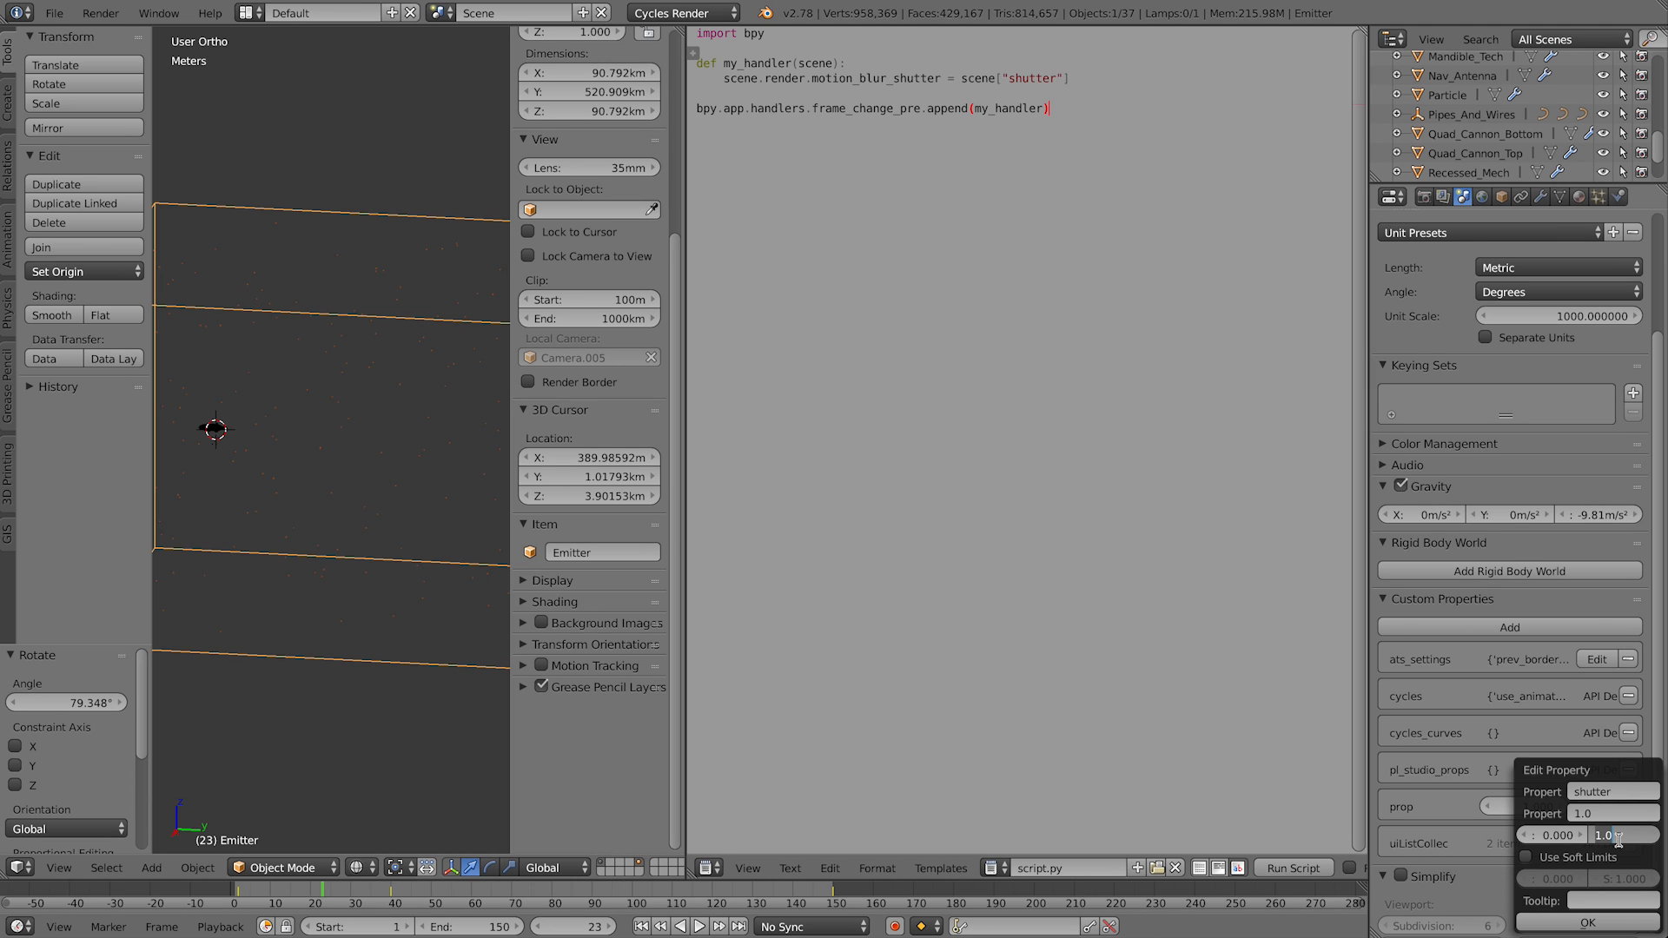
text(10)
key(Return)
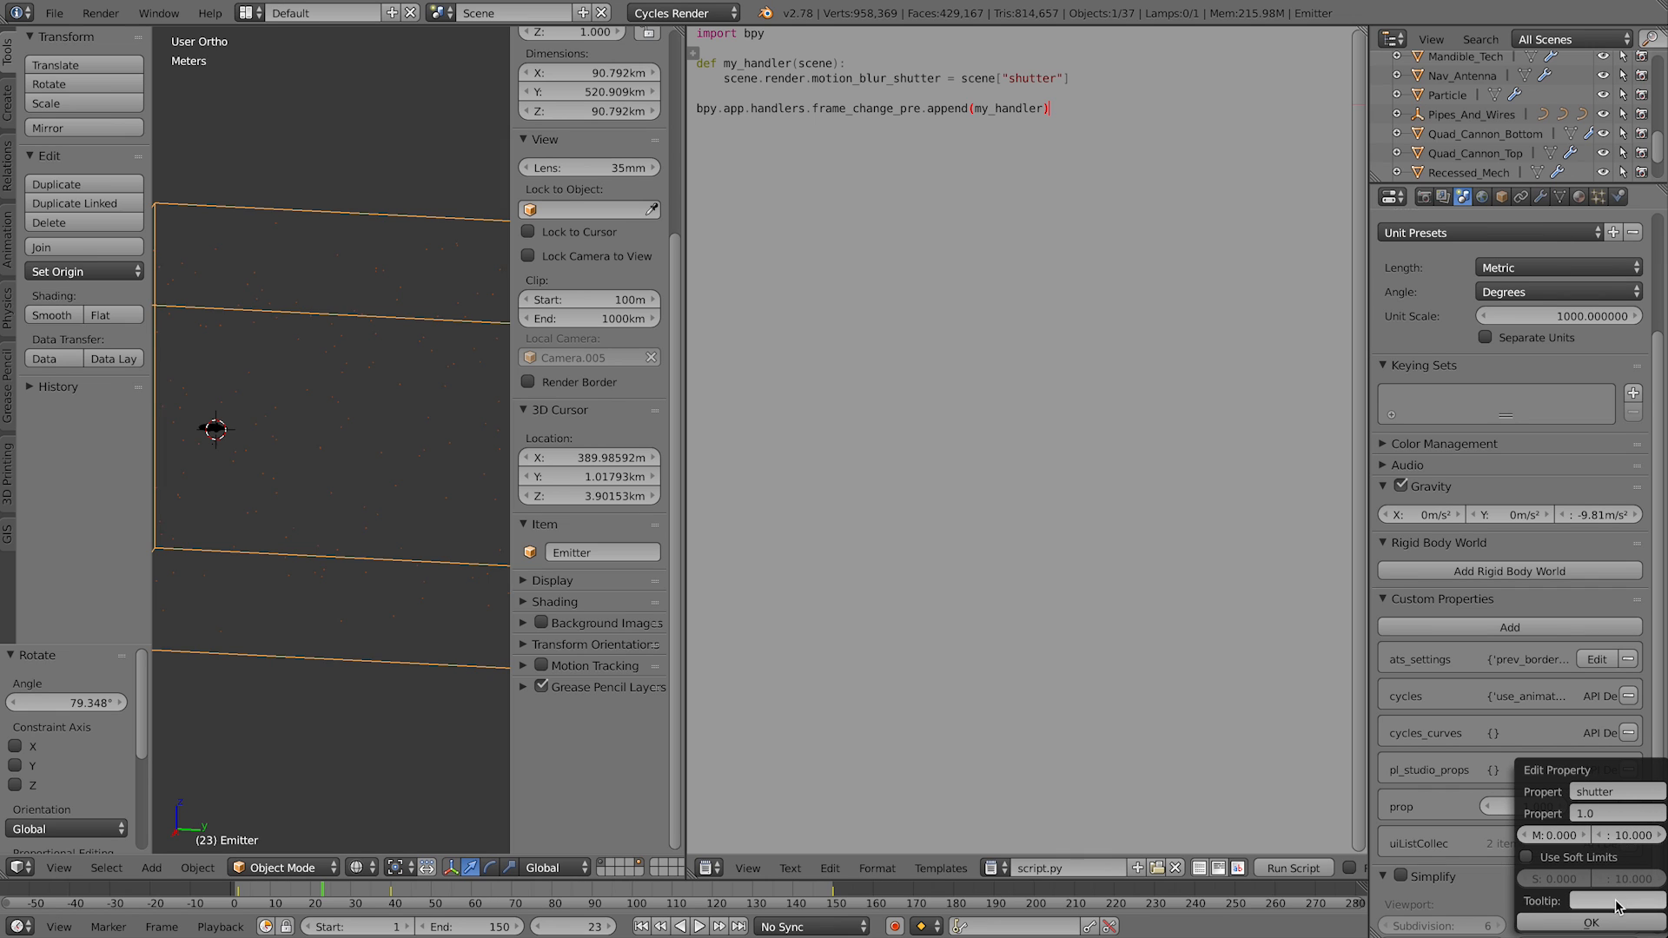
click(1589, 926)
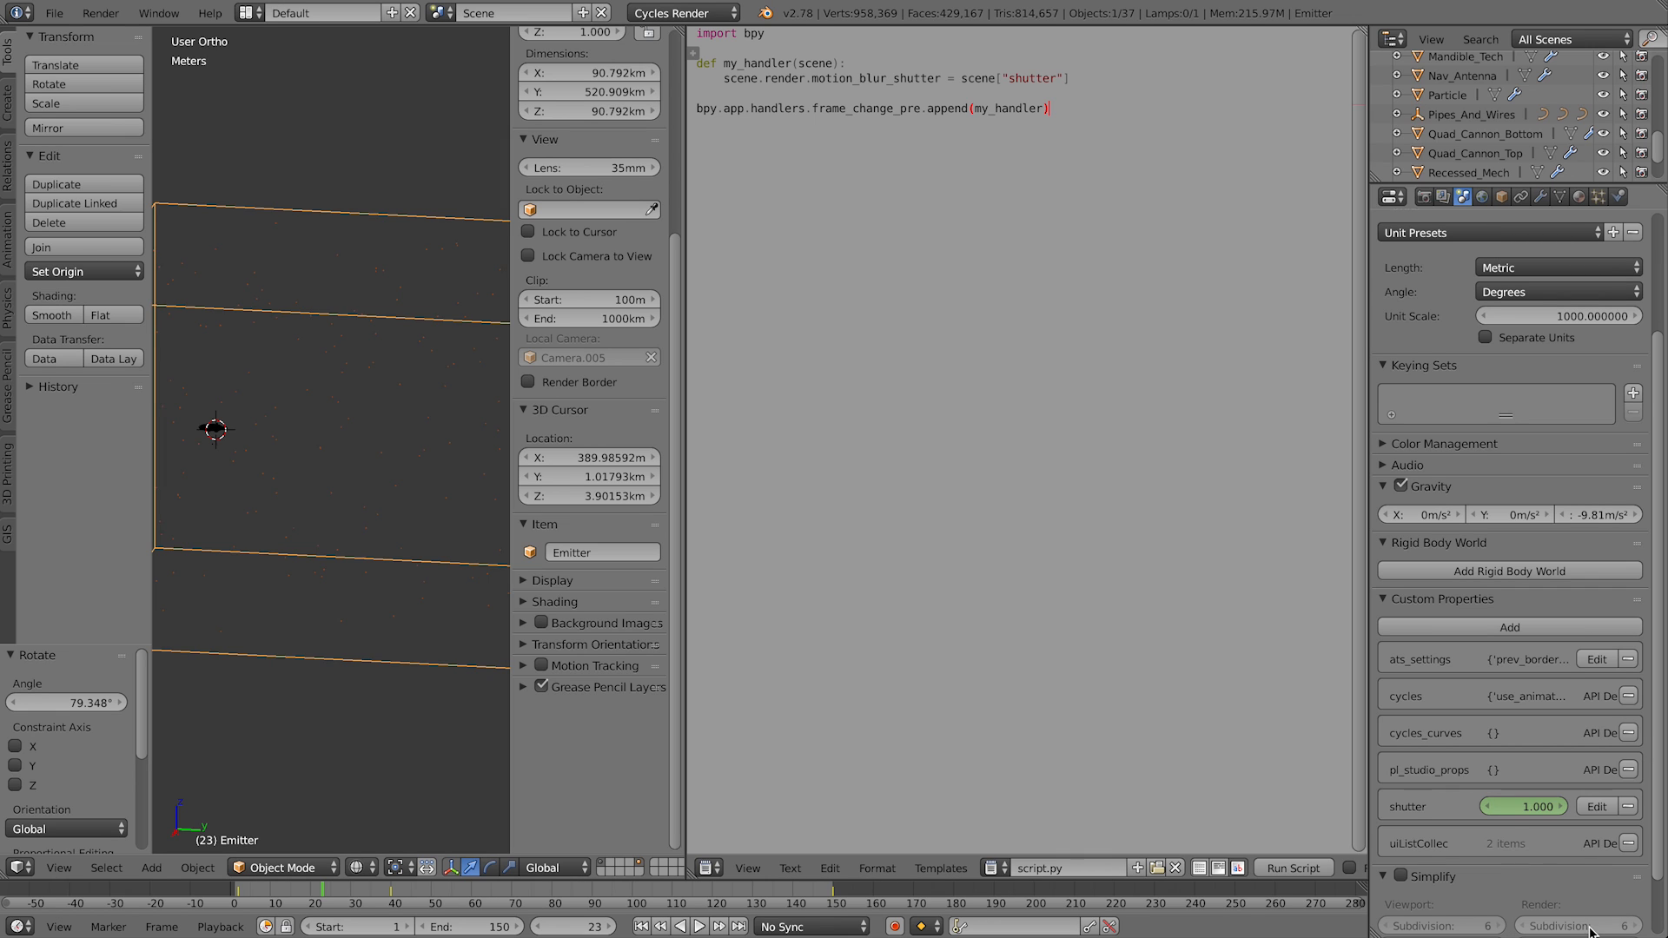
Step: Clear the old keyframes from the shutter property and keyframe its value of 1 at frame 1
right_click(1513, 808)
click(1477, 719)
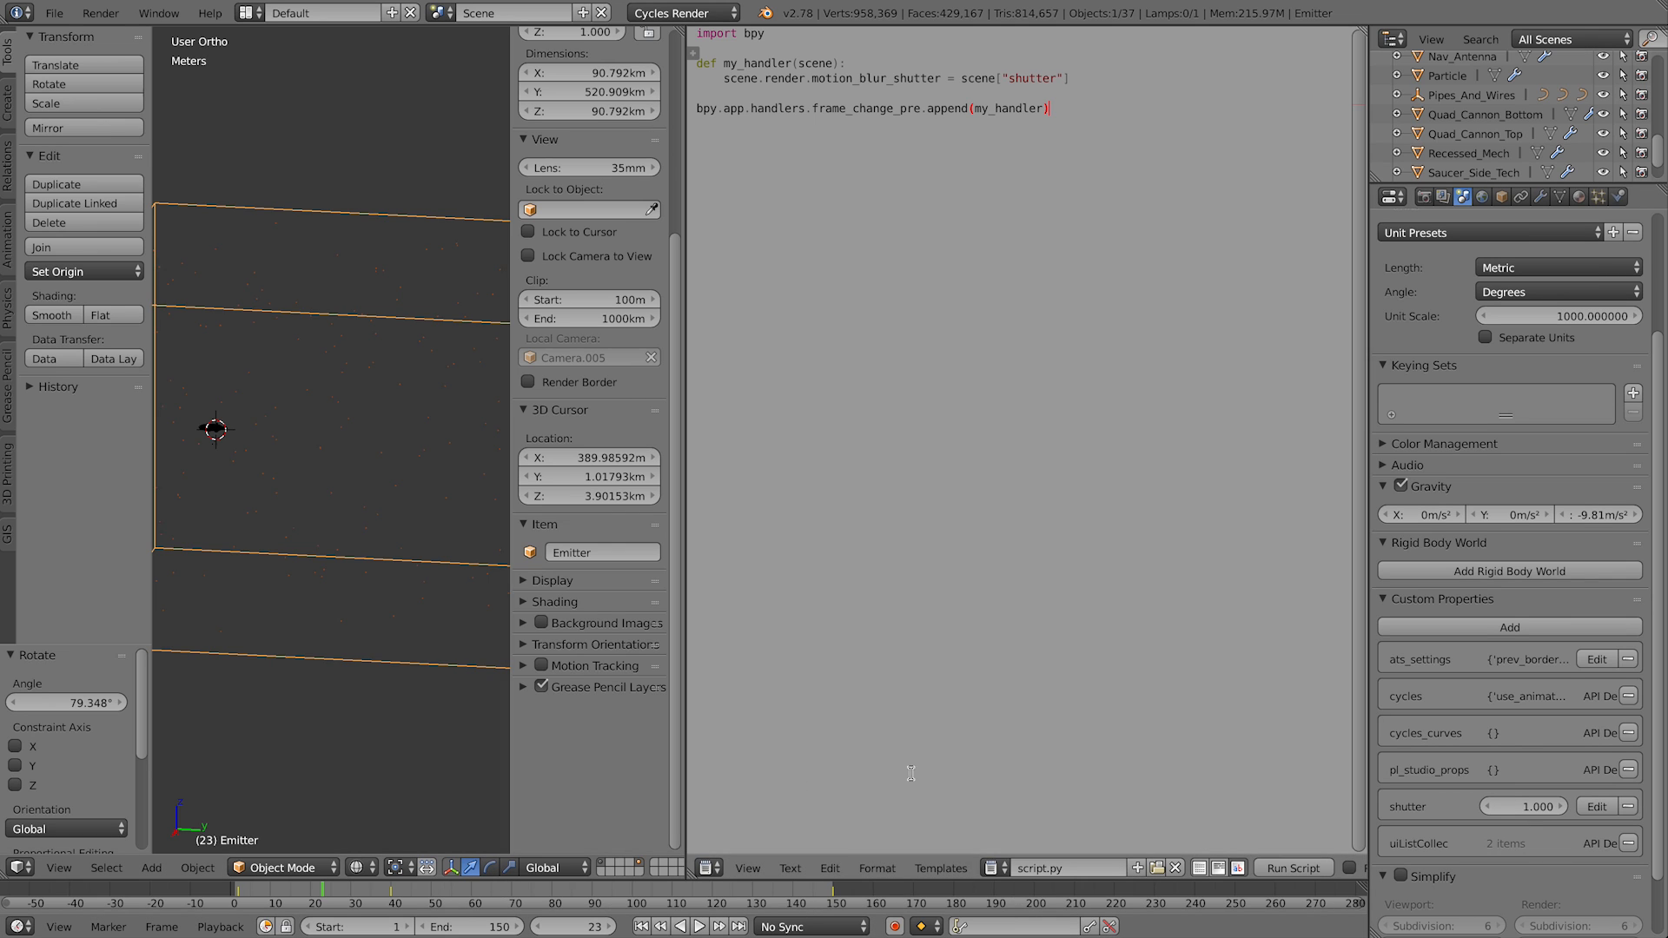
click(640, 926)
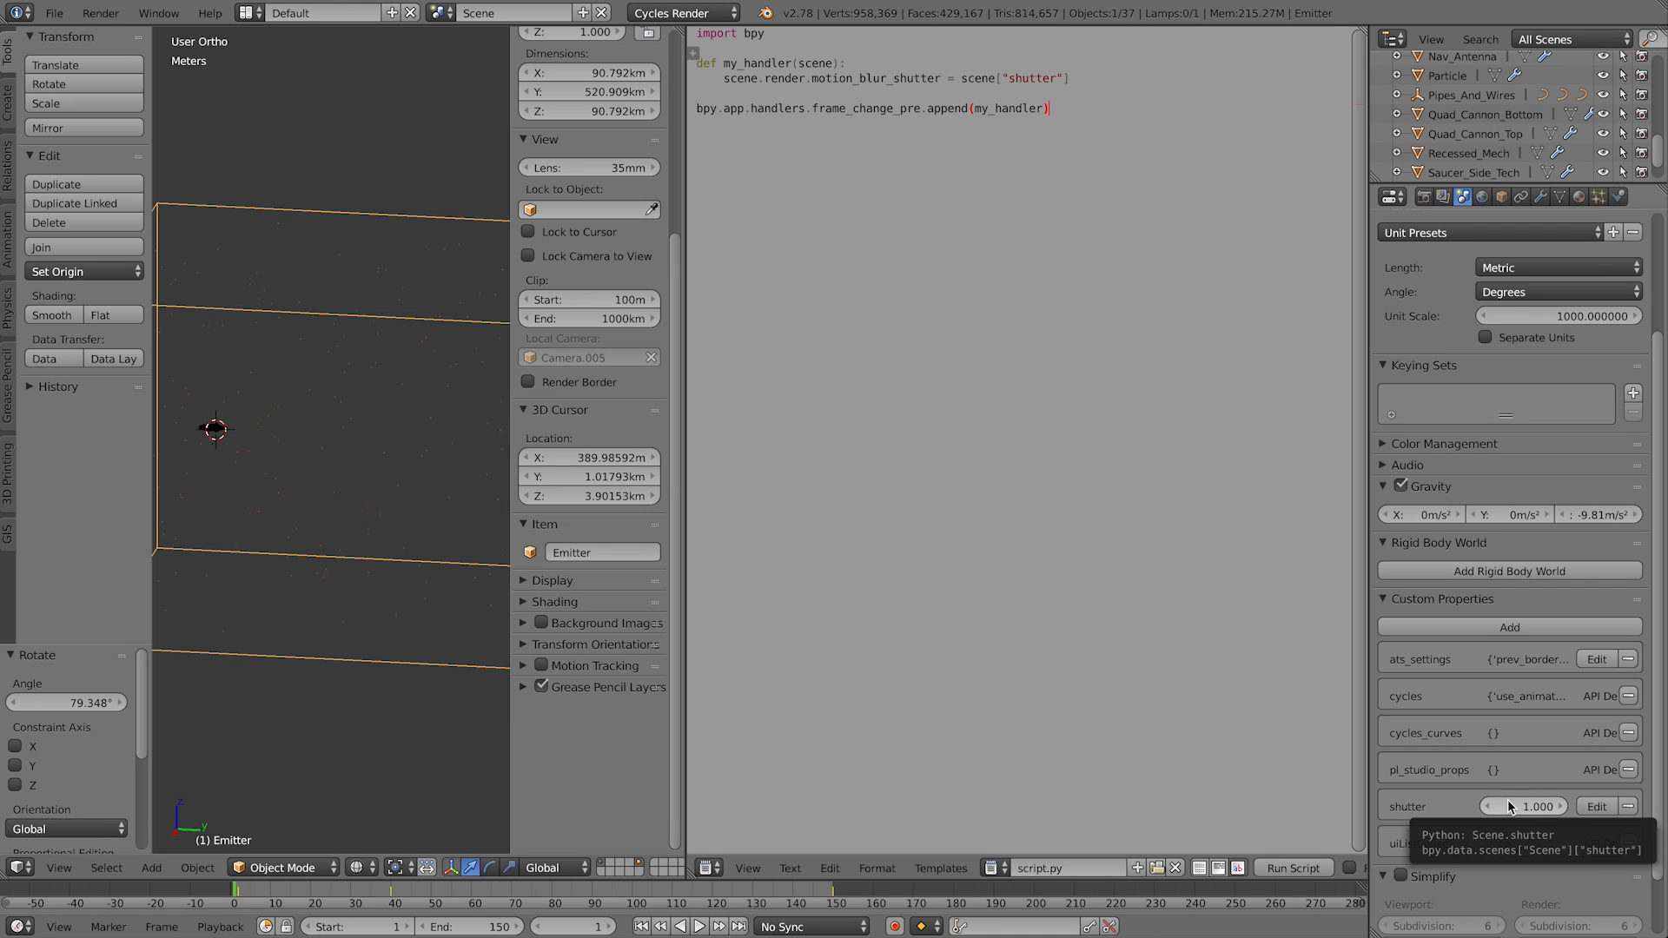
key(i)
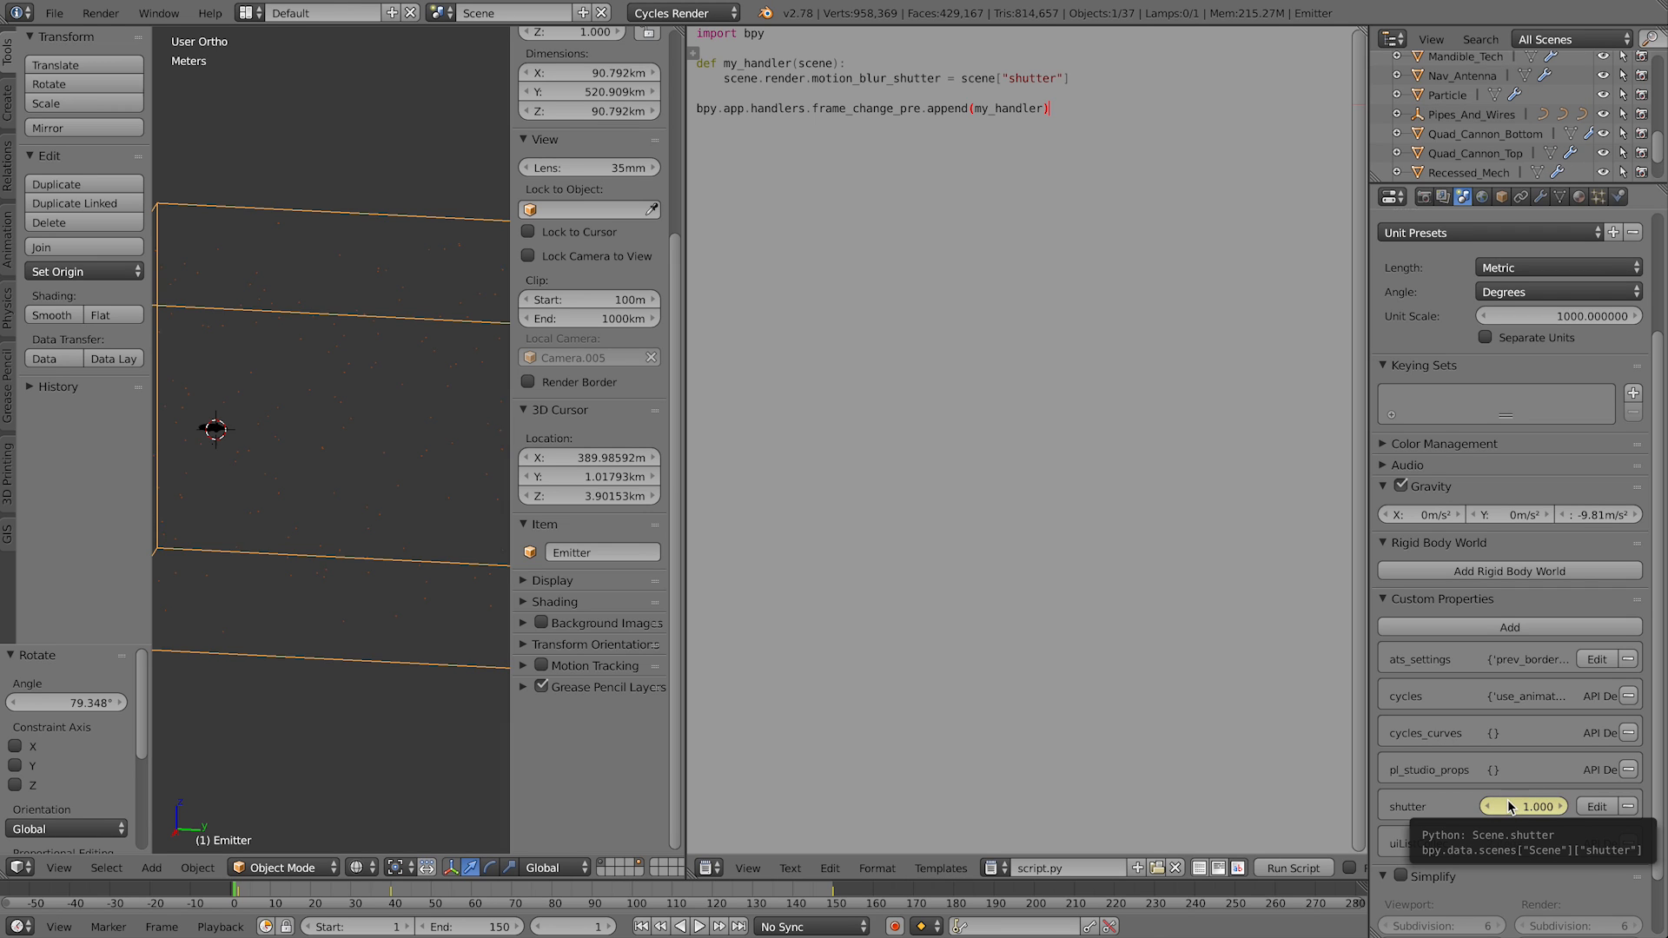
Step: Keyframe the shutter property at frame 36 with a value of 1
click(400, 895)
mouse_move(400, 895)
mouse_down()
mouse_move(430, 901)
mouse_move(360, 903)
mouse_move(374, 904)
mouse_up()
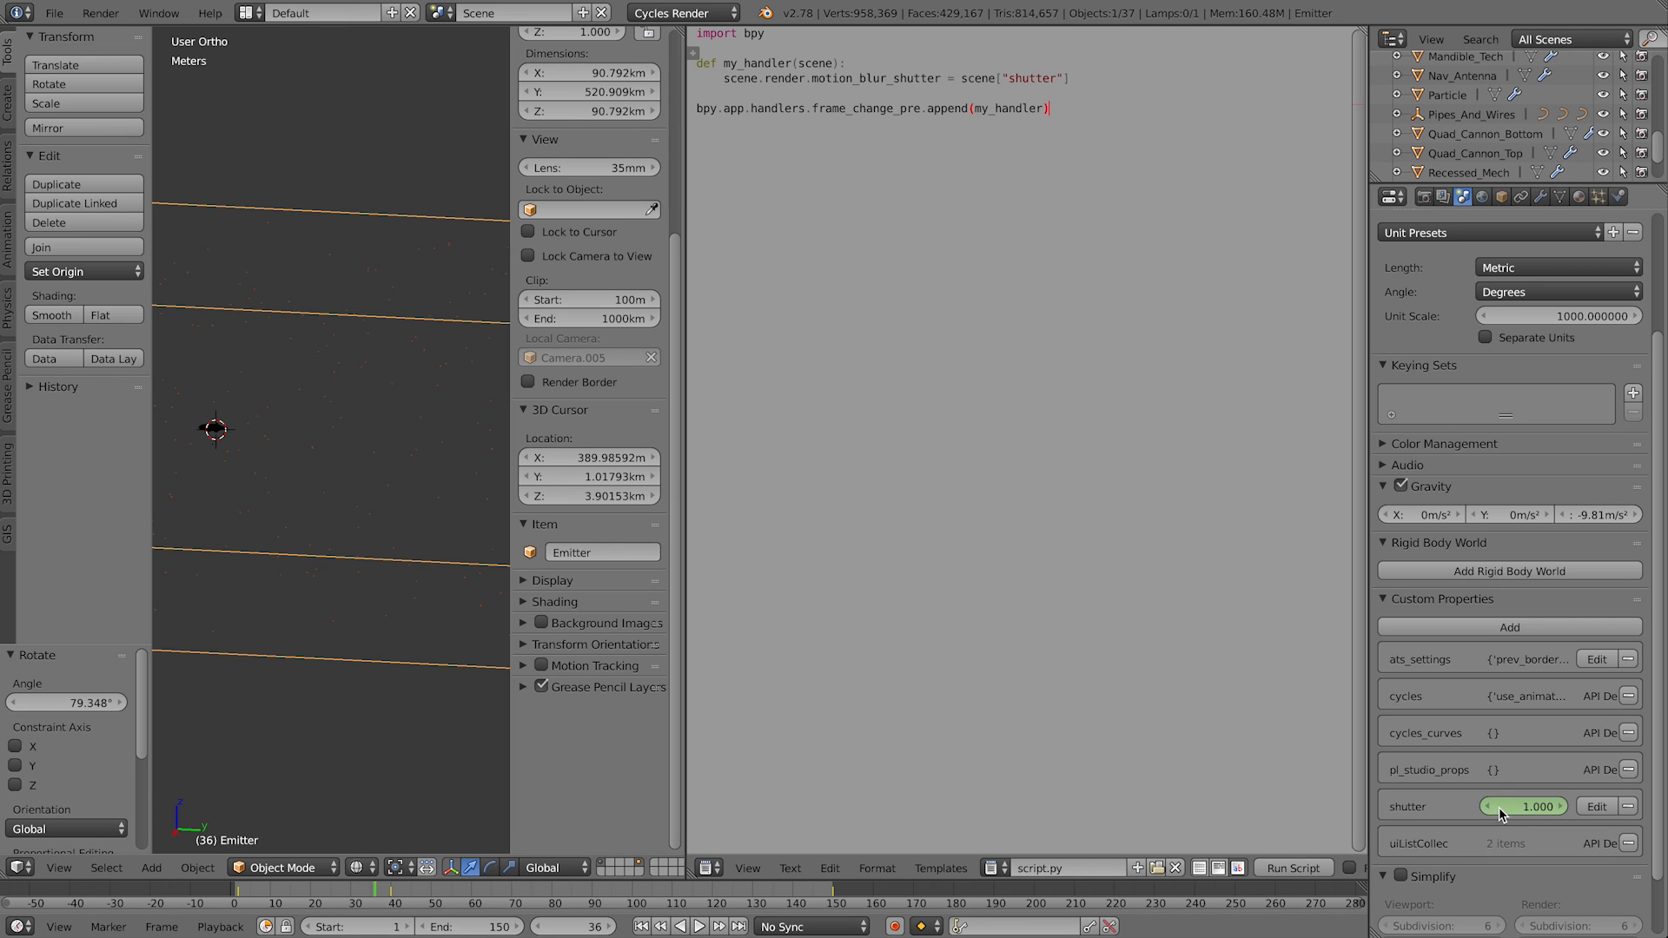
key(i)
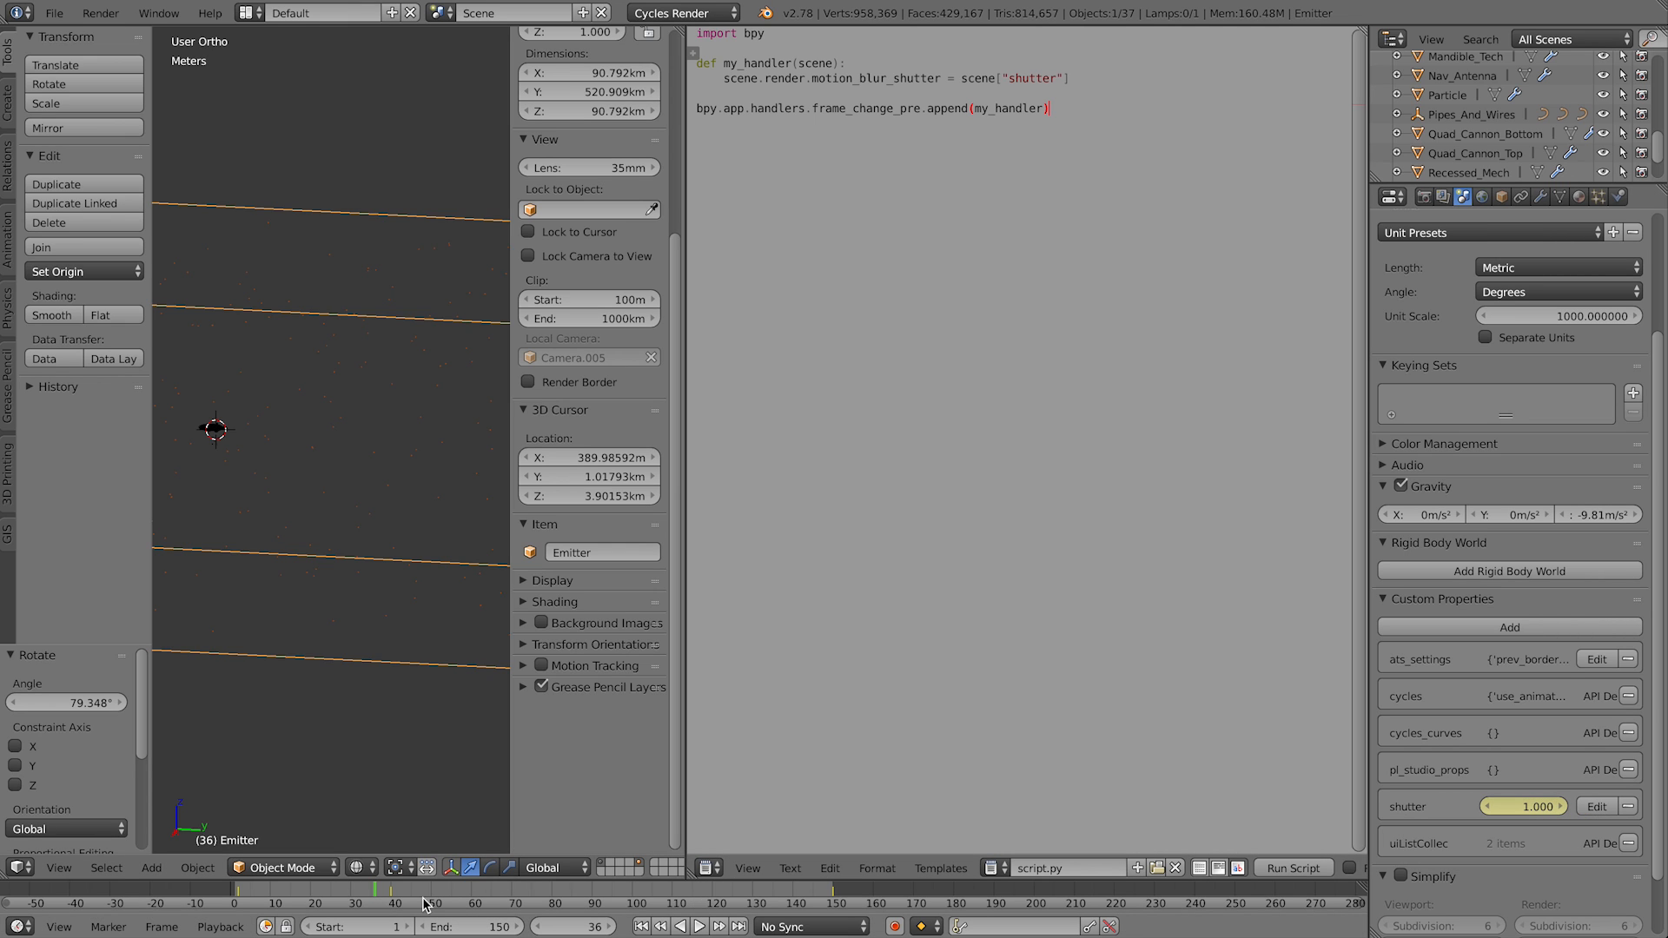
Step: Advance the animation to frame 57, set the shutter property to 5, and keyframe it
key(alt+a)
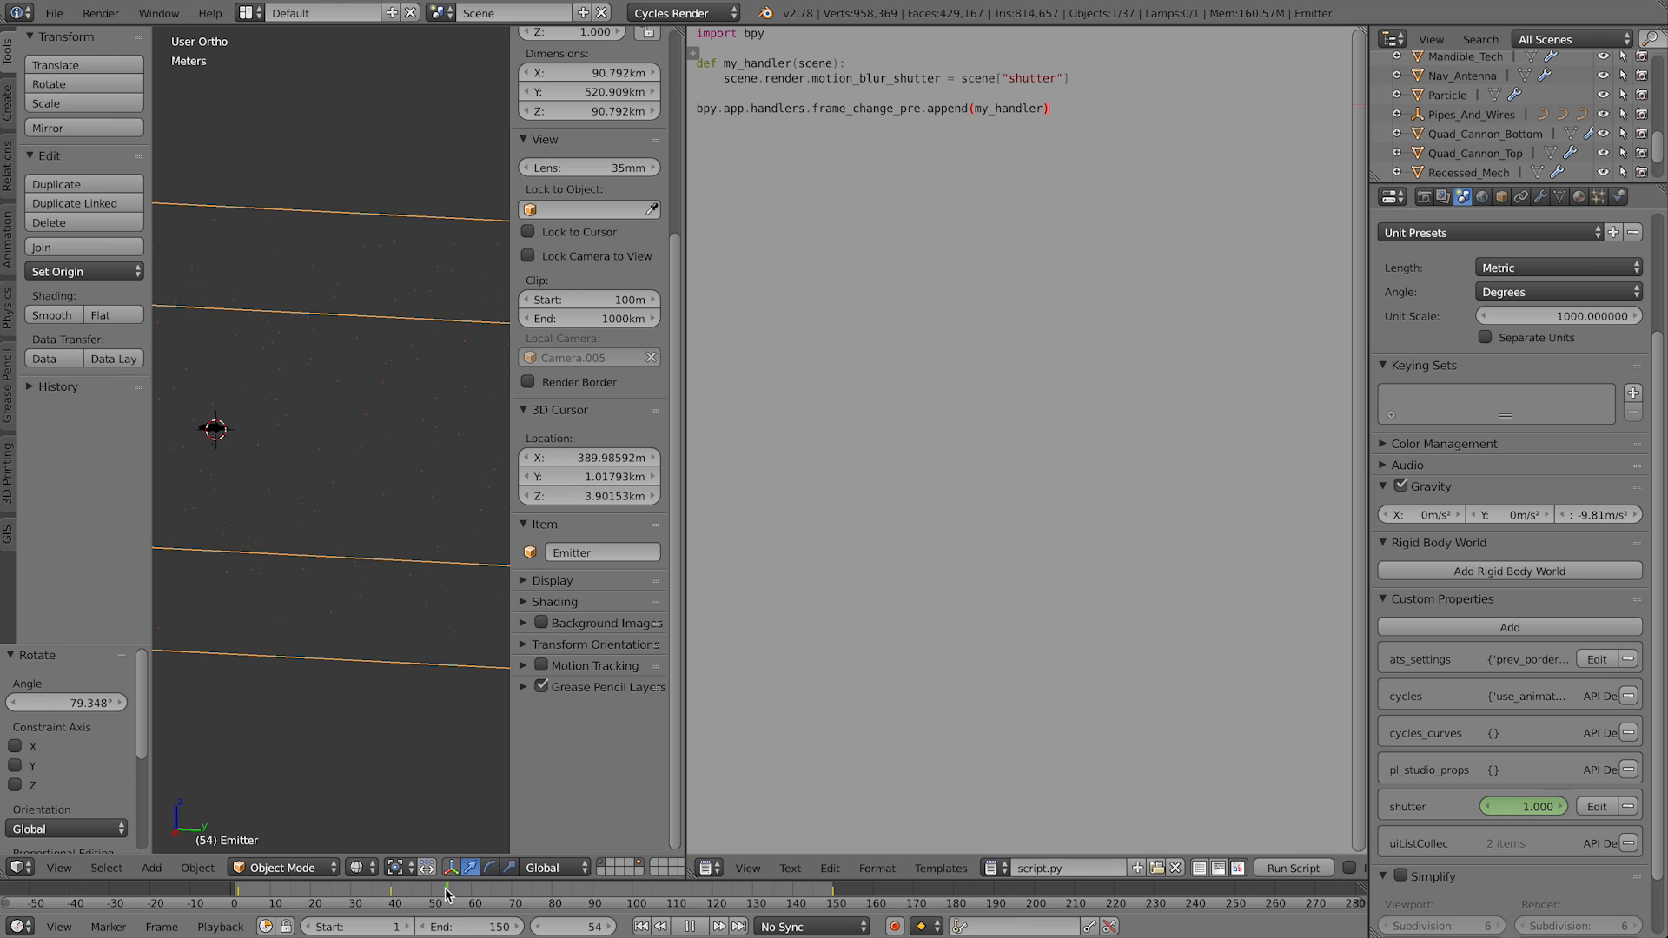
key(alt+a)
click(1525, 809)
text(5)
key(Return)
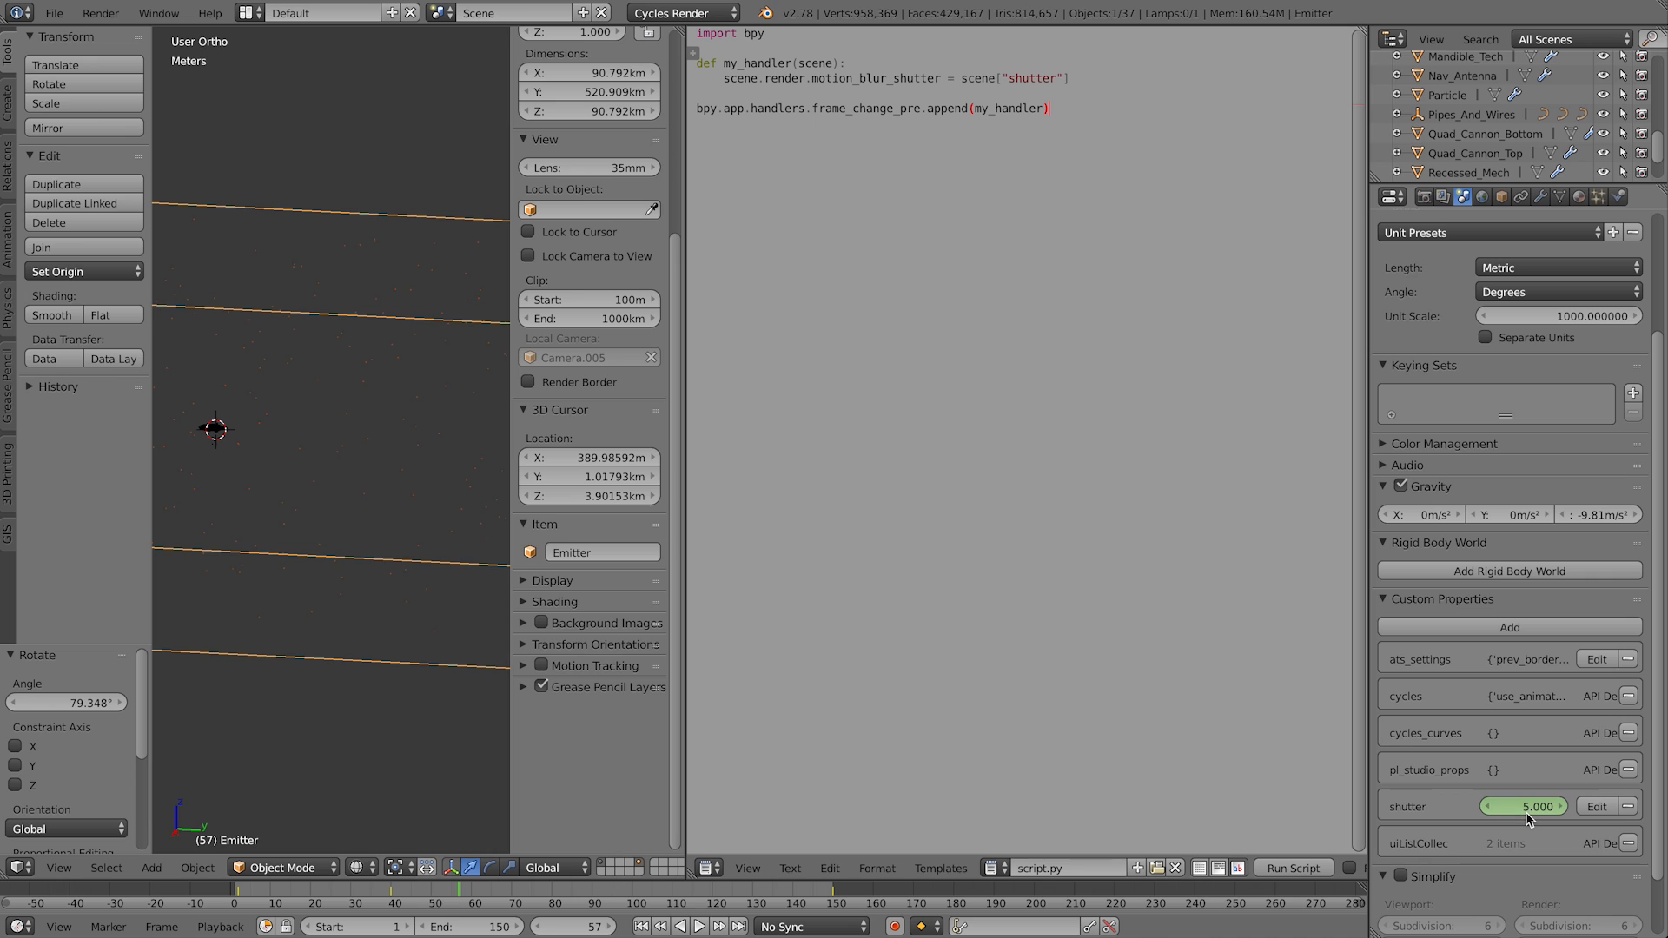
key(i)
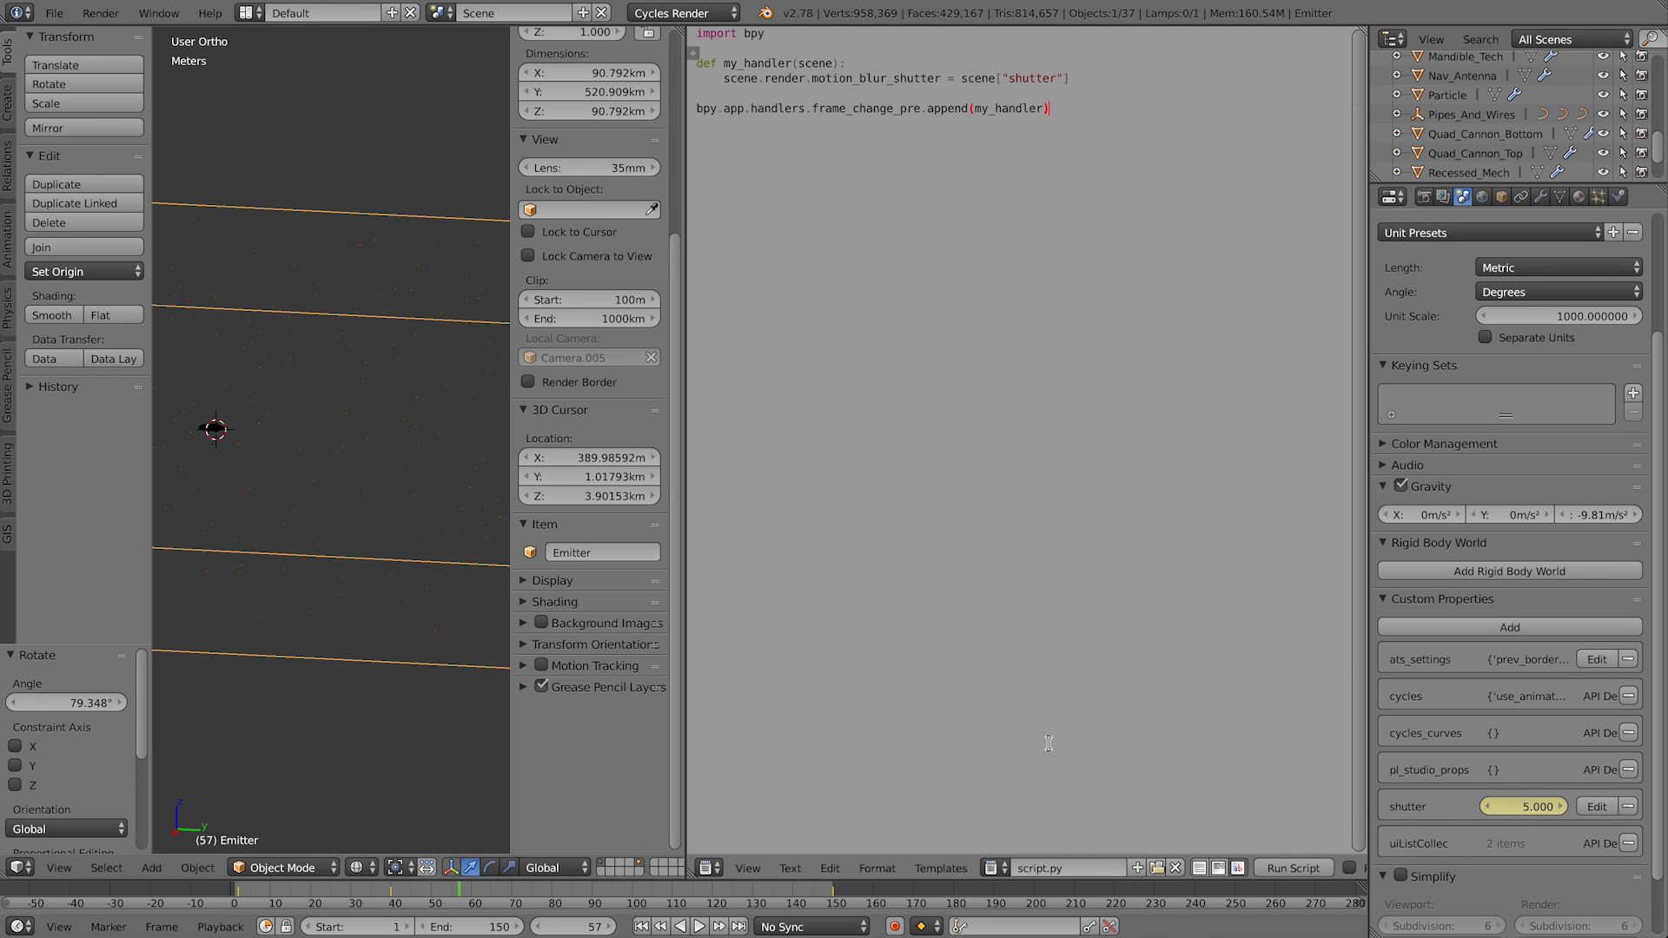
Step: Run script.py, then scrub to frame 140 with the render settings shown to check the motion blur Shutter value
click(1294, 871)
click(1292, 867)
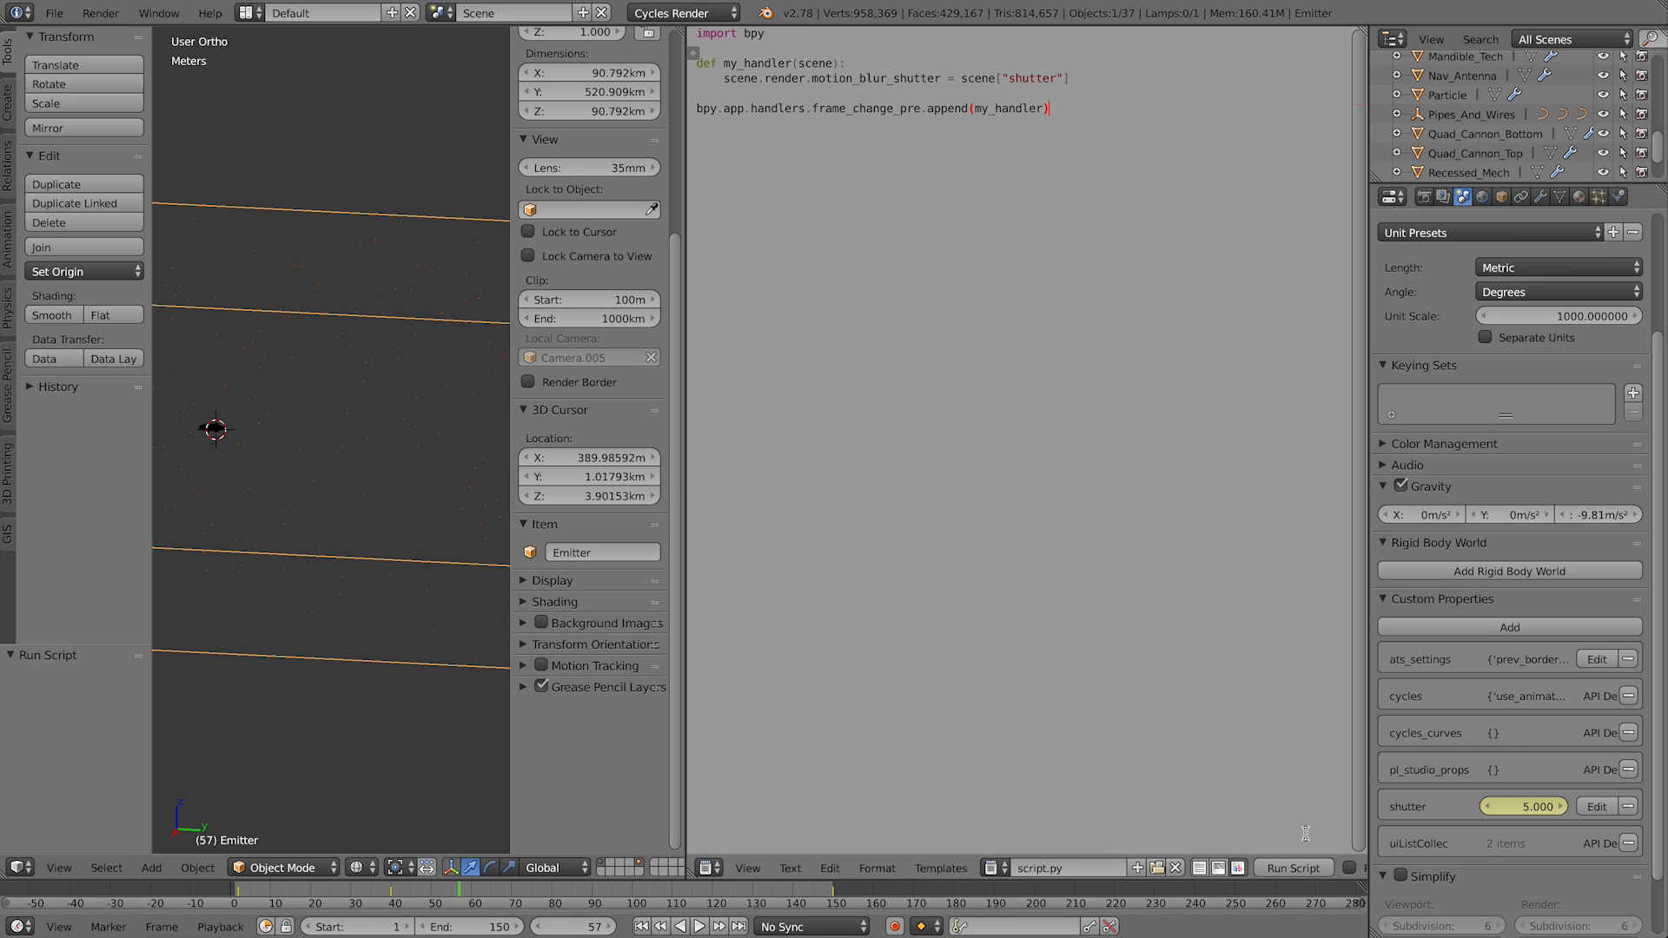
click(1424, 197)
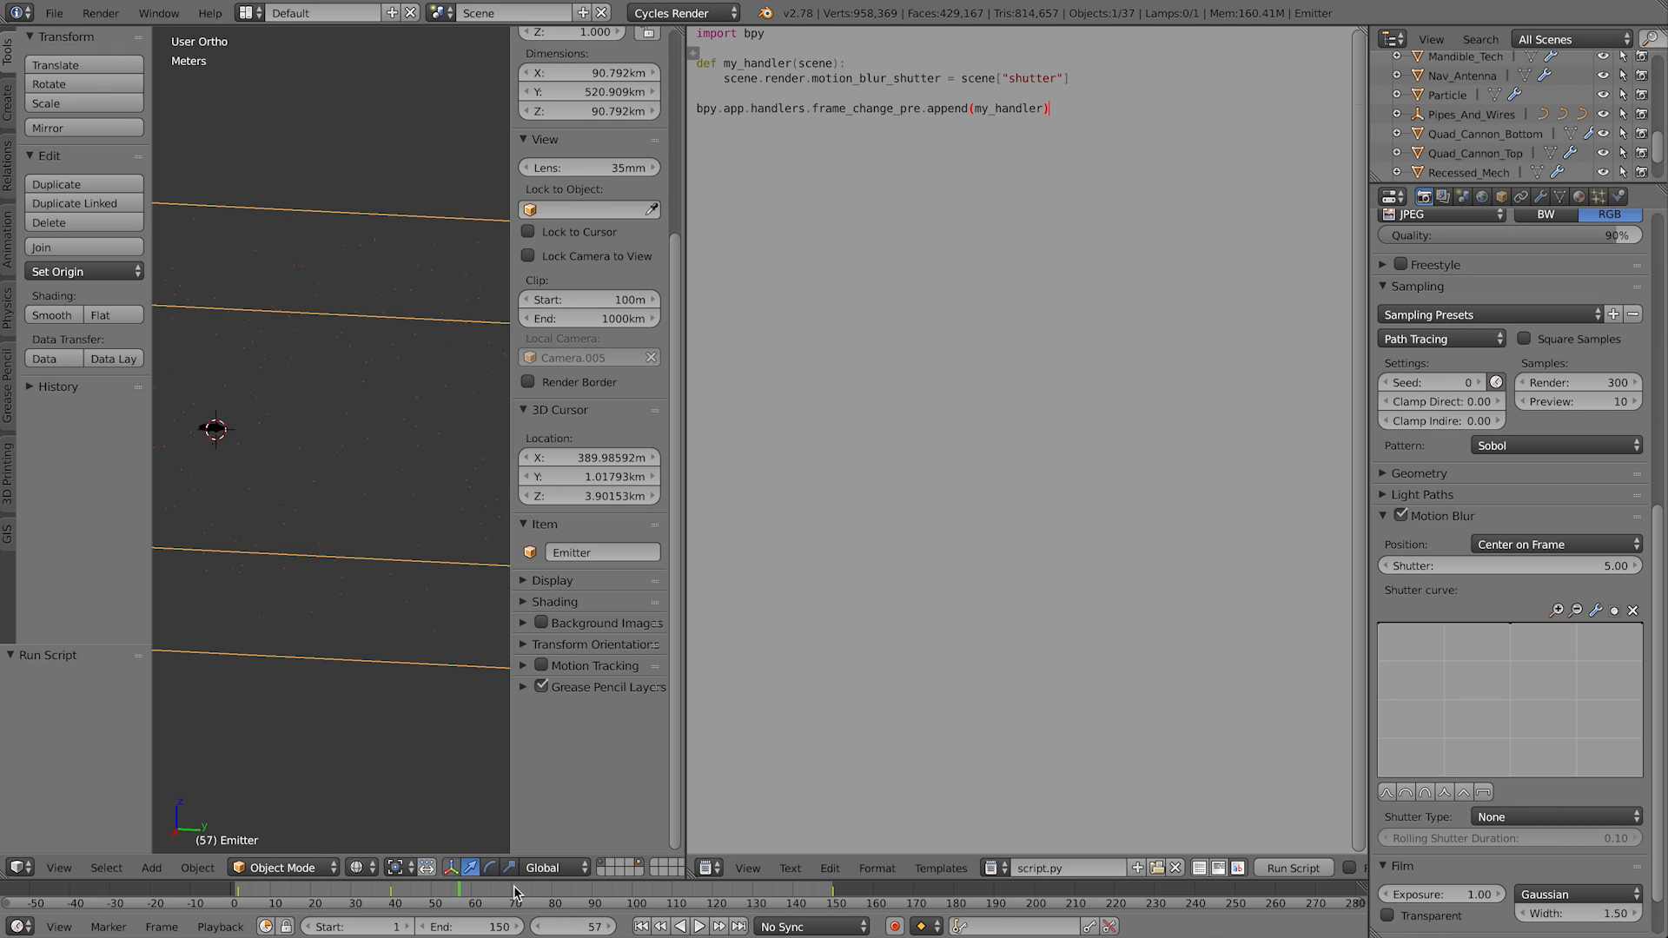
drag(463, 900, 792, 909)
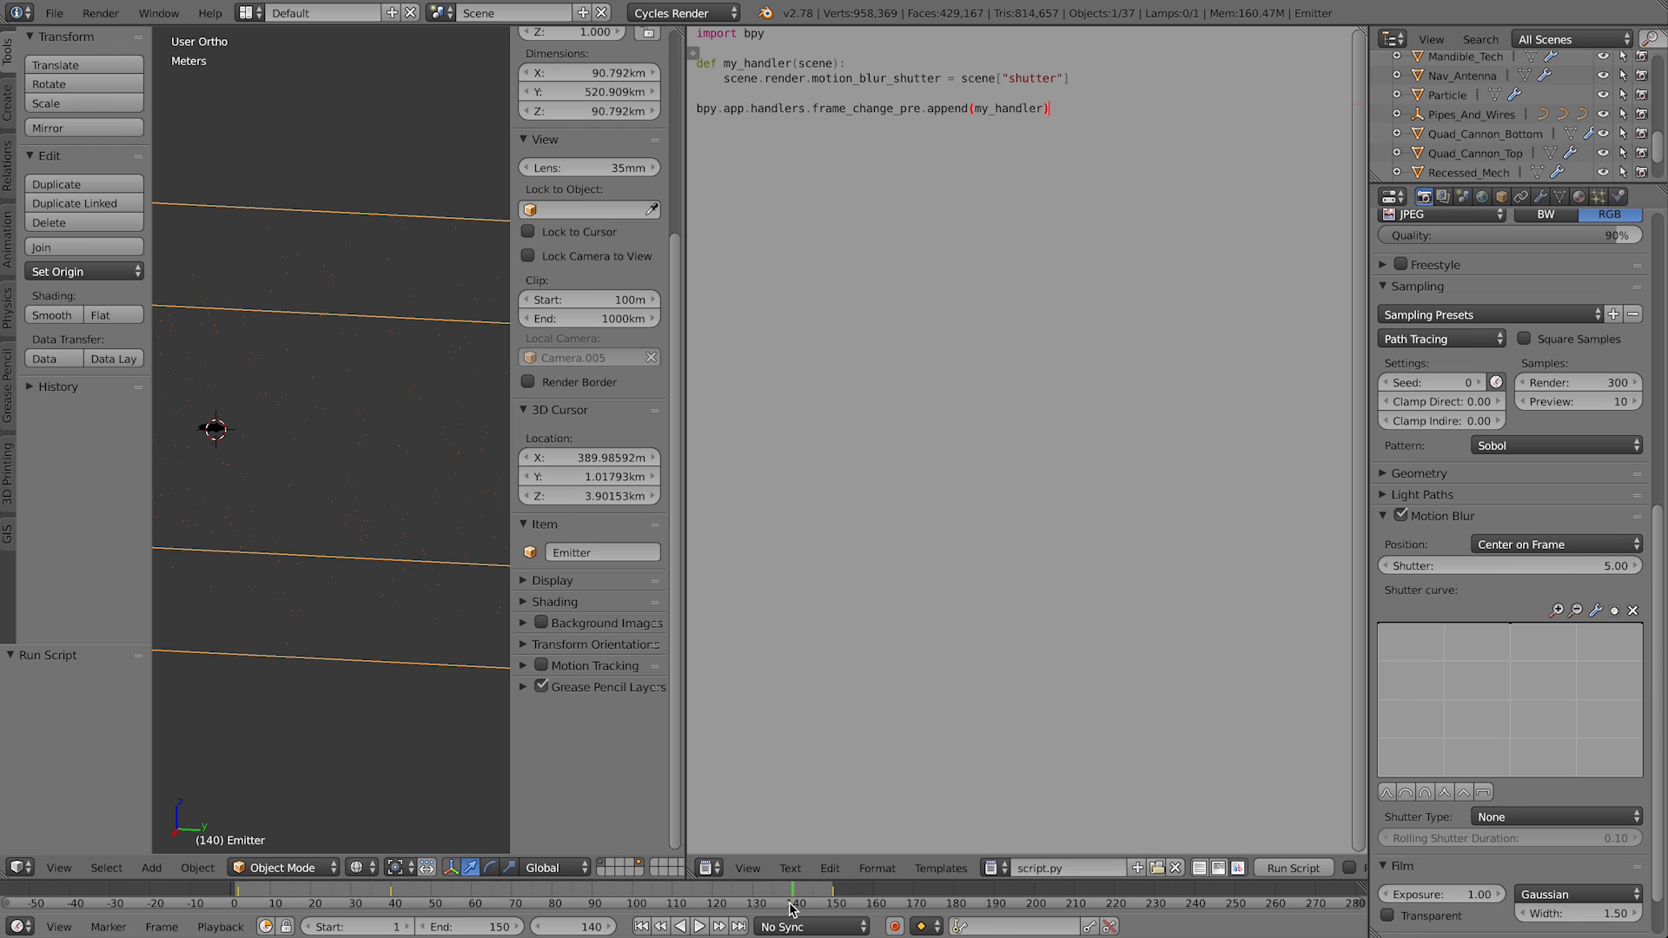